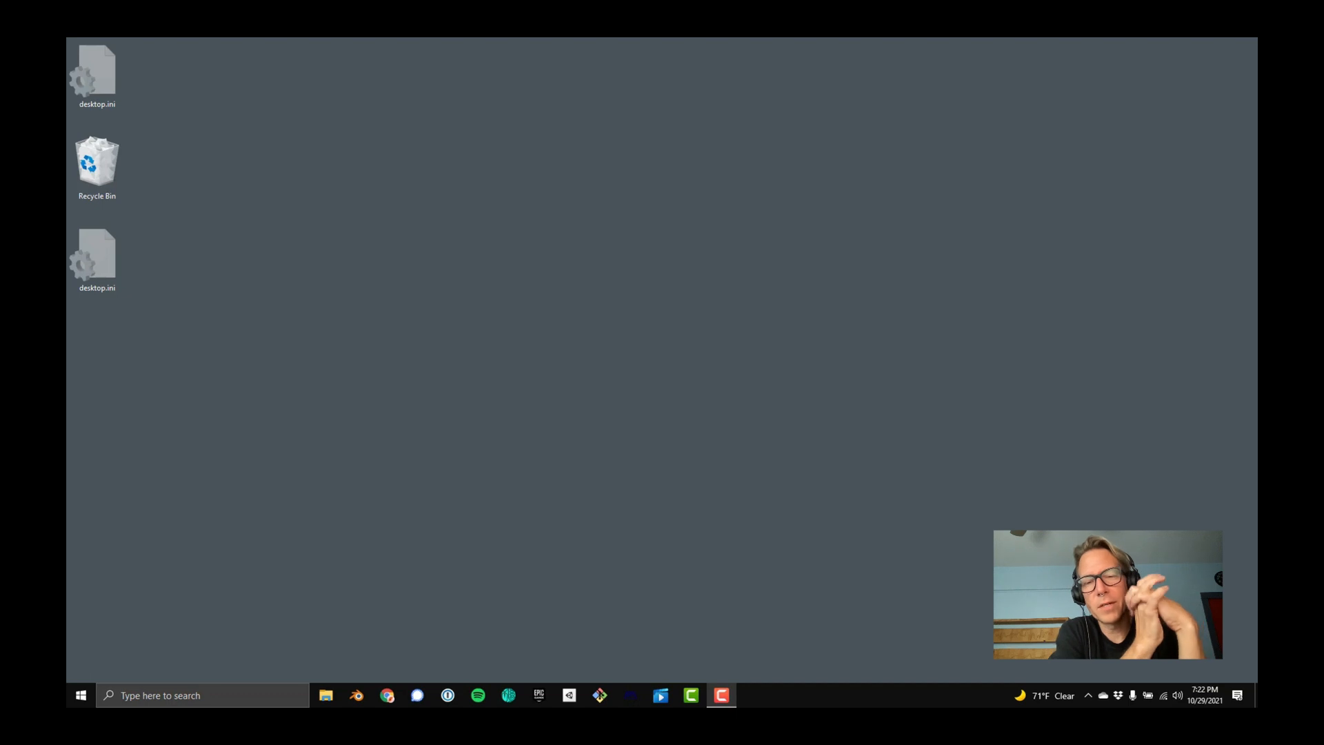
# Open the Epic Games Launcher and go to the Unreal Engine library of installed versions and projects.
pyautogui.click(534, 698)
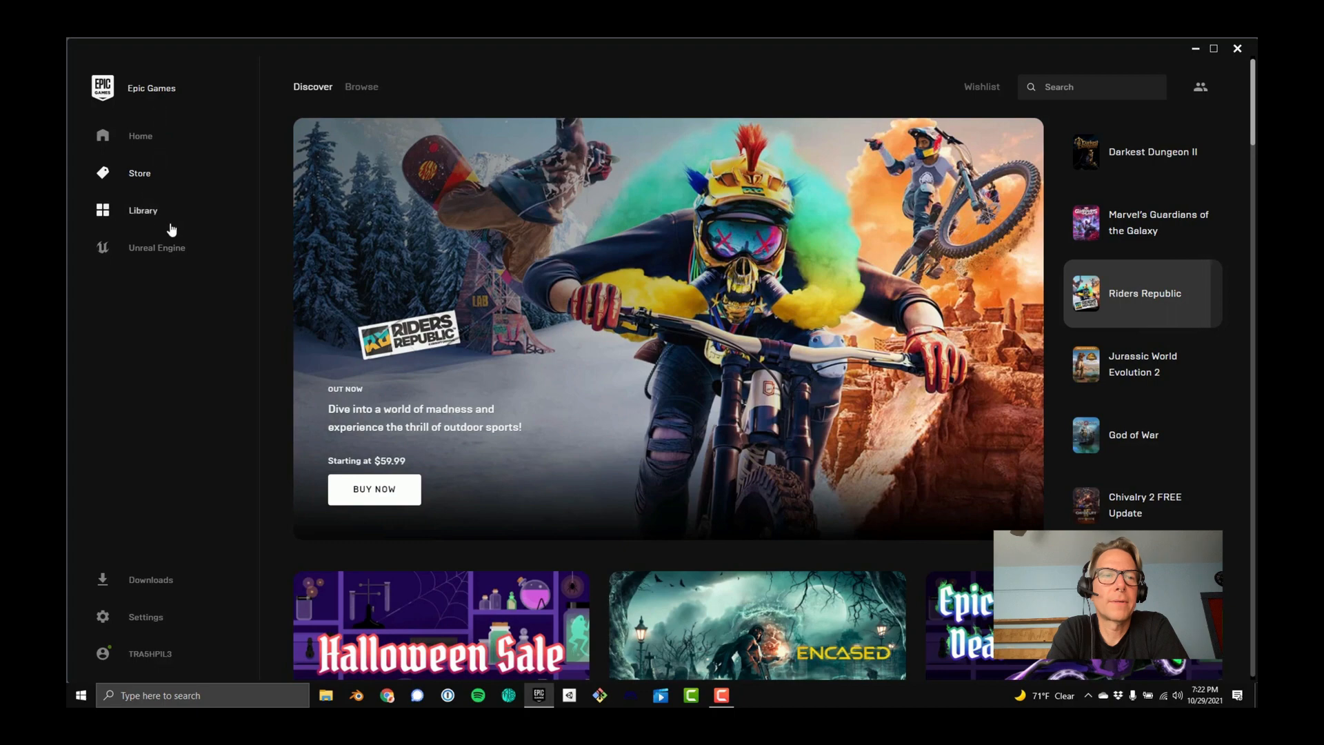
pyautogui.click(163, 248)
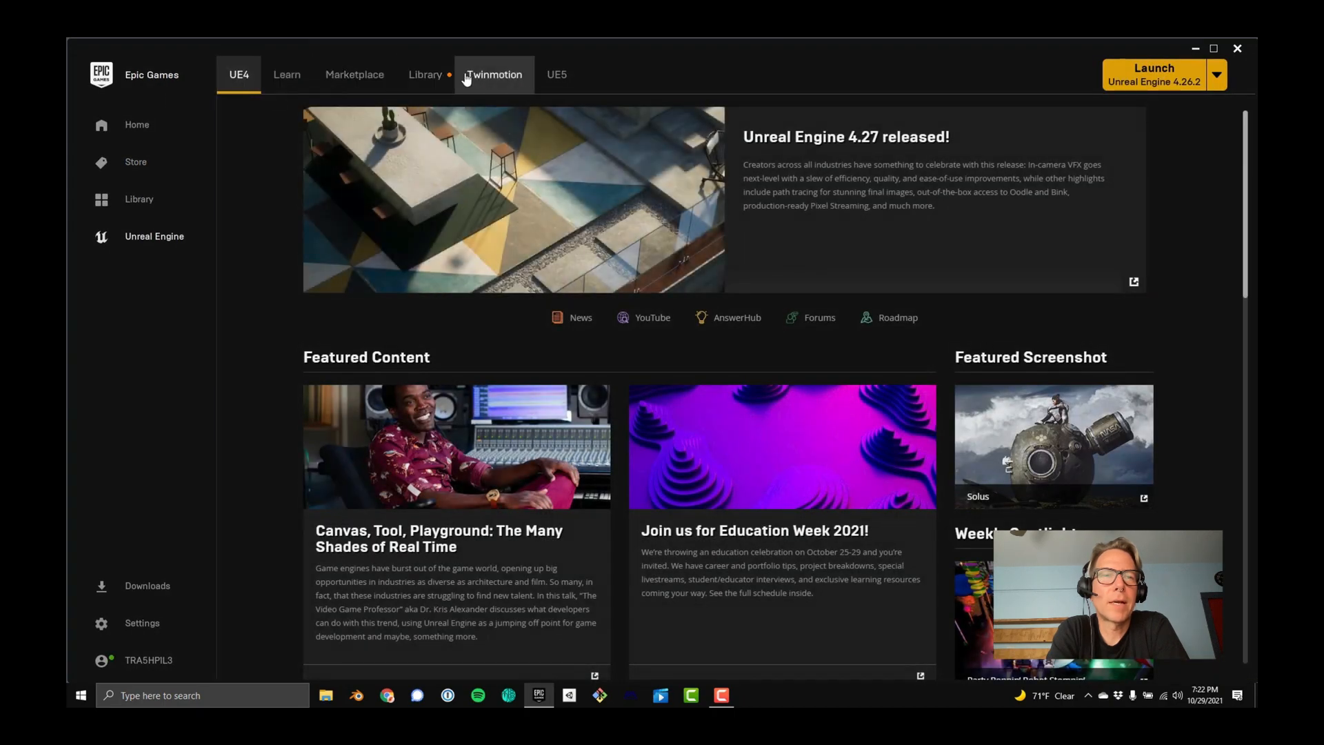
pyautogui.click(420, 76)
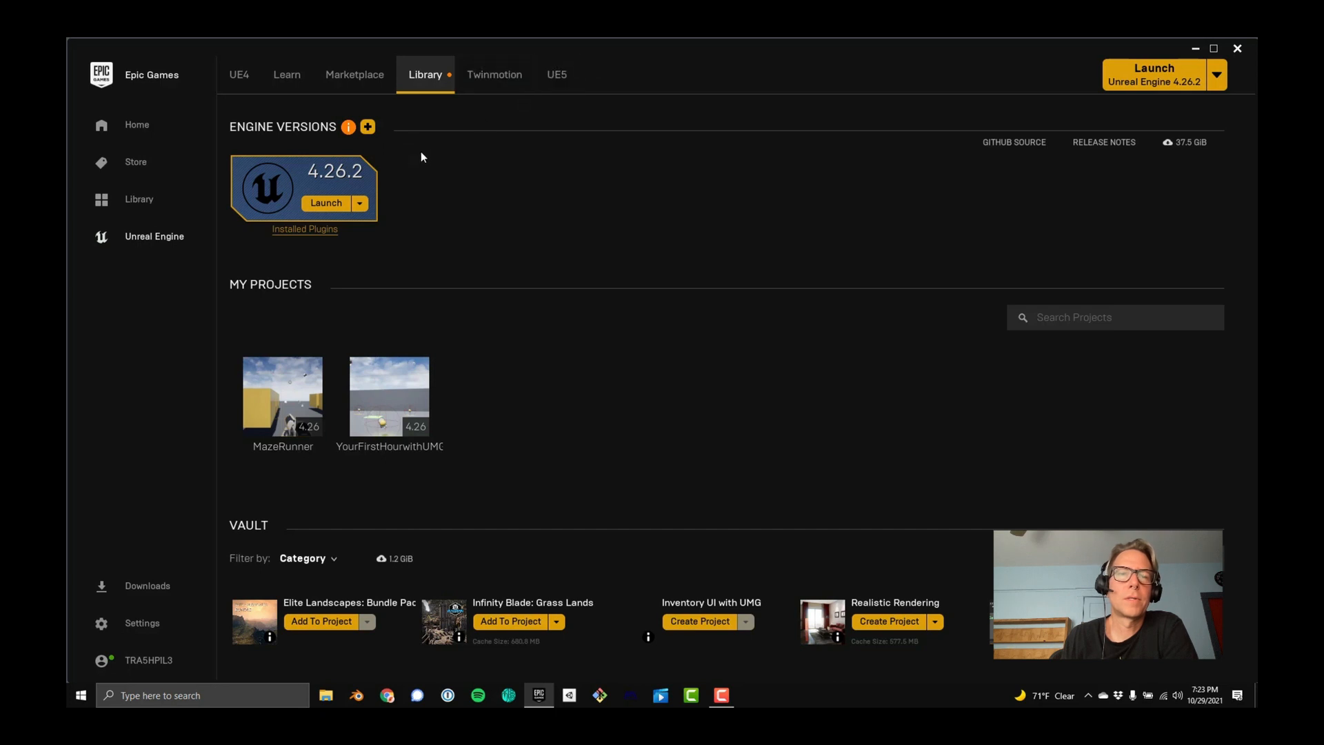
# Add engine version 4.27.1 and install it in C:\Program Files\Epic Games with a shortcut created.
pyautogui.click(367, 127)
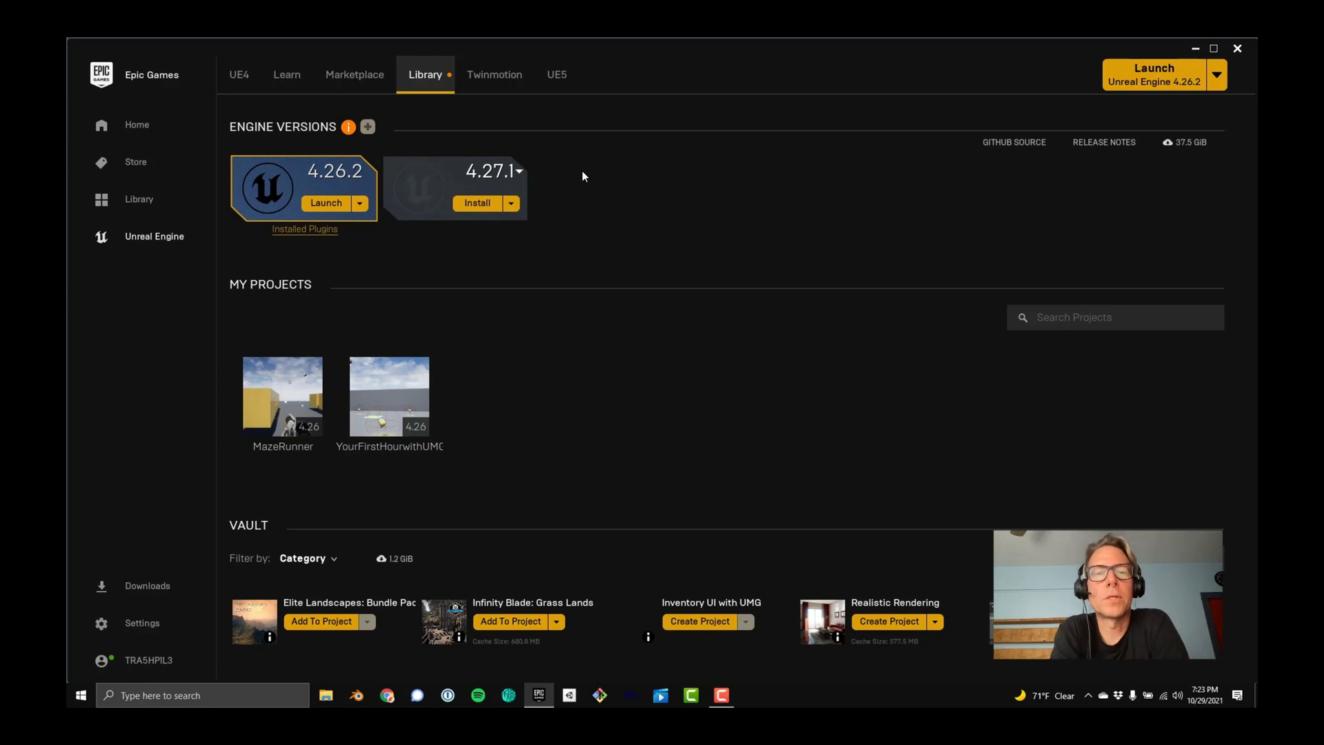
pyautogui.click(514, 205)
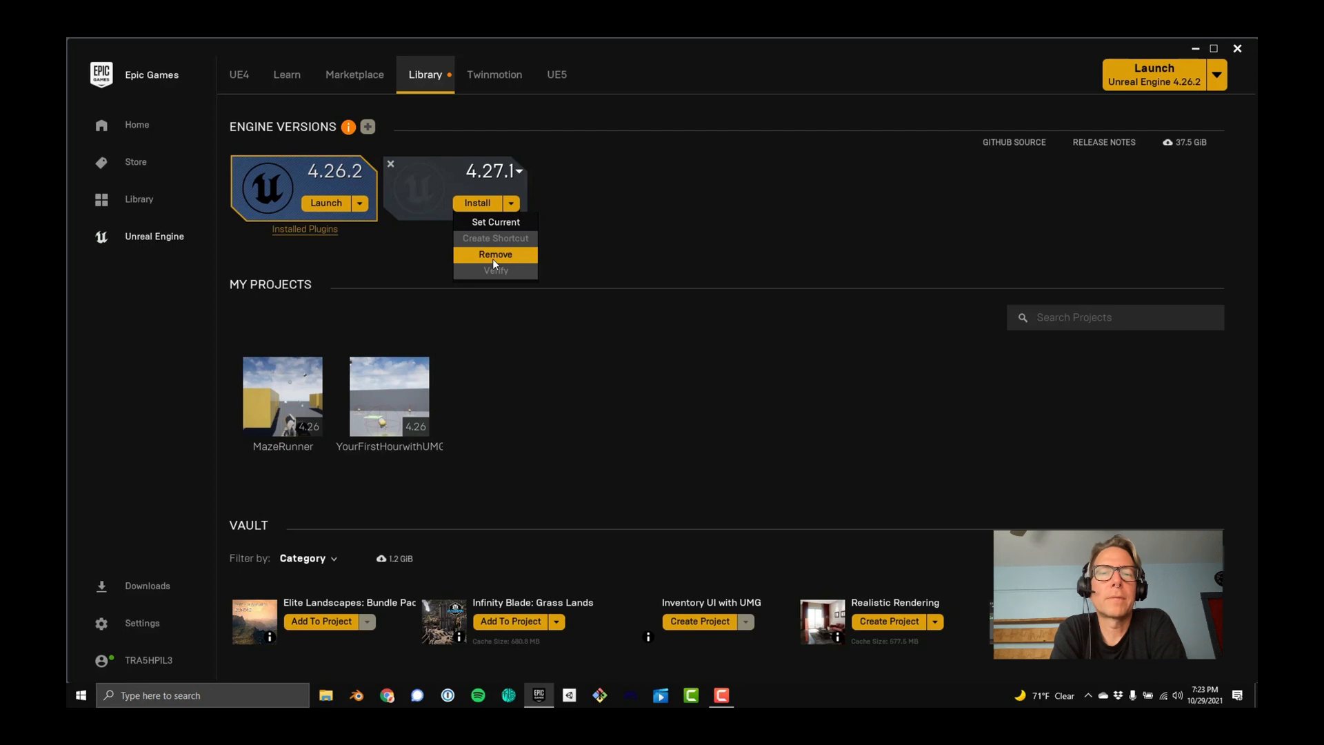
pyautogui.click(609, 201)
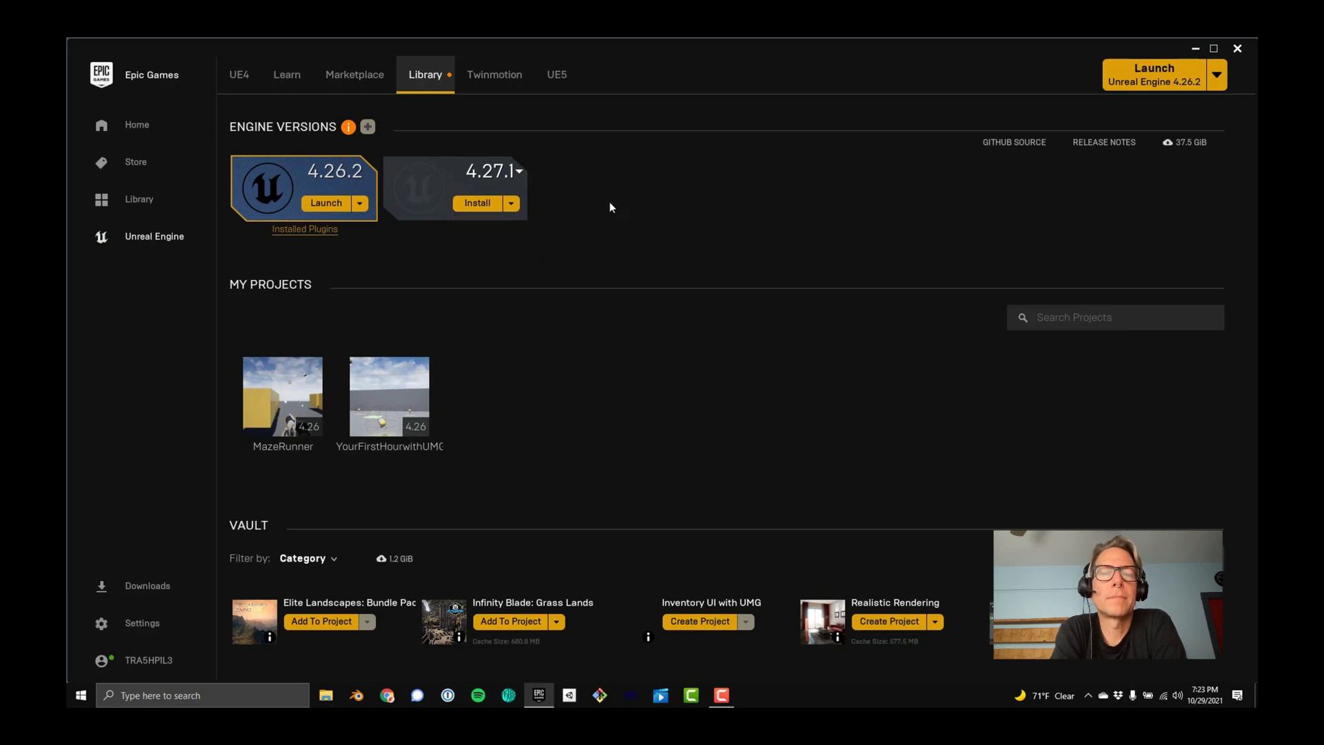
pyautogui.click(474, 204)
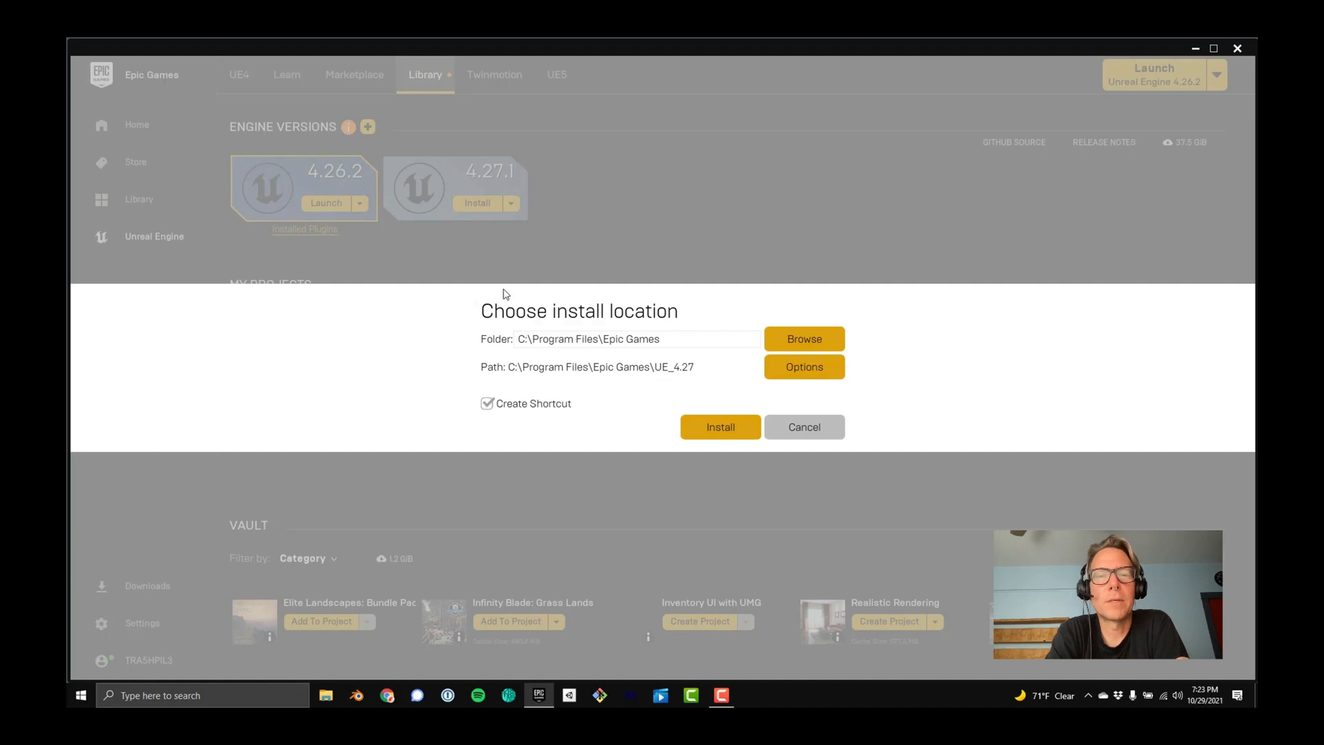
pyautogui.click(689, 421)
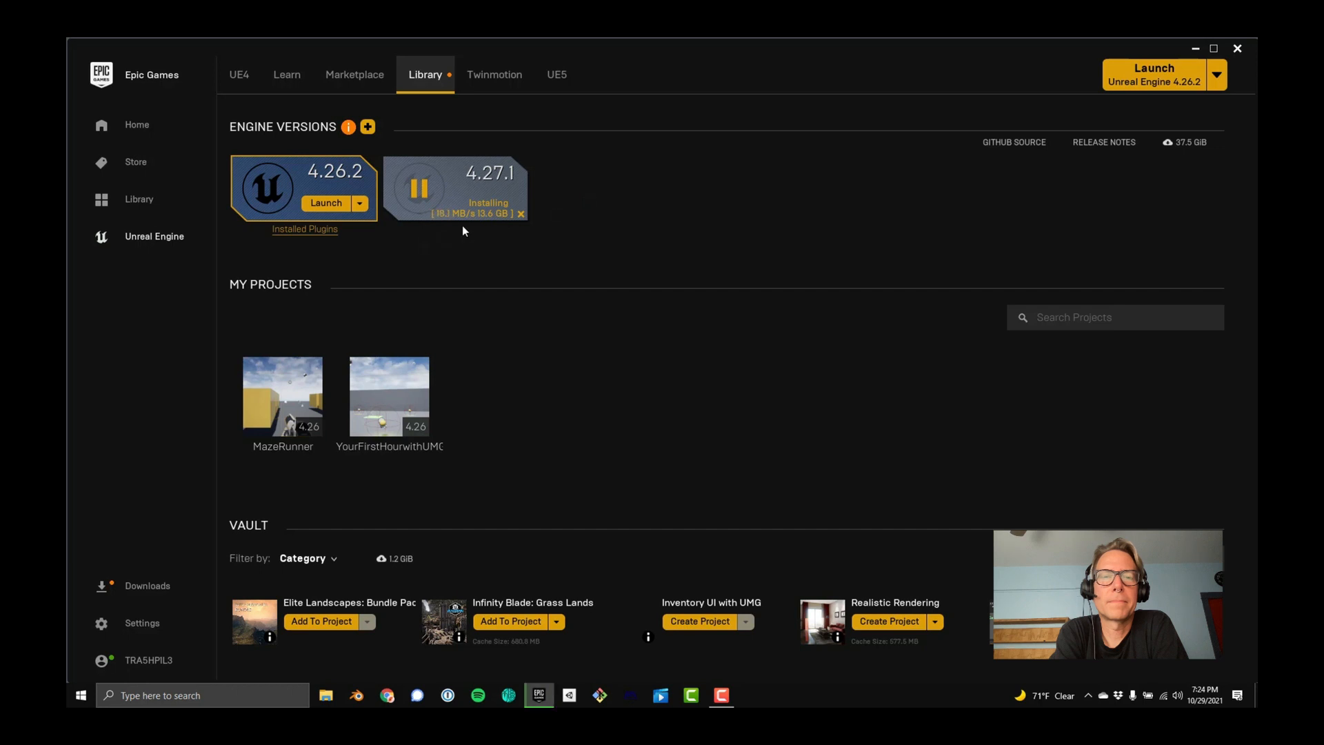
# Check the download and verification progress of the Unreal Engine 4.27.1 installation.
pyautogui.moveTo(496, 216)
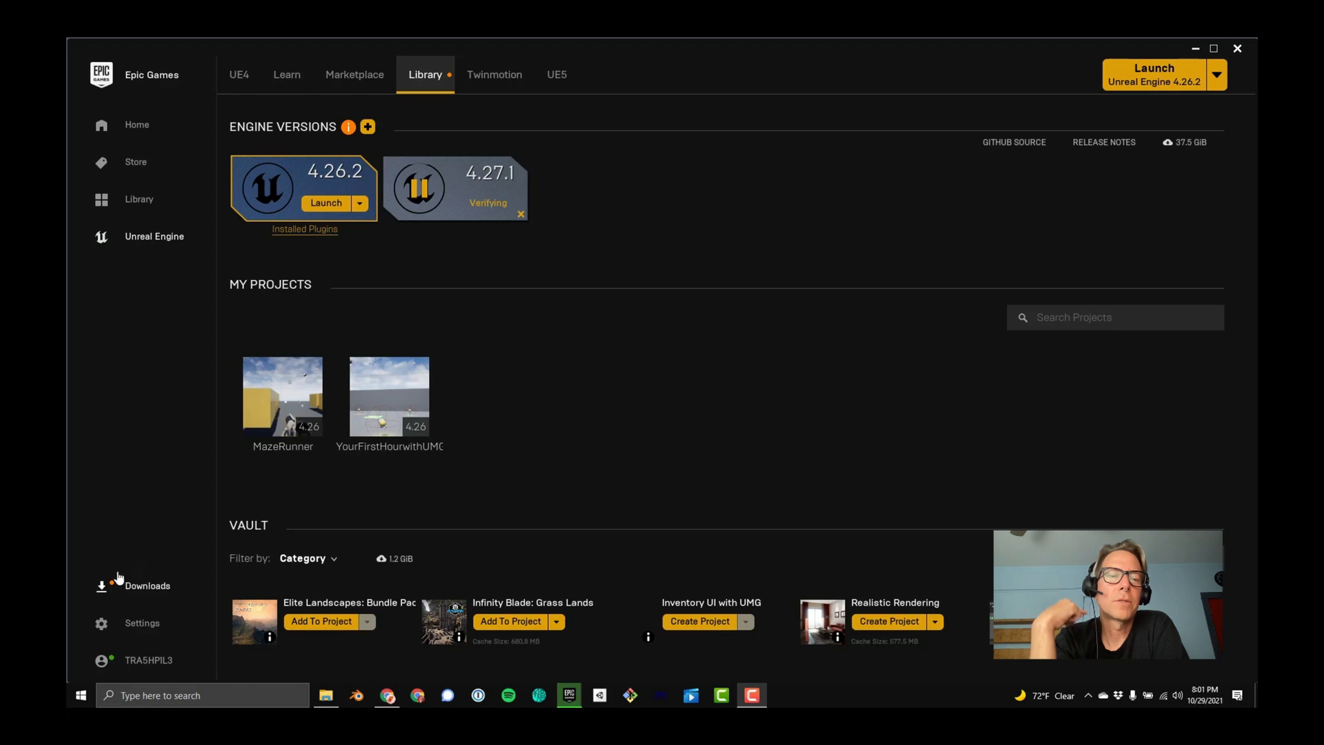
pyautogui.click(142, 587)
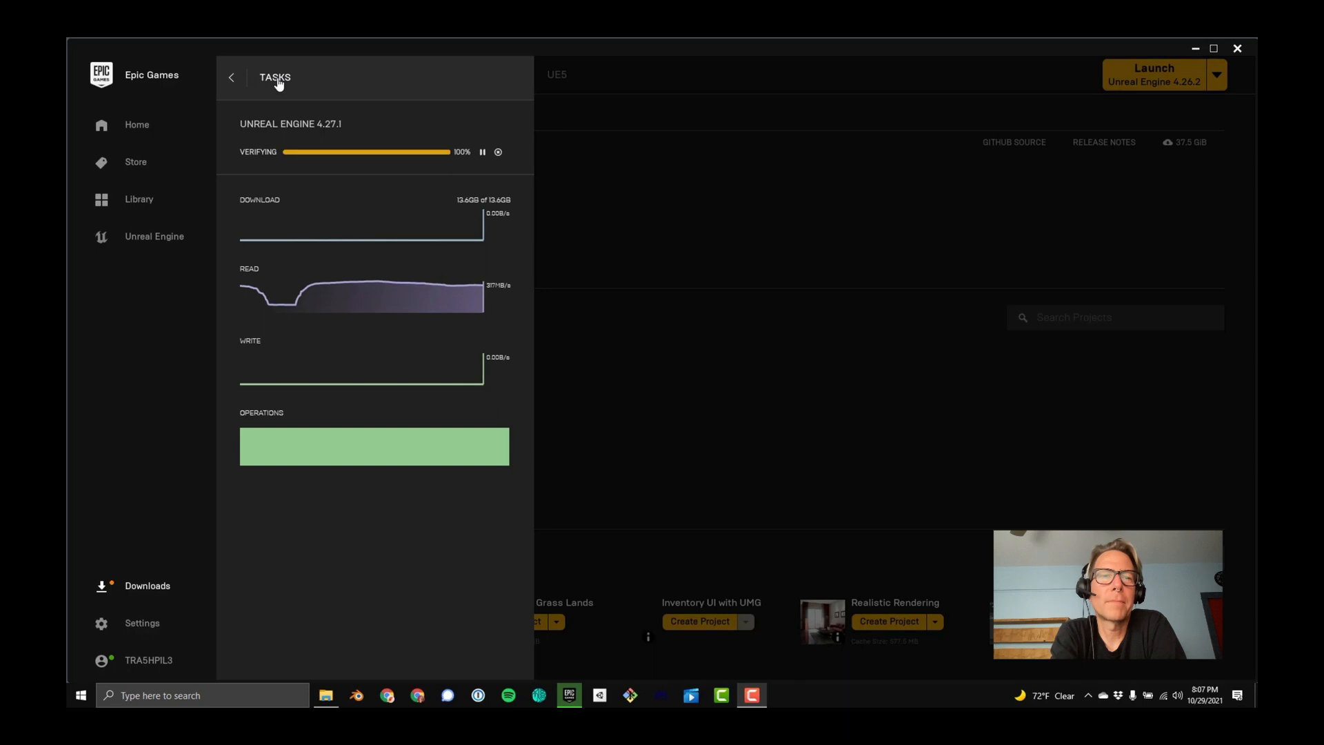
pyautogui.click(233, 80)
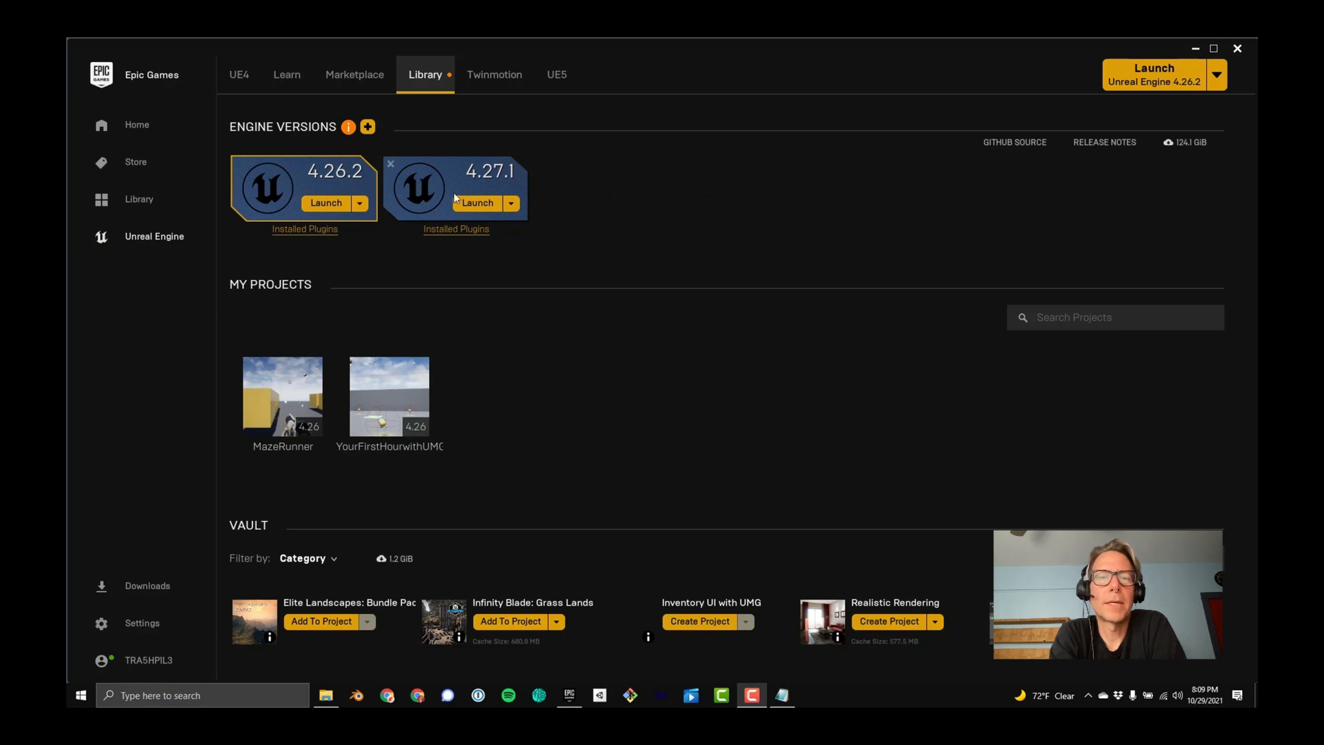
# Launch Unreal Engine 4.27.1 from the installed engine versions.
pyautogui.click(511, 203)
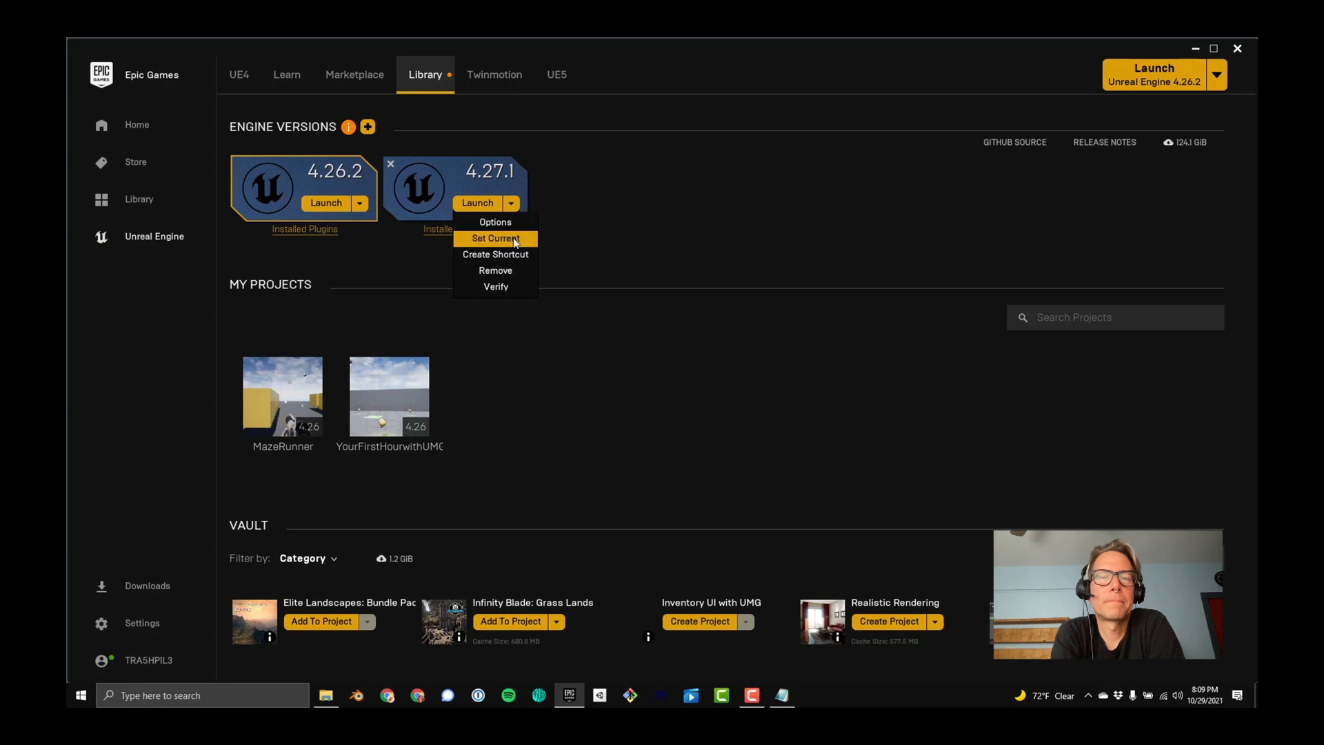
pyautogui.click(585, 189)
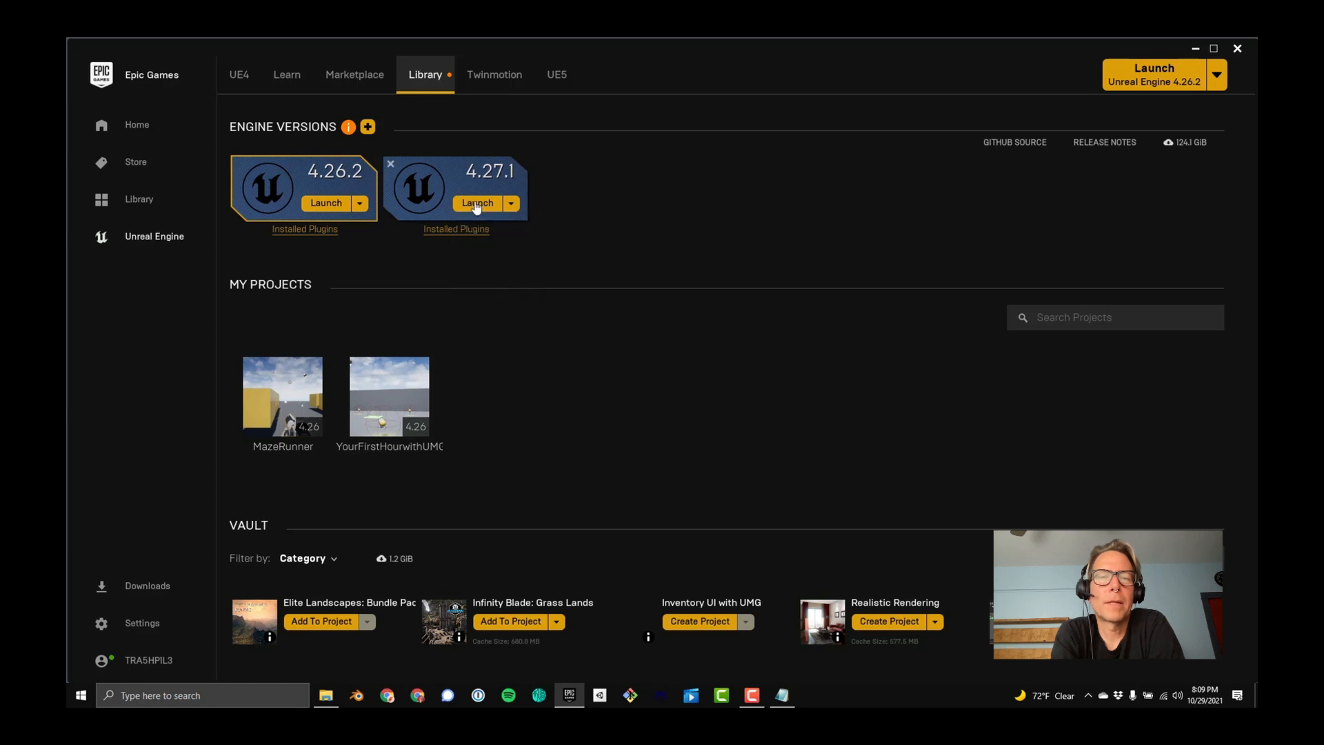
pyautogui.click(476, 204)
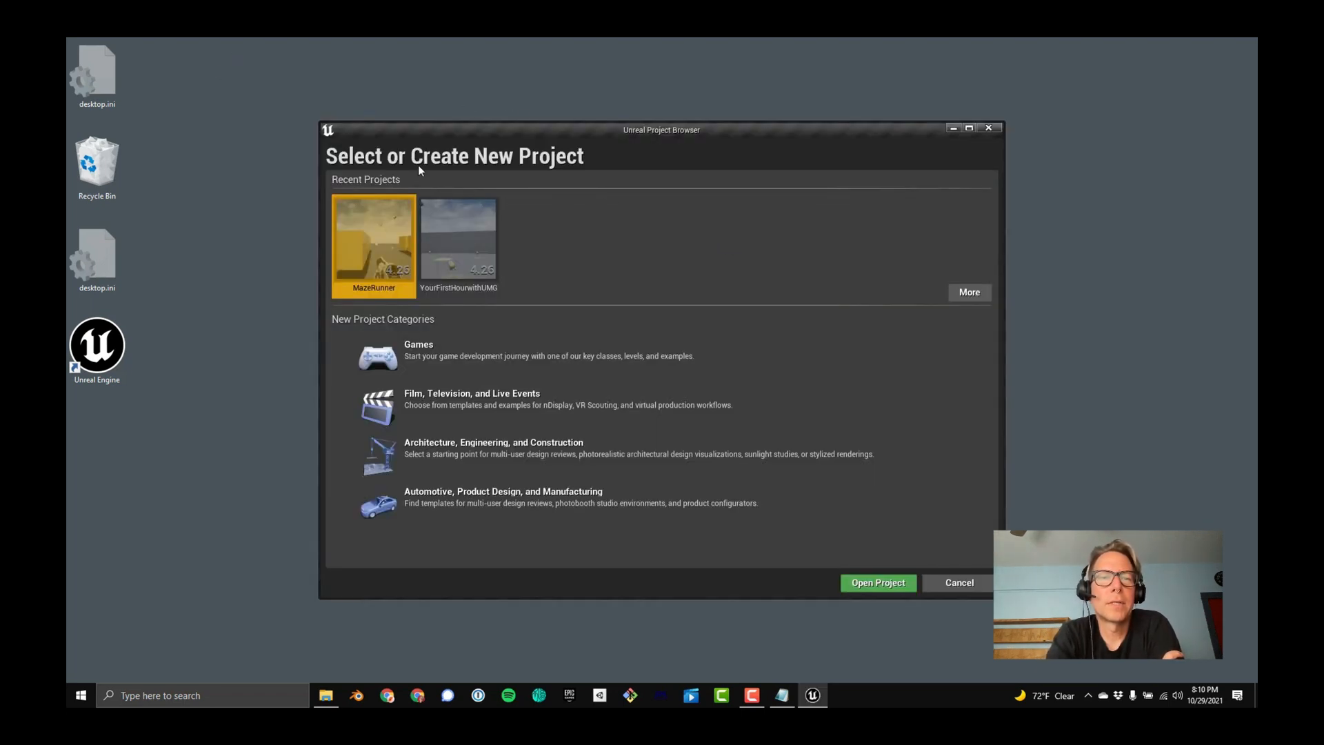
# Set up a new project in the Games category with the Virtual Reality template and no starter content.
pyautogui.moveTo(618, 131); pyautogui.dragTo(586, 117)
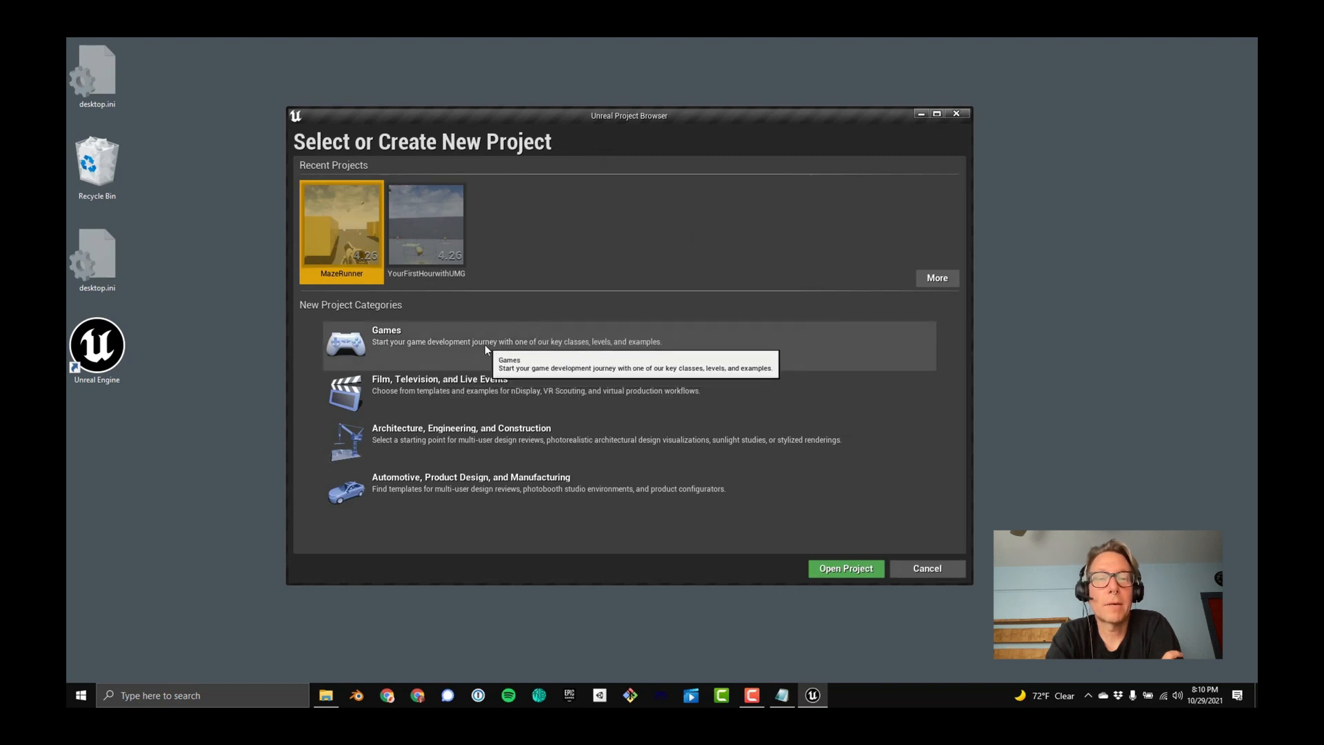
pyautogui.click(424, 332)
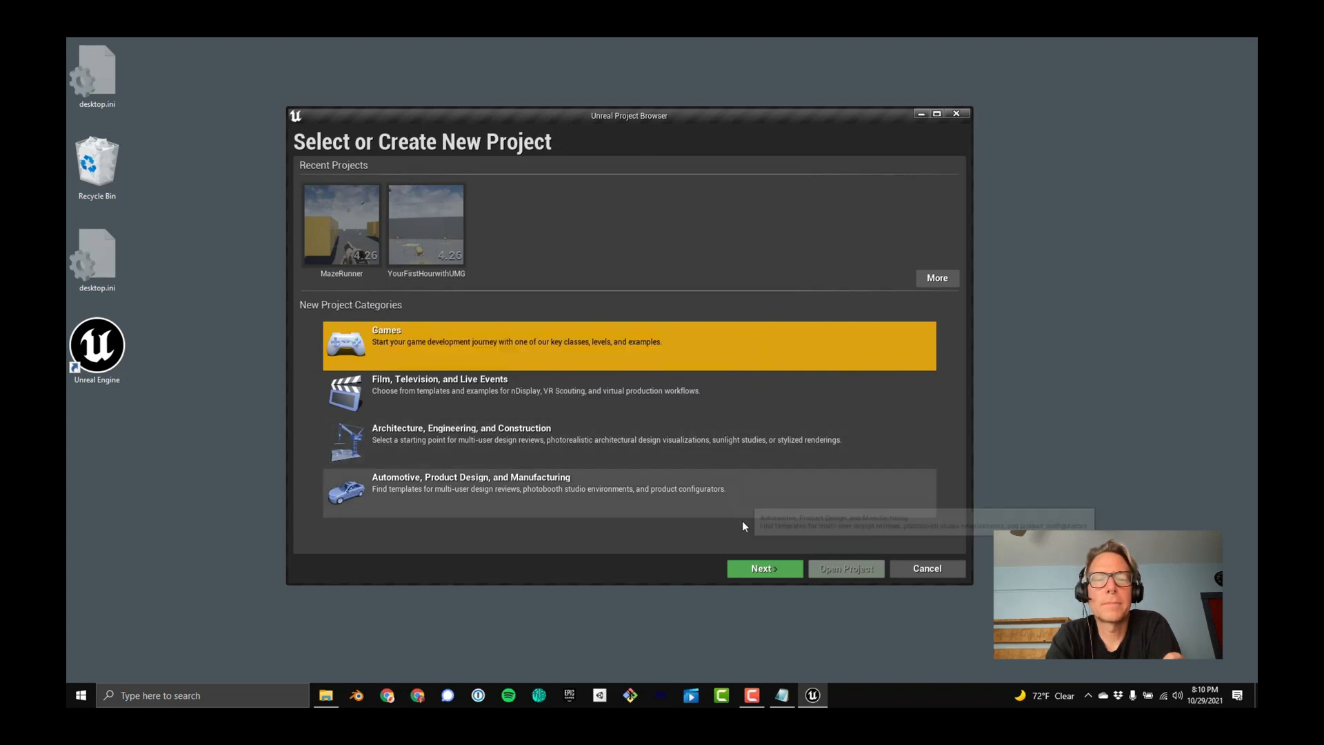
pyautogui.click(764, 569)
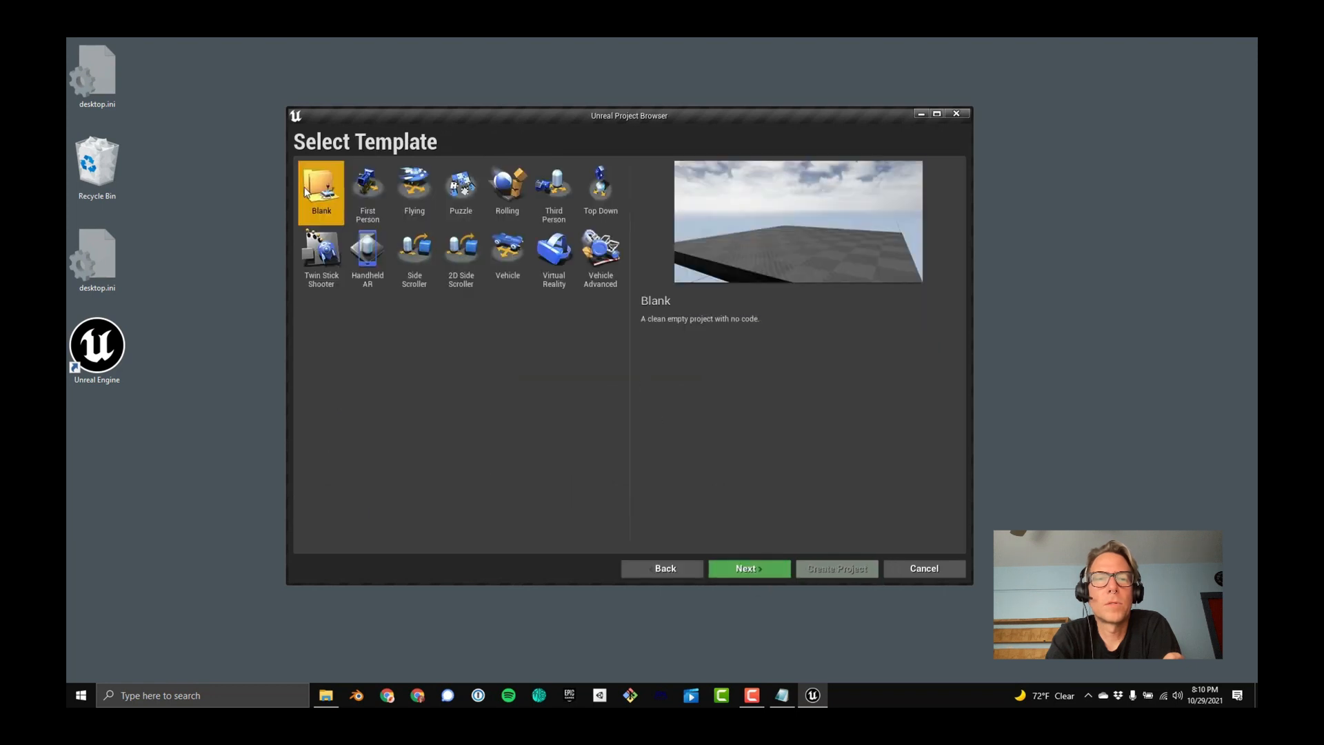
pyautogui.click(539, 260)
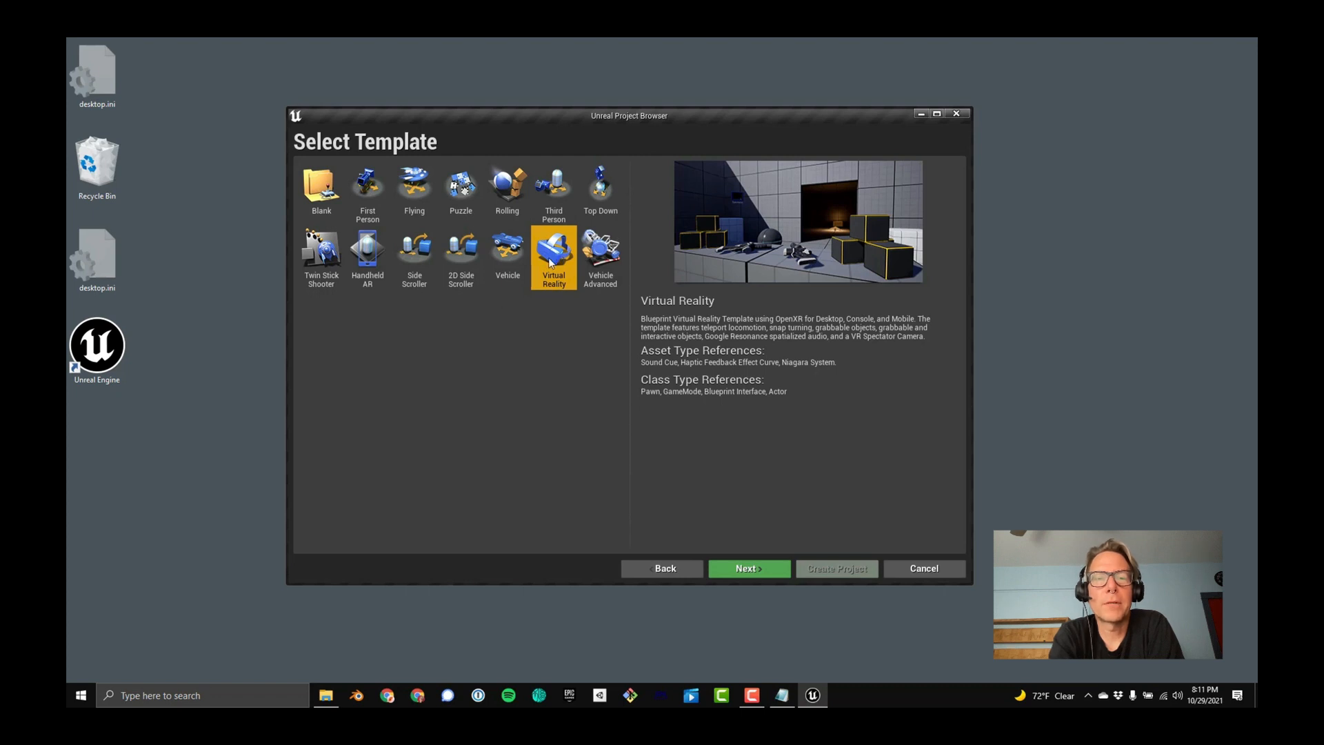
pyautogui.click(736, 567)
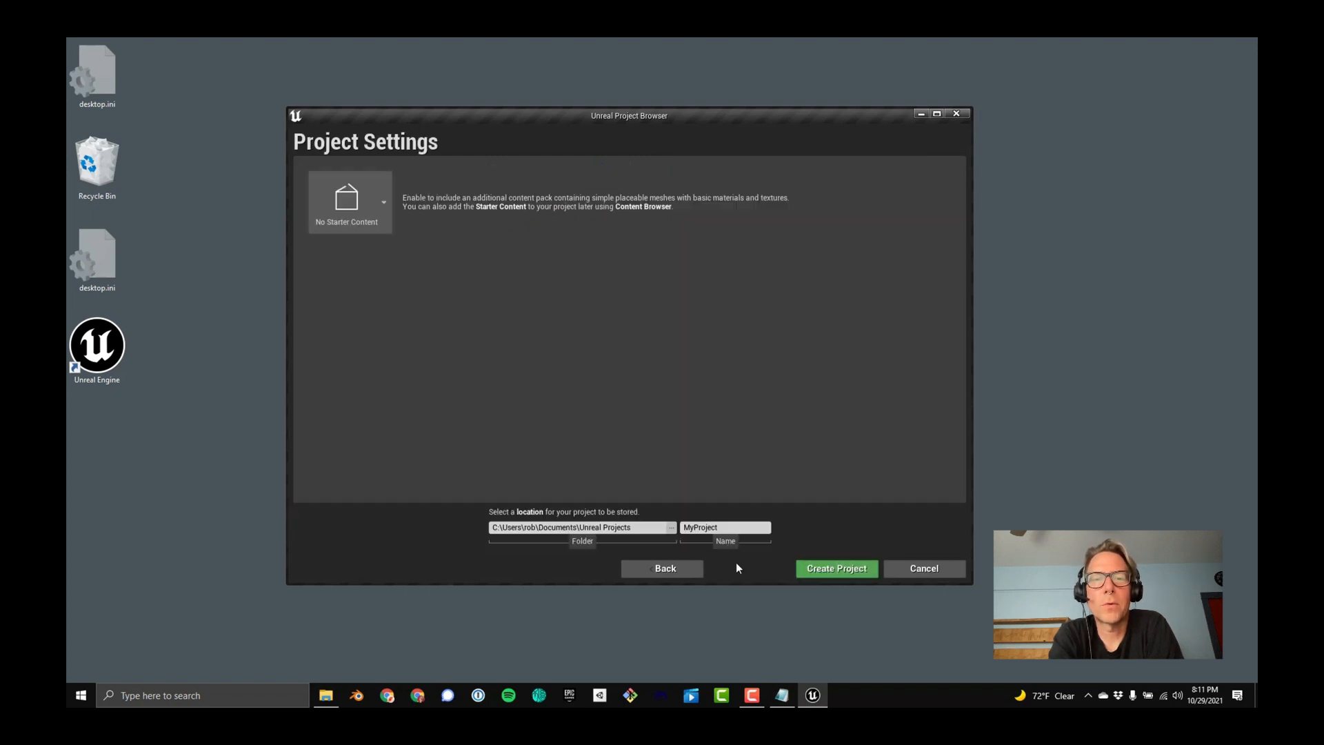
pyautogui.click(380, 204)
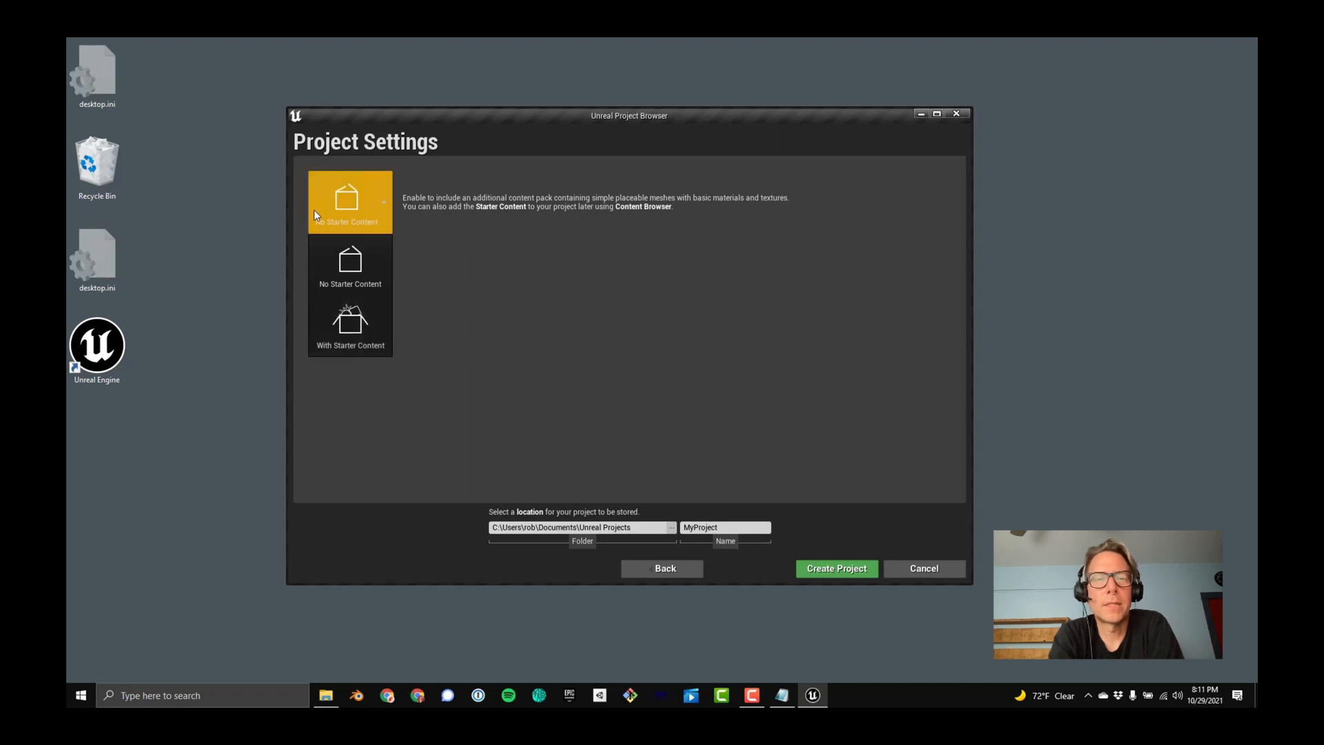
pyautogui.click(351, 213)
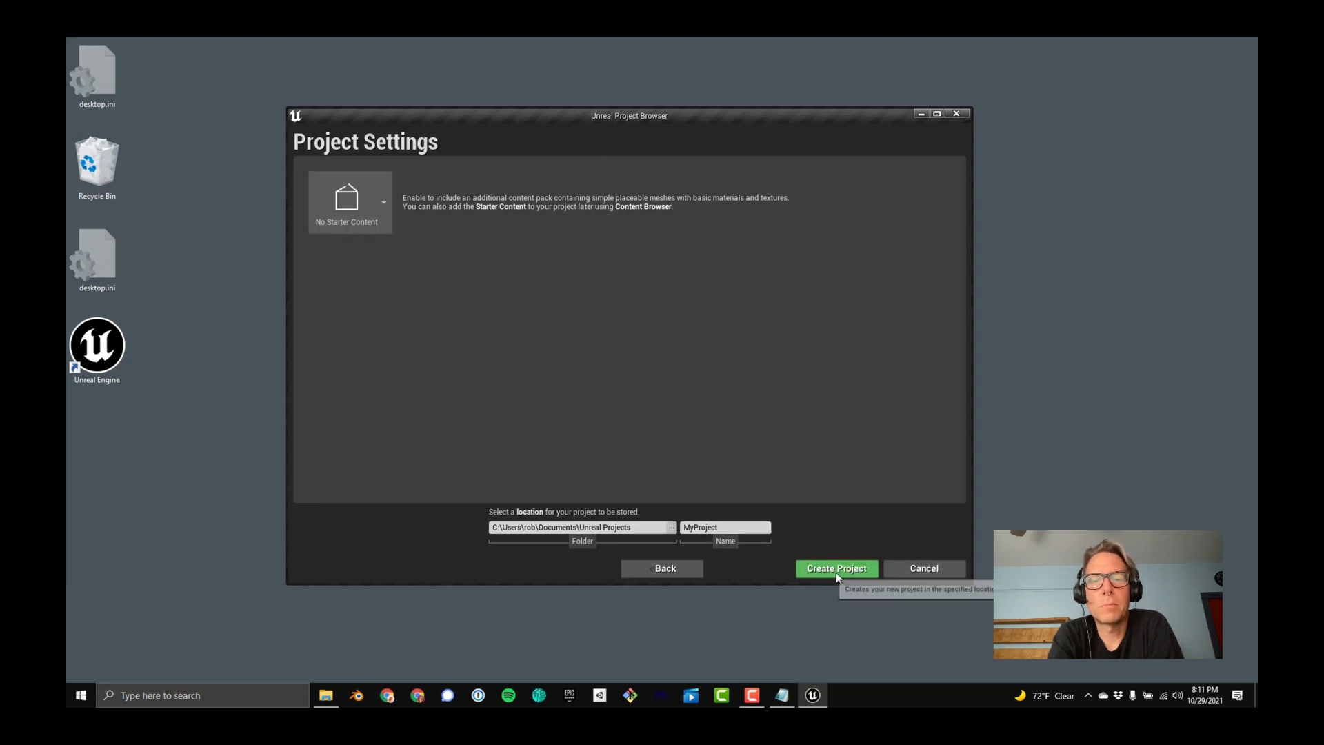
# Name the project NewVRProject and create it in the Unreal Projects folder.
pyautogui.click(714, 528)
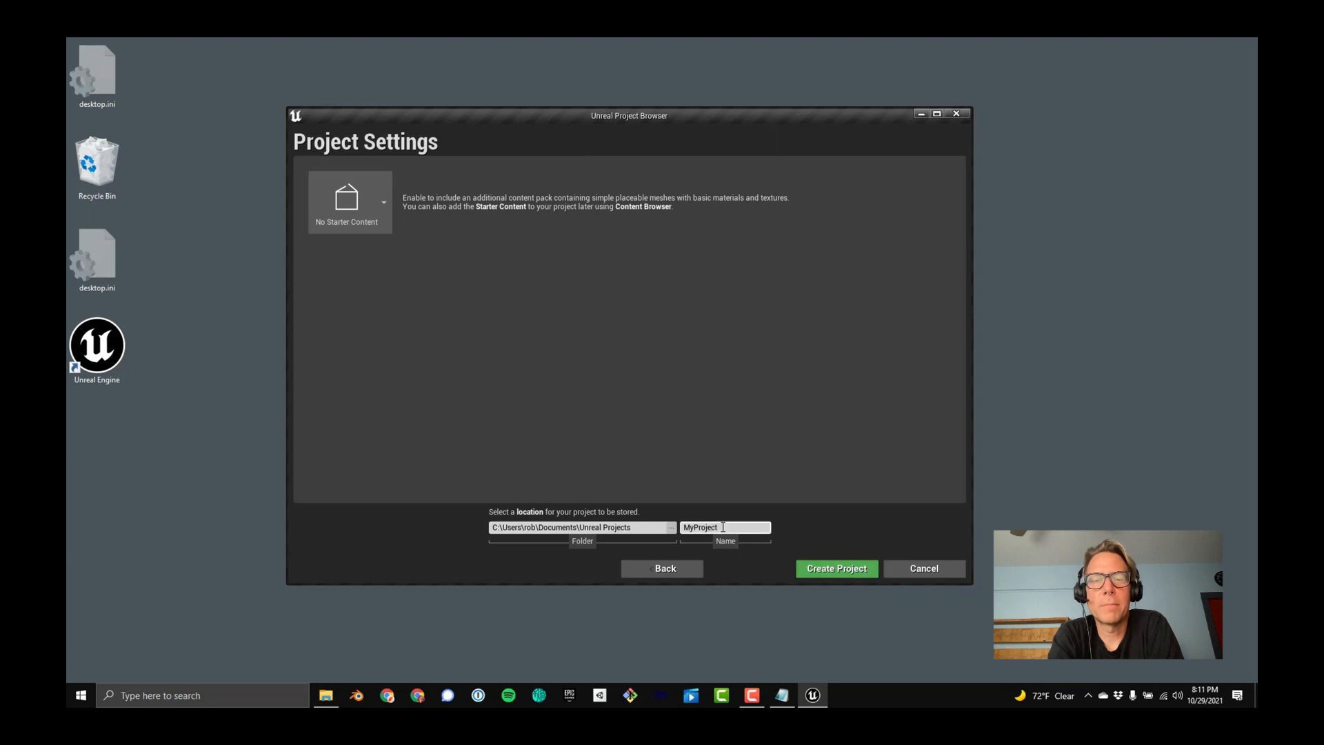
pyautogui.moveTo(722, 527); pyautogui.dragTo(639, 526)
pyautogui.write('Frist')
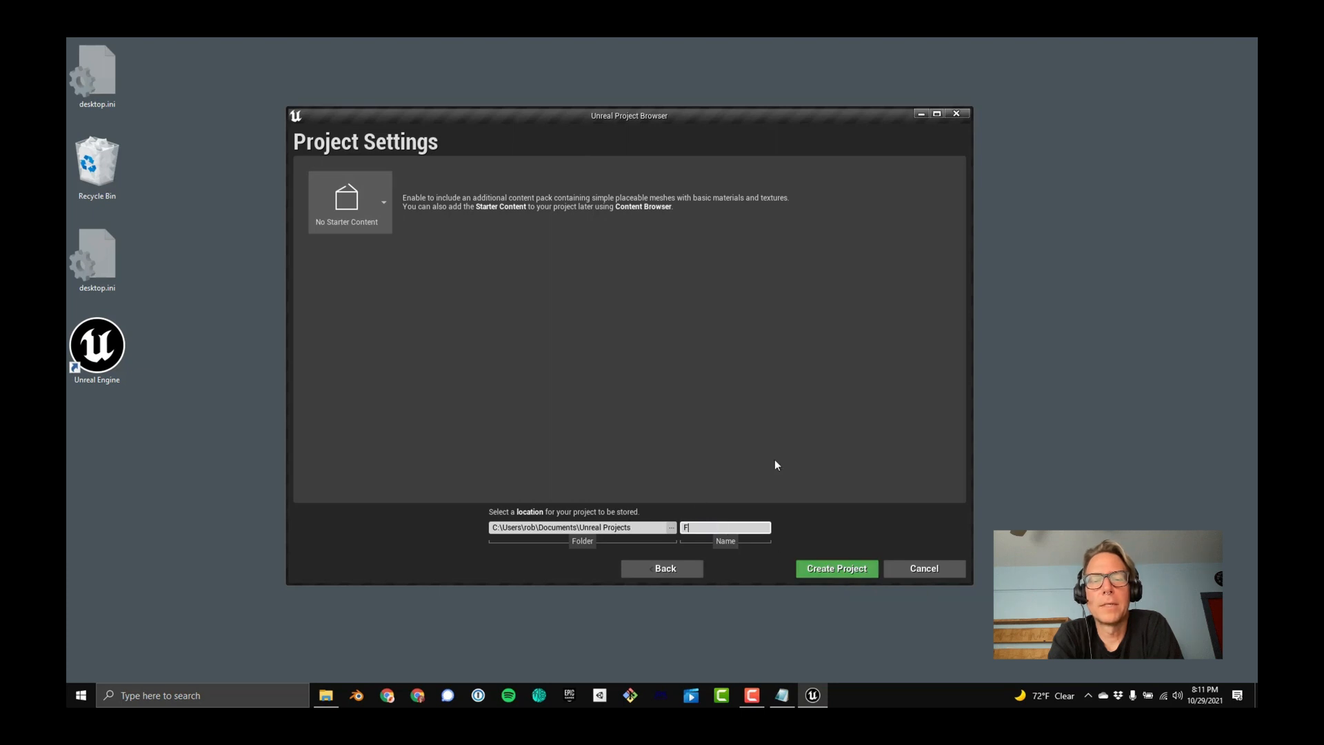
pyautogui.press('BackSpace')
pyautogui.press('BackSpace')
pyautogui.press('BackSpace')
pyautogui.press('BackSpace')
pyautogui.press('BackSpace')
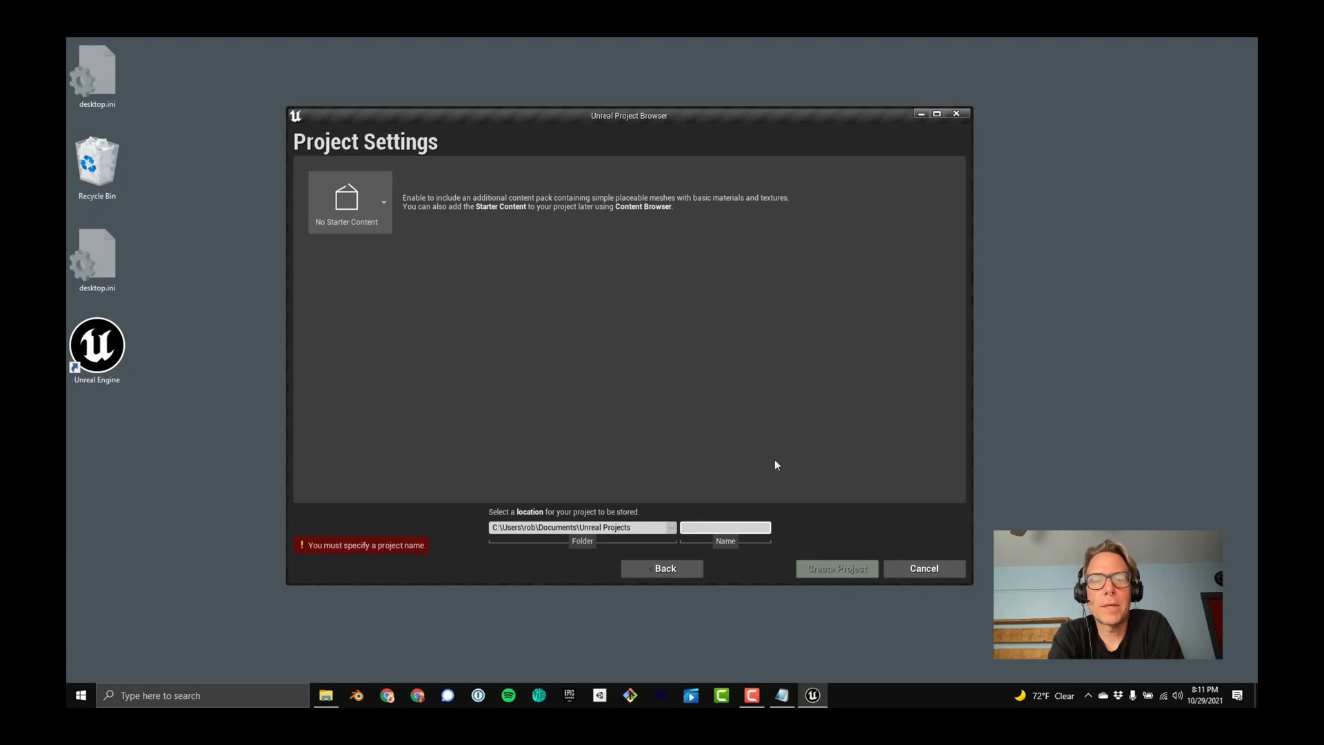
pyautogui.write('NewVRPRoje')
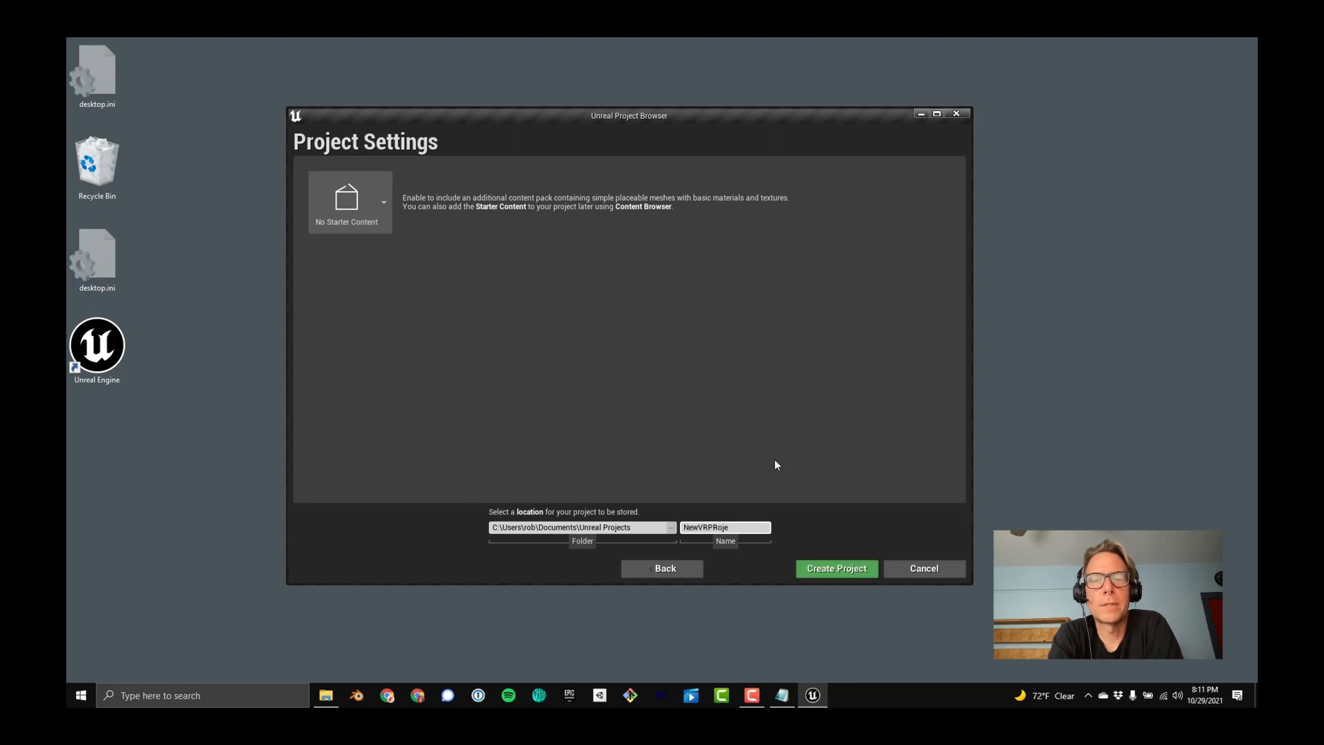
pyautogui.press('BackSpace')
pyautogui.press('BackSpace')
pyautogui.write('roje')
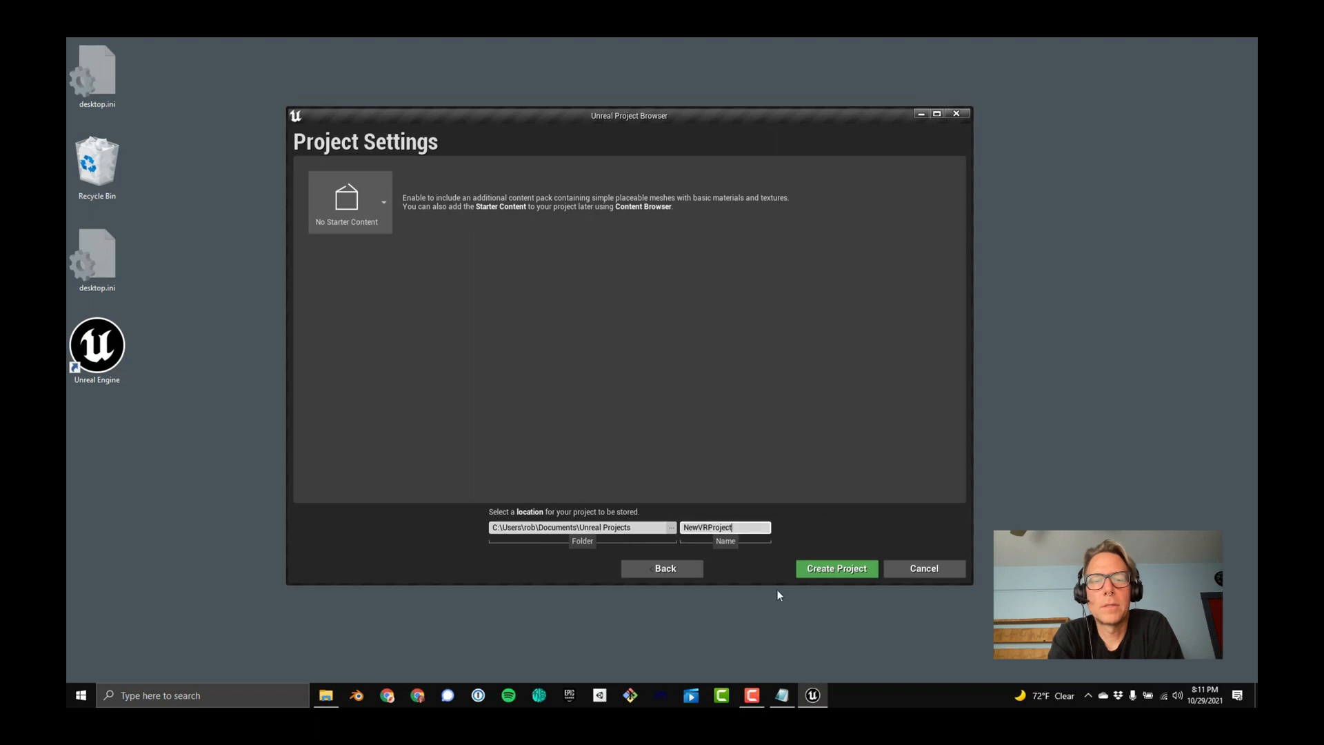
pyautogui.click(817, 572)
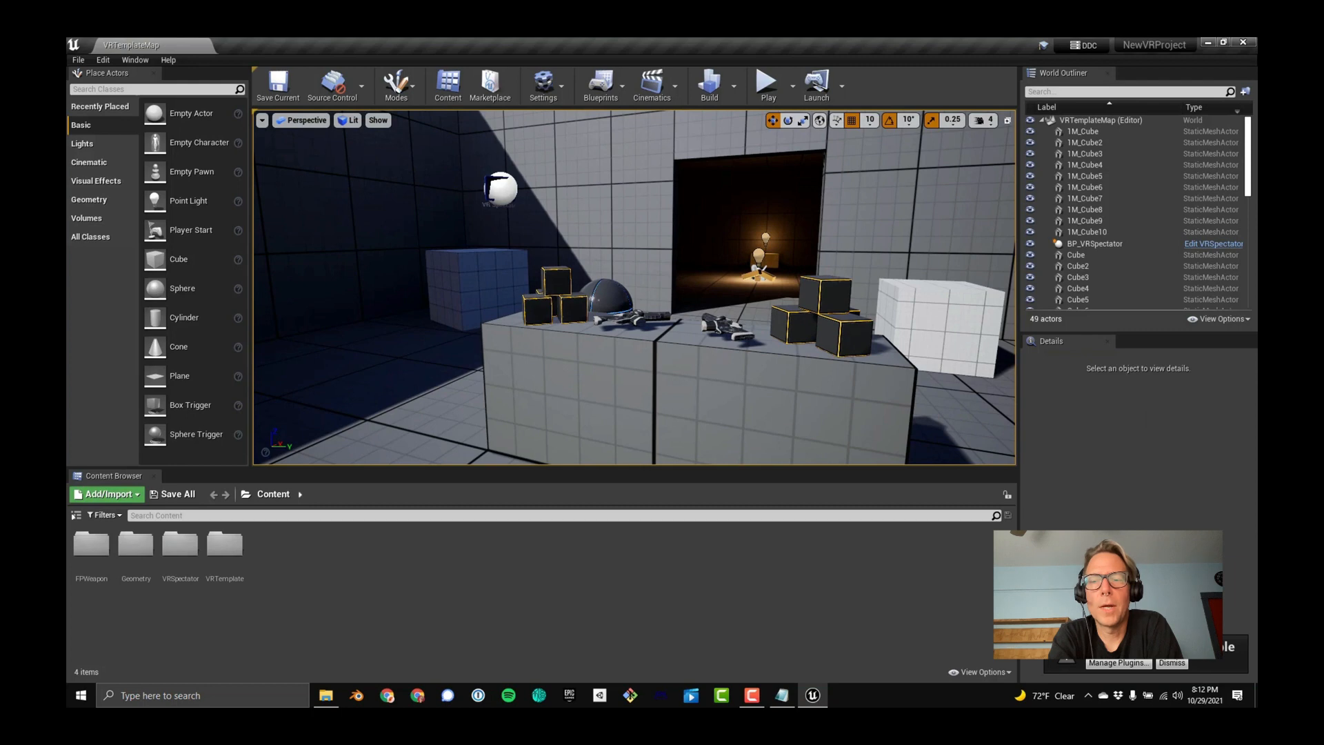
# Dismiss the new plugins notification and search the project's plugins for "ocu" to check which Oculus plugins are enabled.
pyautogui.click(1171, 663)
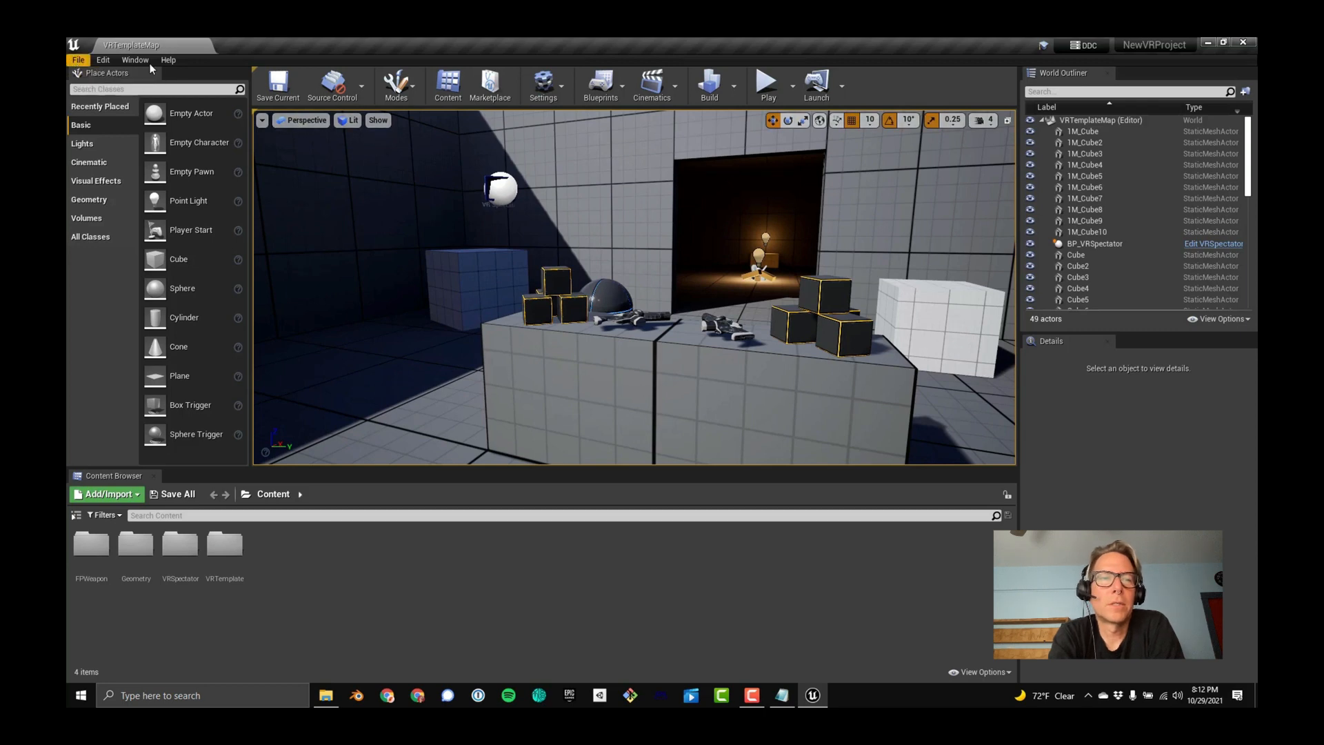
pyautogui.click(106, 63)
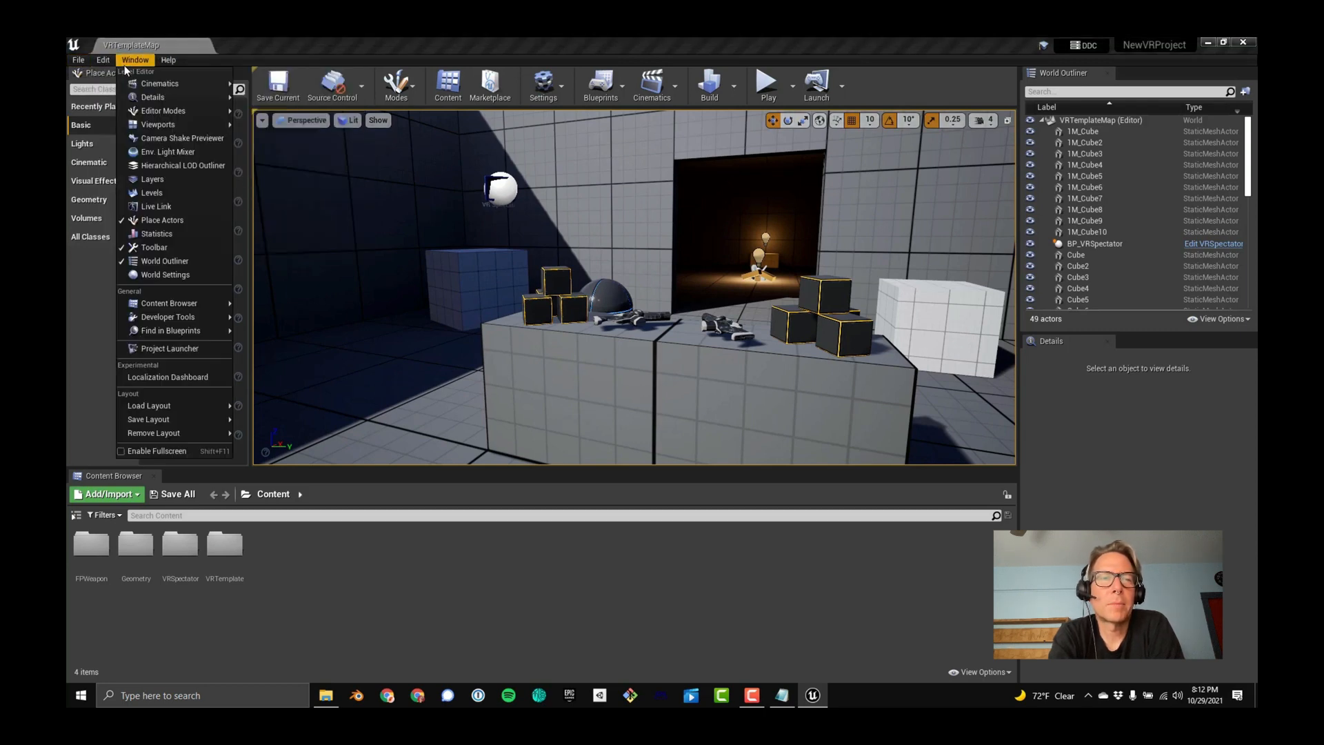
pyautogui.moveTo(109, 62)
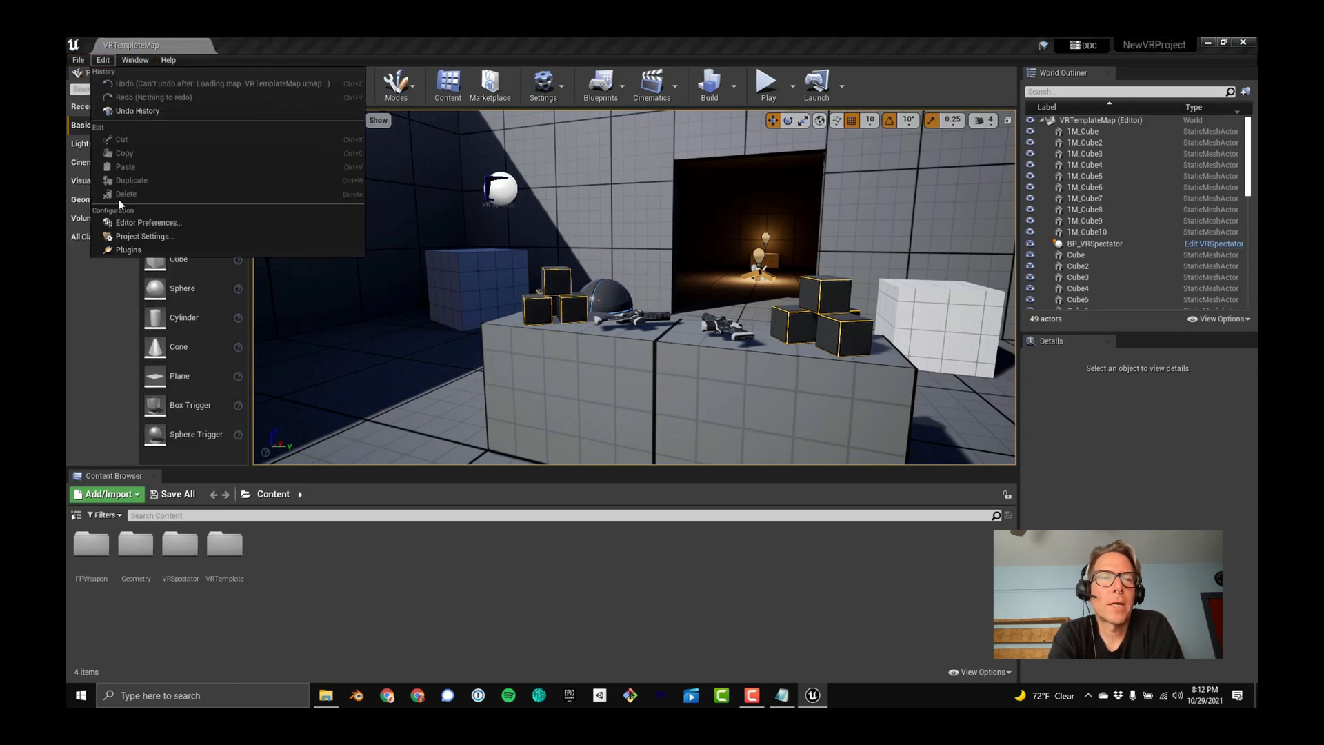
pyautogui.click(122, 250)
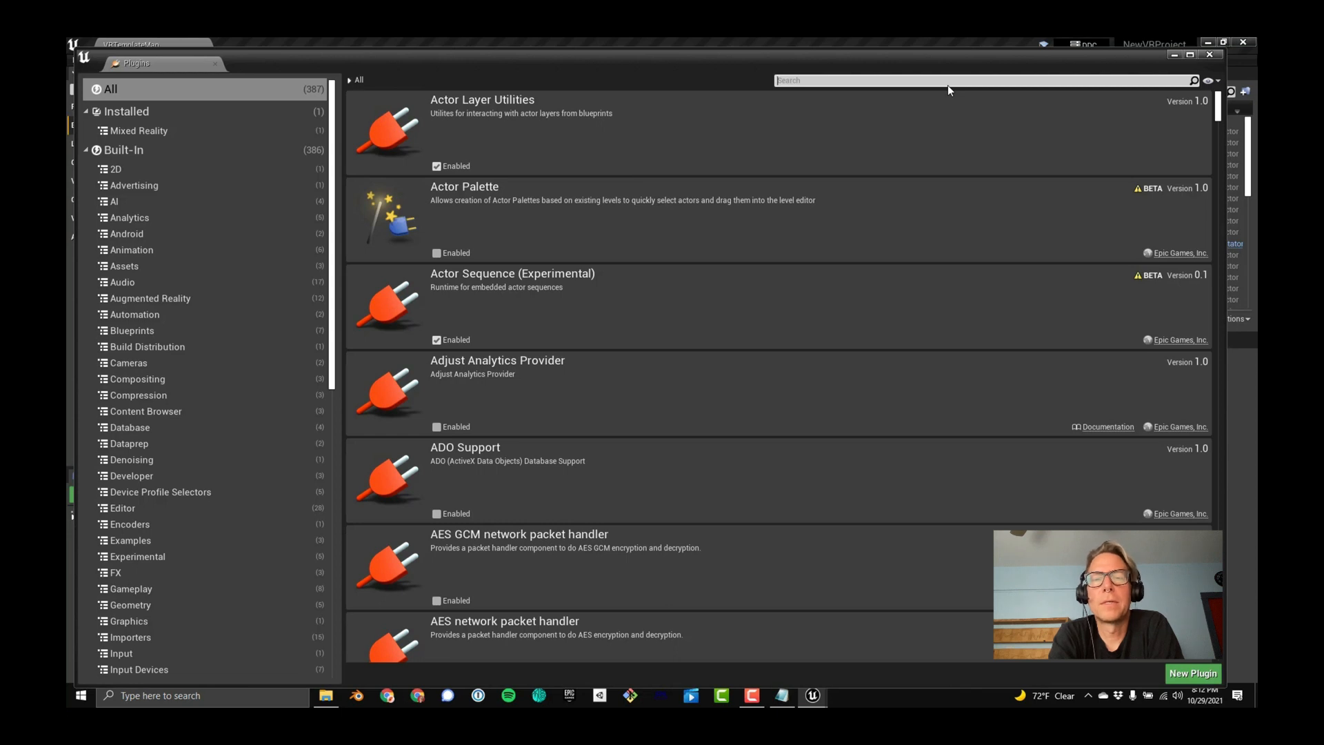
pyautogui.write('ocu')
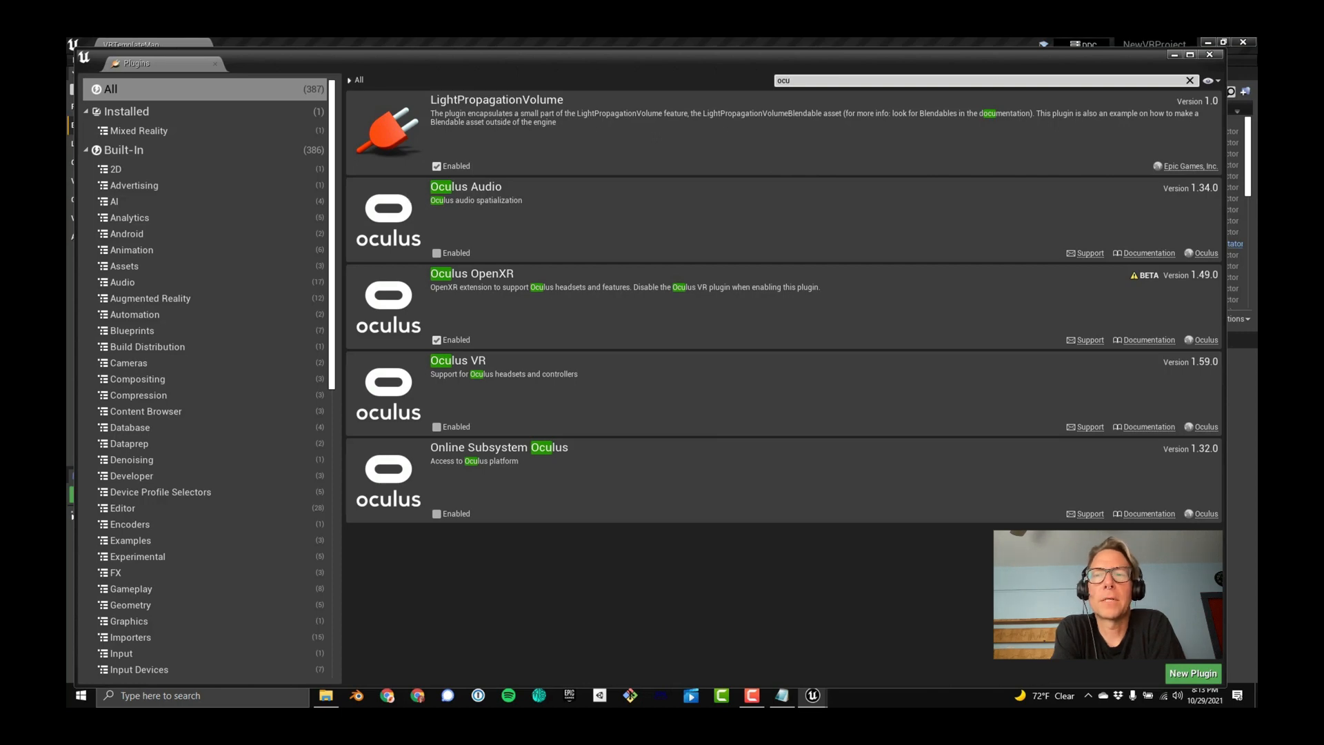
pyautogui.click(1210, 54)
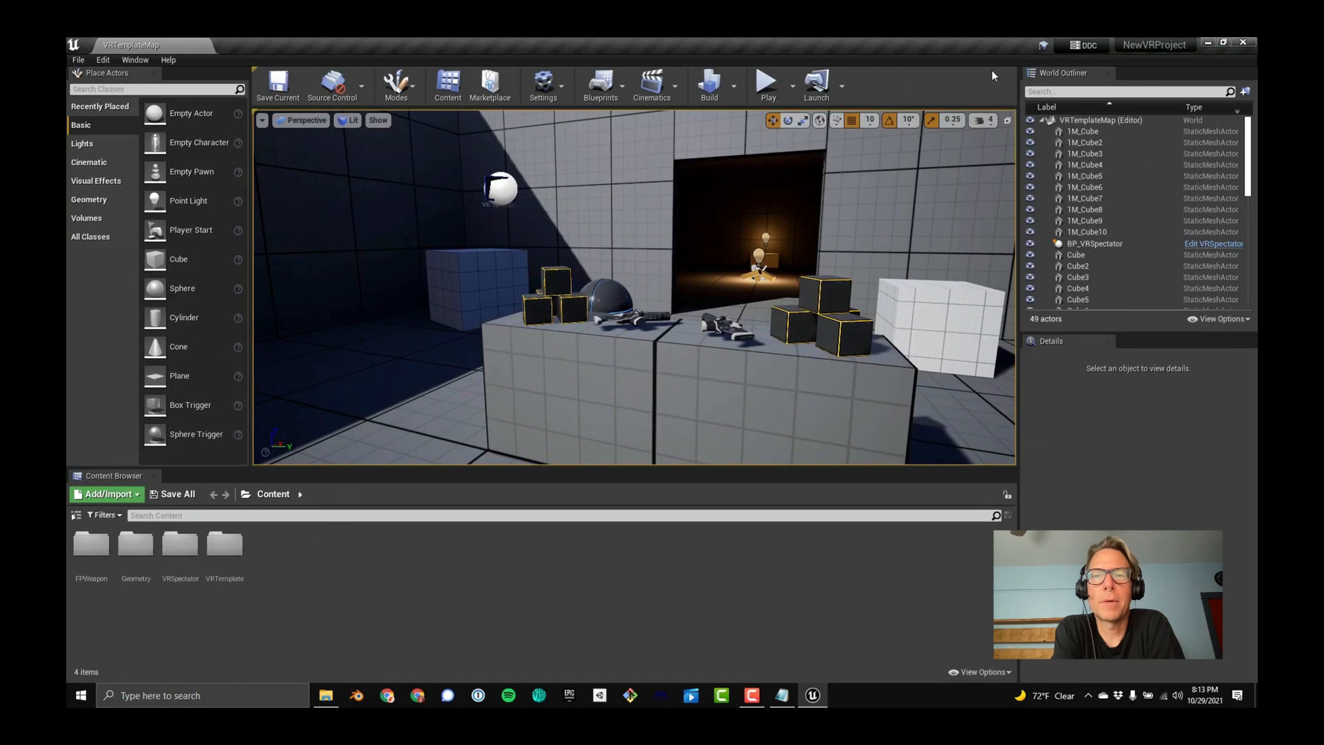
# Open the project settings and check the default game mode and default maps under Maps & Modes.
pyautogui.click(105, 61)
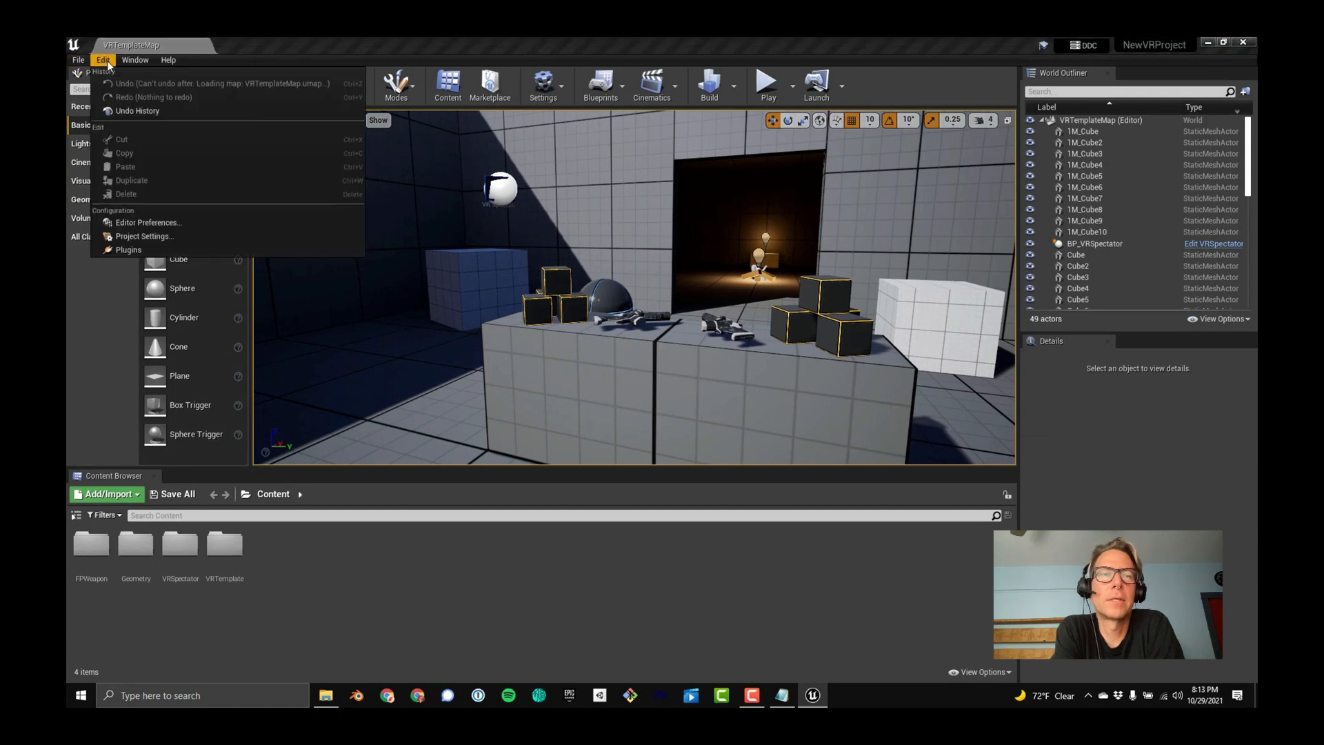
pyautogui.click(149, 238)
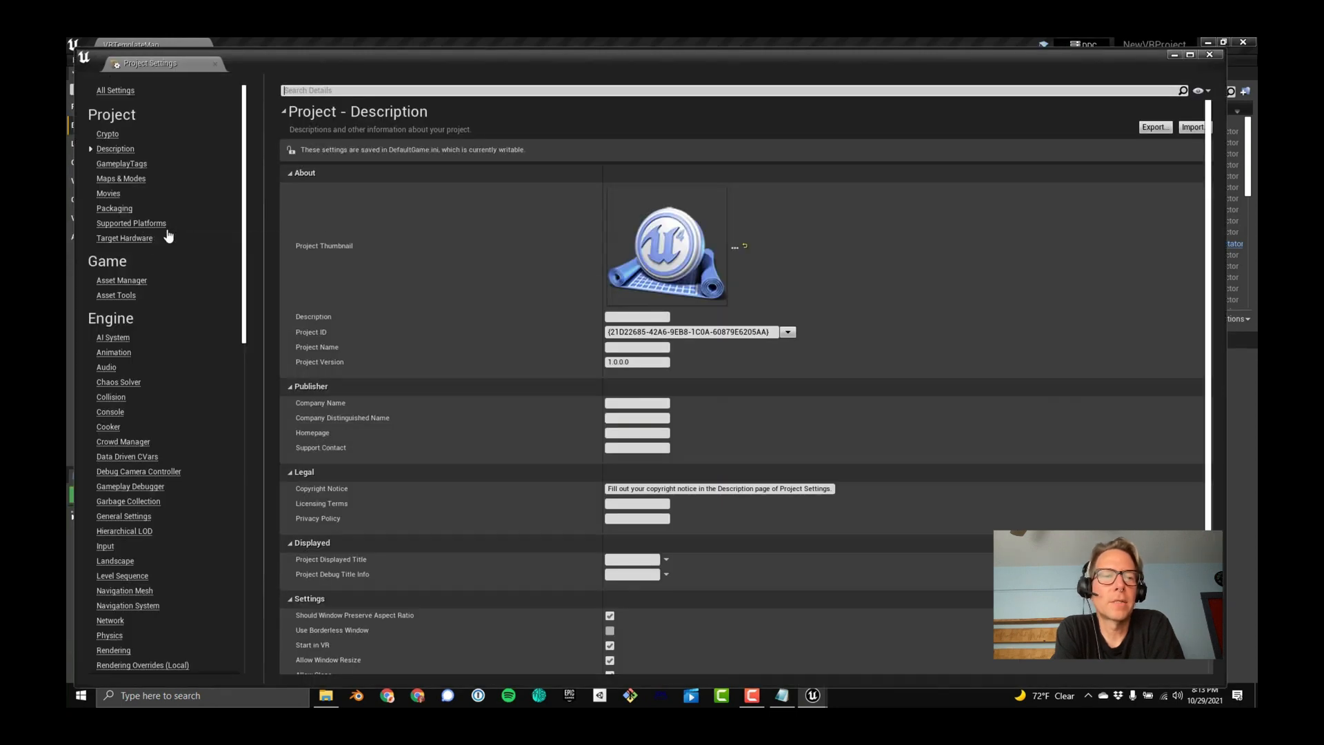
pyautogui.scroll(-5, 167, 234)
pyautogui.scroll(-7, 167, 235)
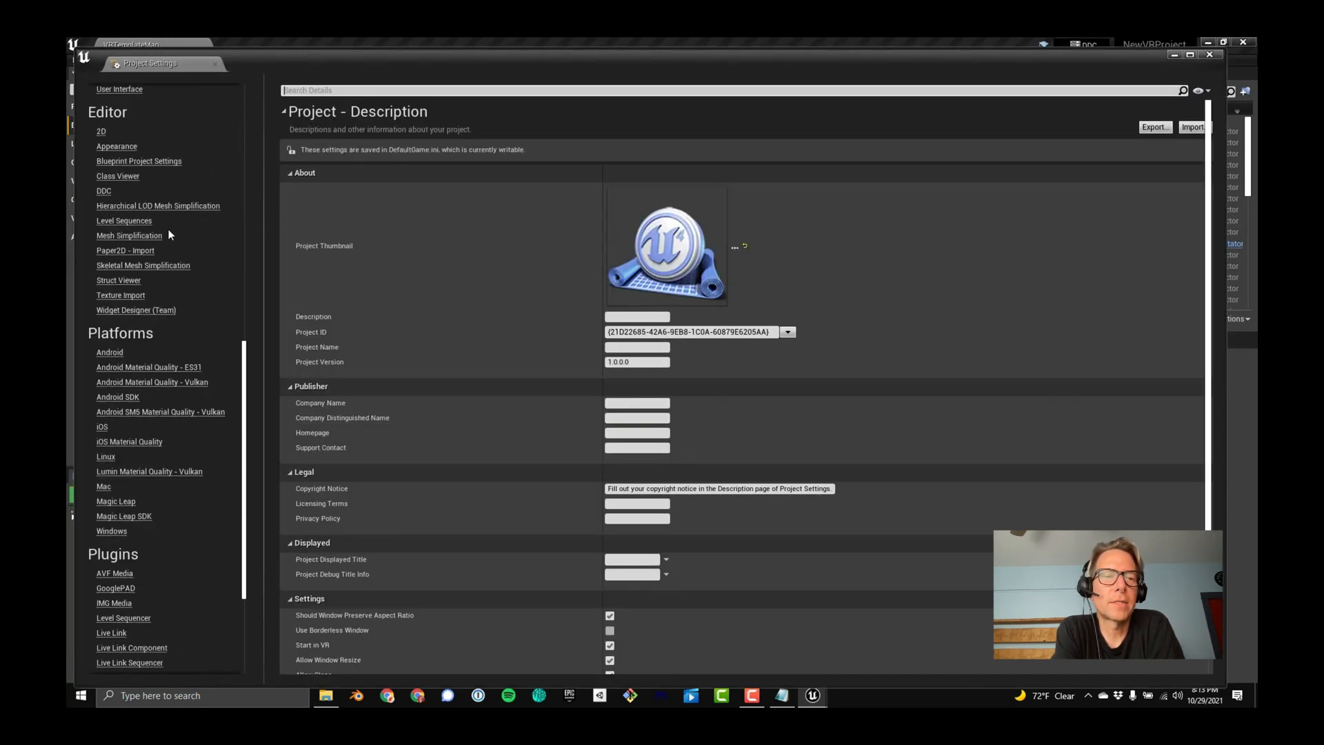
pyautogui.scroll(12, 168, 235)
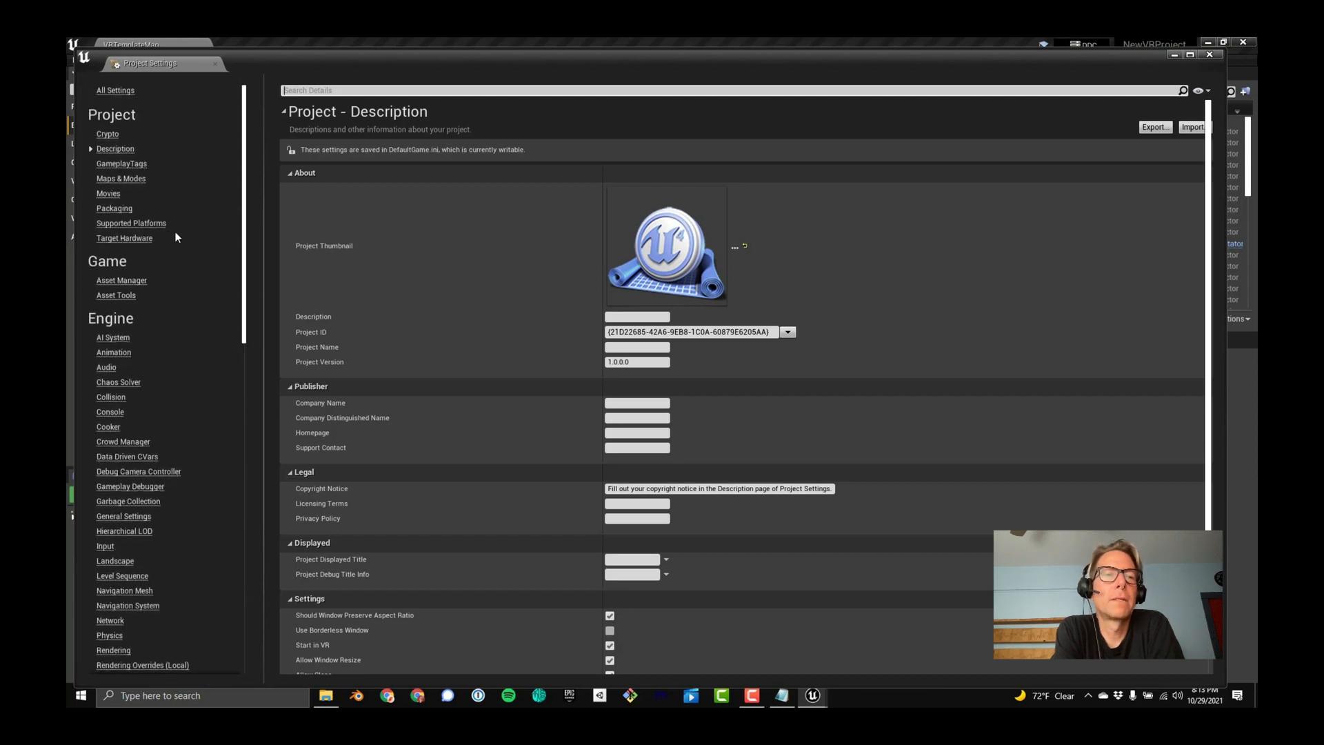
pyautogui.click(126, 181)
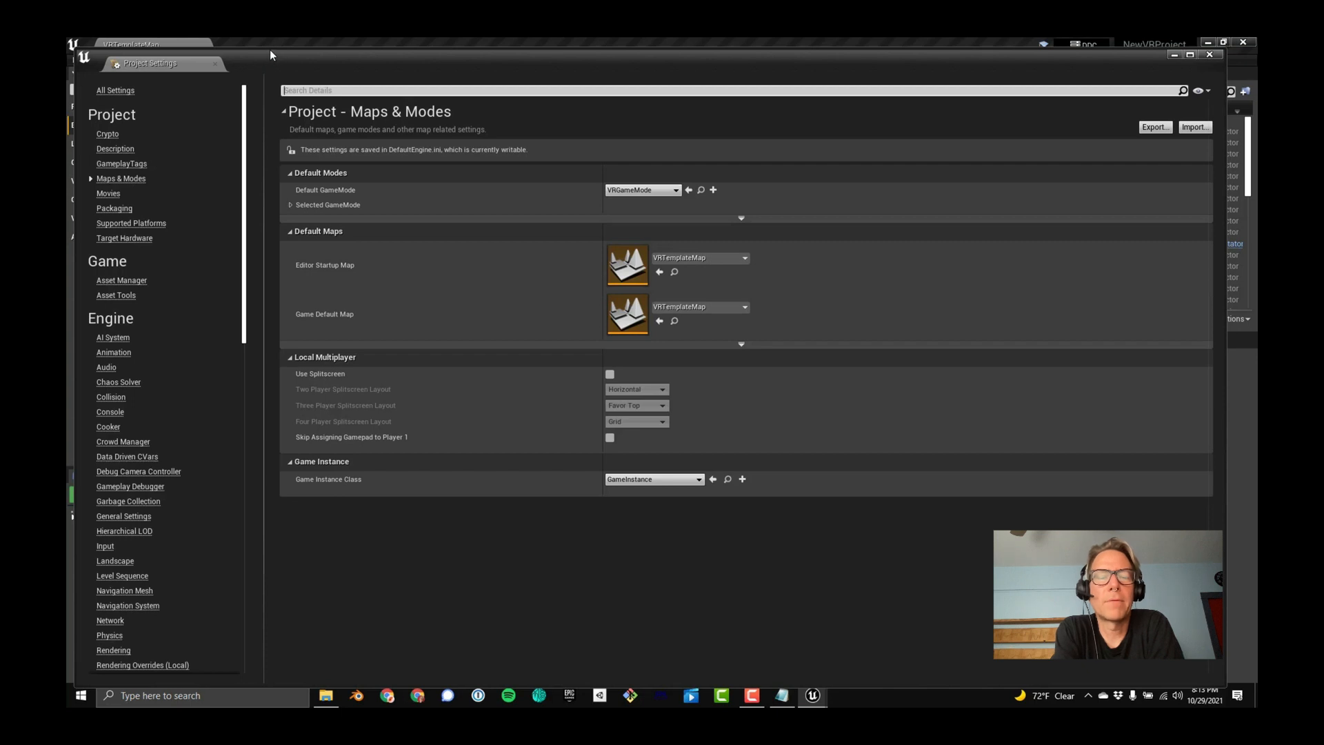
pyautogui.moveTo(270, 47); pyautogui.dragTo(267, 55)
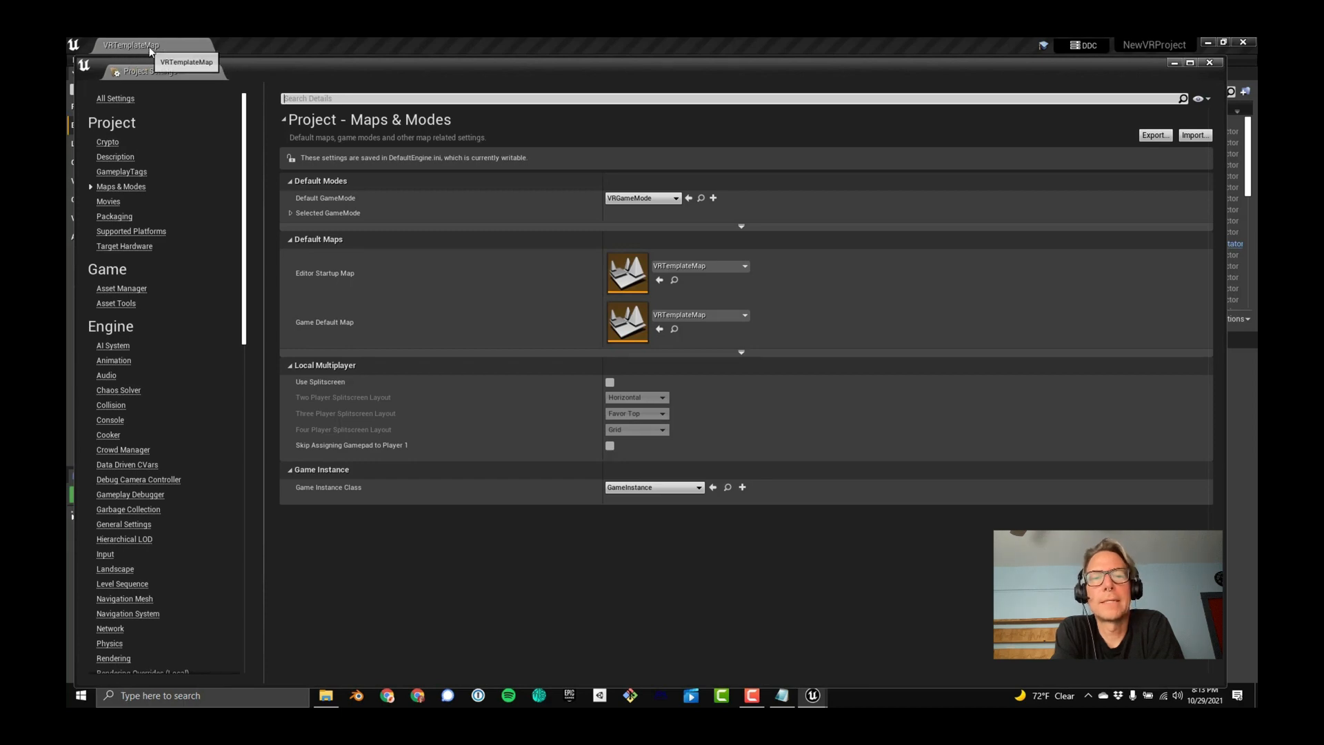
pyautogui.moveTo(298, 73)
pyautogui.mouseDown()
pyautogui.moveTo(394, 225)
pyautogui.moveTo(289, 77)
pyautogui.moveTo(292, 59)
pyautogui.mouseUp()
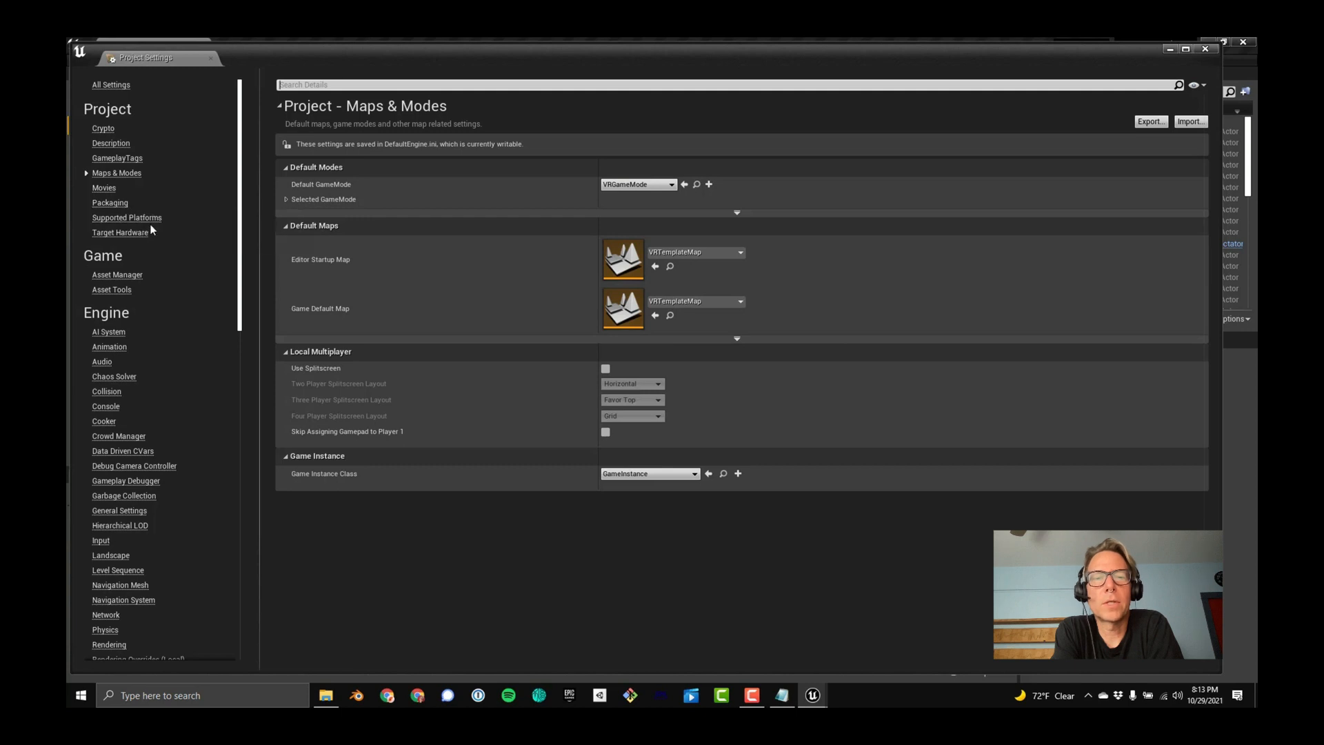
# Check the Default Touch Interface option in the Engine Input settings, leaving its asset choices unchanged.
pyautogui.scroll(-5, 158, 345)
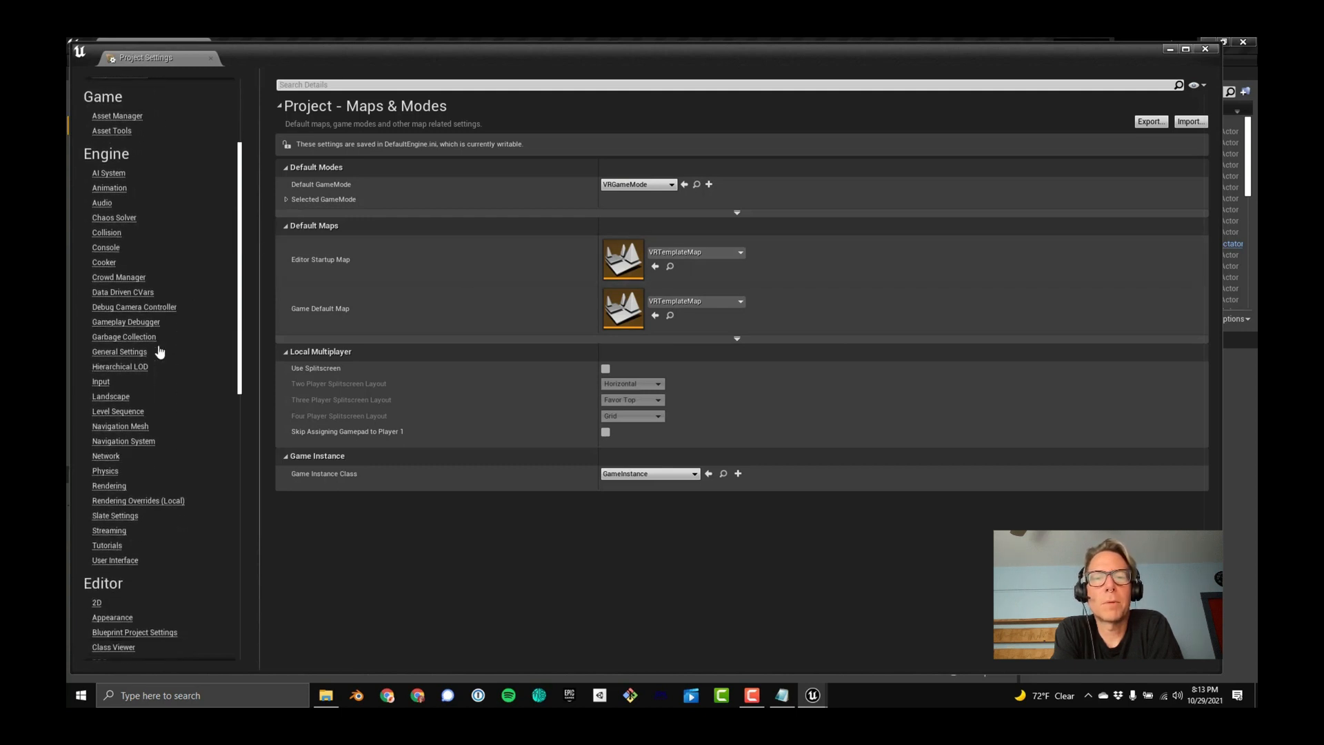
pyautogui.click(101, 381)
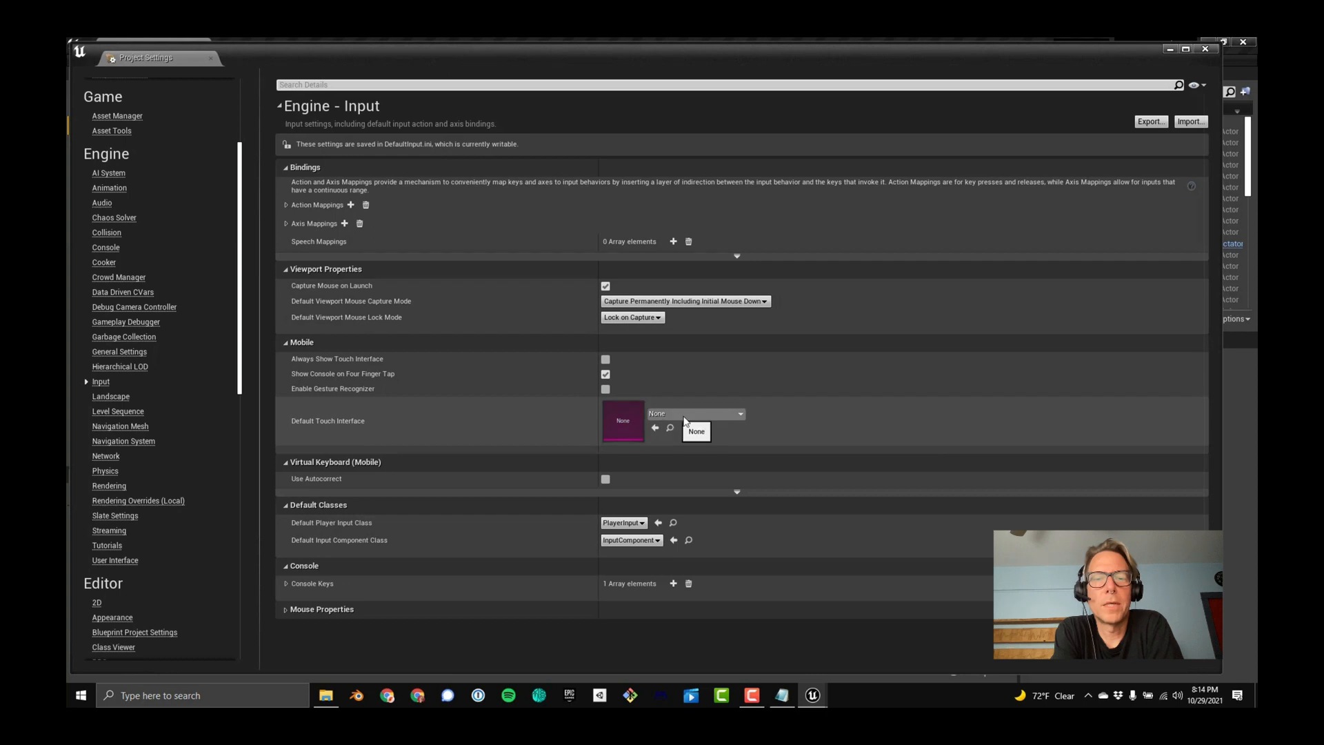
pyautogui.click(716, 416)
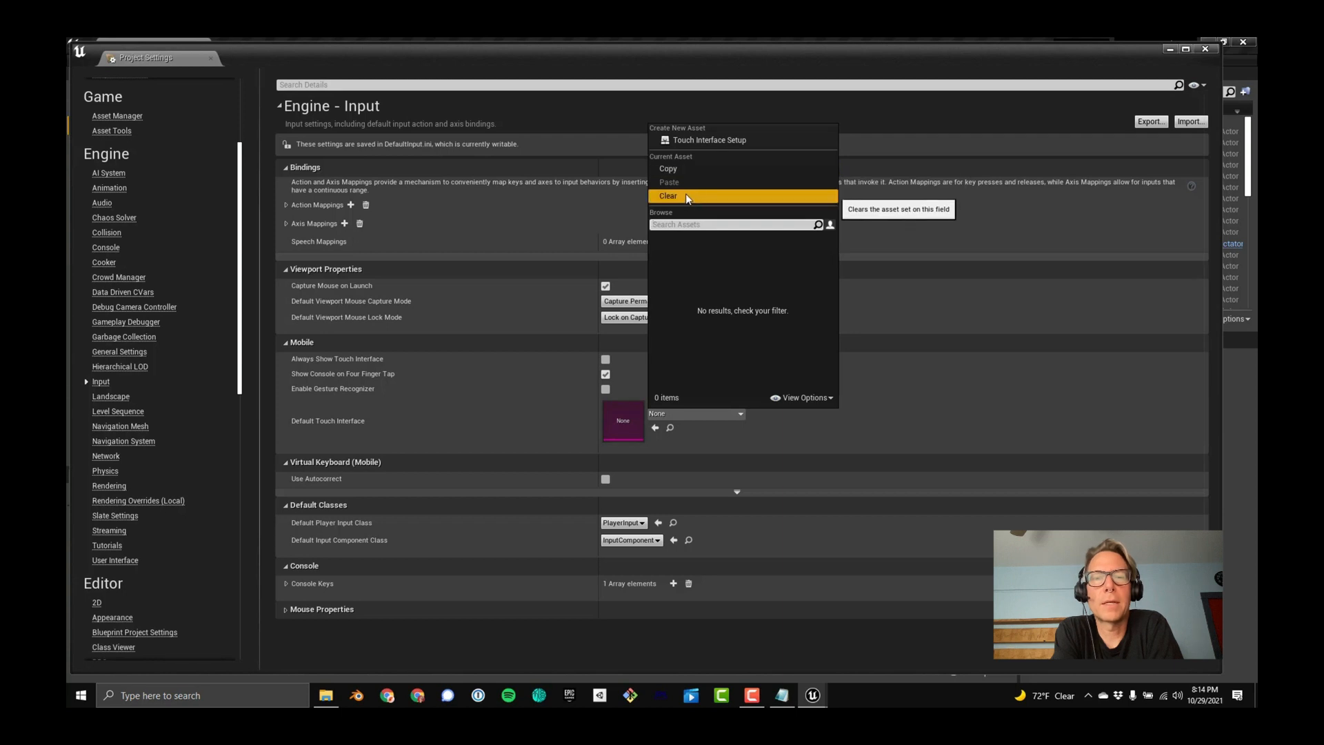
pyautogui.click(815, 427)
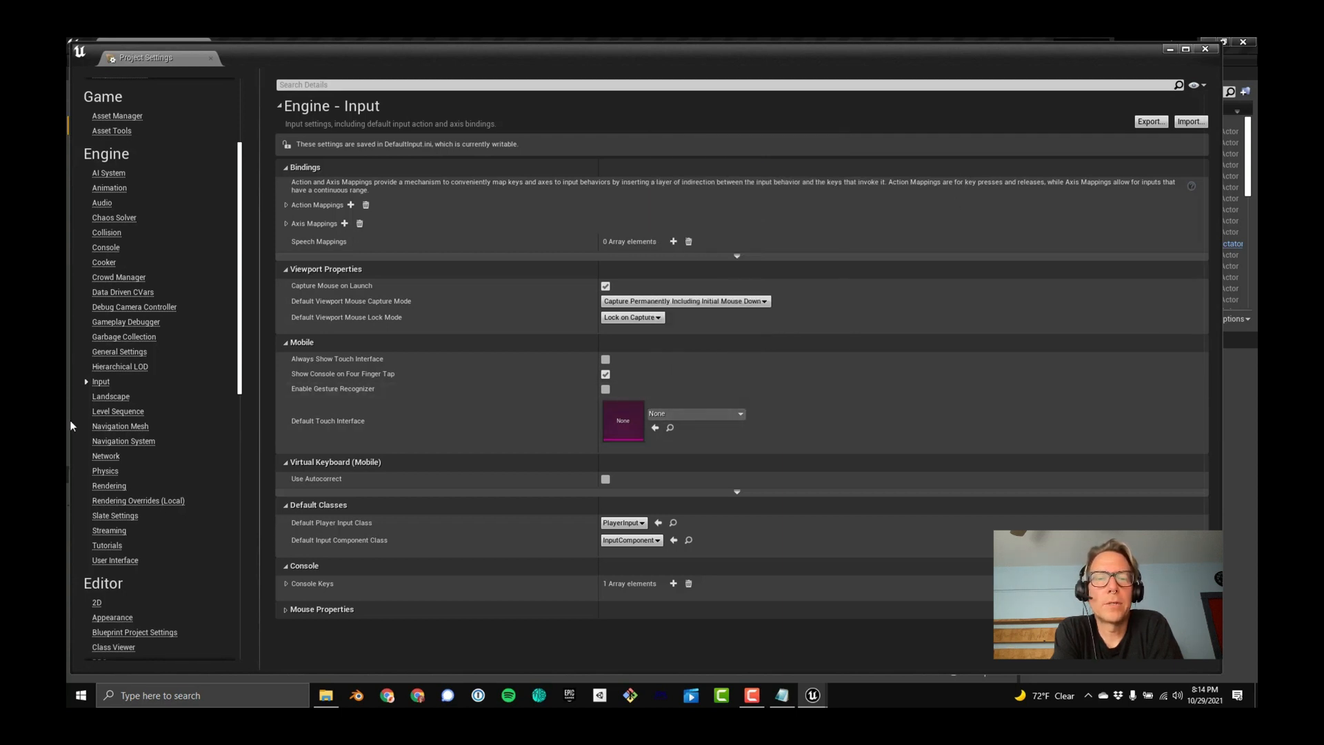
# Open the Android platform settings and configure the project for the Android platform.
pyautogui.scroll(-3, 143, 408)
pyautogui.scroll(-4, 144, 407)
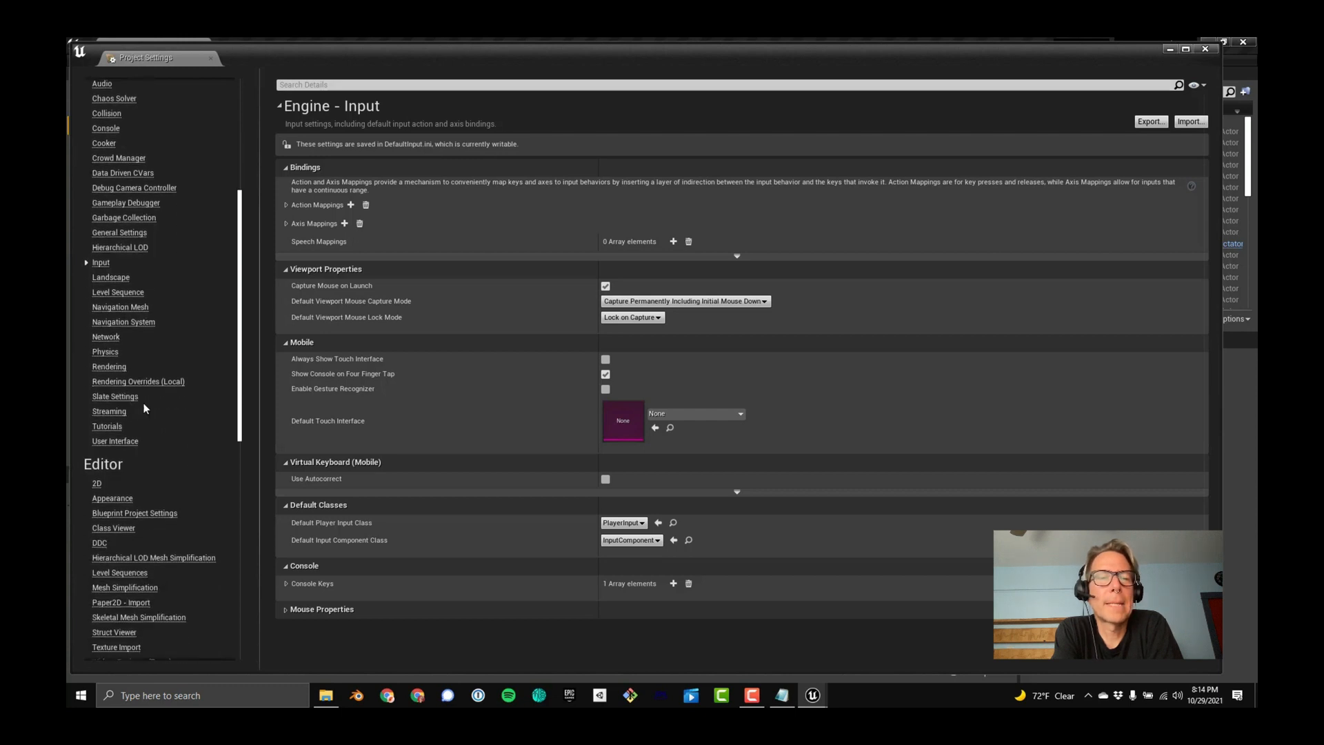
pyautogui.scroll(-5, 143, 407)
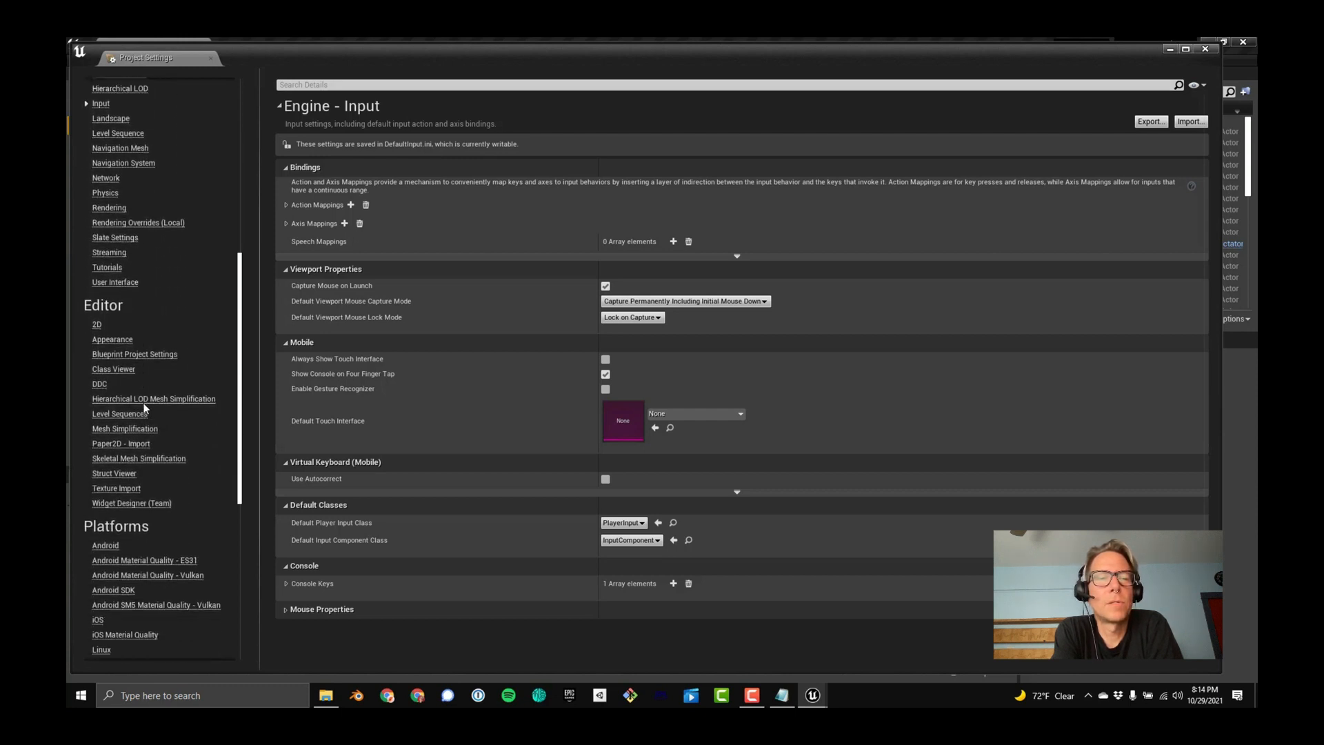
pyautogui.scroll(-1, 143, 407)
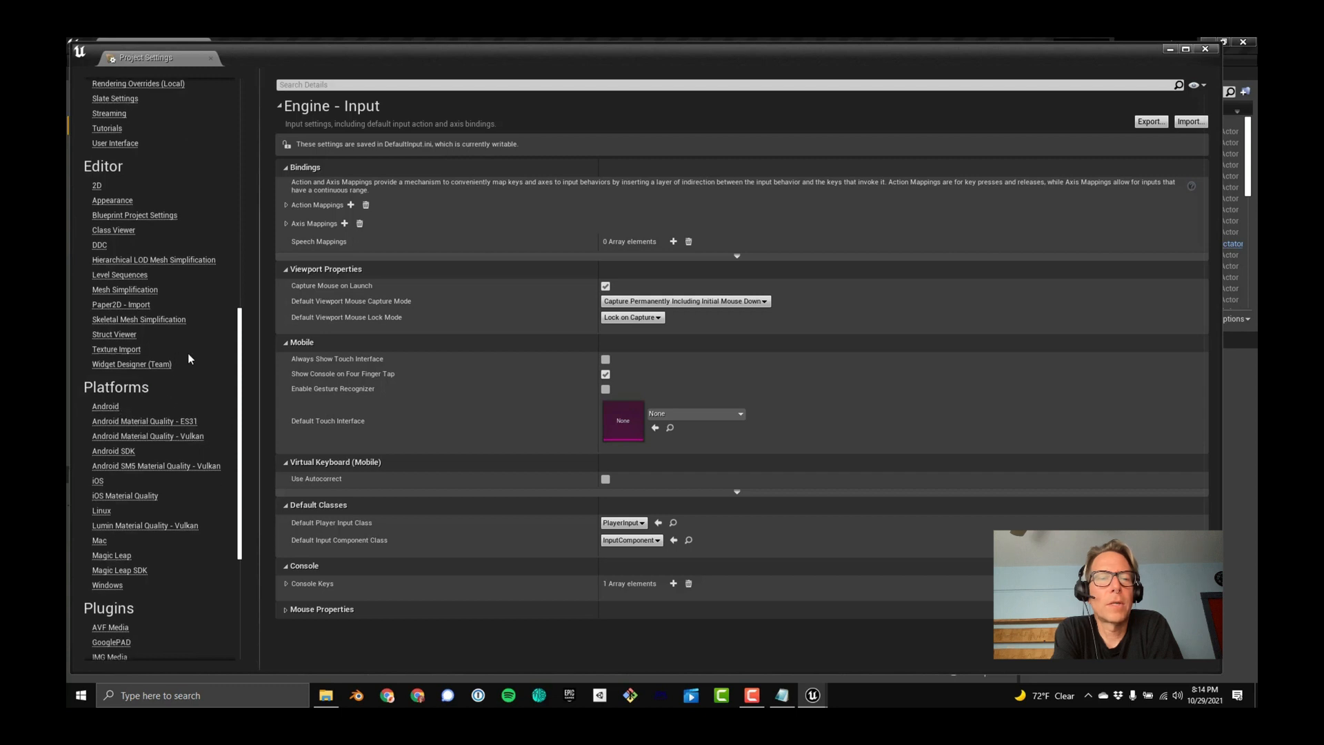
pyautogui.click(97, 404)
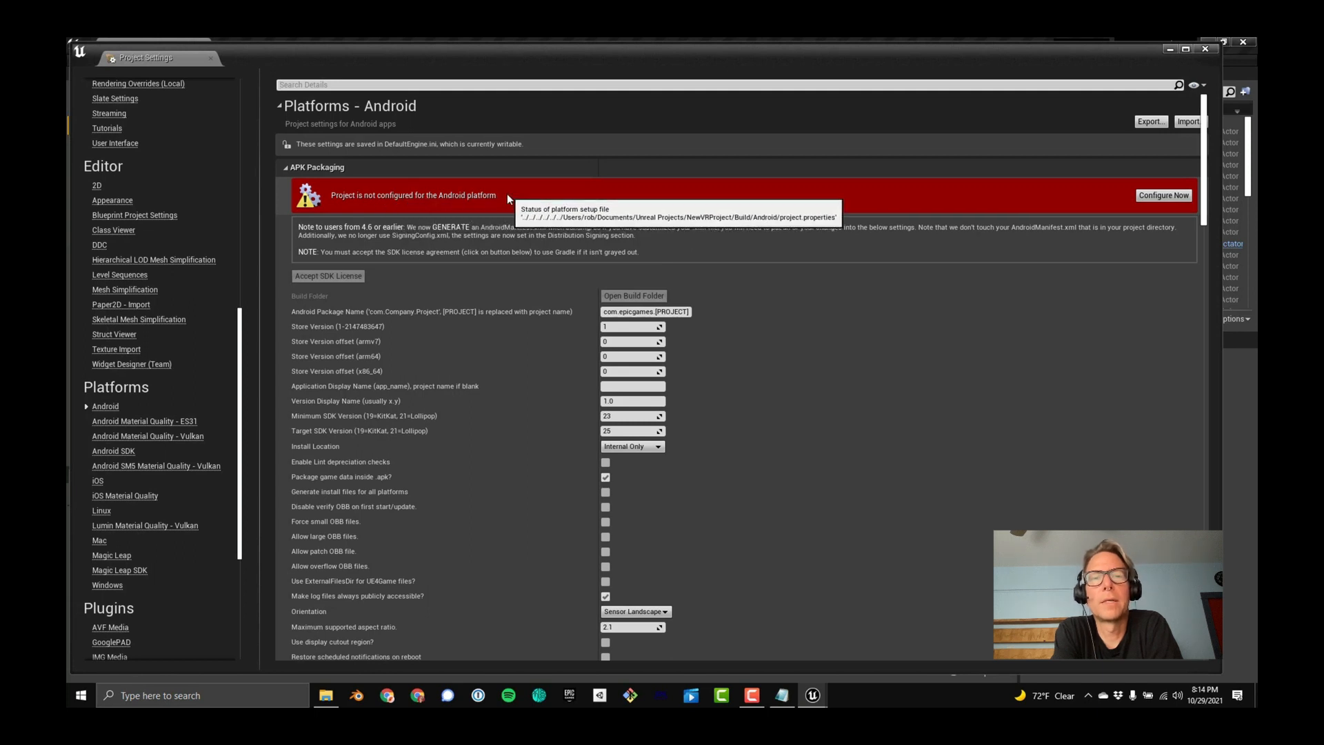
pyautogui.click(1162, 196)
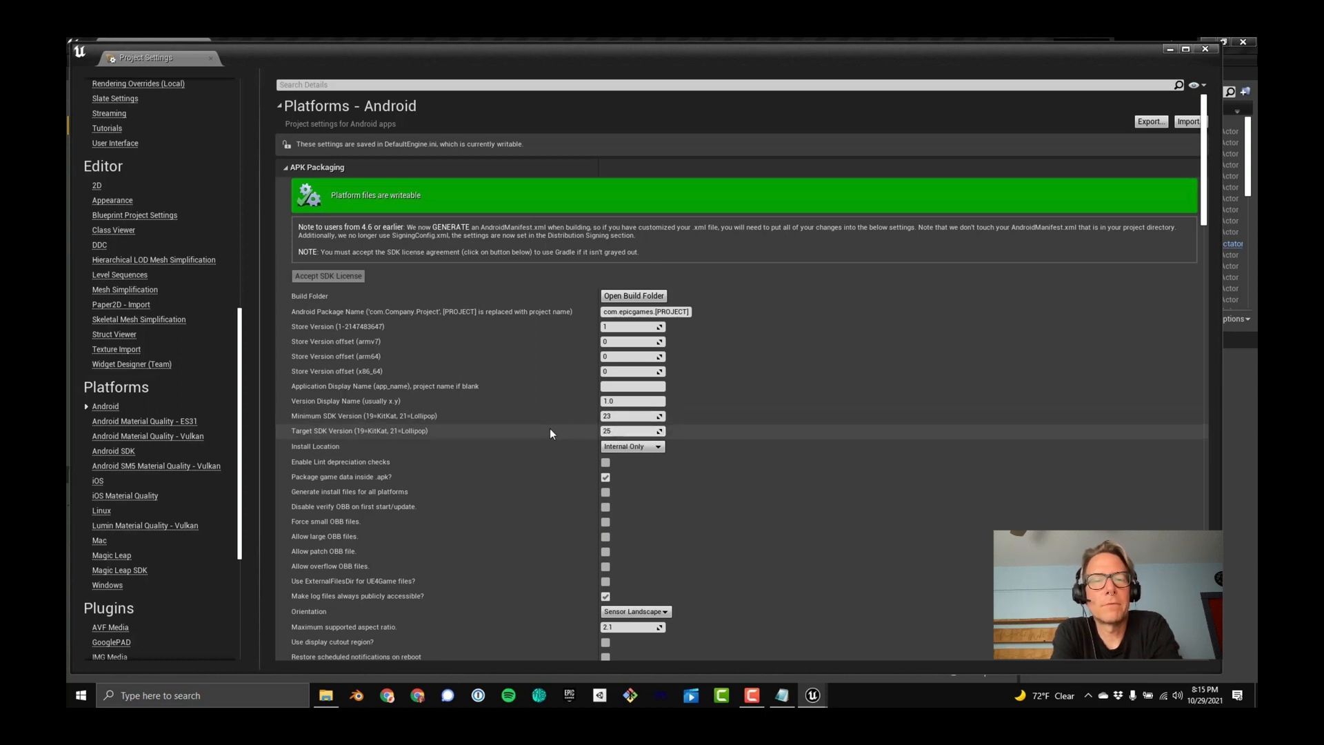
# In the Android Build settings, enable arm64 support and disable armv7 support.
pyautogui.scroll(-1, 512, 437)
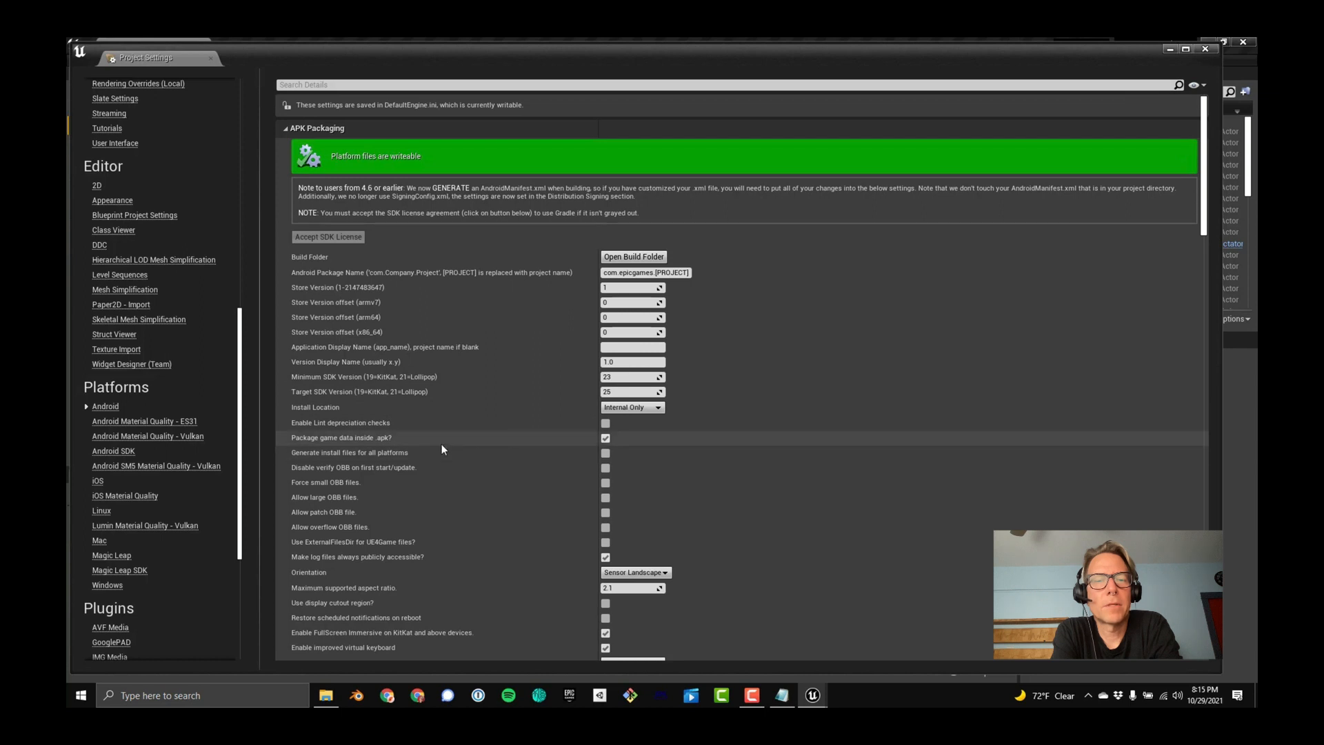
pyautogui.moveTo(301, 442)
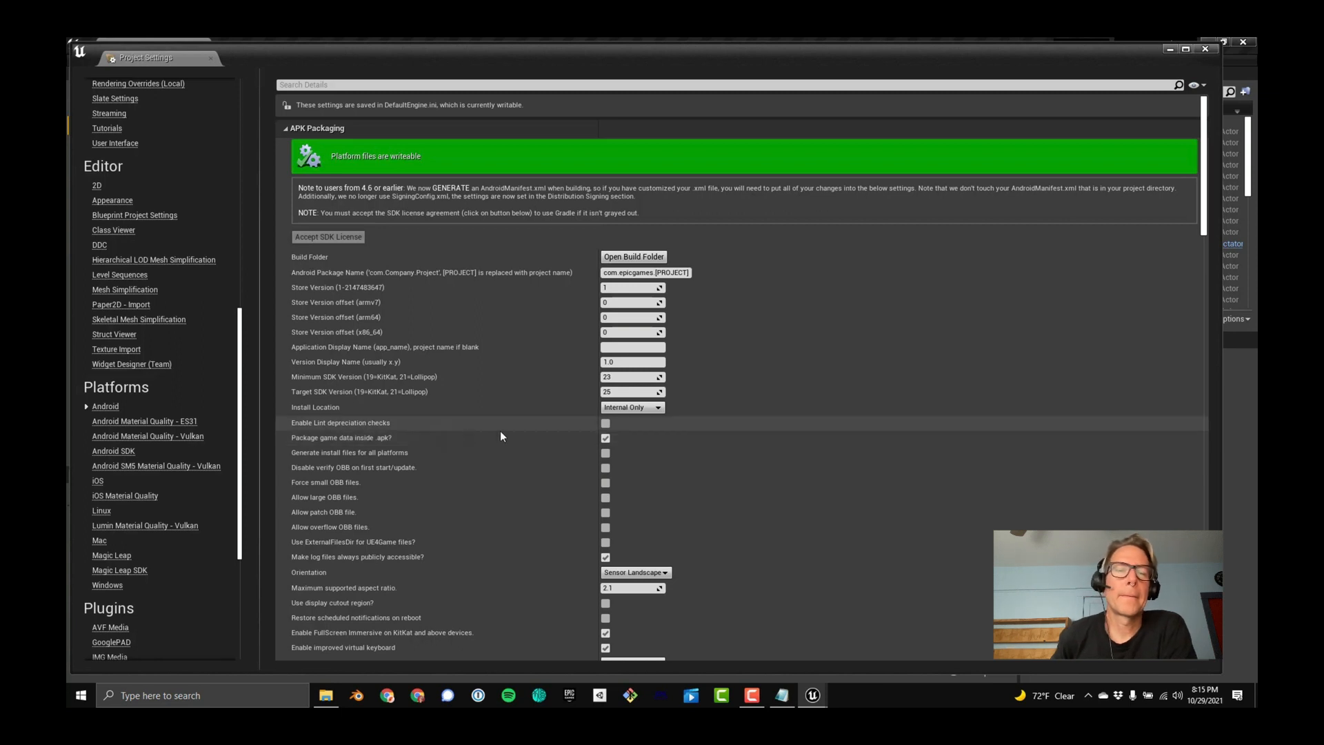
pyautogui.scroll(-5, 524, 442)
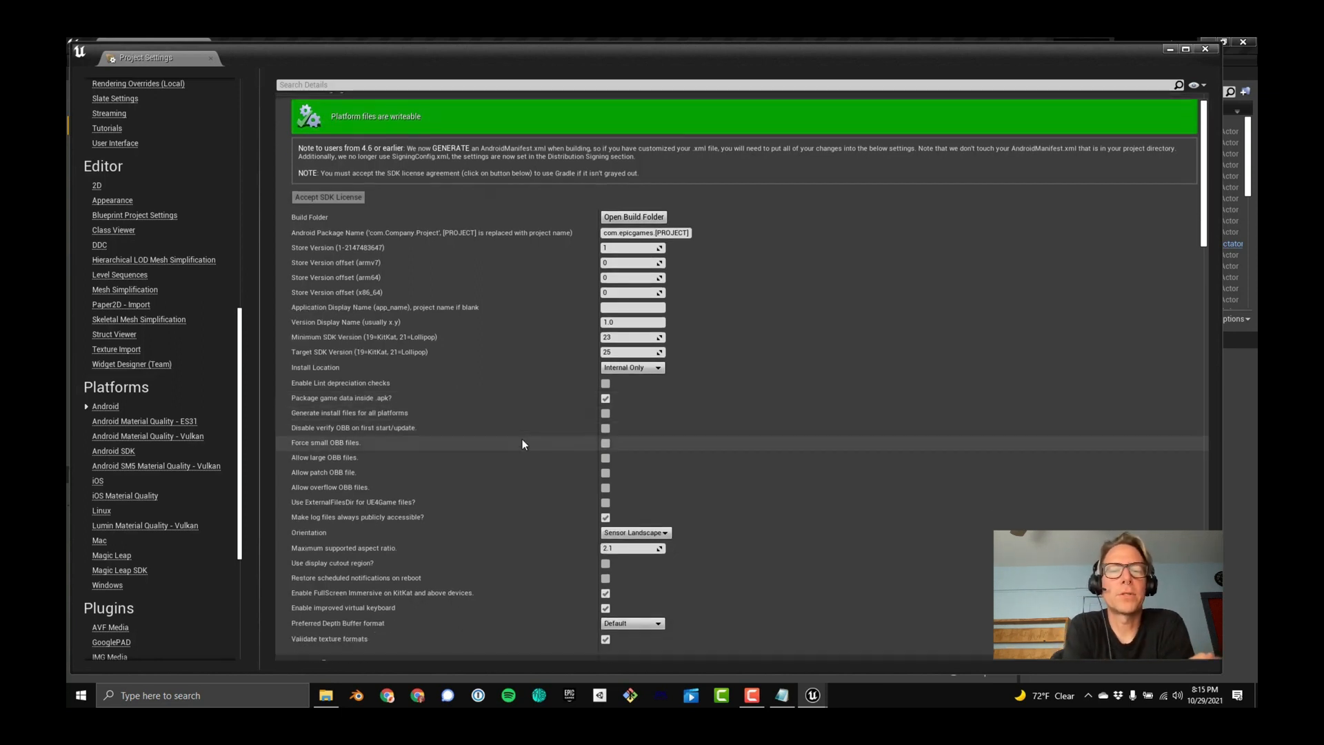
pyautogui.scroll(-3, 499, 441)
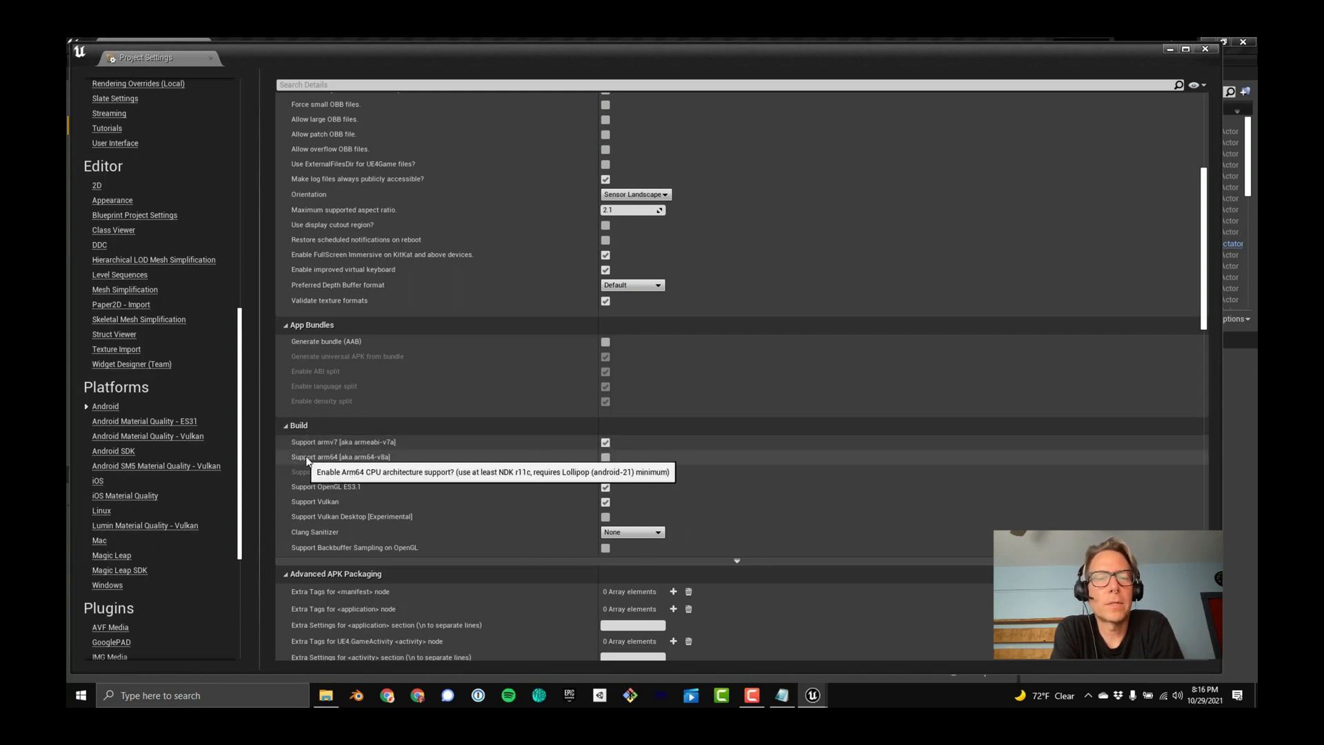
pyautogui.click(605, 457)
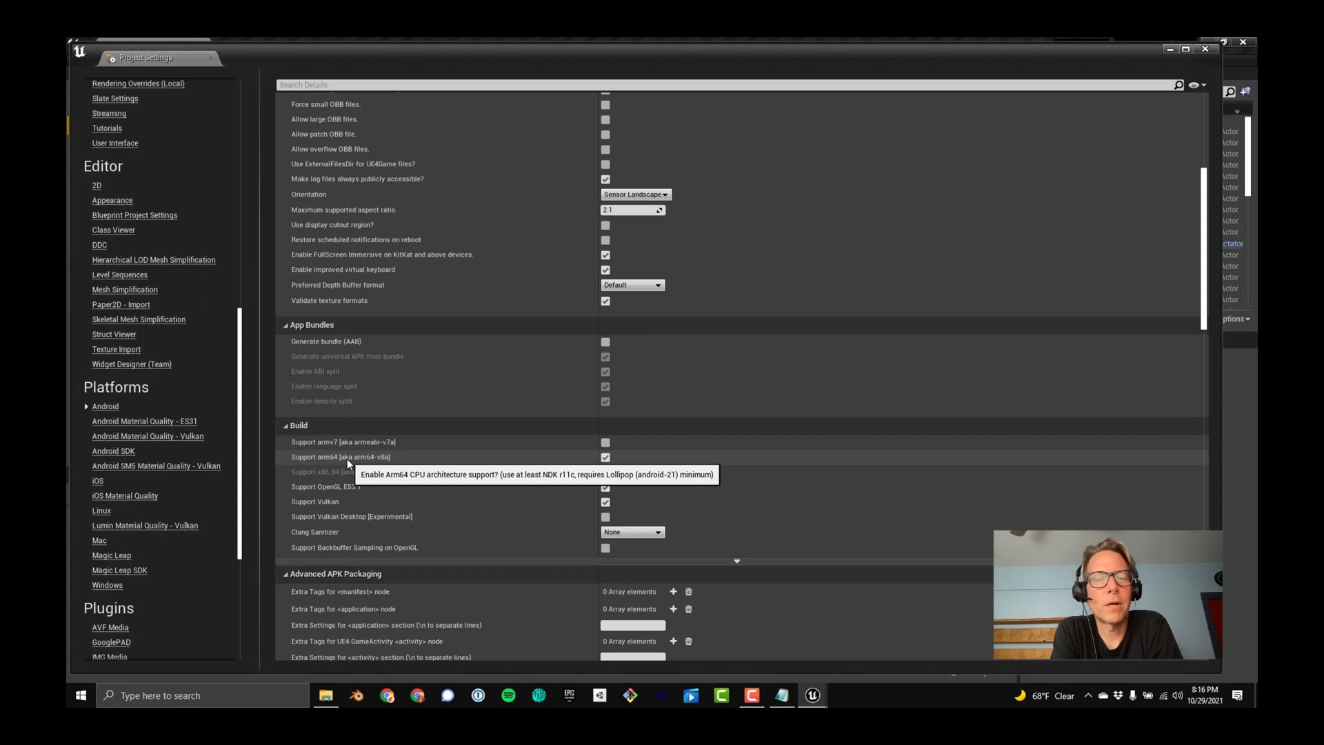
# Add an entry to the Package for Oculus Mobile devices list in the Advanced APK Packaging settings.
pyautogui.scroll(-3, 515, 455)
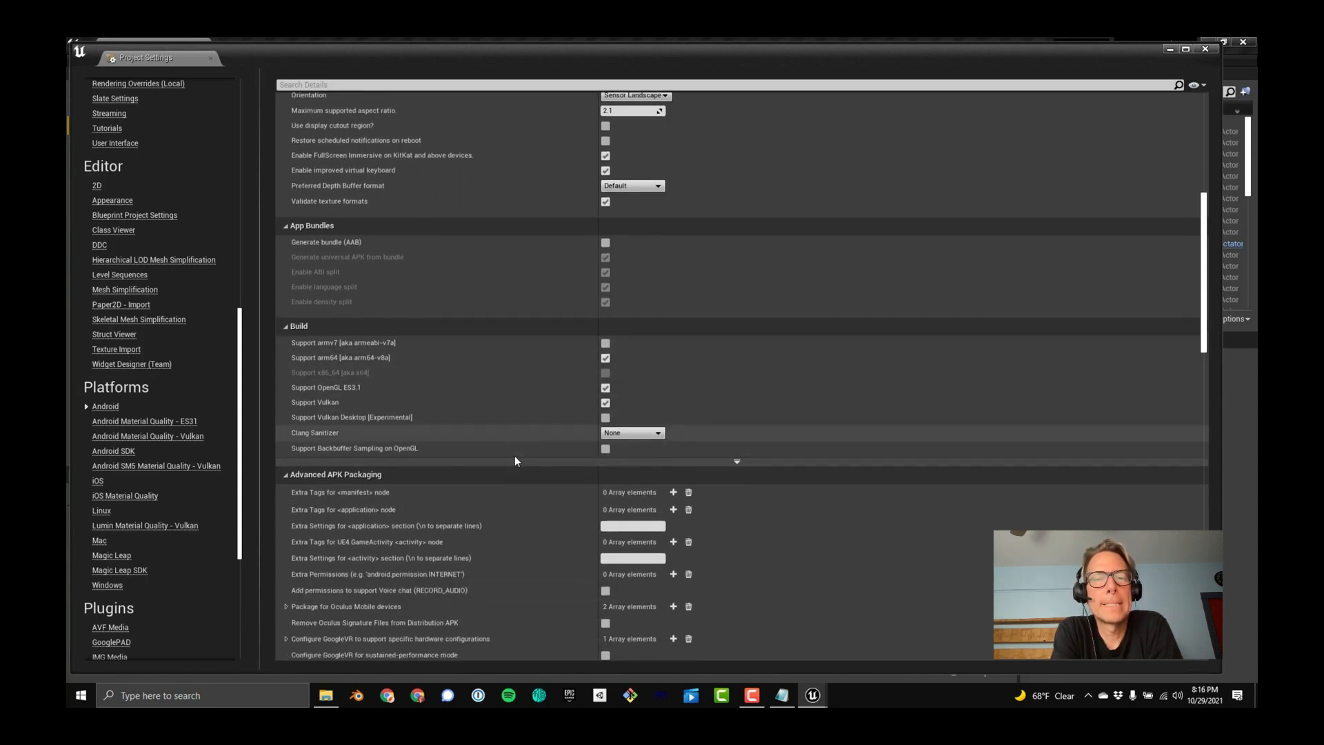
pyautogui.scroll(-2, 514, 460)
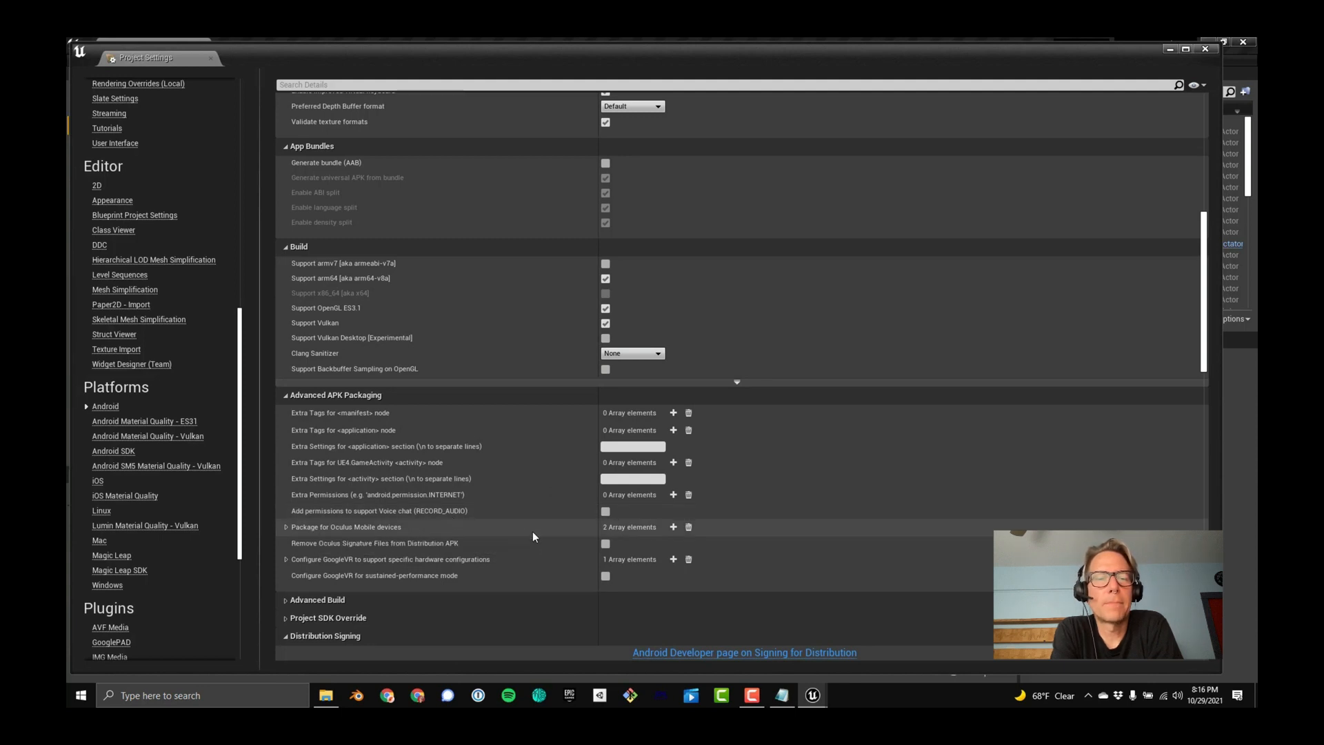
pyautogui.moveTo(626, 528)
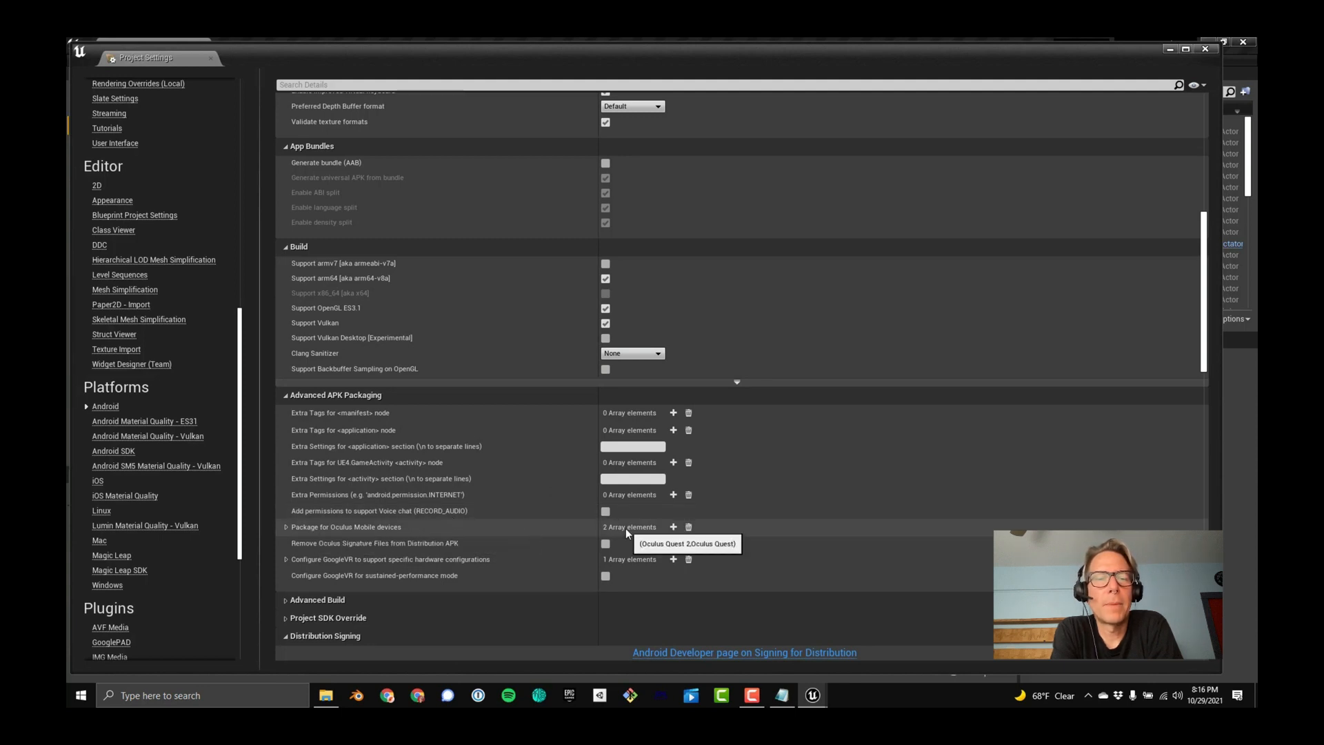
pyautogui.click(673, 527)
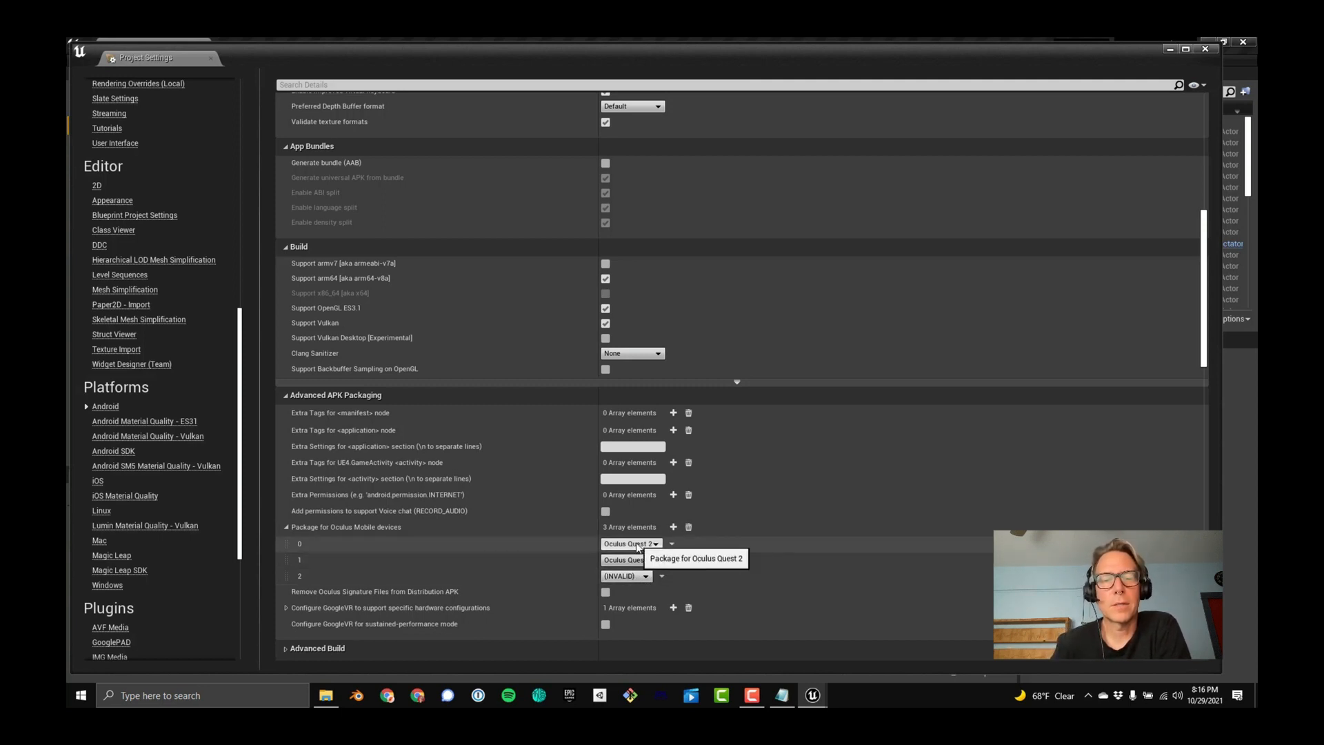
pyautogui.scroll(-5, 661, 544)
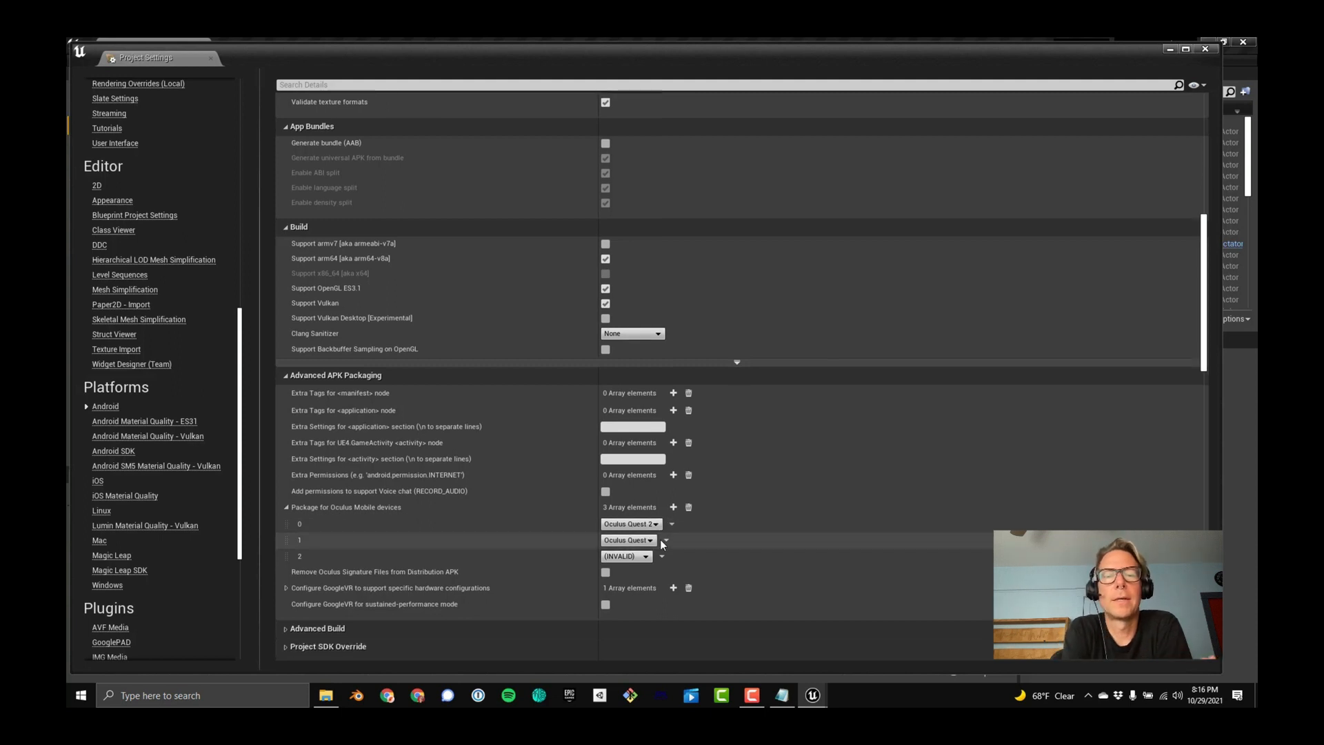
pyautogui.scroll(-2, 661, 545)
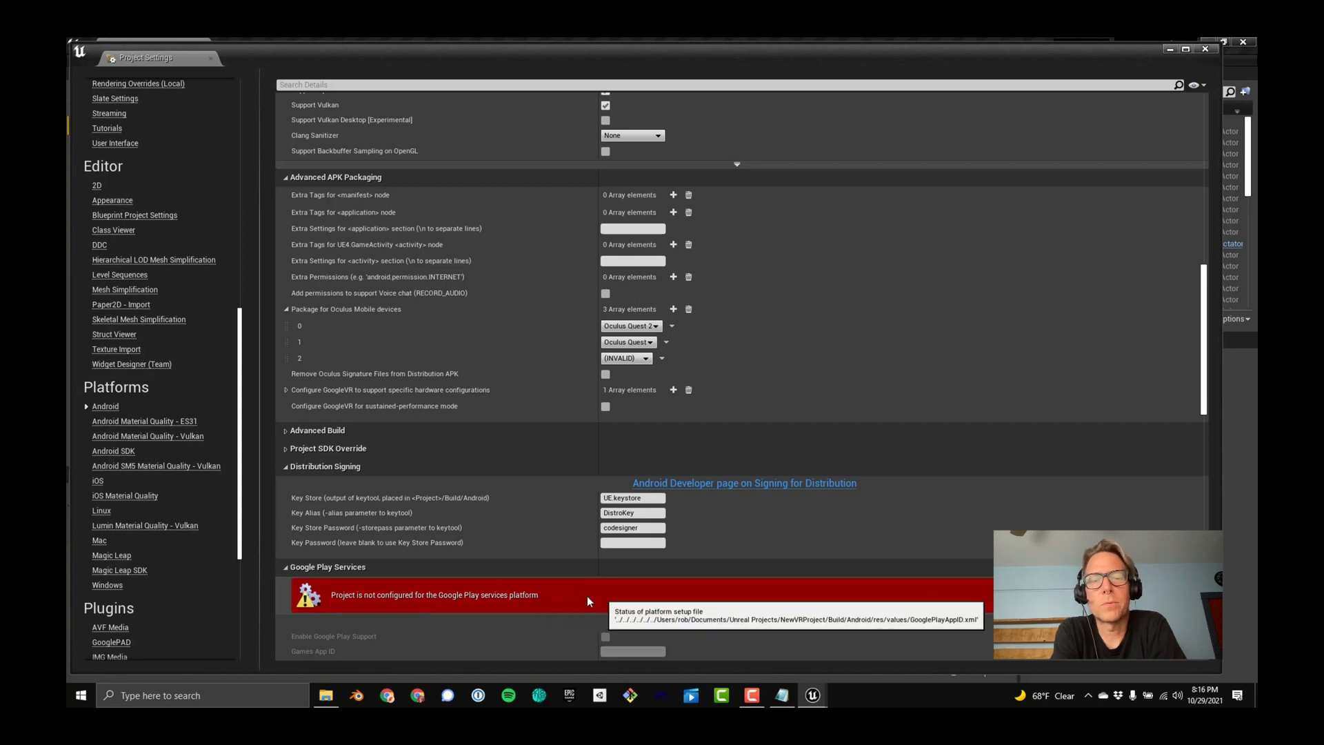
pyautogui.scroll(5, 484, 483)
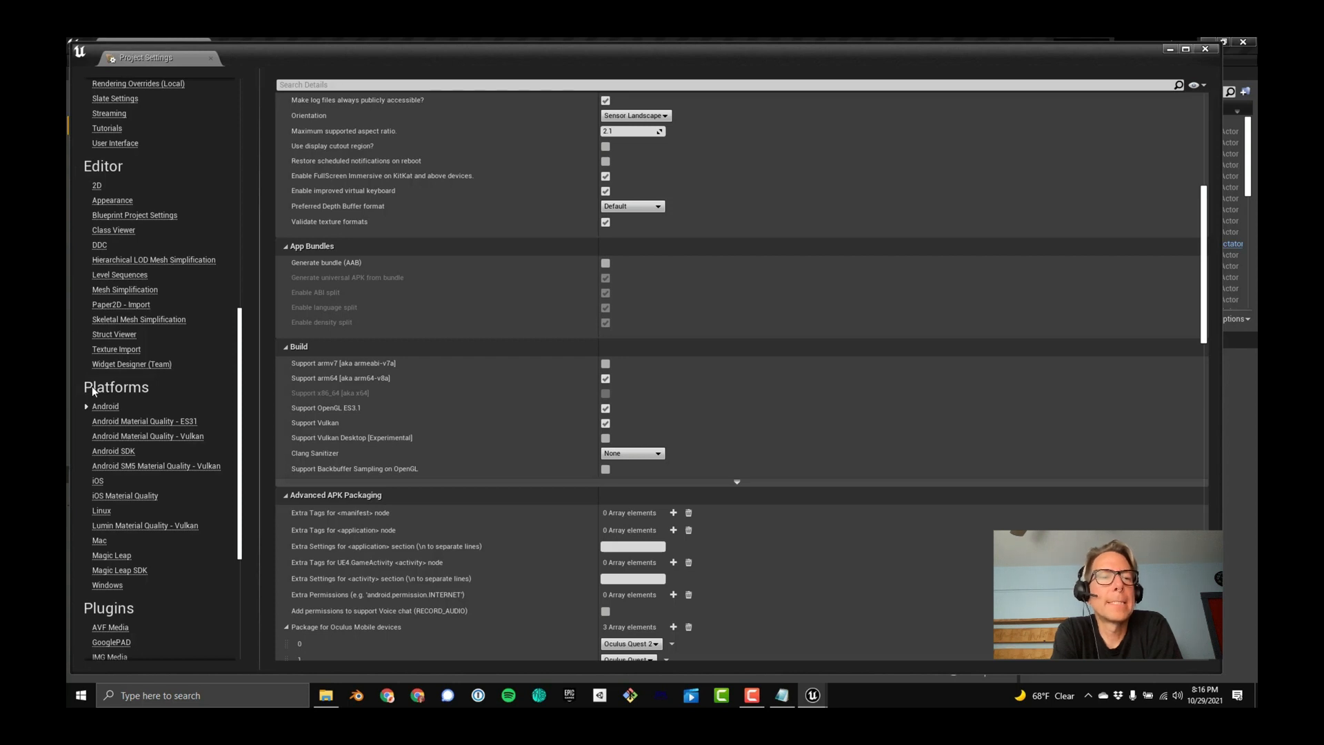
# Clear the Android SDK, Android NDK and JAVA location paths in the Android SDK settings.
pyautogui.click(108, 456)
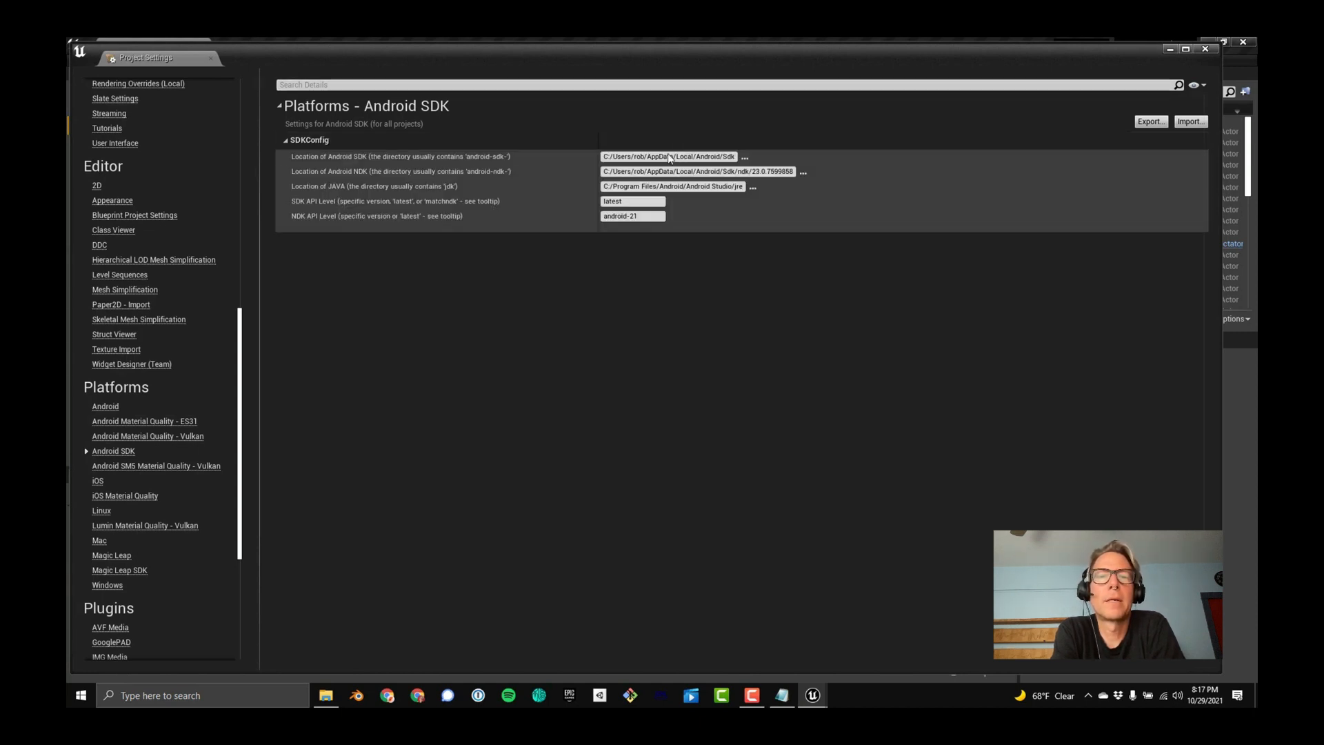
pyautogui.moveTo(687, 157); pyautogui.dragTo(592, 166)
pyautogui.press('BackSpace')
pyautogui.press('BackSpace')
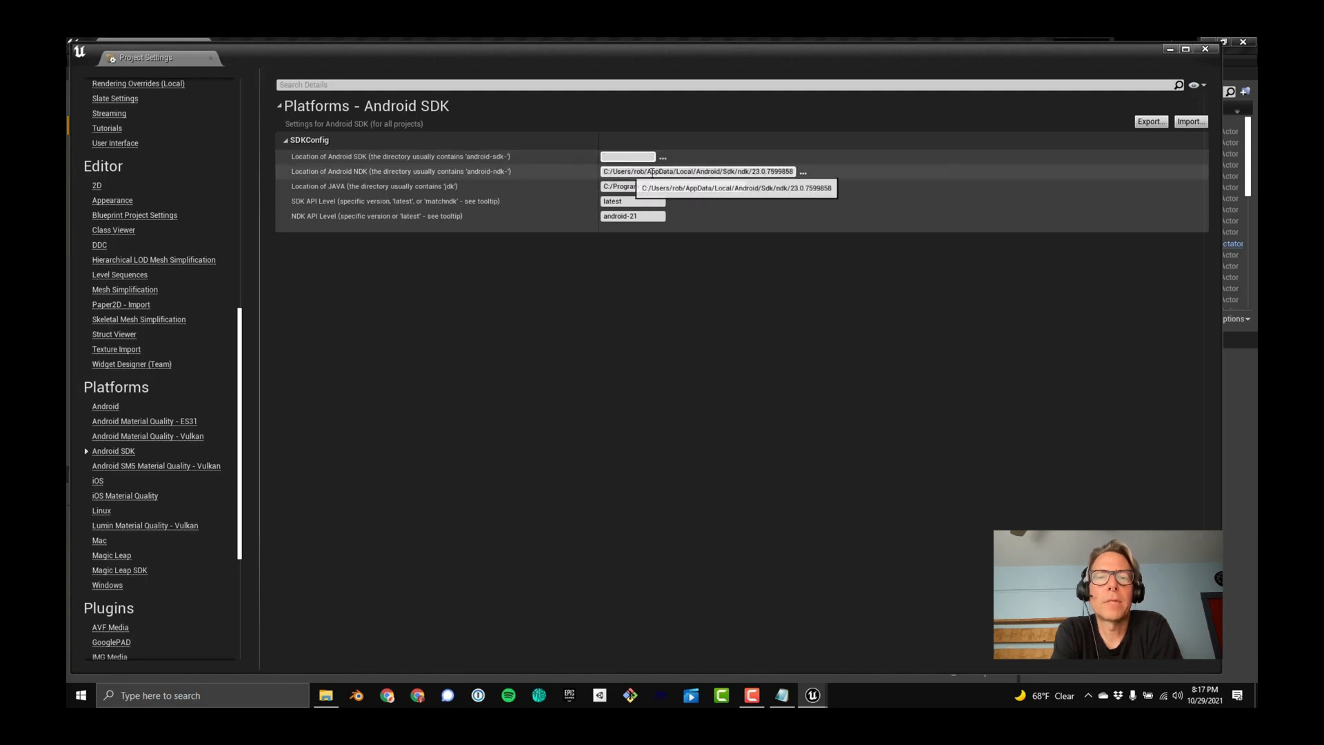
pyautogui.moveTo(708, 172); pyautogui.dragTo(565, 178)
pyautogui.press('BackSpace')
pyautogui.press('BackSpace')
pyautogui.press('BackSpace')
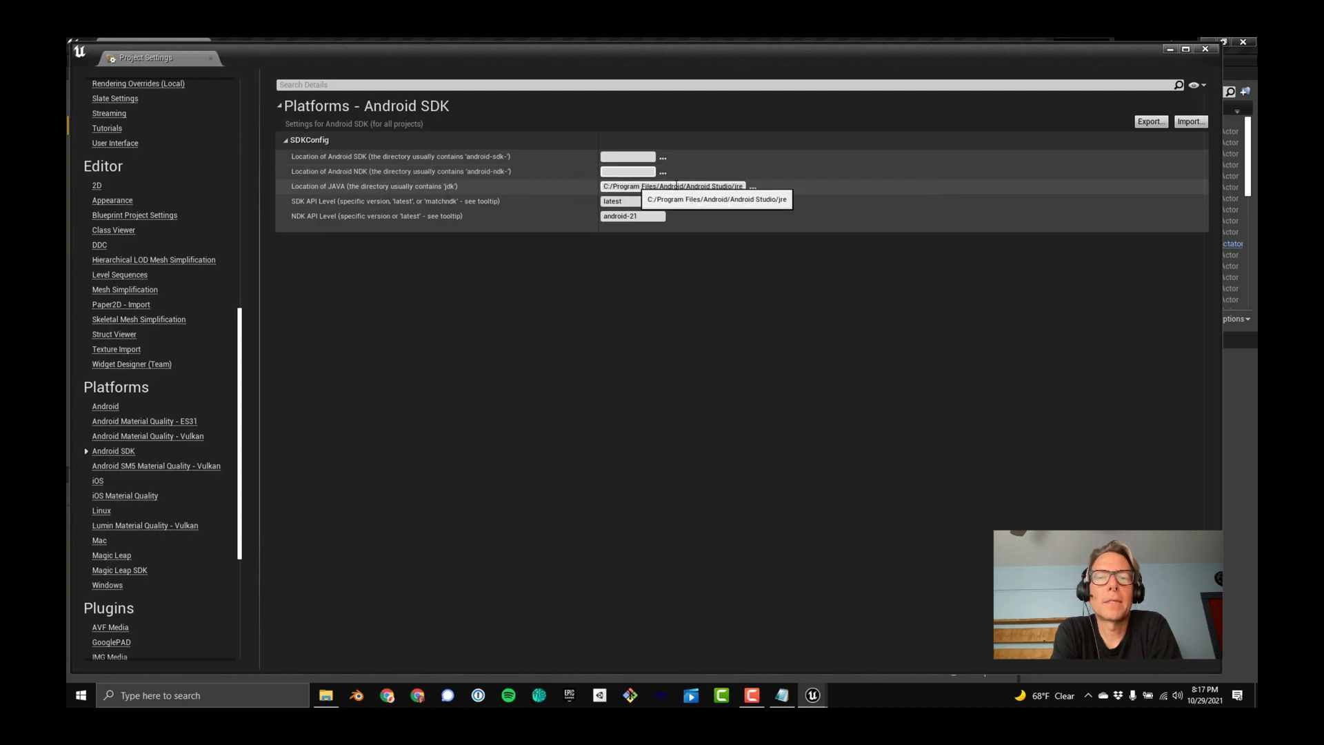
pyautogui.moveTo(677, 186); pyautogui.dragTo(577, 188)
pyautogui.press('BackSpace')
pyautogui.press('BackSpace')
pyautogui.press('BackSpace')
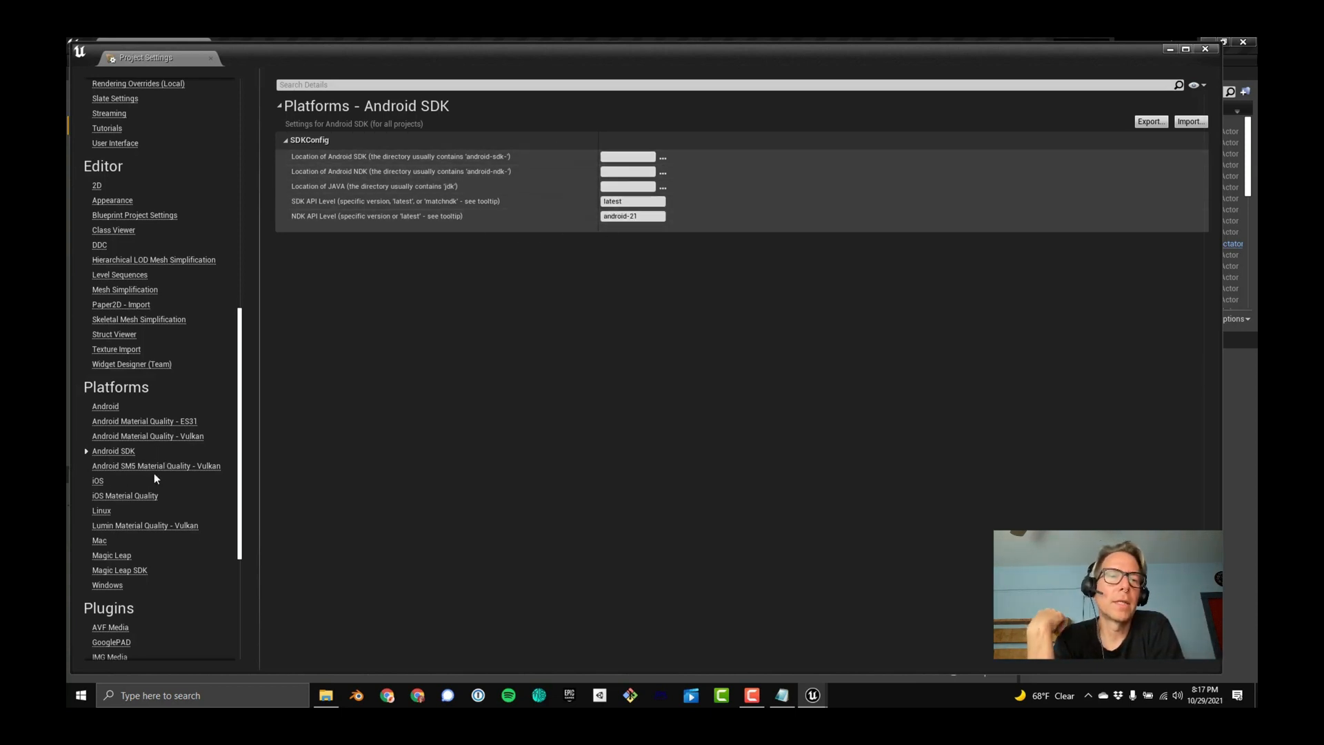
# Look through the remaining Project Settings categories, including Editor Appearance and the default game mode and maps in Maps & Modes.
pyautogui.scroll(-4, 154, 476)
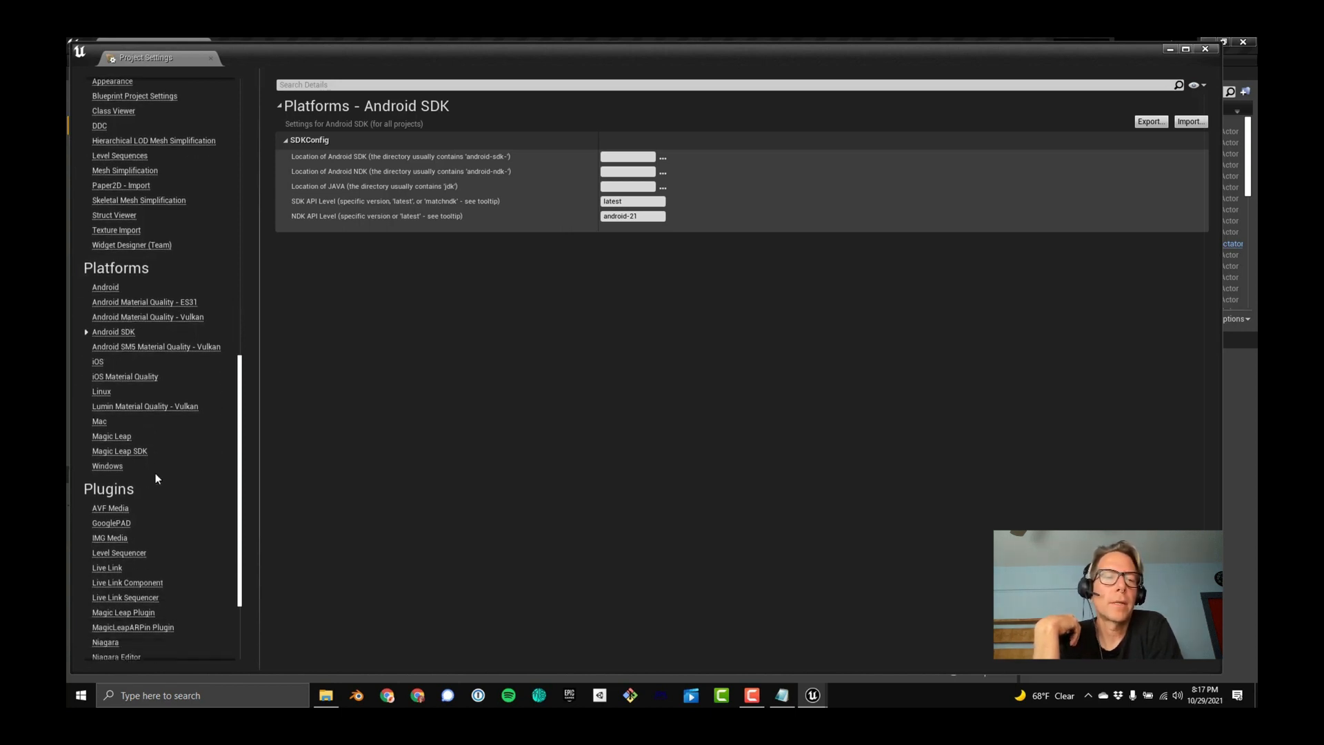
pyautogui.scroll(-4, 156, 476)
pyautogui.scroll(7, 155, 476)
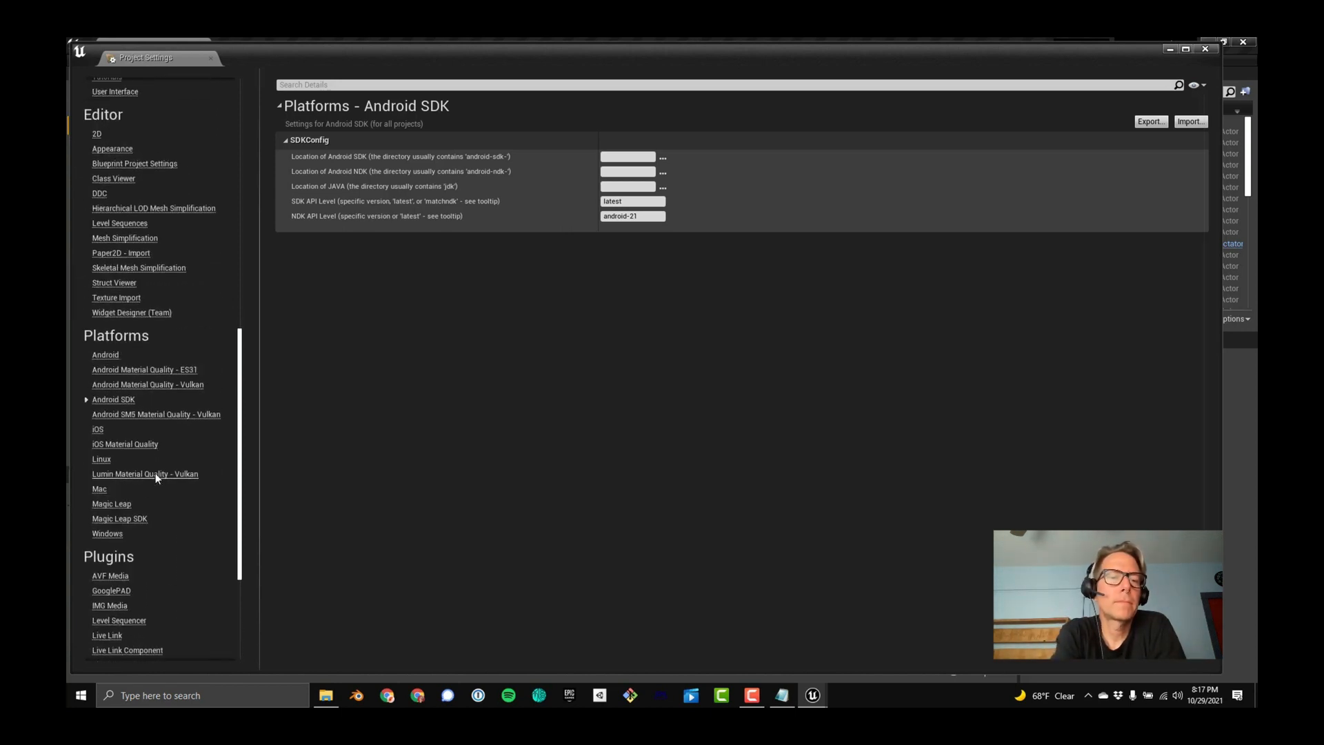
pyautogui.scroll(5, 155, 473)
pyautogui.scroll(6, 148, 276)
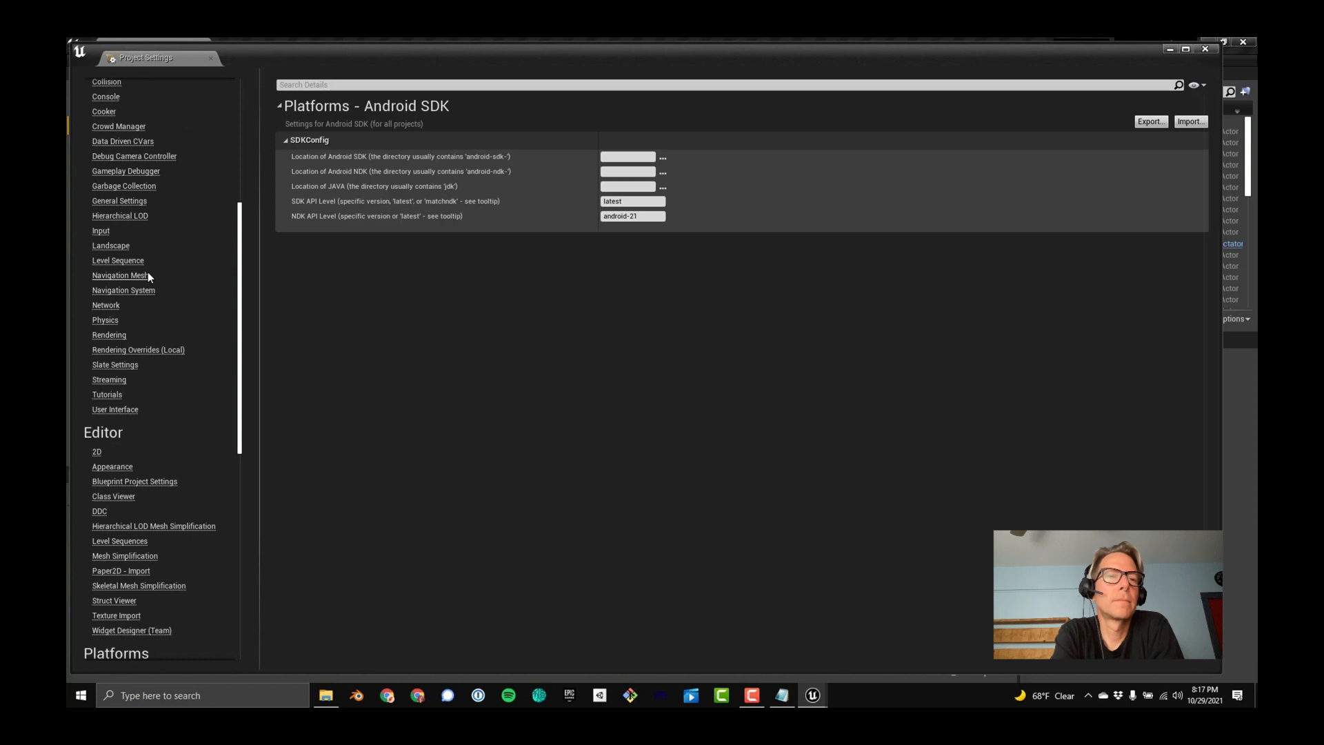
pyautogui.scroll(-1, 138, 353)
pyautogui.click(110, 428)
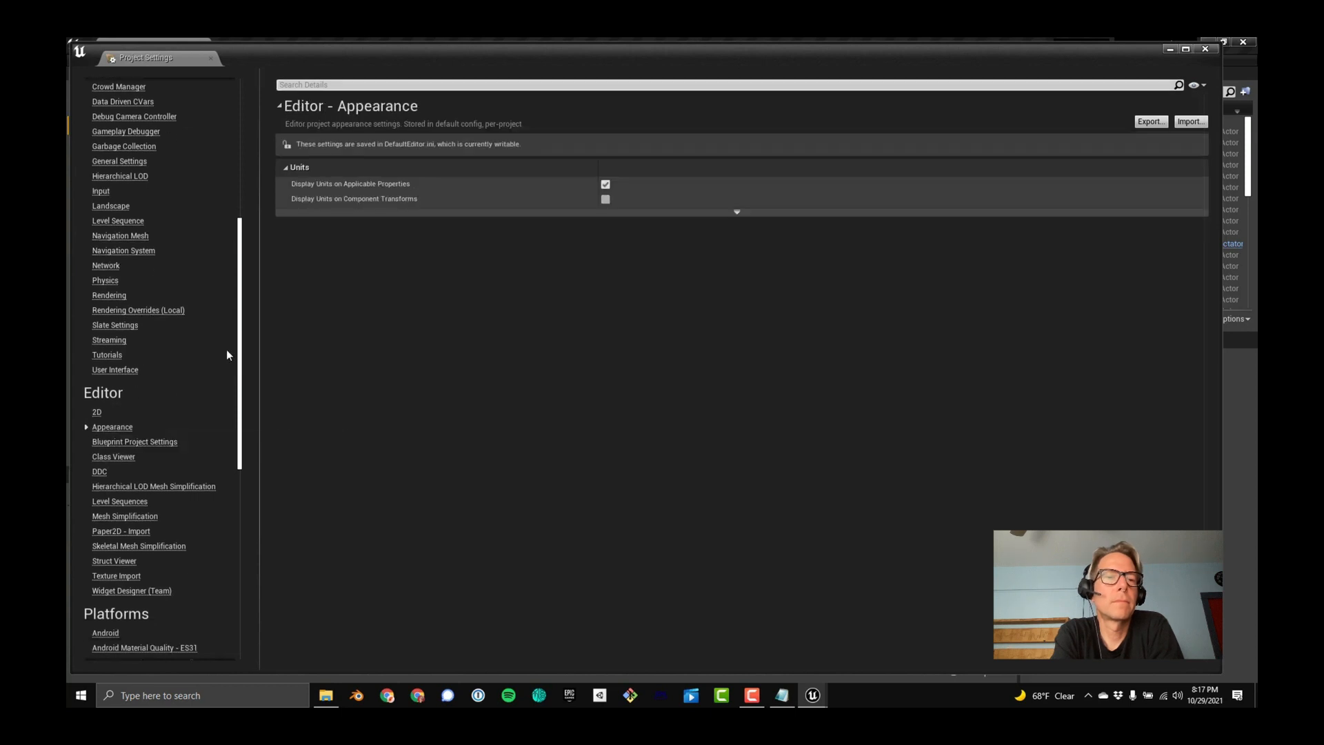
pyautogui.scroll(12, 204, 255)
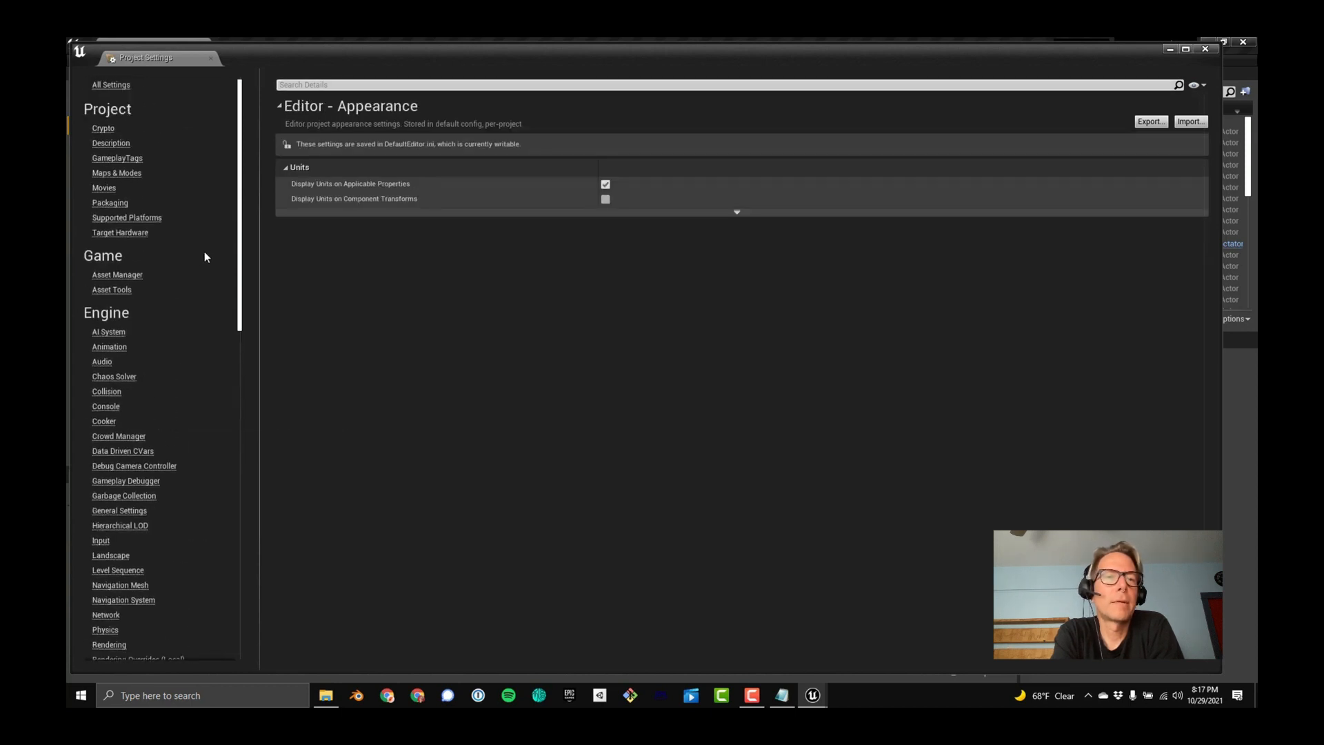
pyautogui.click(101, 176)
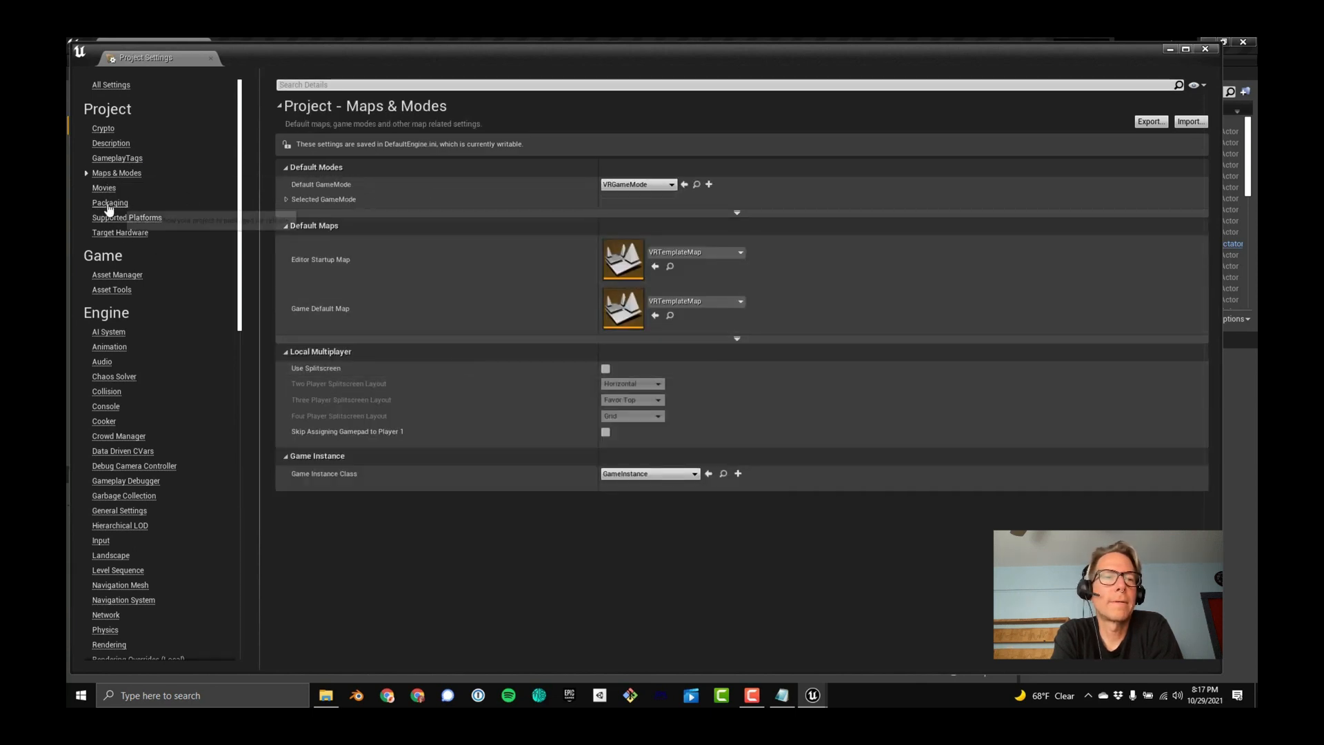
pyautogui.scroll(-3, 175, 266)
pyautogui.scroll(-5, 175, 272)
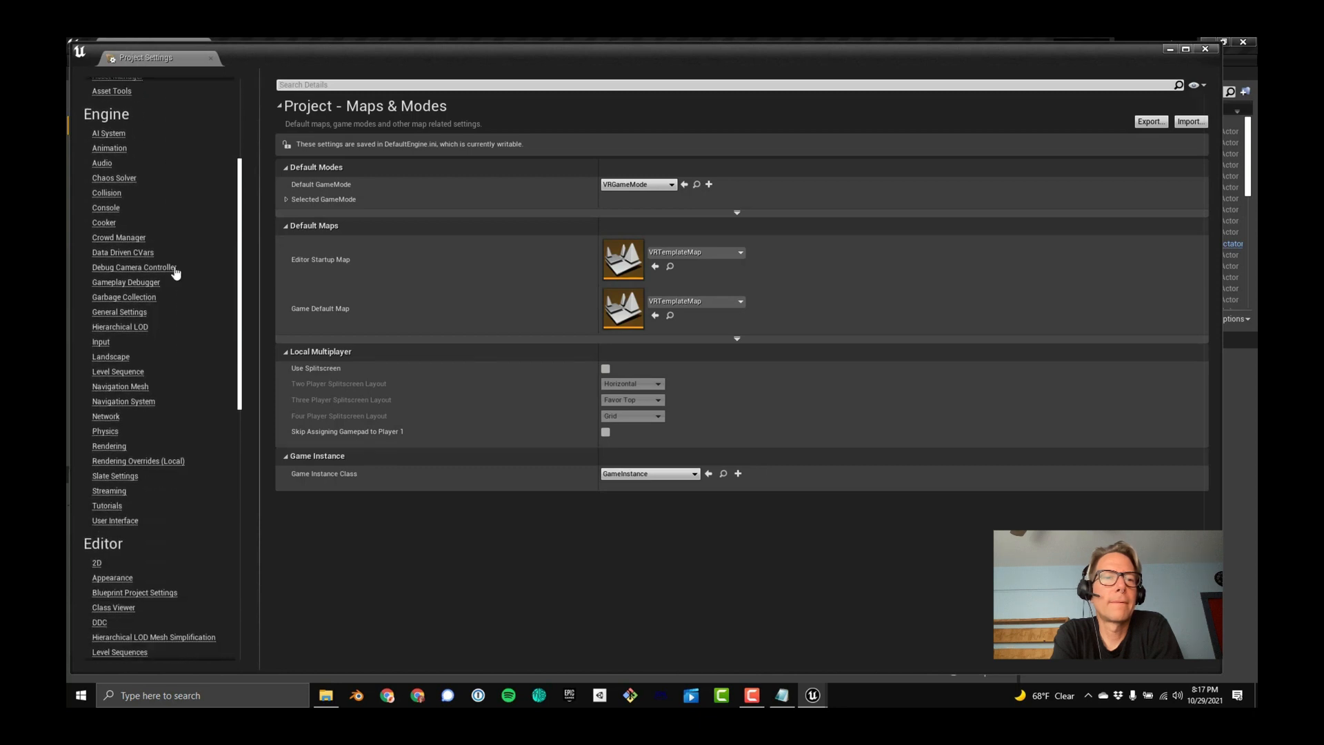
pyautogui.scroll(8, 175, 269)
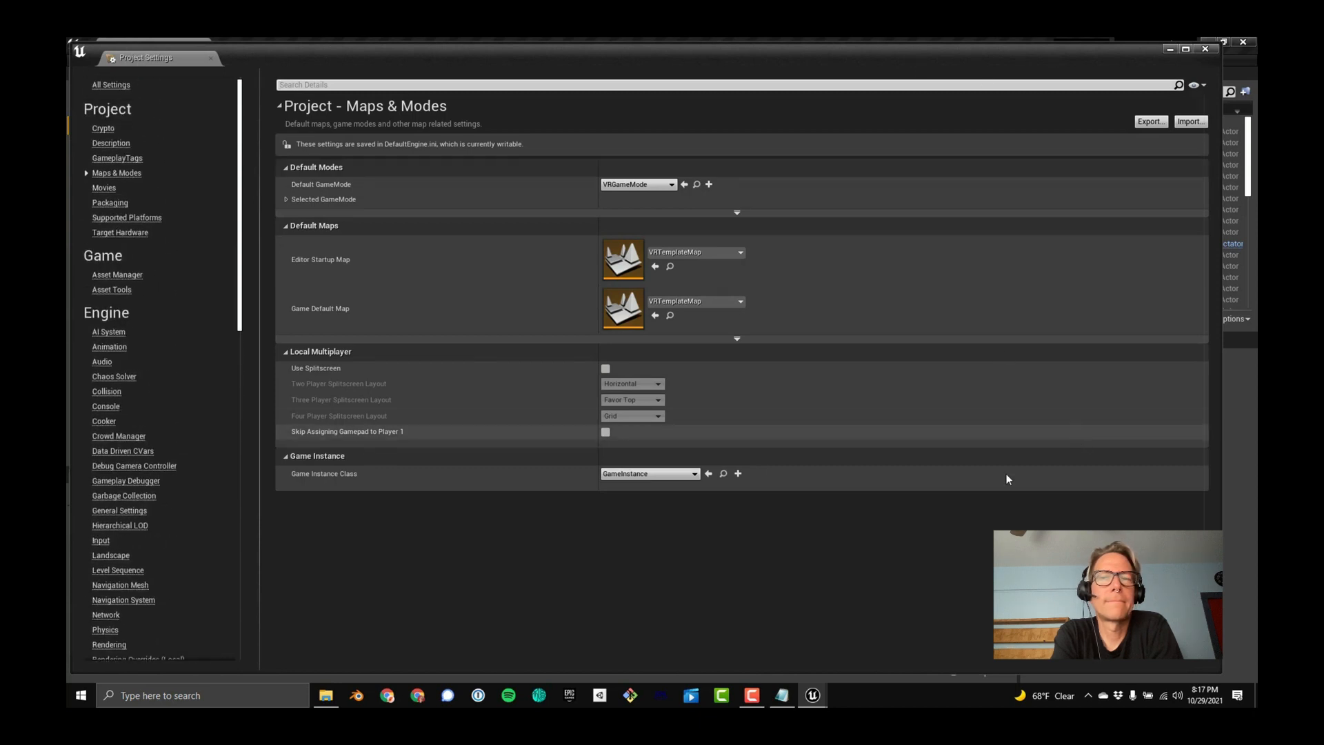
# Close Project Settings, save the current level, and exit the Unreal Editor and the Epic Games Launcher.
pyautogui.click(1204, 49)
pyautogui.click(269, 88)
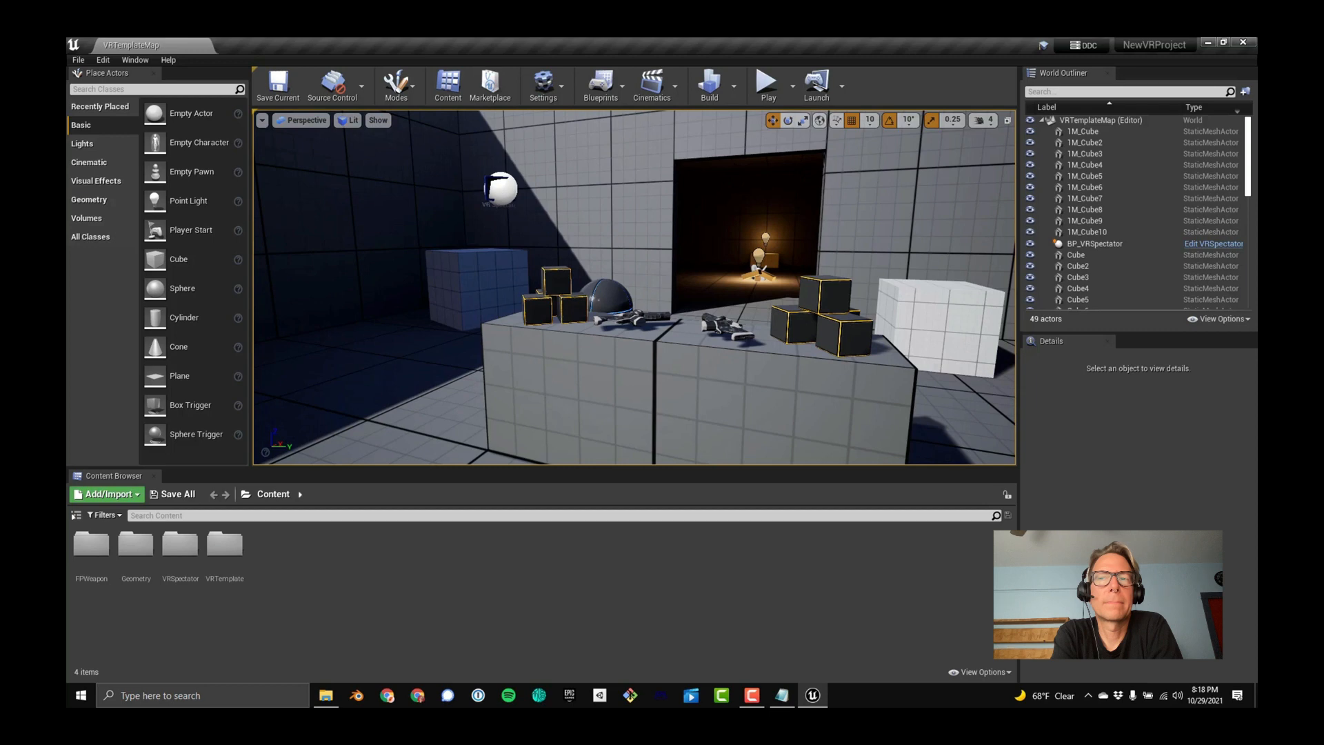
pyautogui.click(1242, 42)
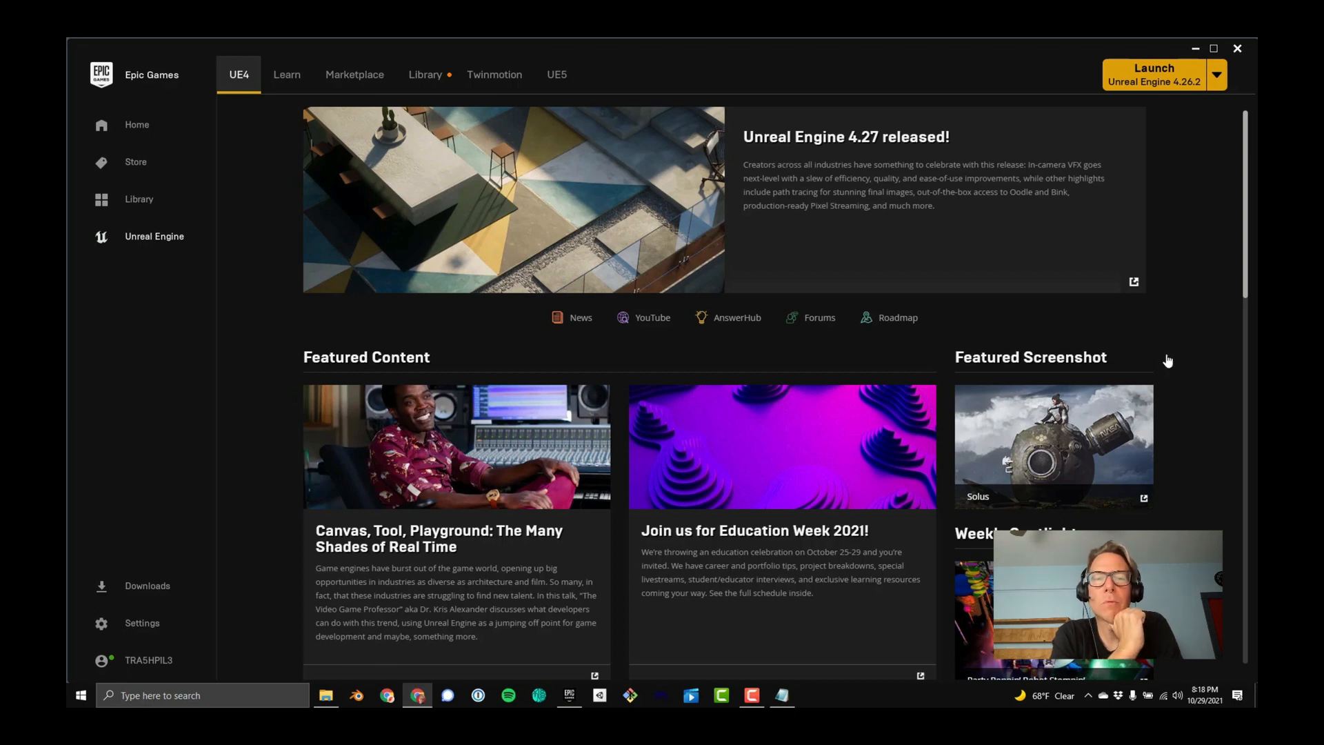
pyautogui.click(1237, 48)
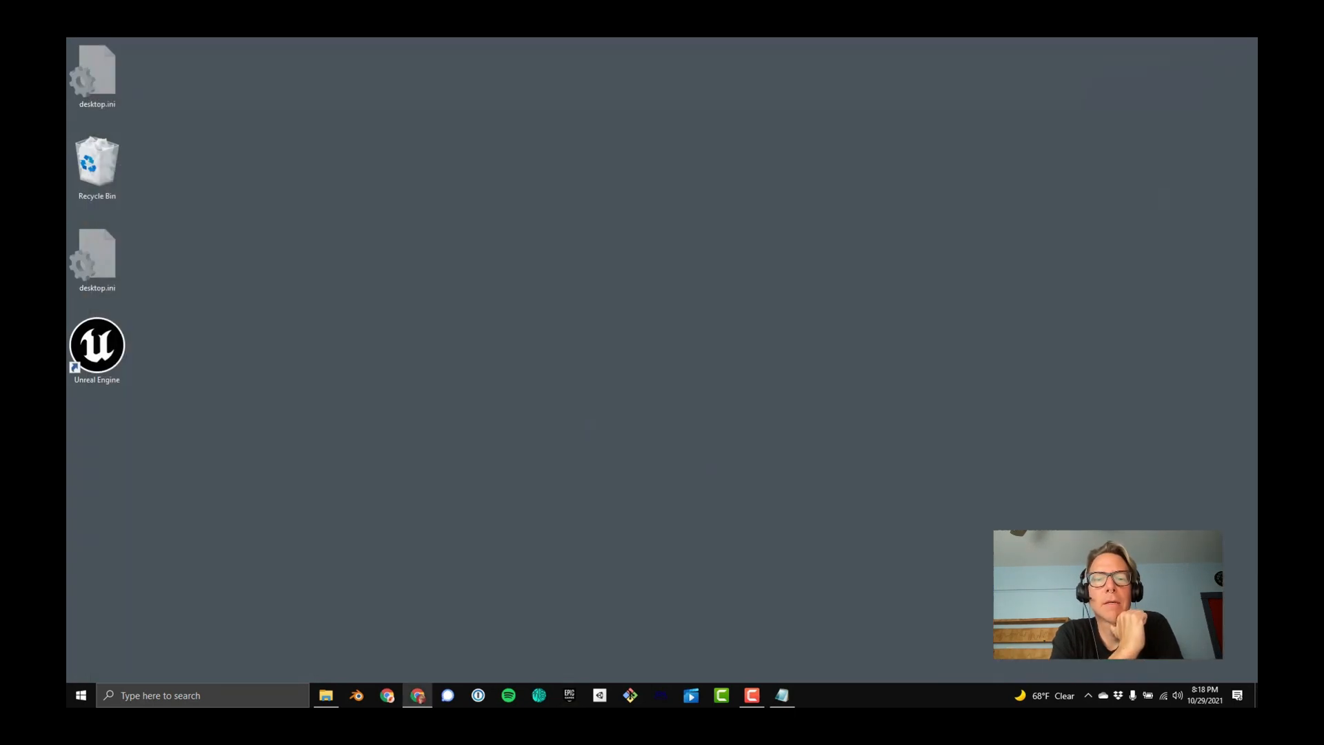
# In Google Chrome, search the web for "android studio" and open the Download Android Studio and SDK tools page.
pyautogui.moveTo(67, 37); pyautogui.dragTo(726, 95)
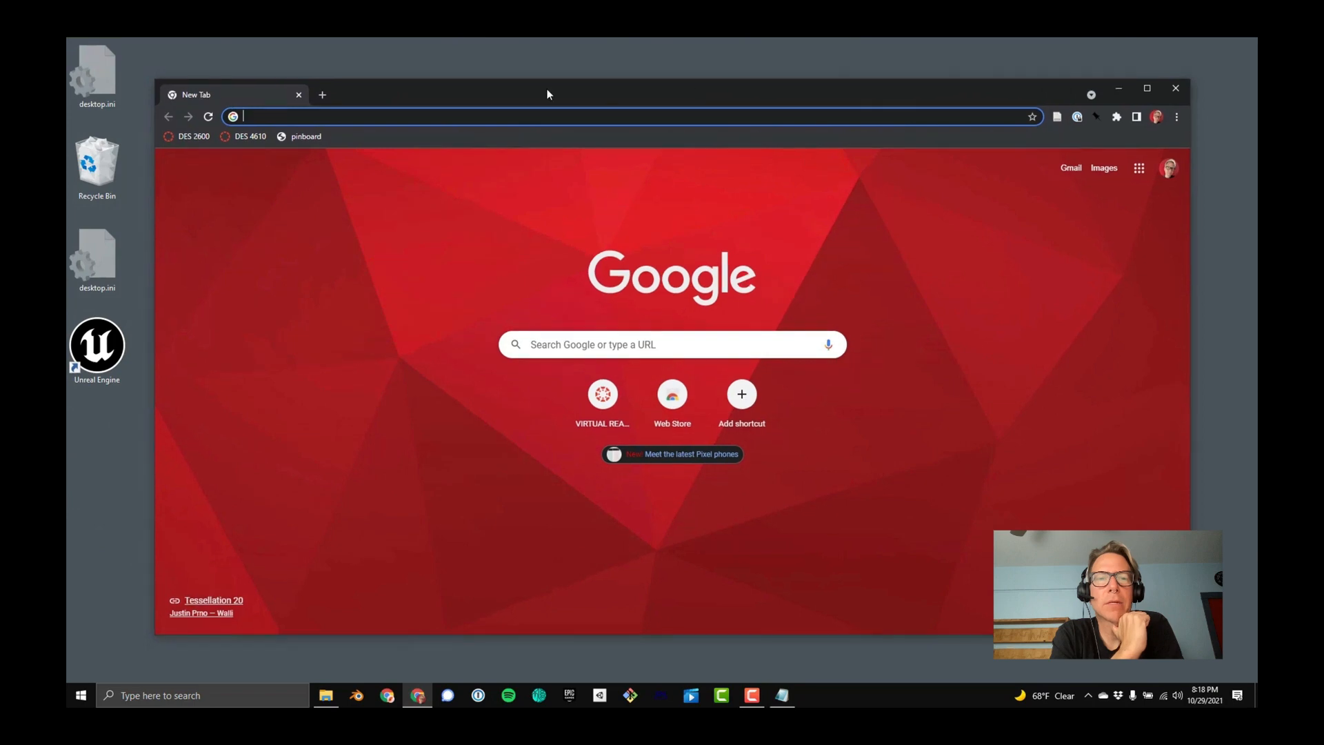
pyautogui.write('android')
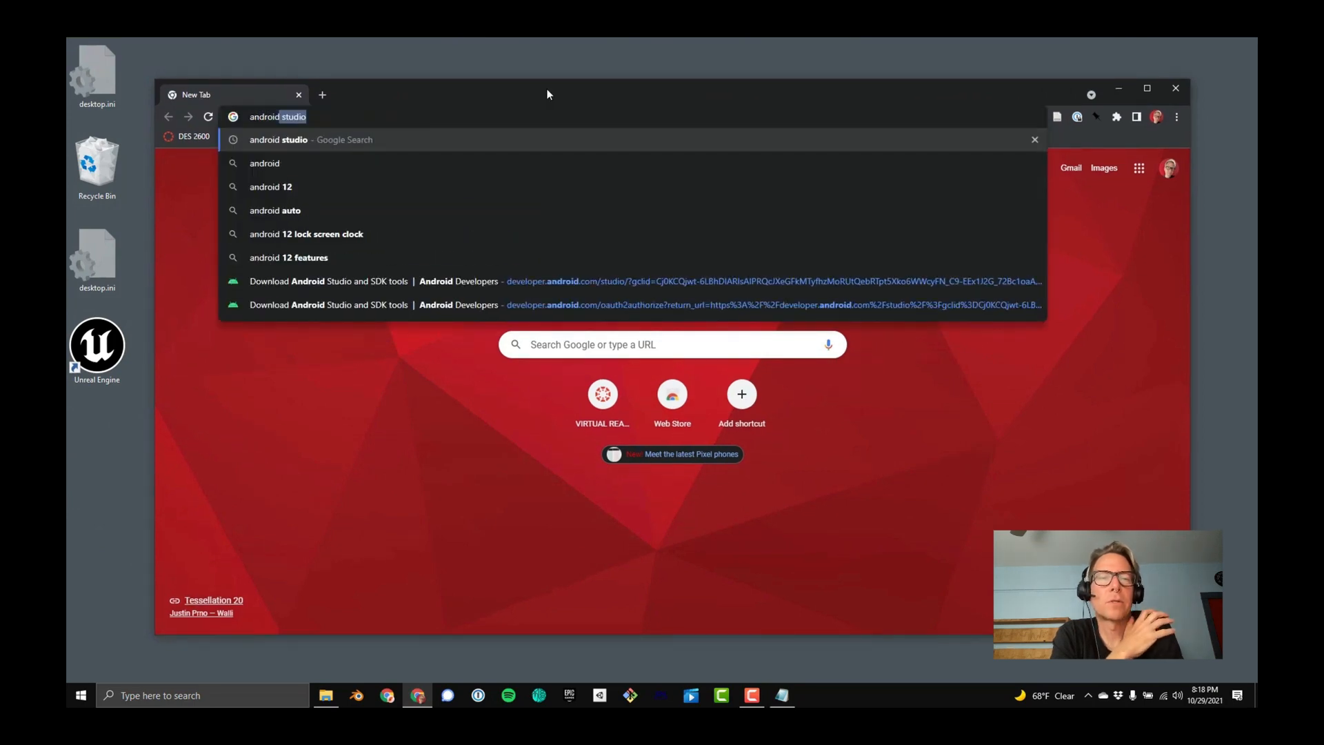
pyautogui.press('Return')
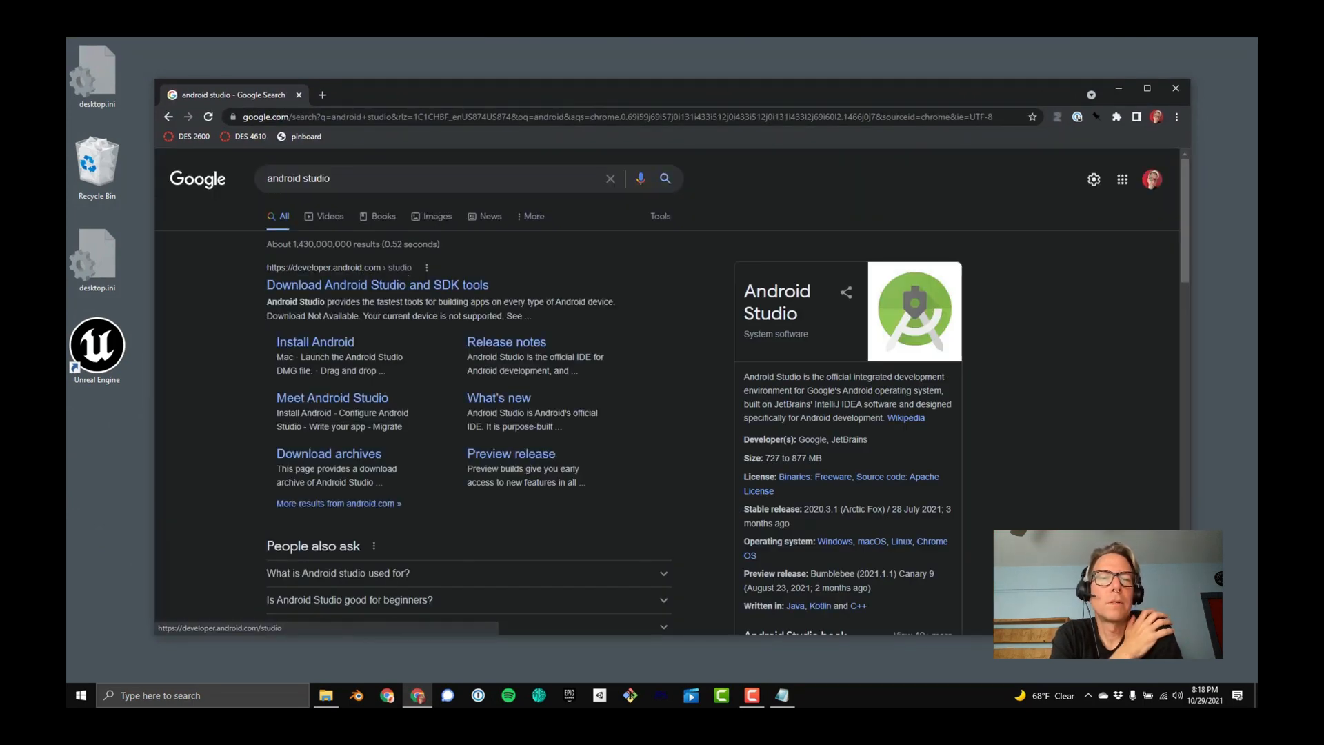
pyautogui.click(351, 287)
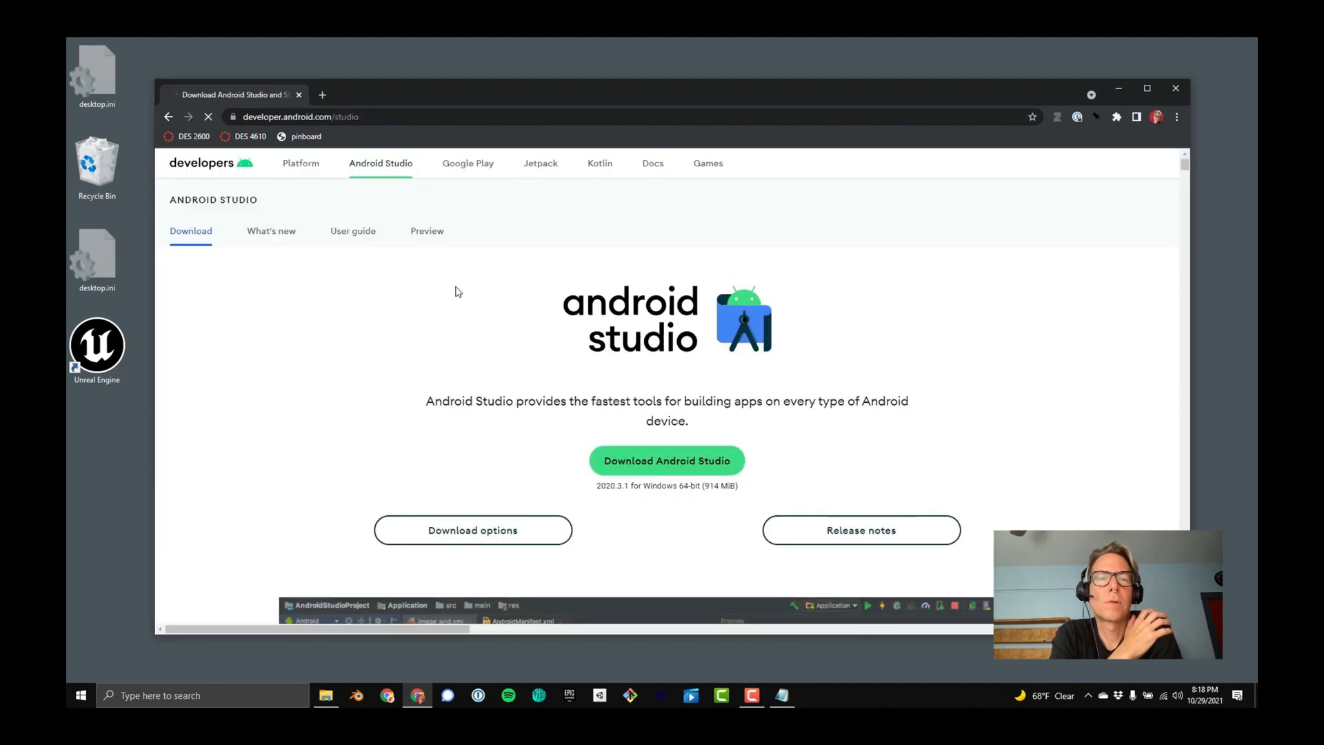
# Open the Android Studio download options and examine the packages offered for Windows and for both Mac processor types.
pyautogui.scroll(-3, 509, 395)
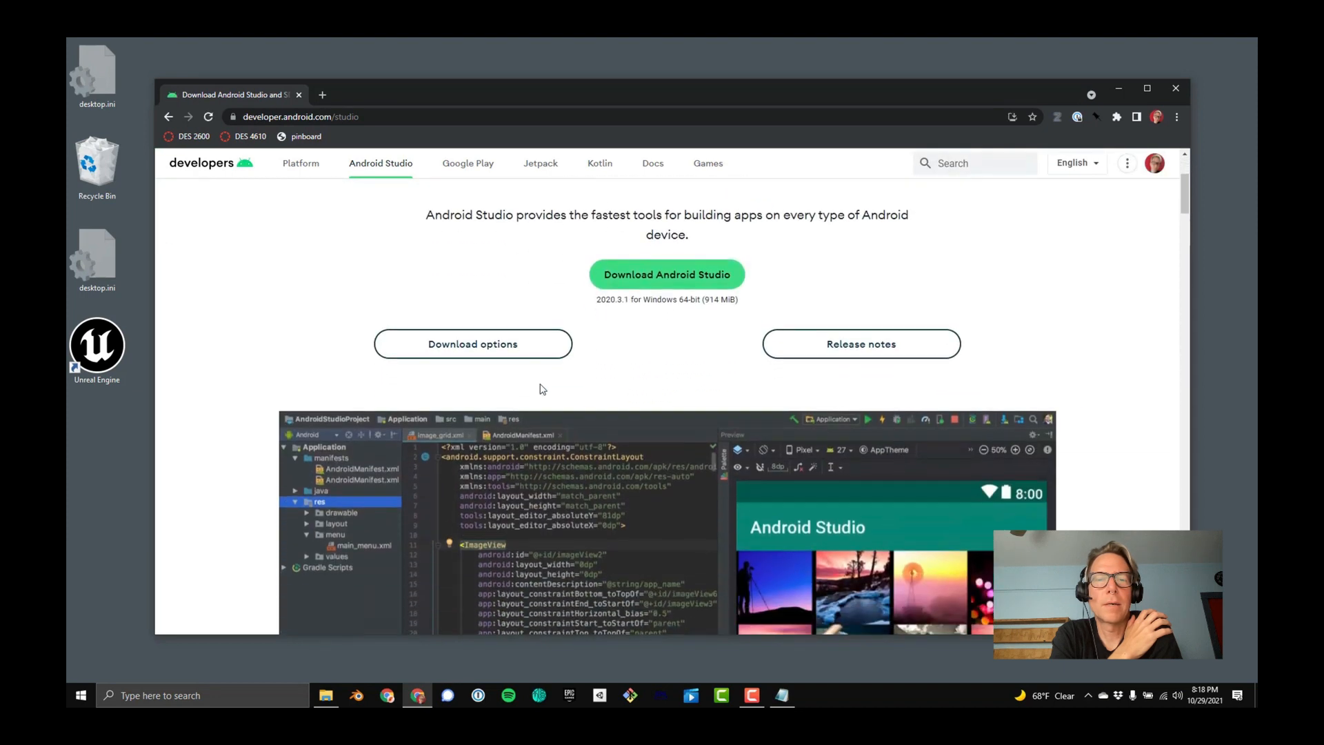
pyautogui.moveTo(598, 302); pyautogui.dragTo(701, 301)
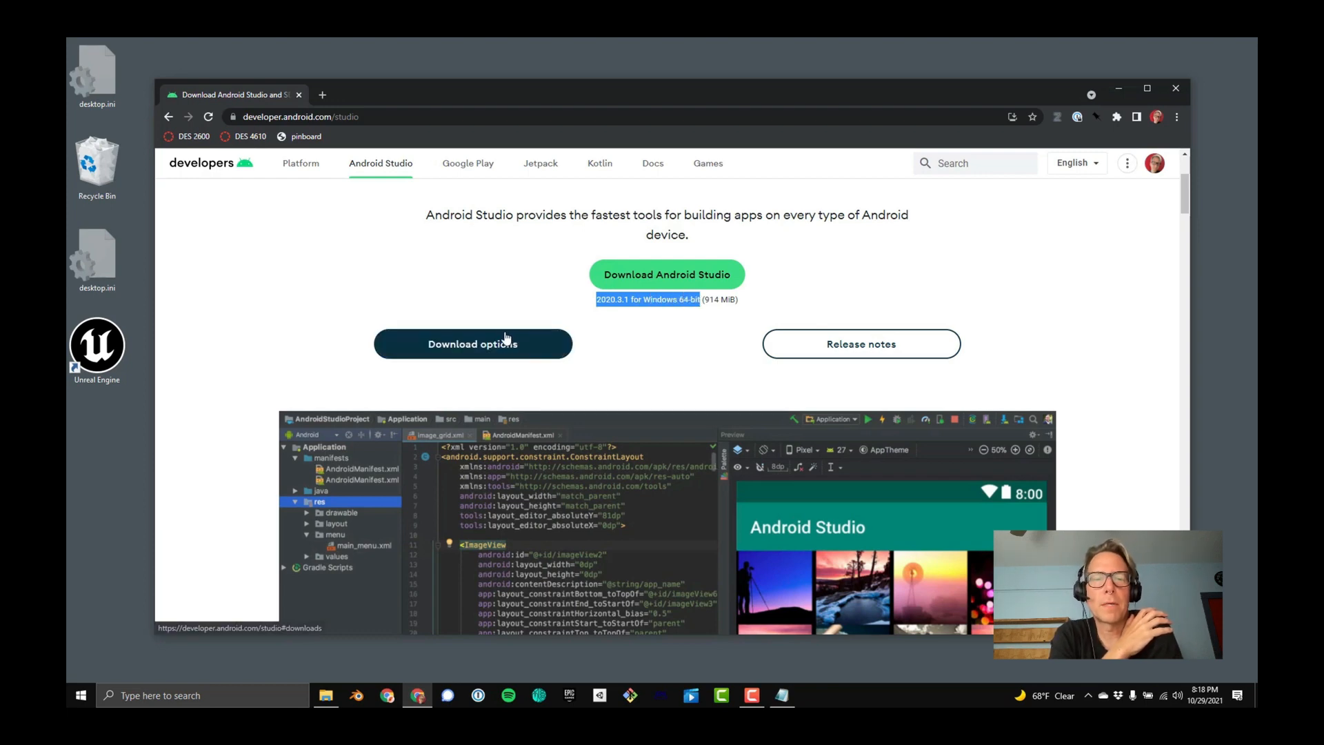
pyautogui.click(466, 344)
pyautogui.scroll(-2, 321, 331)
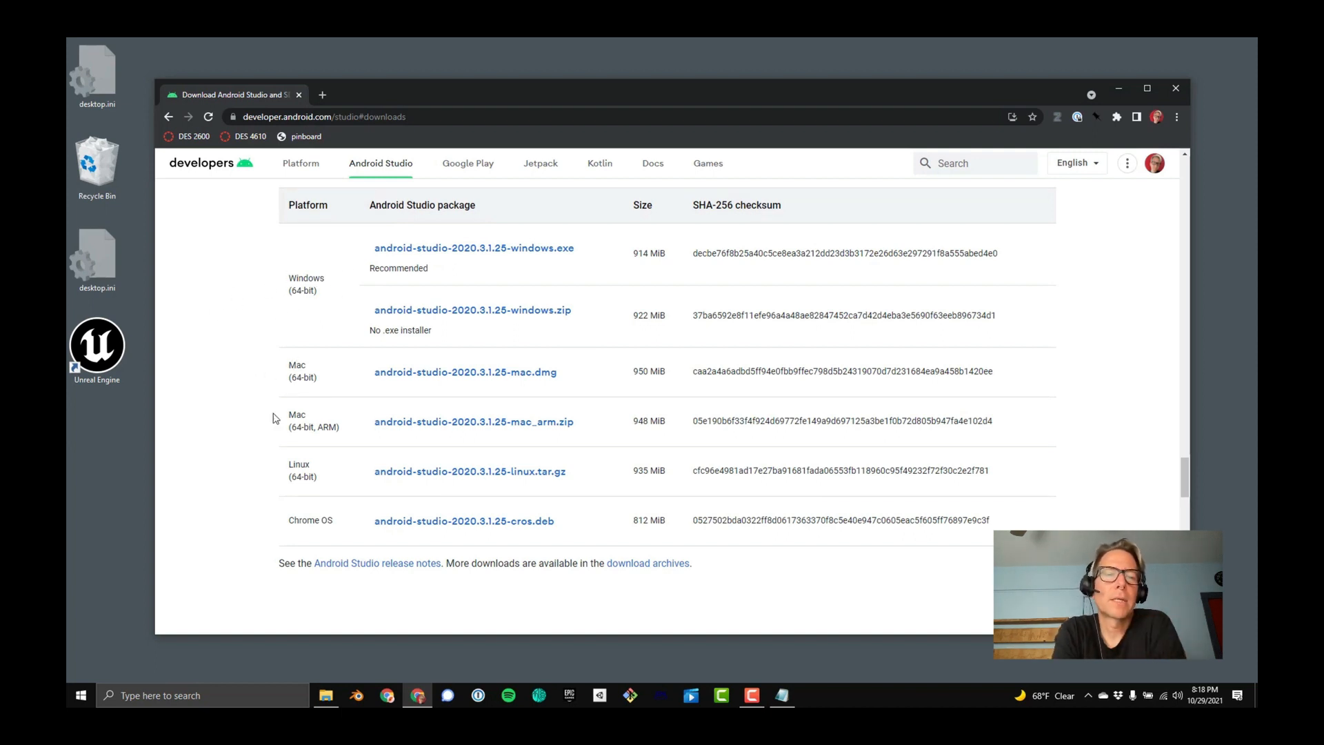
pyautogui.doubleClick(327, 427)
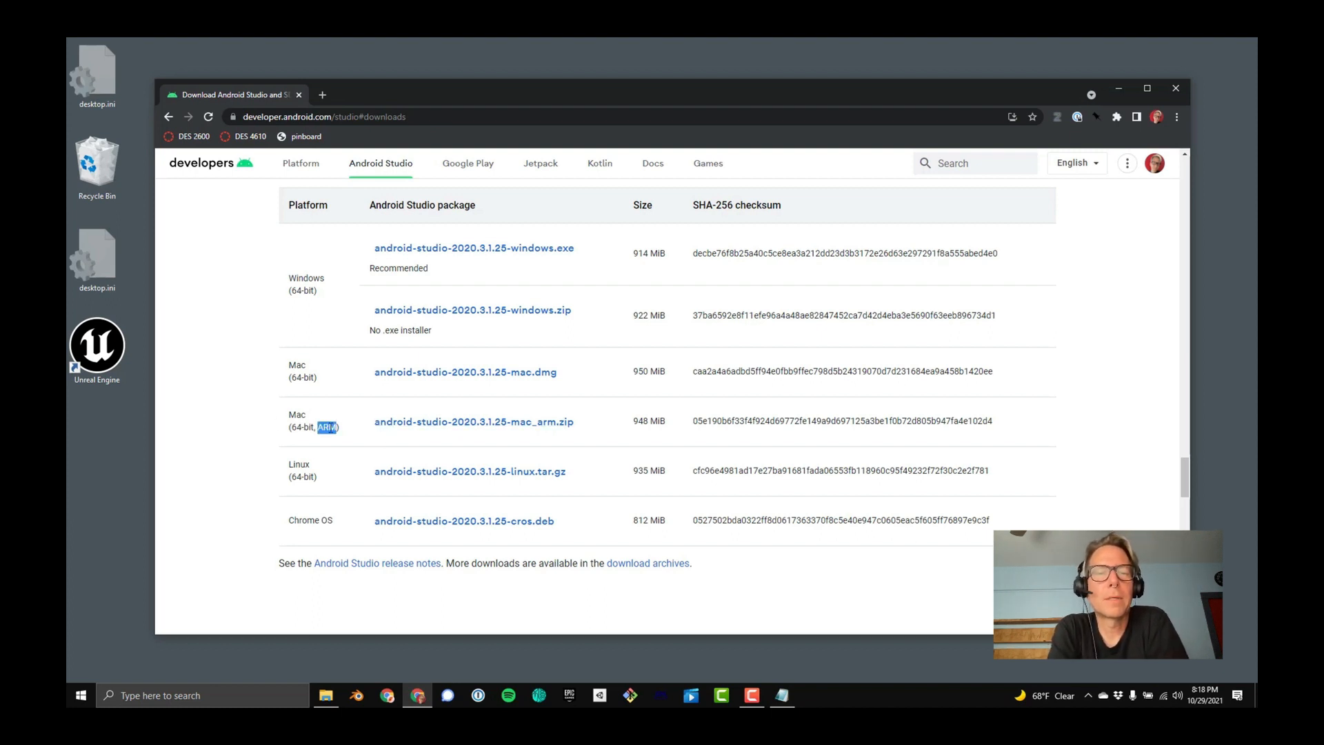
pyautogui.click(306, 377)
pyautogui.moveTo(289, 363); pyautogui.dragTo(318, 380)
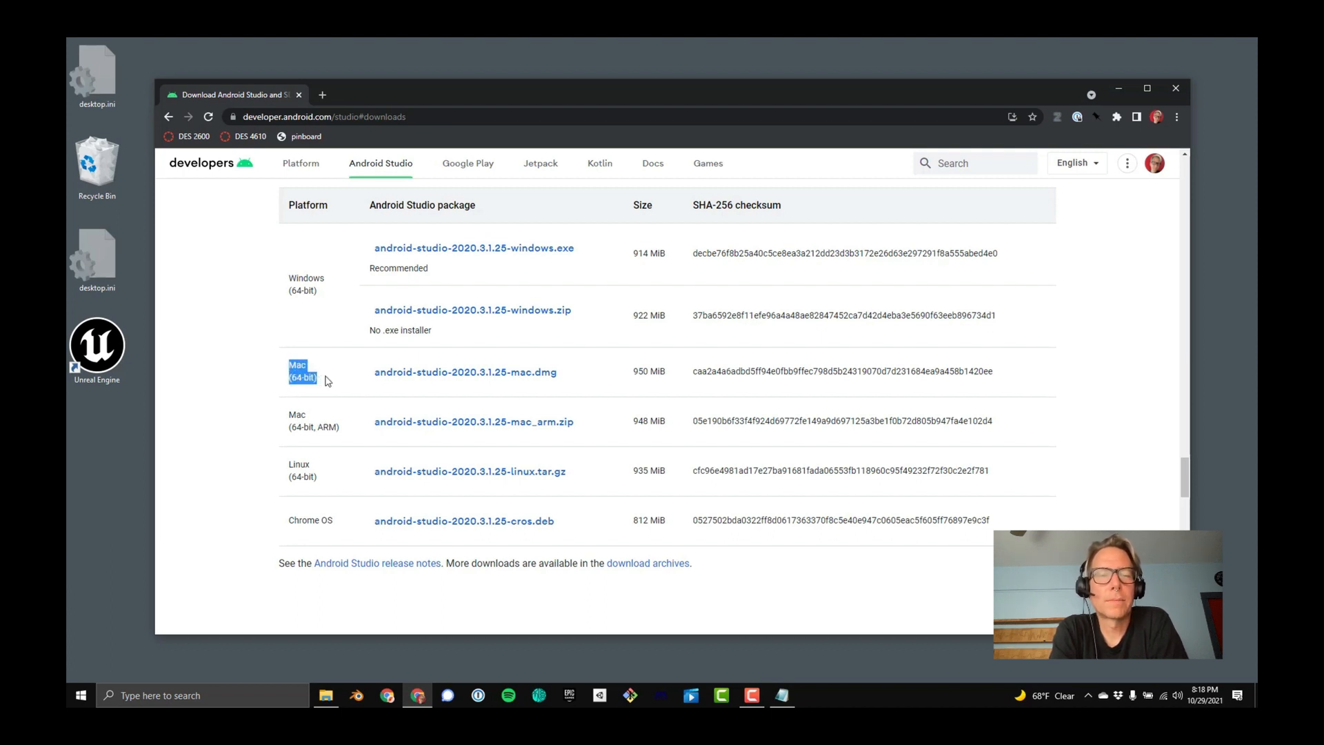
pyautogui.scroll(2, 327, 381)
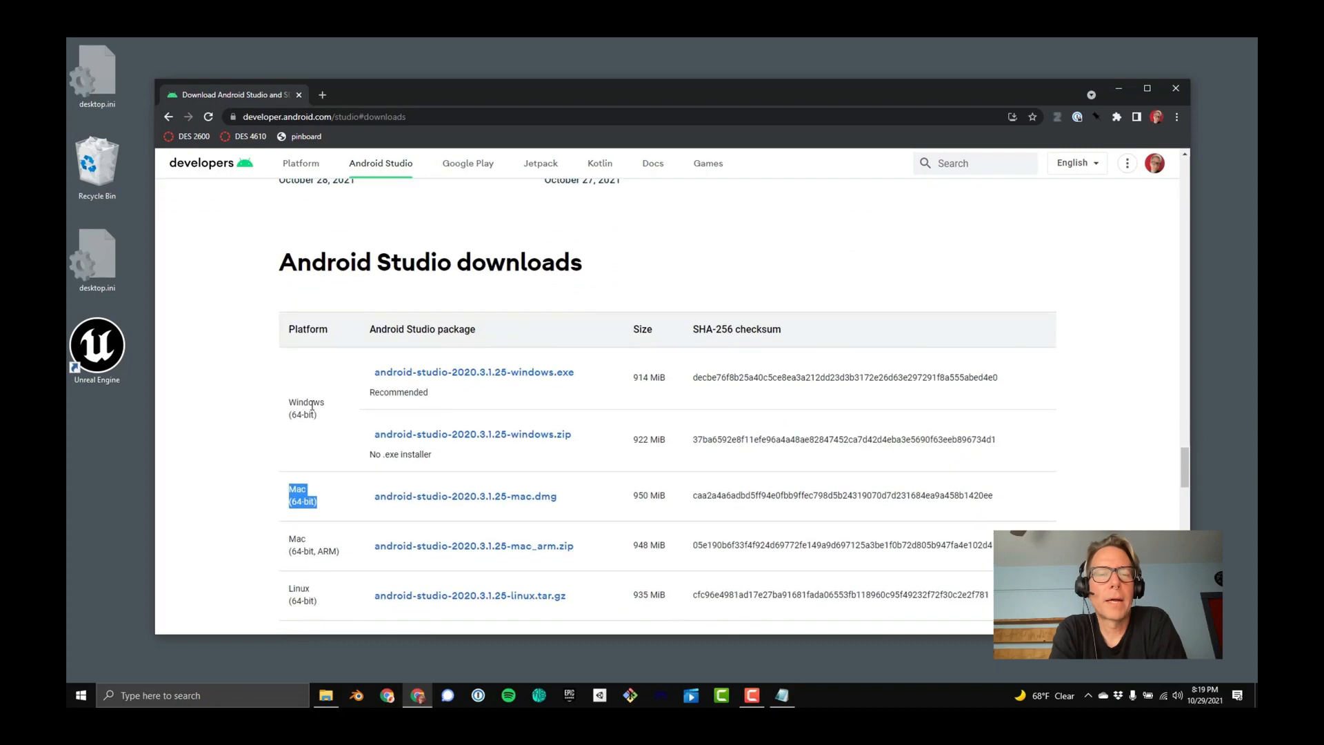
# Download the package android-studio-2020.3.1.25-windows.exe, agreeing to the terms and conditions.
pyautogui.click(527, 372)
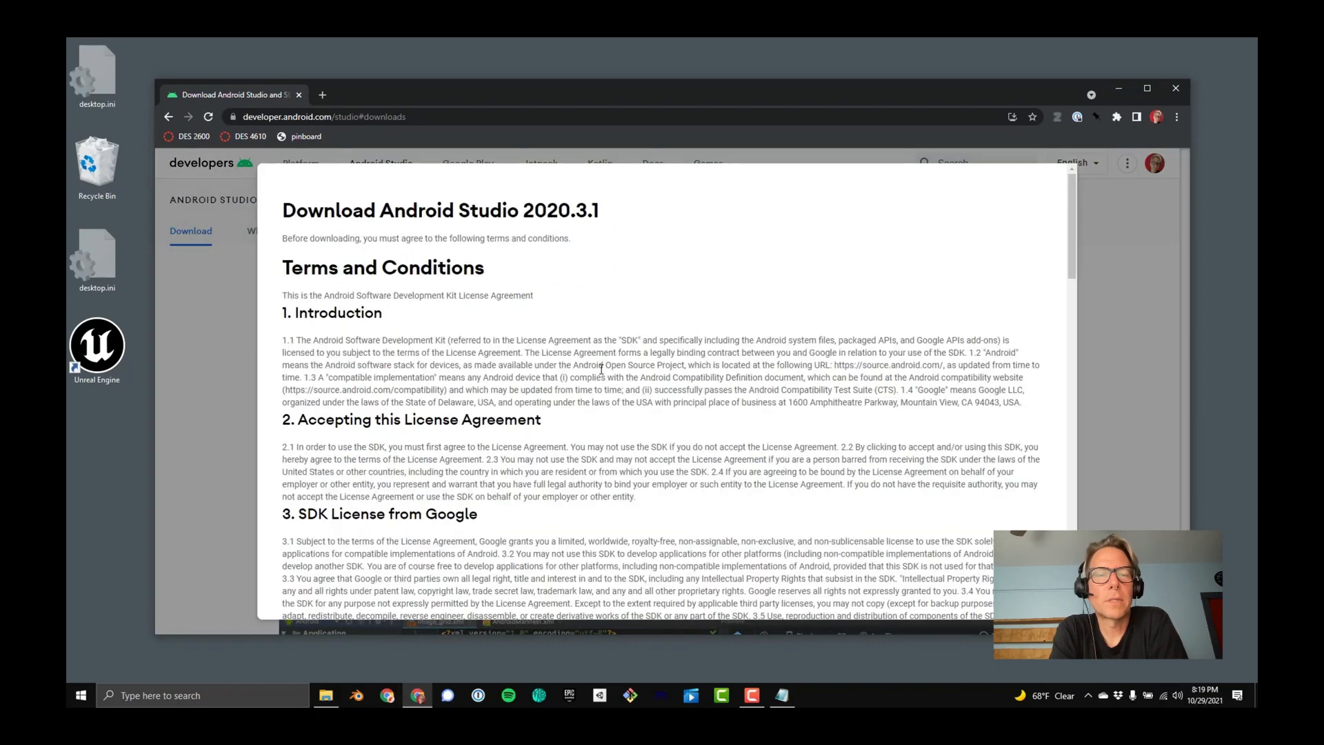
pyautogui.scroll(-20, 569, 317)
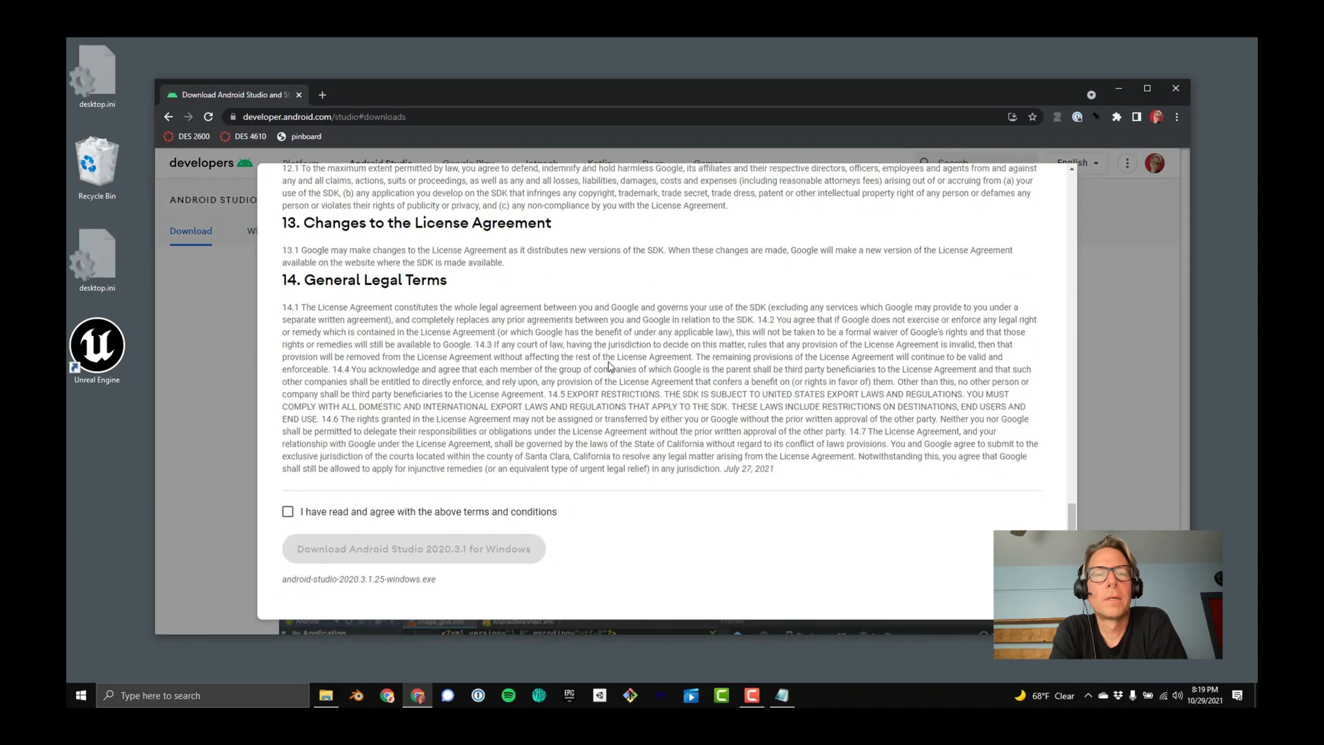
pyautogui.click(288, 511)
pyautogui.click(335, 545)
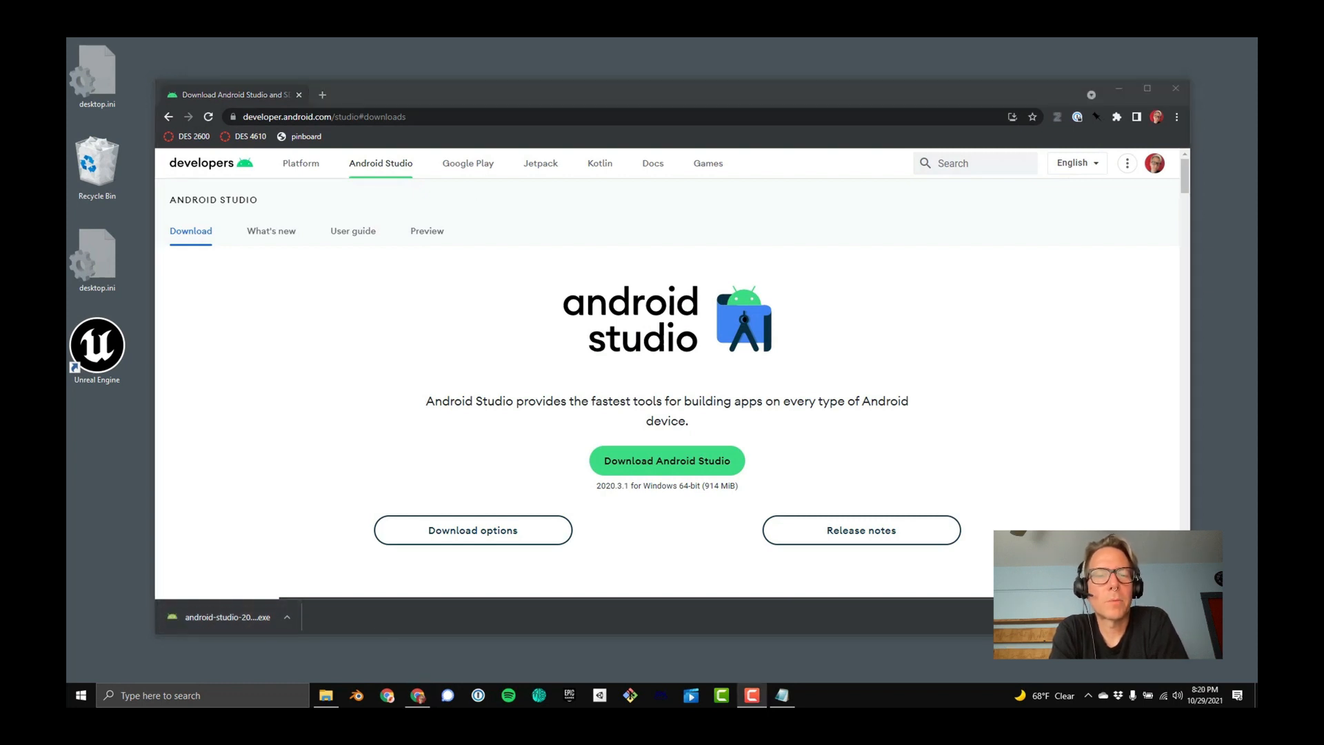
# Launch the downloaded Android Studio installer, close the browser, and bring up the setup wizard.
pyautogui.click(215, 618)
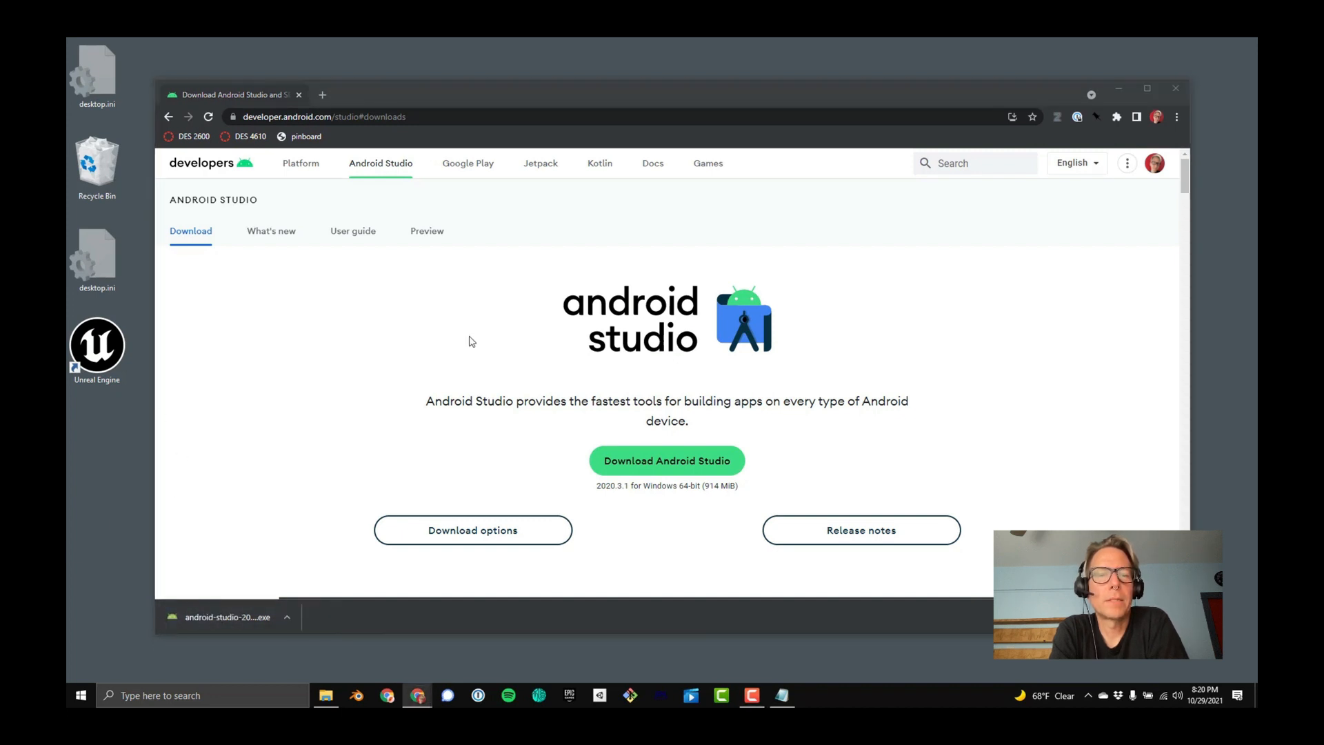
pyautogui.click(406, 355)
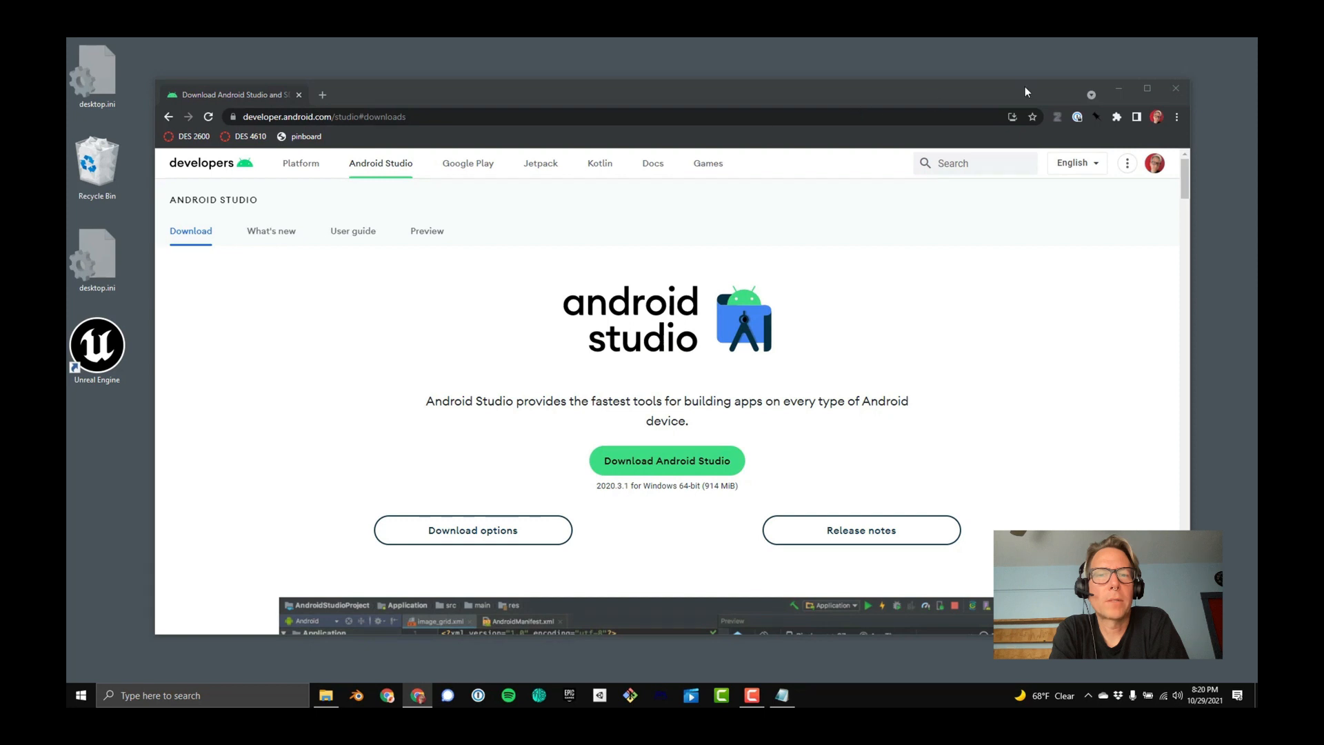
pyautogui.click(1177, 87)
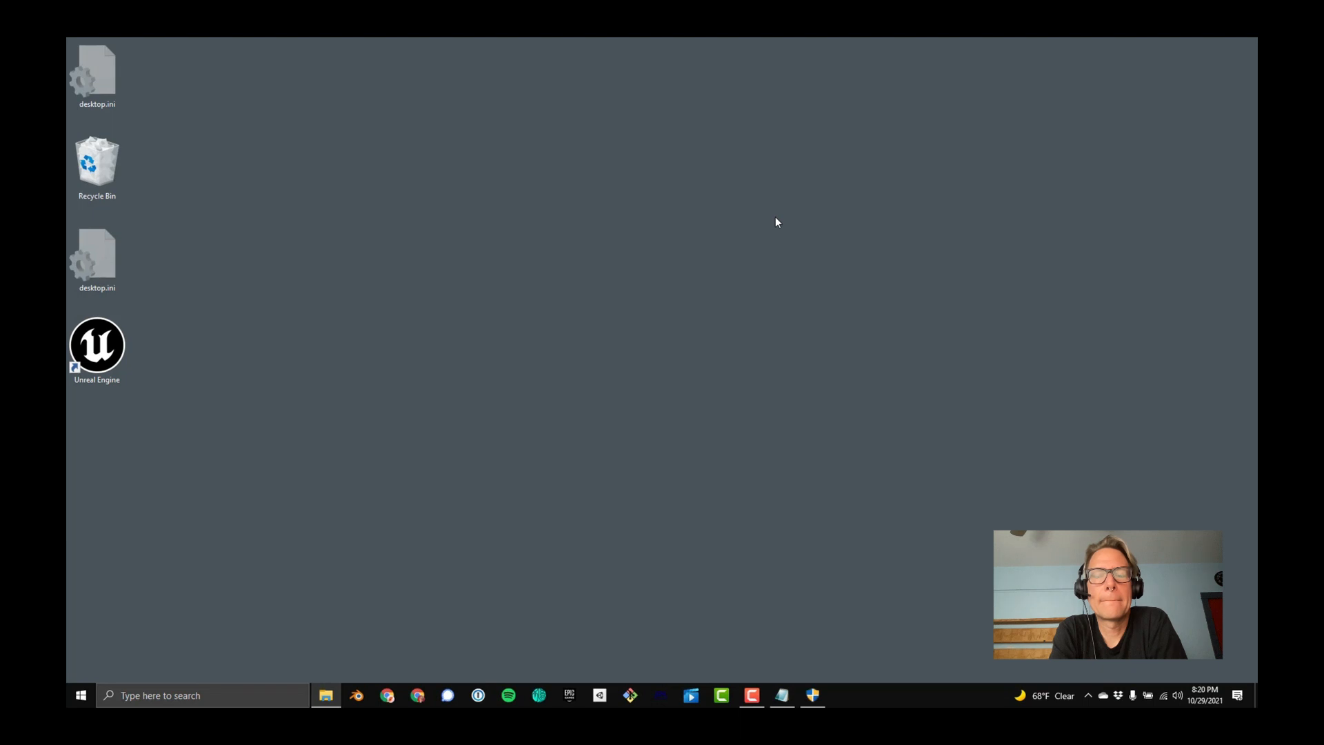
pyautogui.click(812, 695)
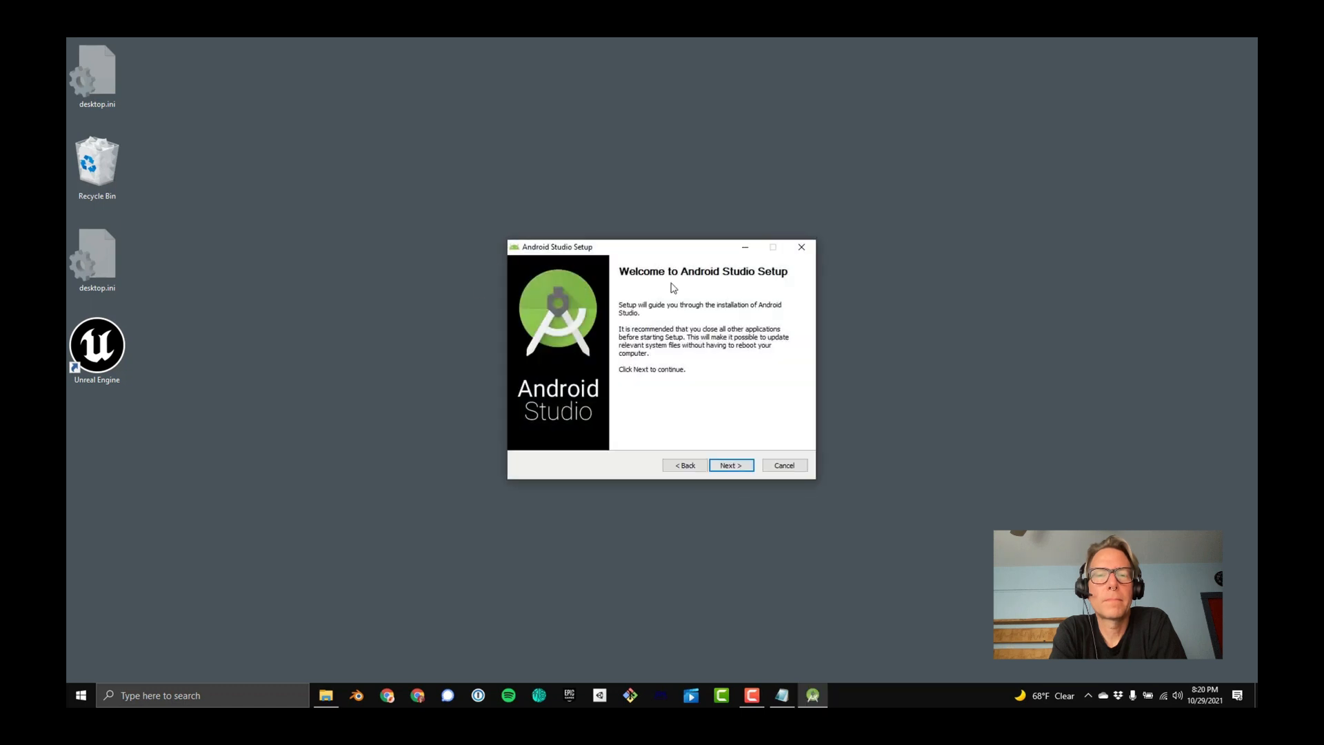
# Keep the Android Studio and Android Virtual Device components selected, and copy the installation location path.
pyautogui.click(721, 465)
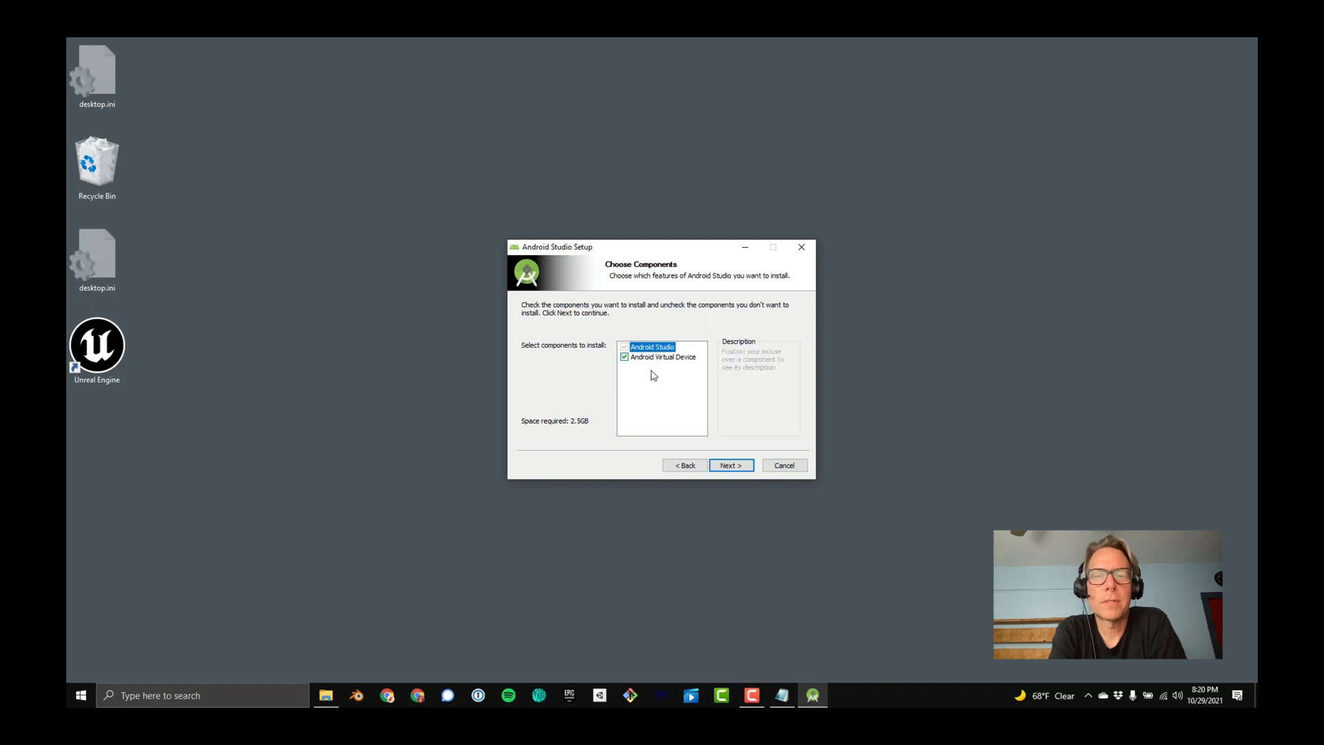
pyautogui.click(729, 465)
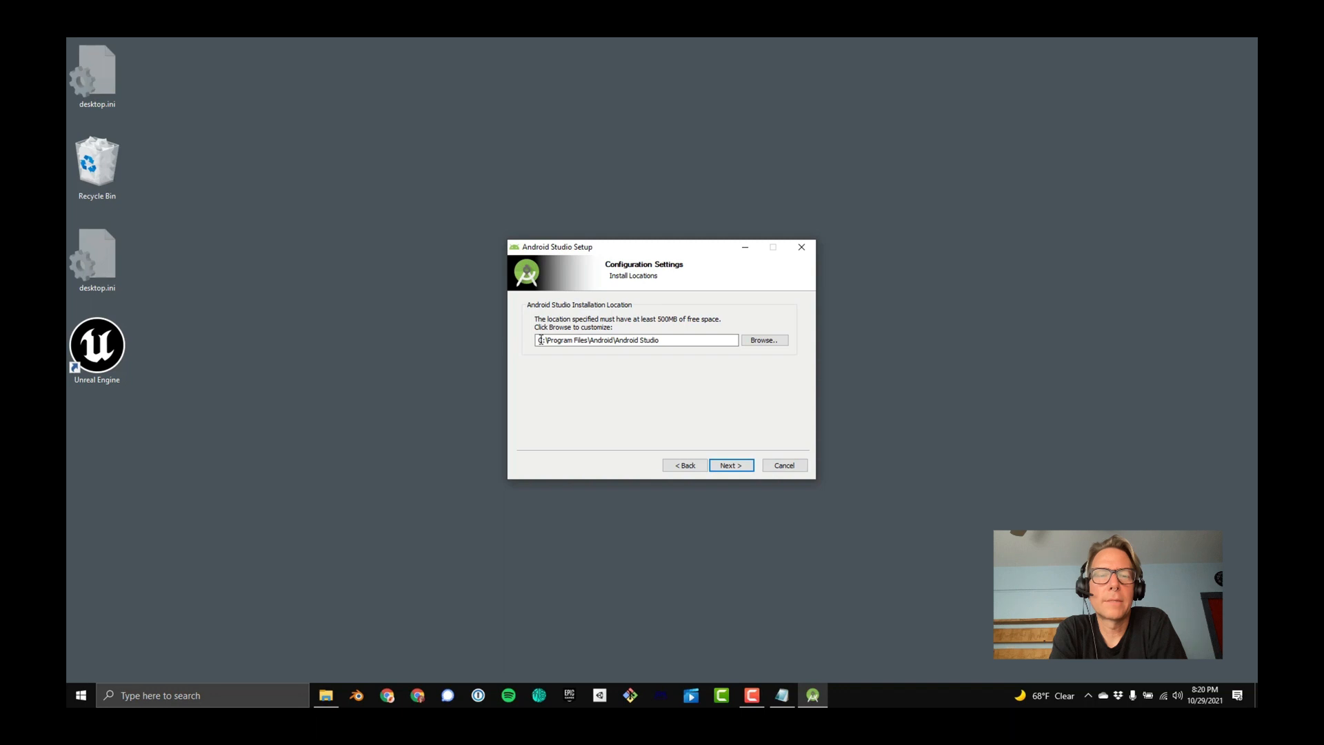
pyautogui.moveTo(670, 340); pyautogui.dragTo(512, 338)
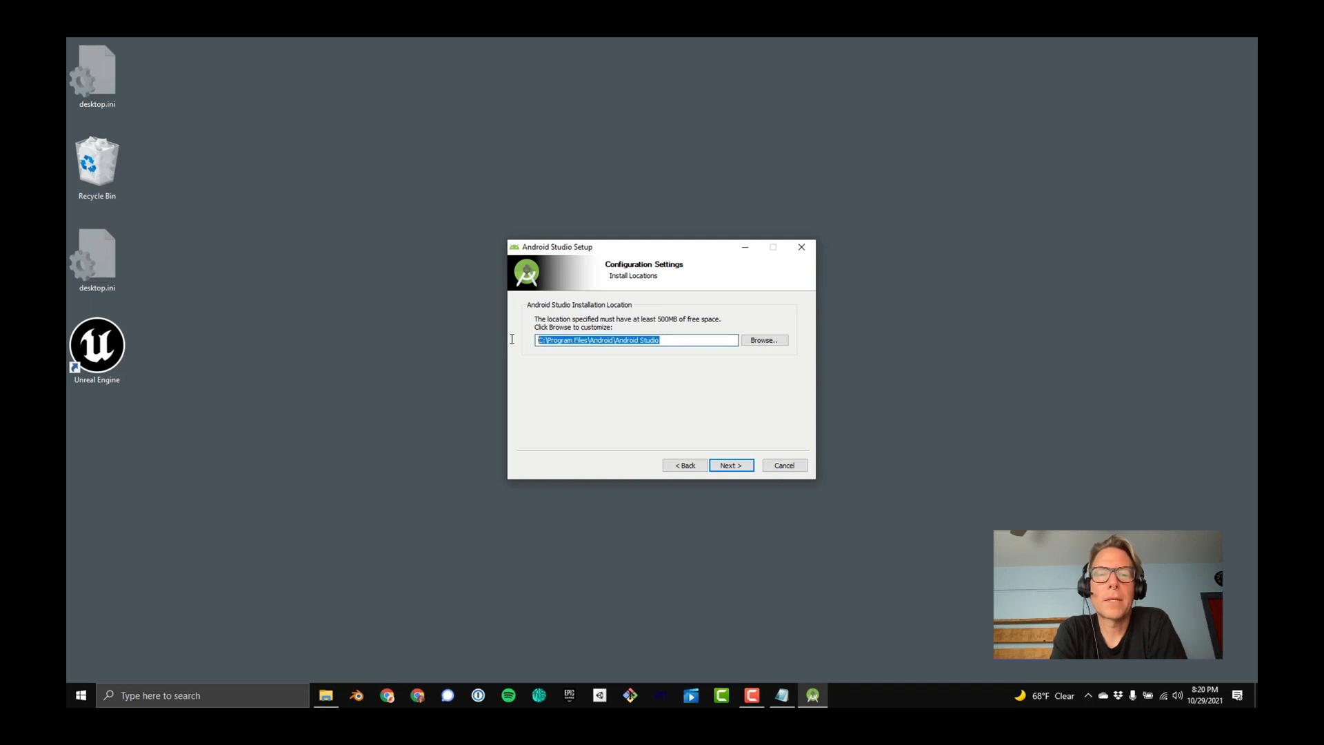
pyautogui.rightClick(650, 340)
pyautogui.click(687, 378)
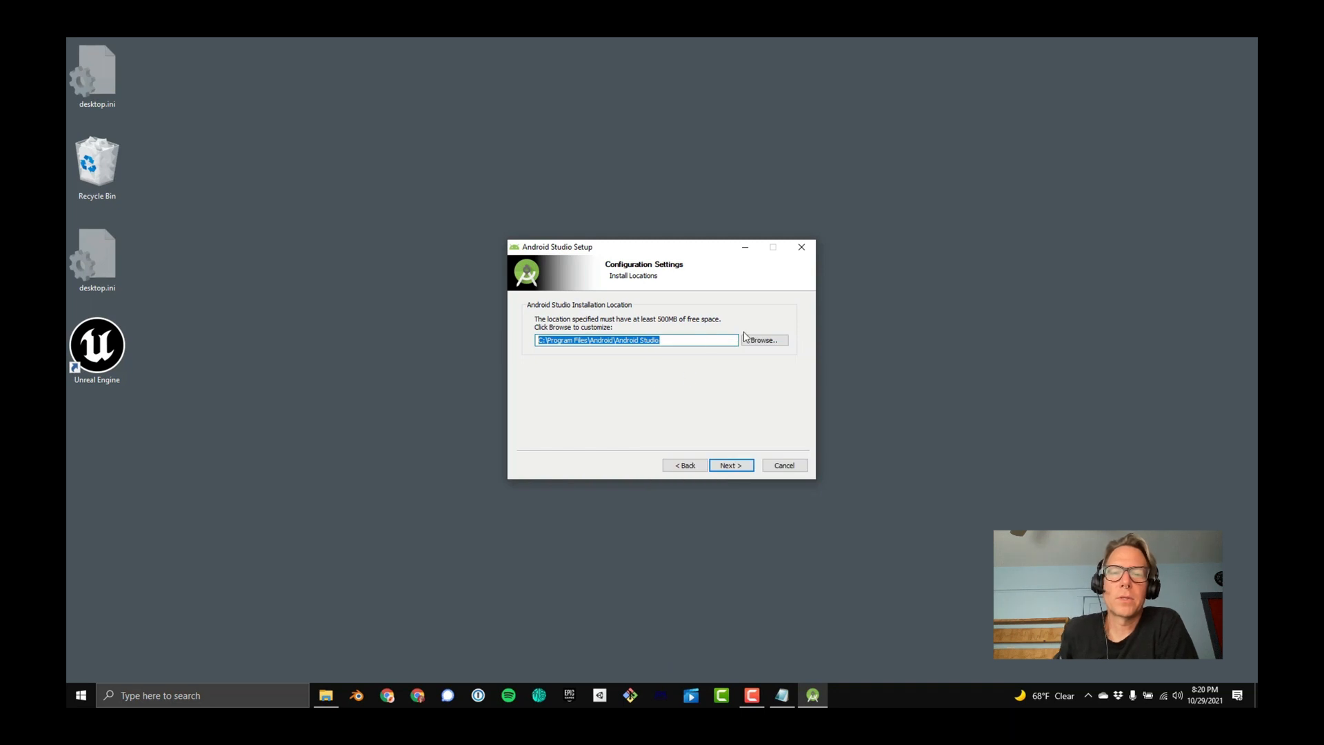
# Install Android Studio to C:\Program Files\Android\Android Studio with the Android Studio Start Menu folder, and advance to the final setup page.
pyautogui.click(727, 464)
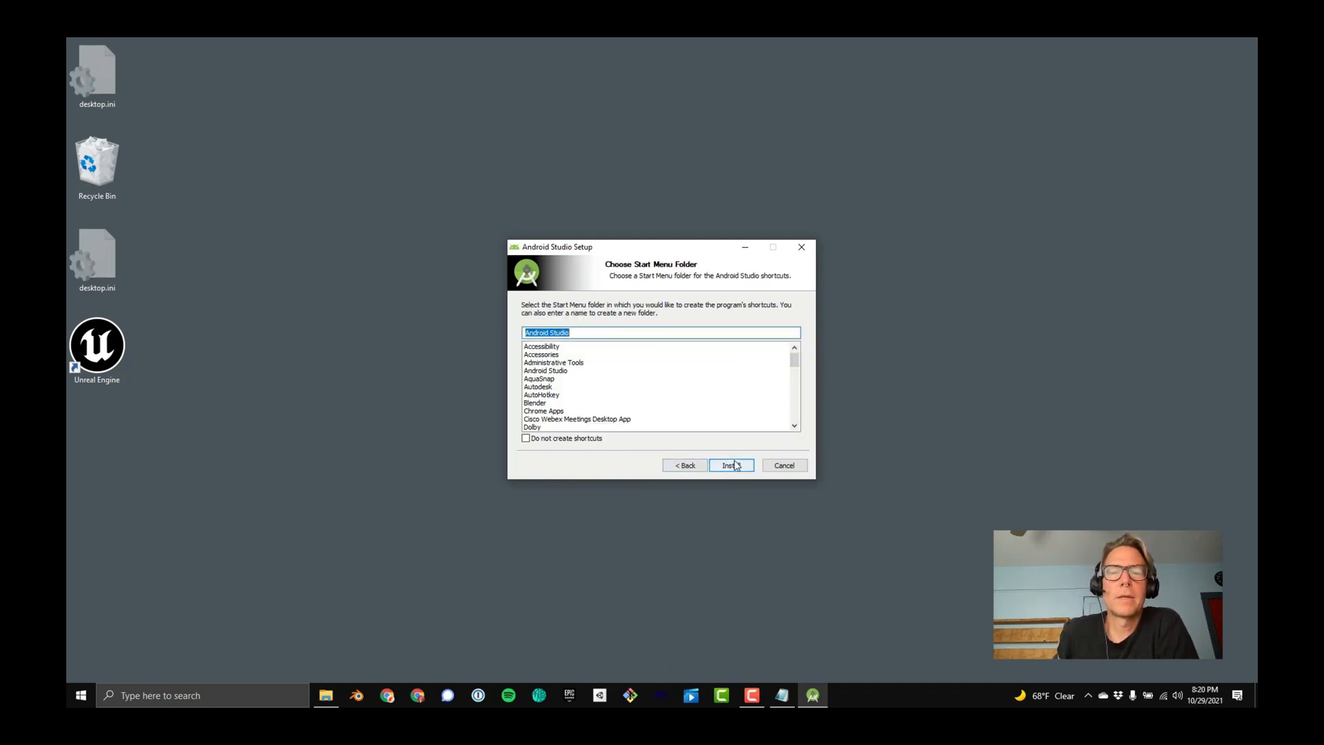
pyautogui.click(732, 466)
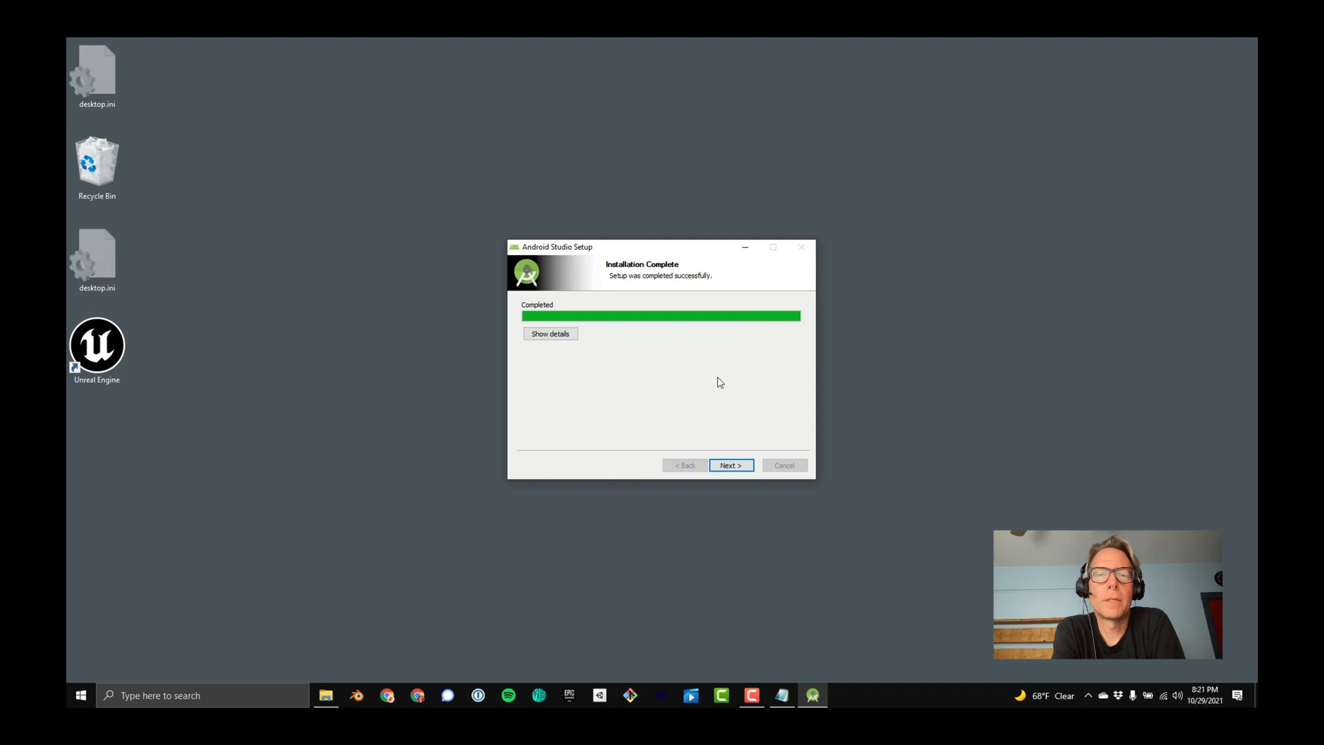
pyautogui.click(726, 466)
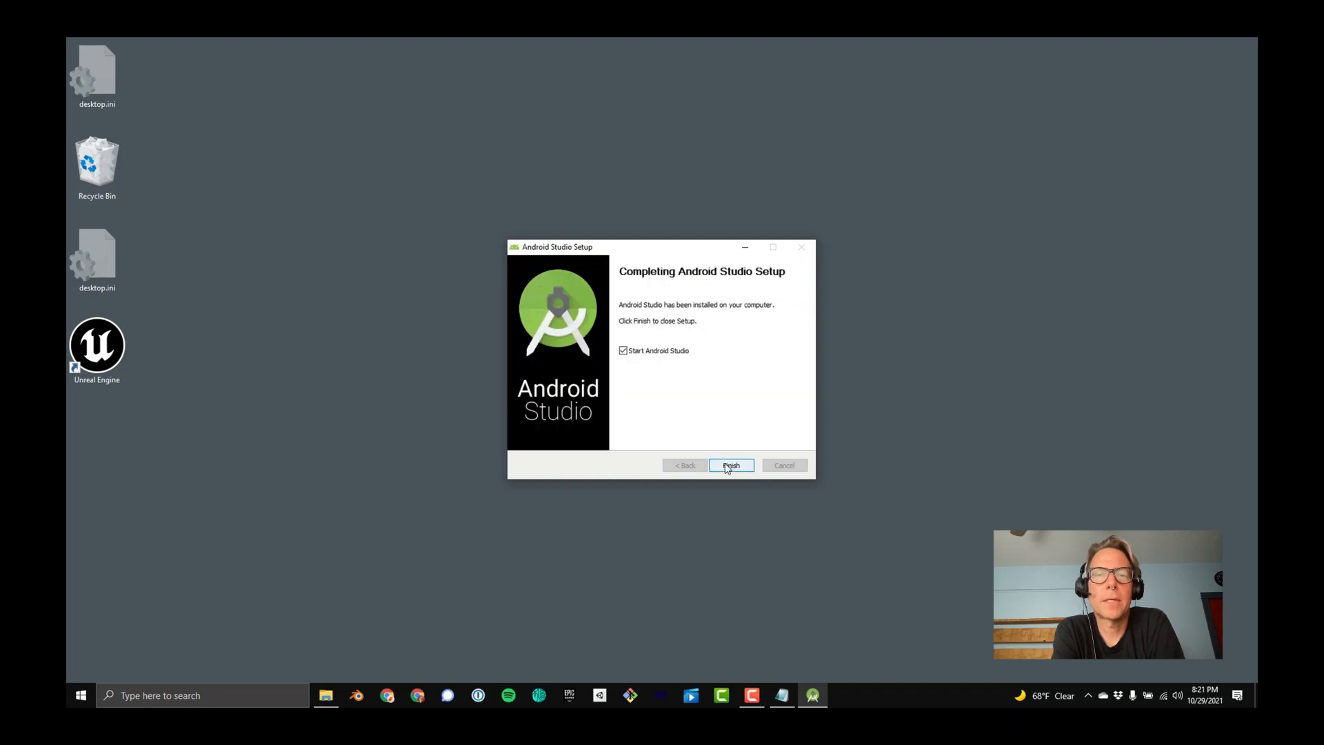
# Finish the setup with Android Studio starting, bring up its SDK Manager, and copy the Android SDK location path.
pyautogui.click(728, 466)
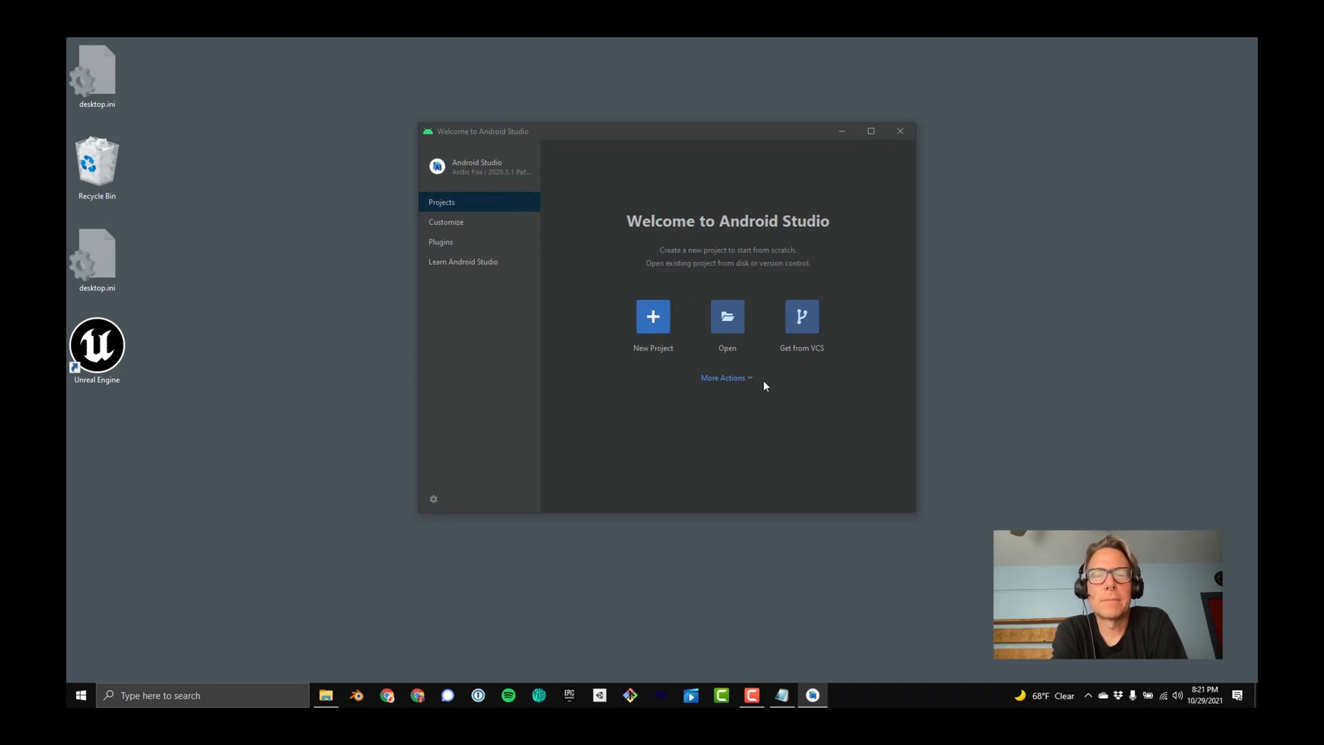
pyautogui.click(740, 378)
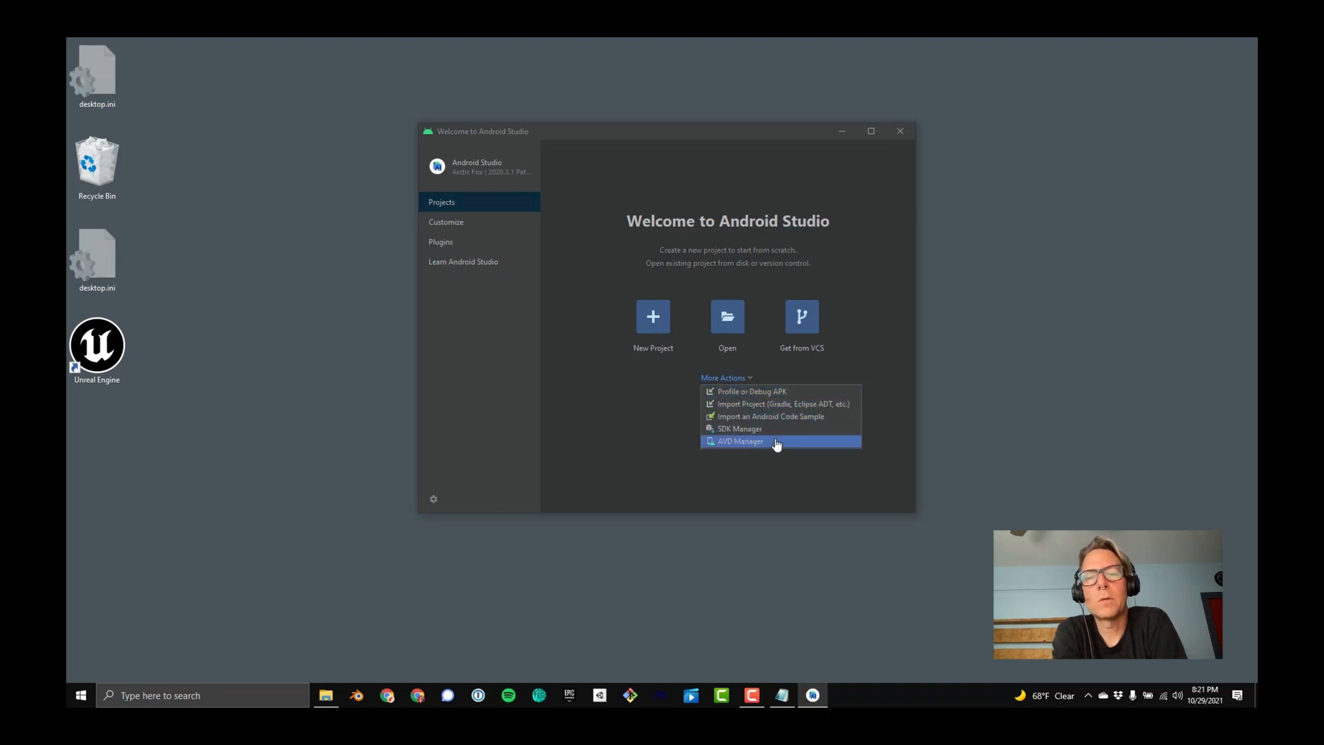
pyautogui.click(739, 429)
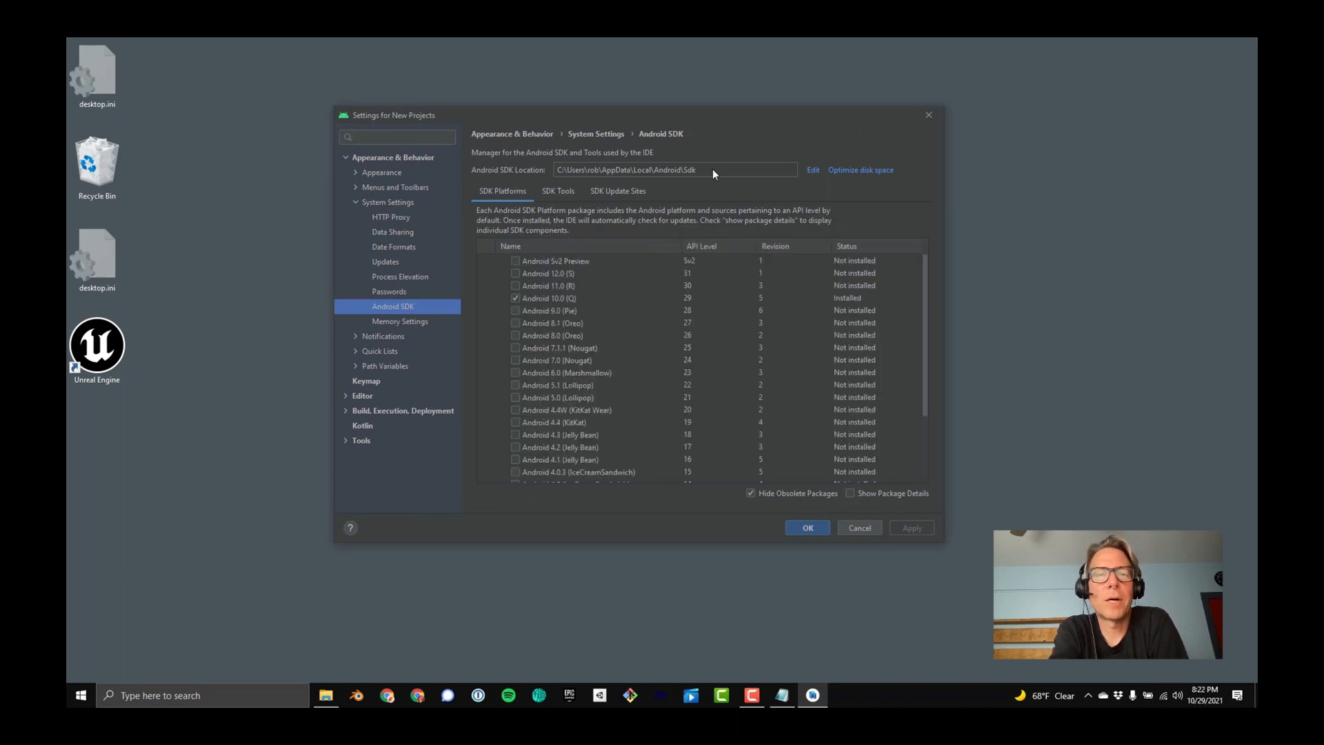
pyautogui.click(590, 170)
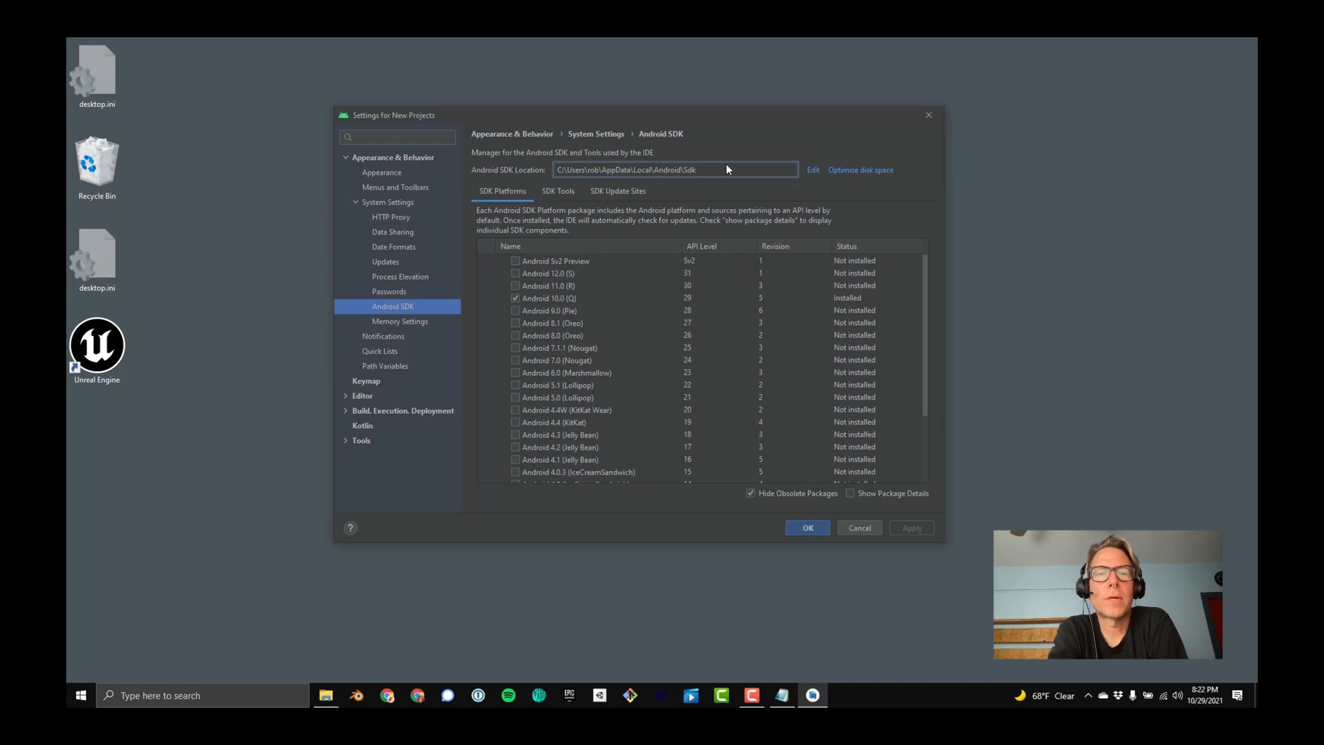
pyautogui.moveTo(728, 167); pyautogui.dragTo(610, 164)
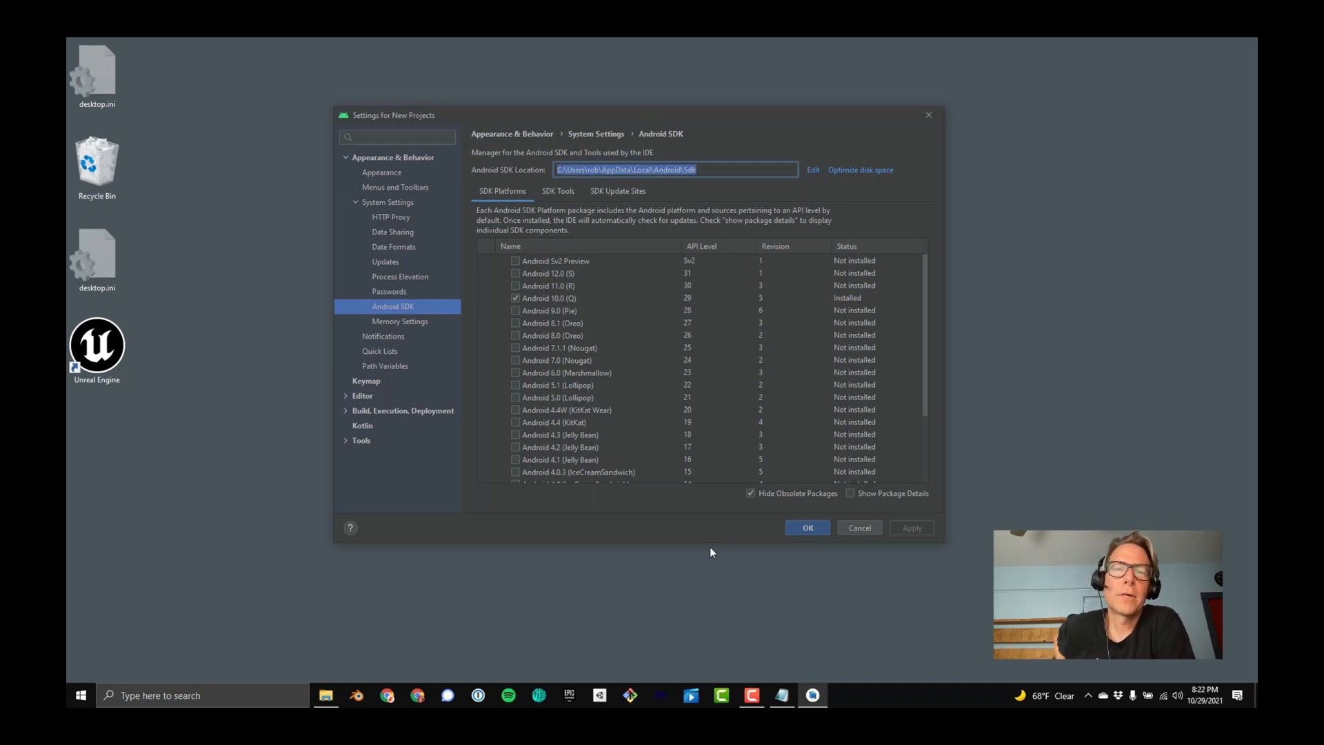
# Start a blank Notepad document without saving the old path list, paste the Android SDK path, and place the window below the SDK settings.
pyautogui.click(782, 695)
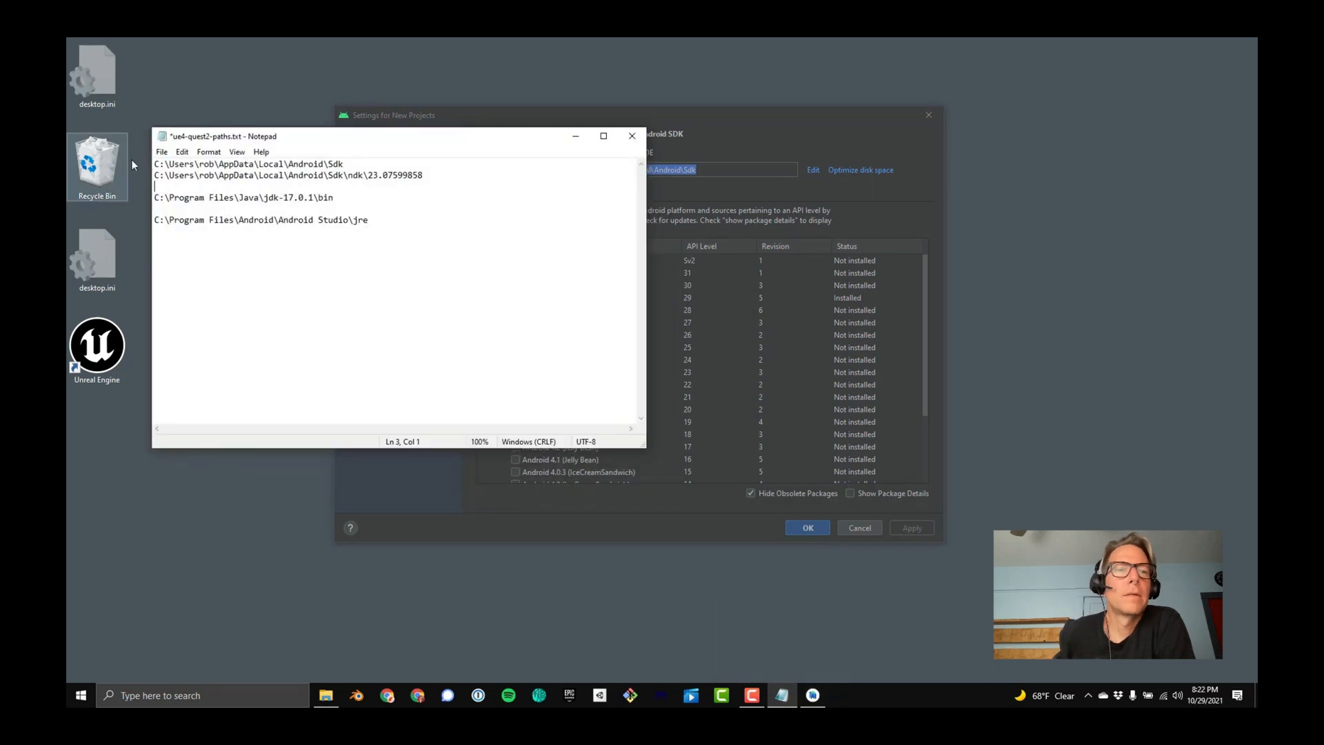
pyautogui.click(223, 220)
pyautogui.click(161, 151)
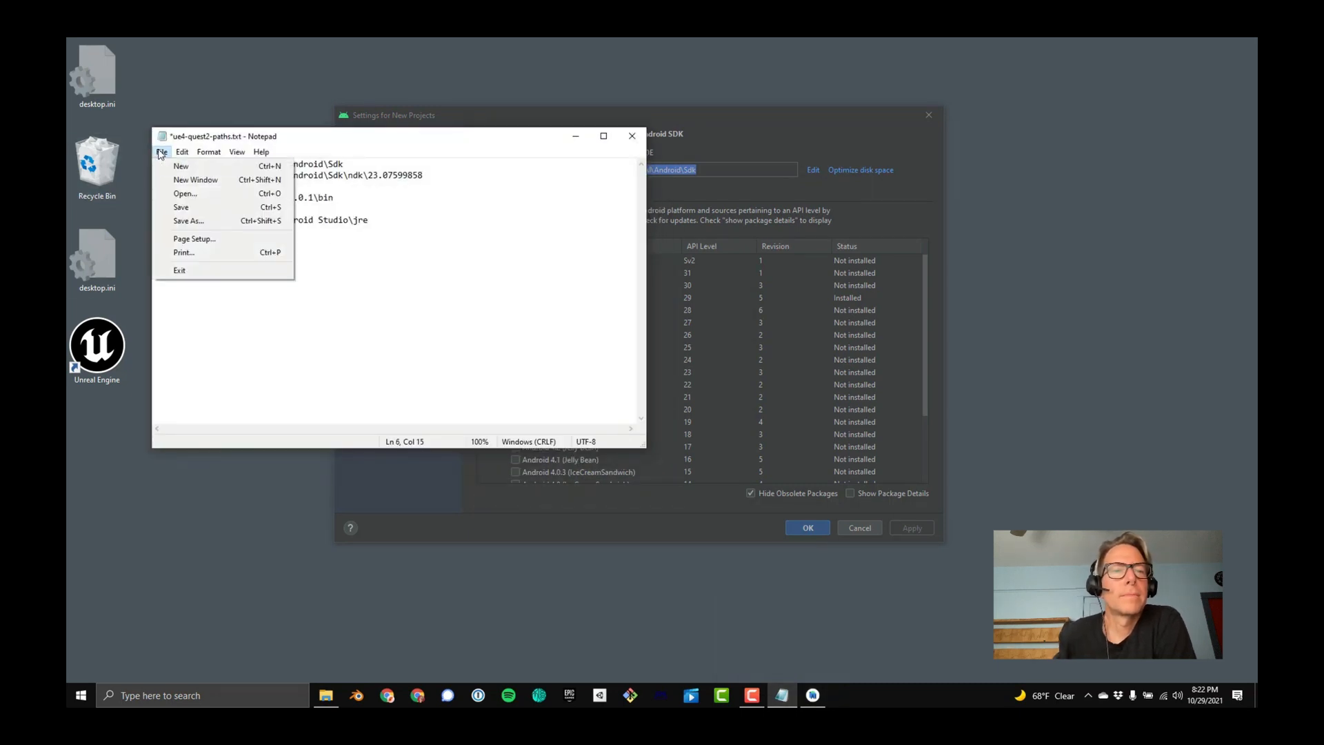
pyautogui.click(177, 164)
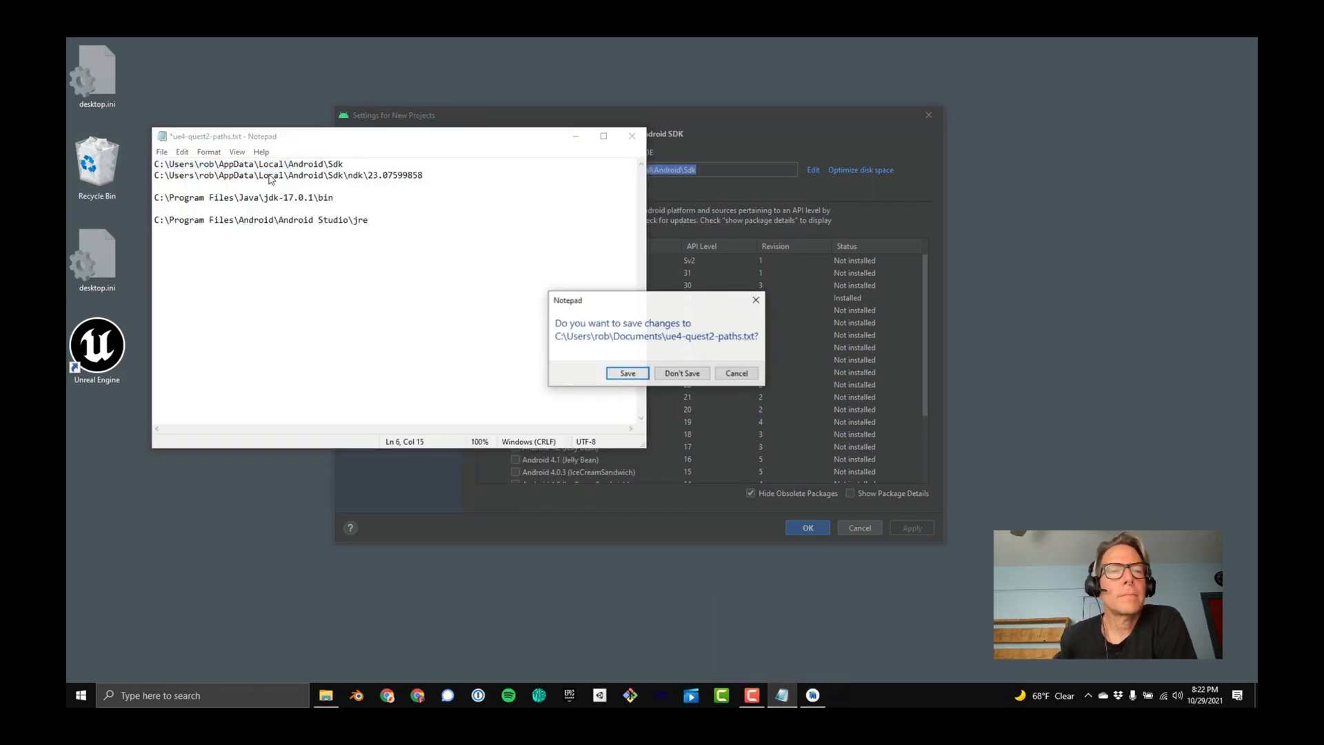
pyautogui.click(682, 373)
pyautogui.rightClick(212, 176)
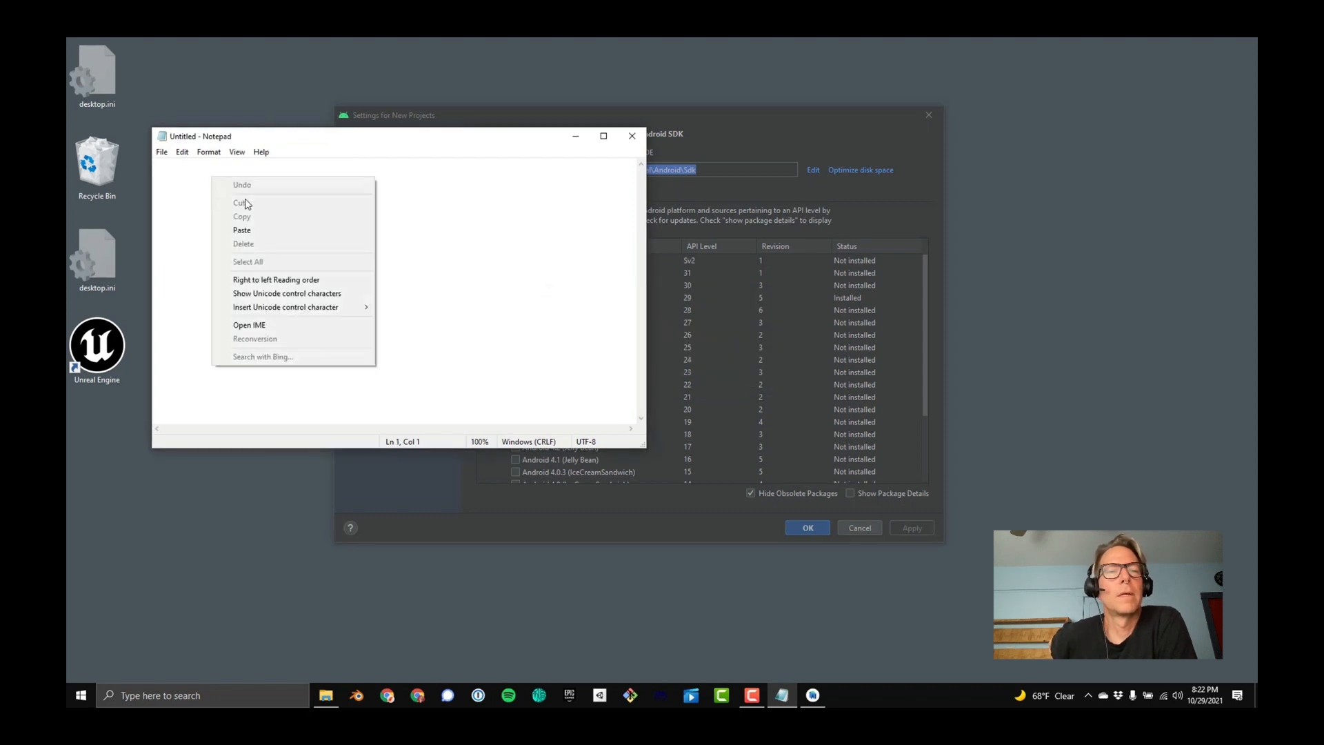
pyautogui.click(238, 229)
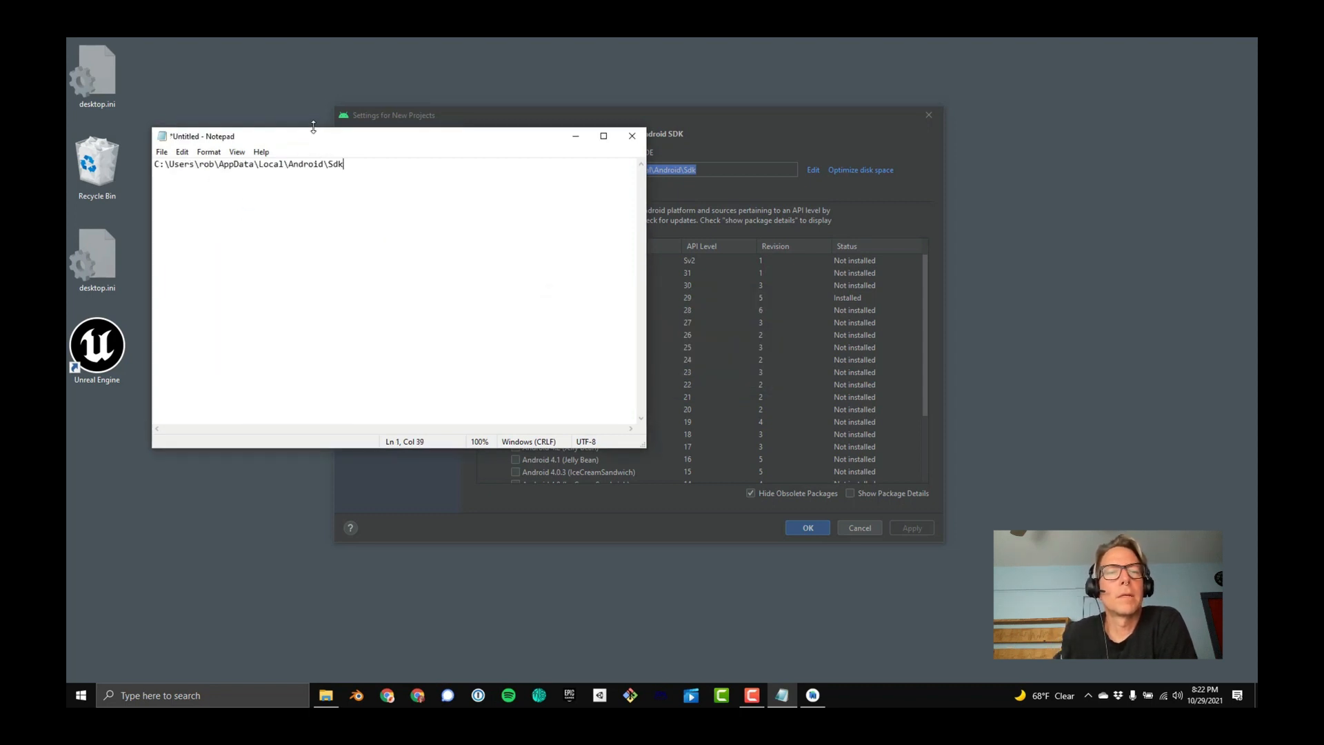
pyautogui.moveTo(319, 144); pyautogui.dragTo(210, 559)
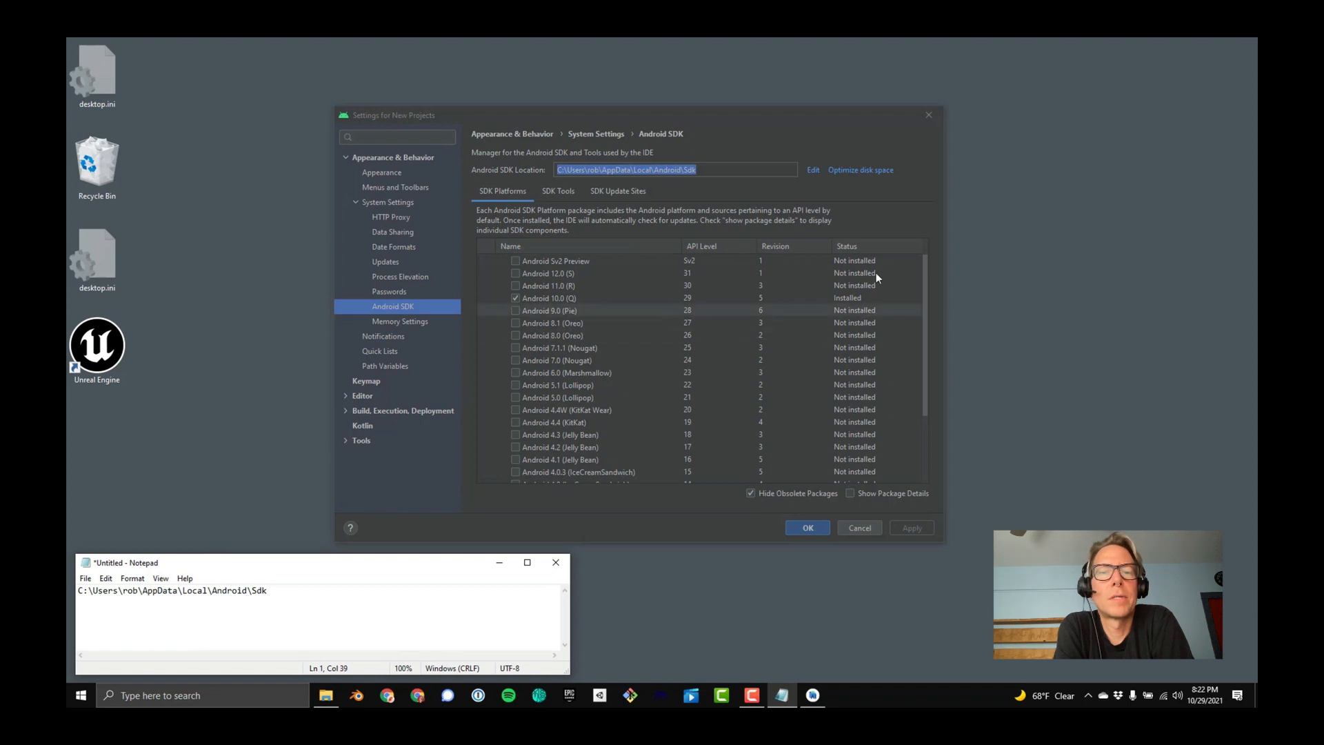
# Check the Android 10.0 (Q) platform entry, and show the package details for the SDK tools.
pyautogui.click(544, 297)
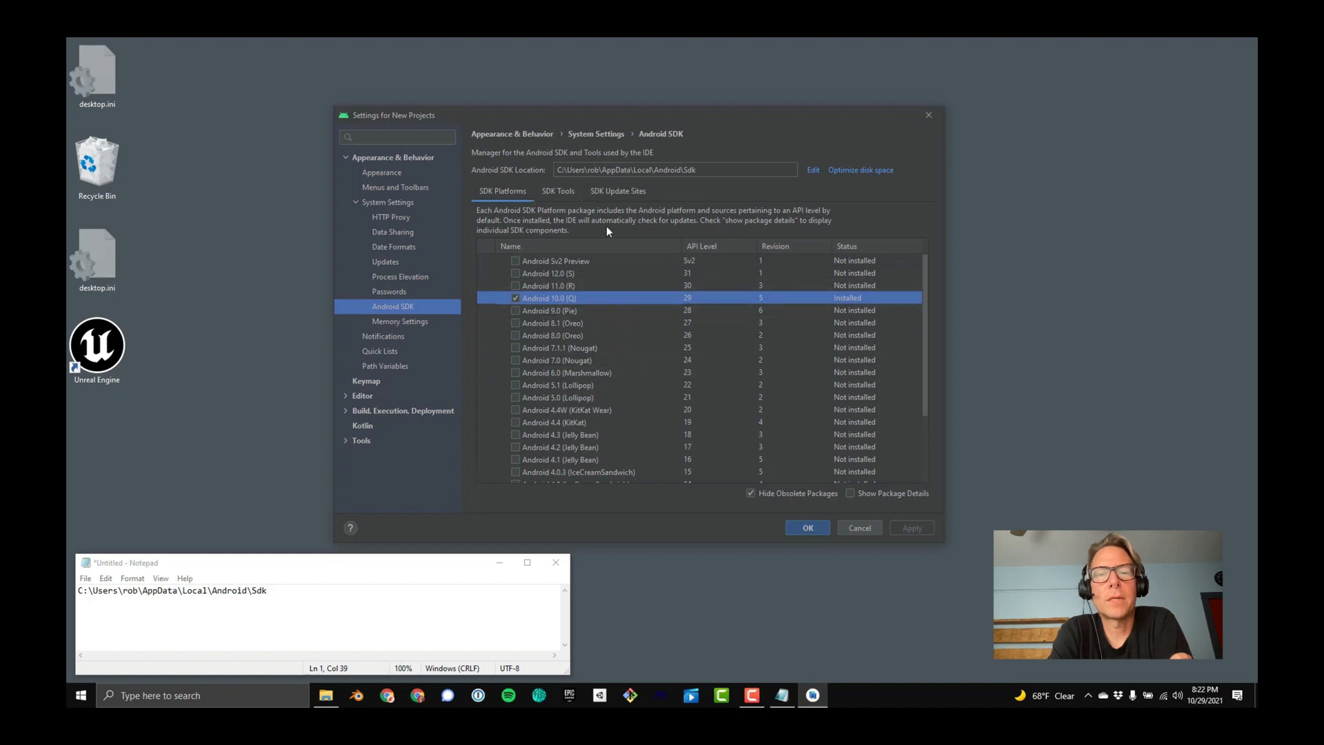
pyautogui.click(549, 192)
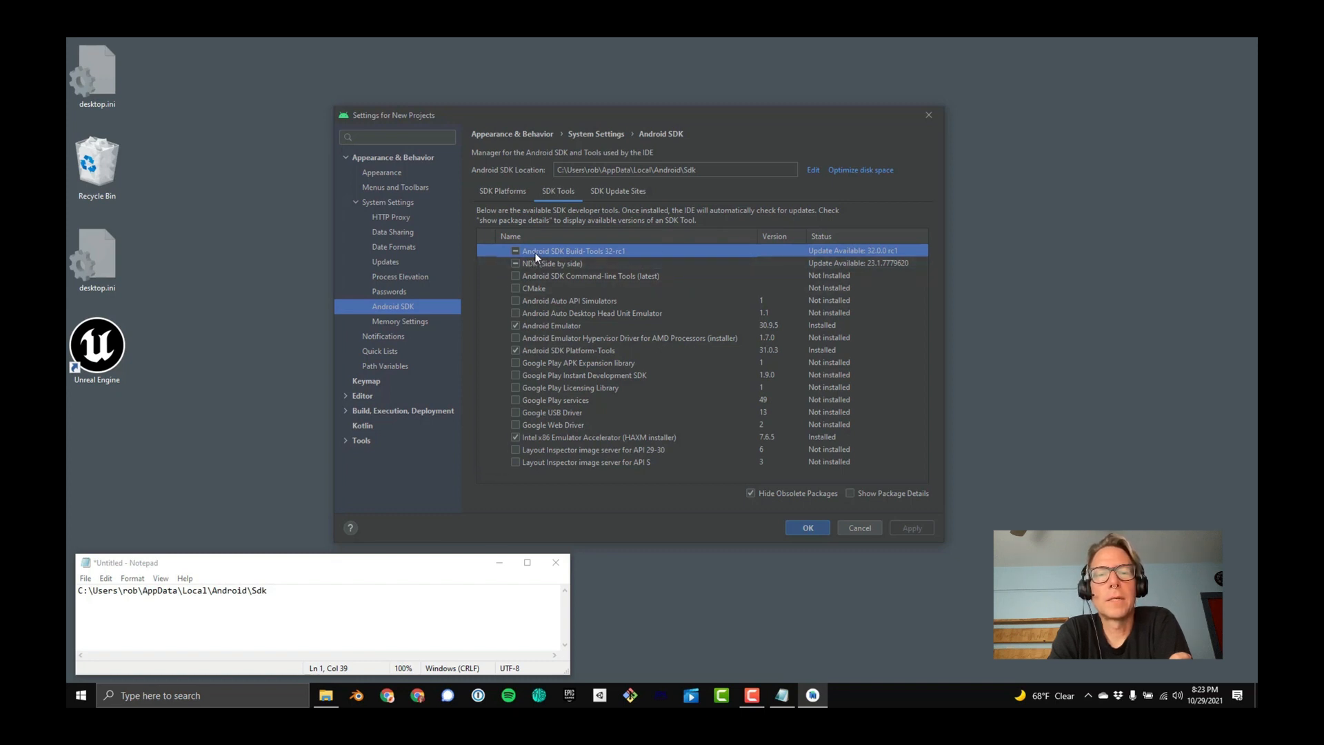
pyautogui.click(850, 493)
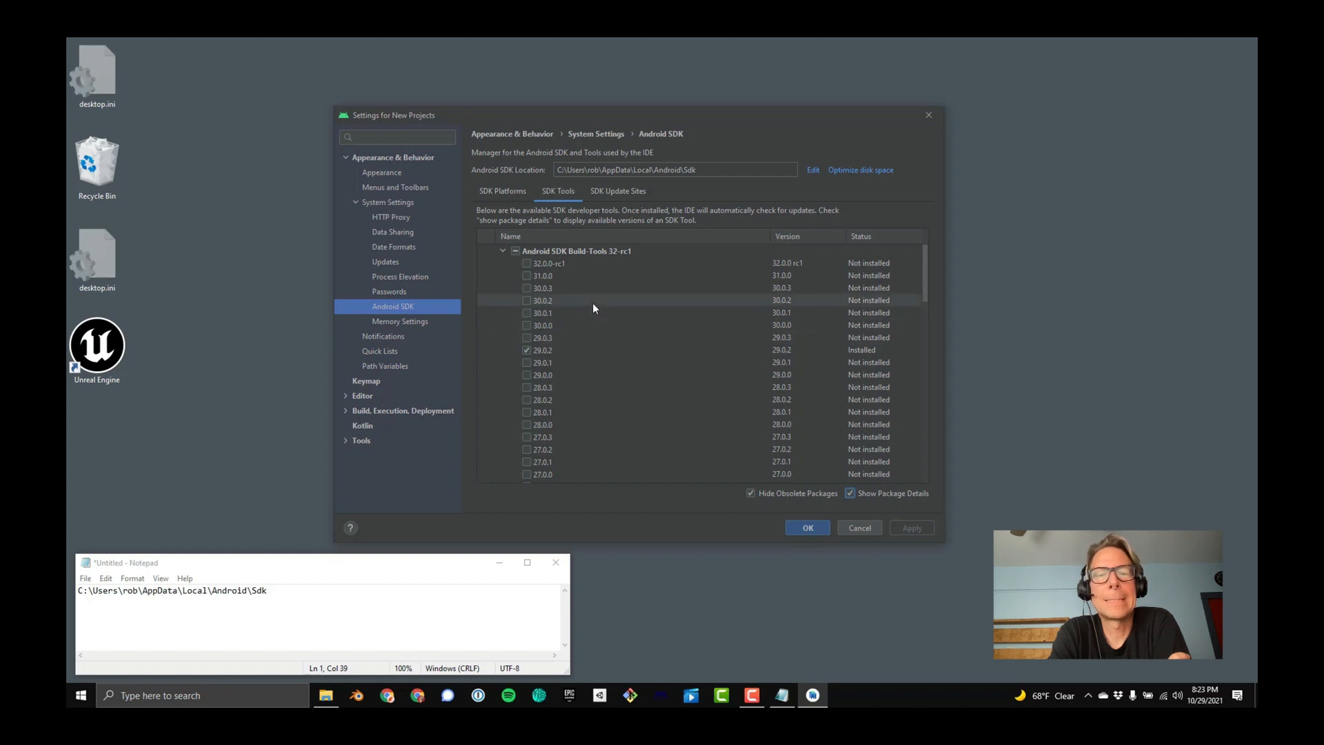
# Review the package versions of the build tools, NDK, command-line tools and CMake, then accept the SDK settings and close Android Studio.
pyautogui.scroll(-12, 668, 316)
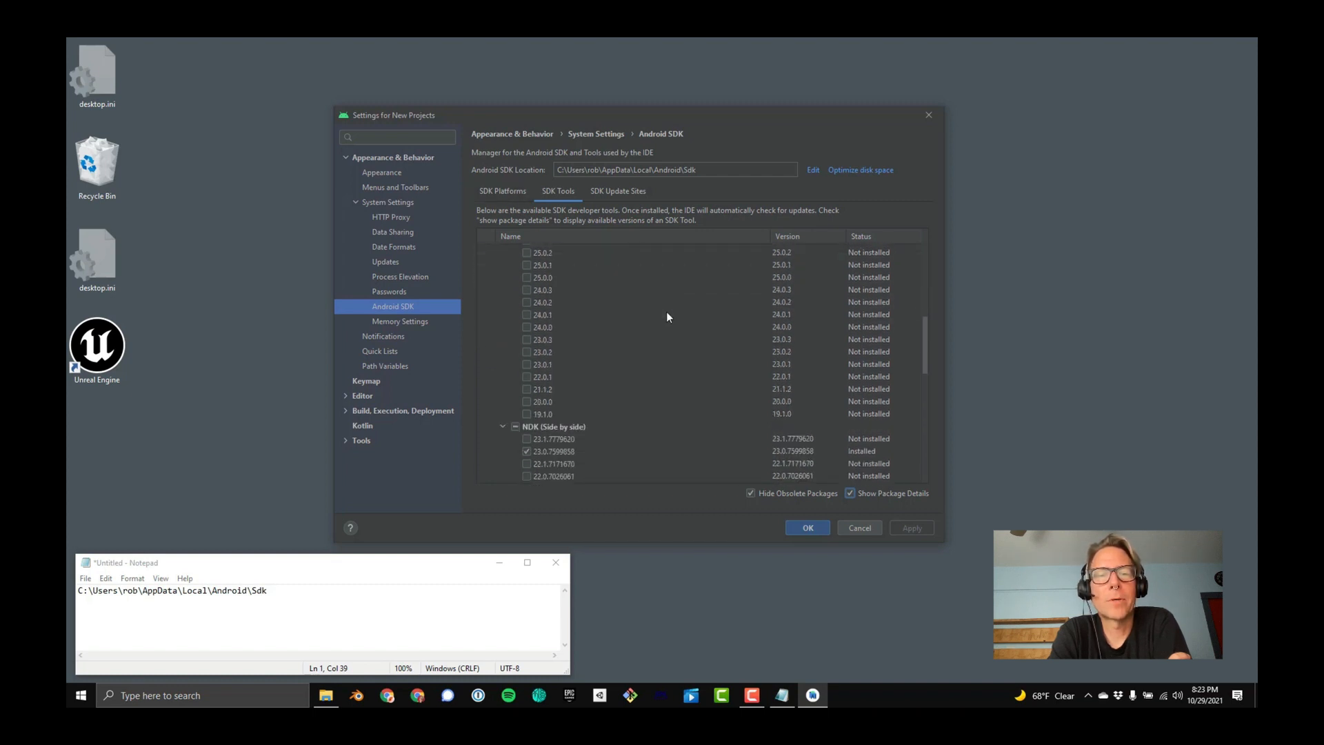
pyautogui.scroll(2, 666, 312)
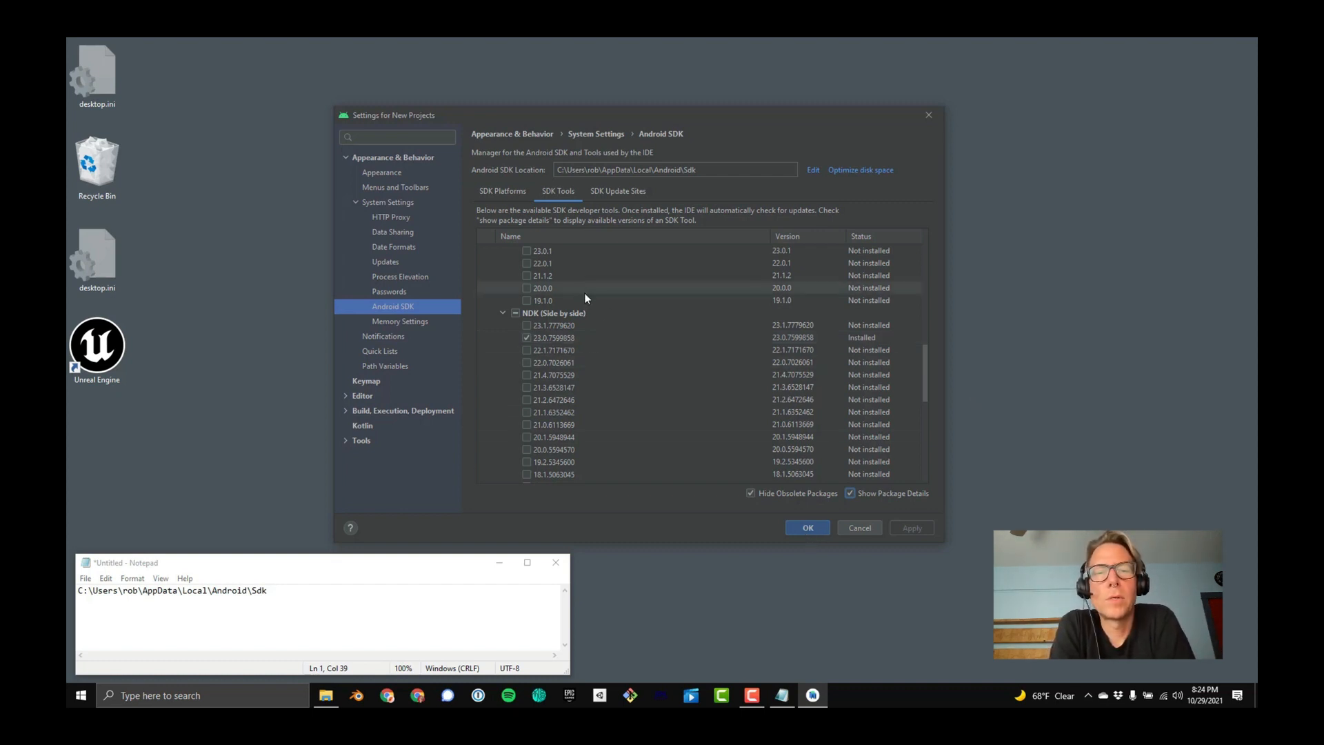
pyautogui.scroll(-4, 584, 293)
pyautogui.scroll(-1, 636, 325)
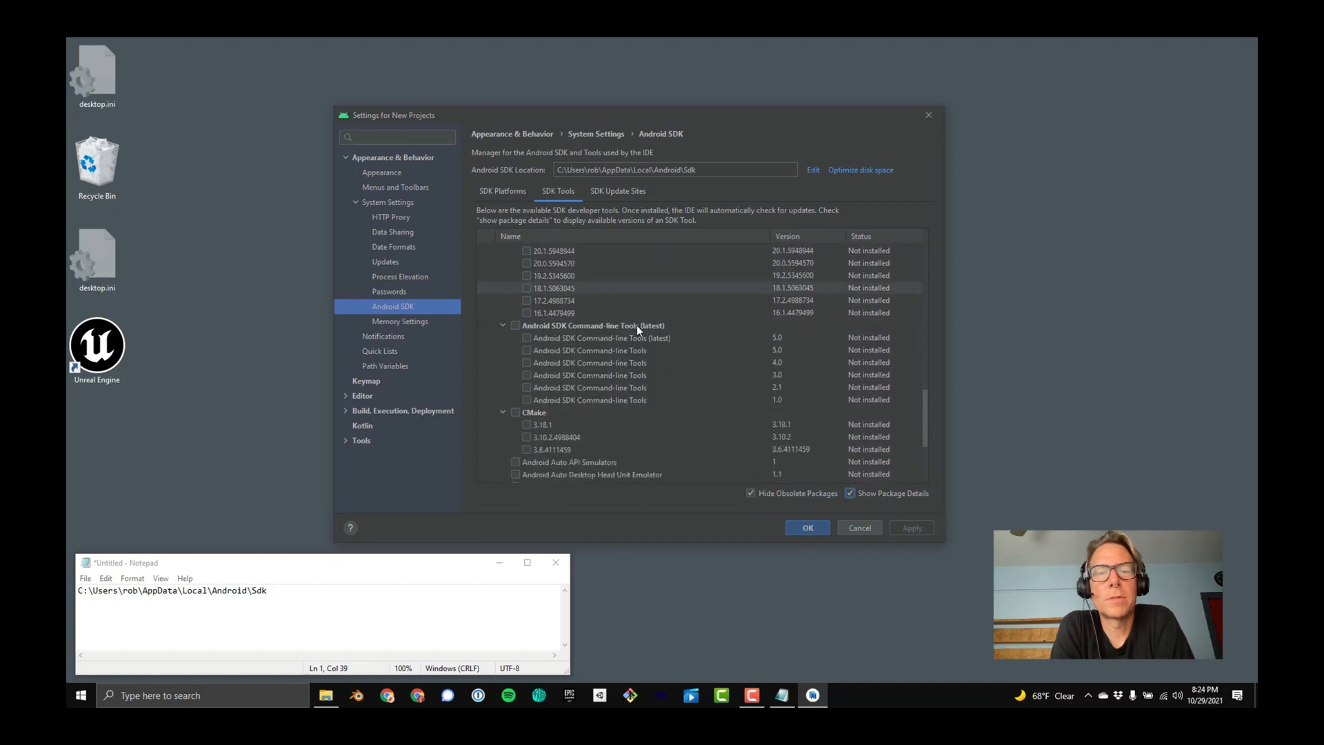
pyautogui.scroll(-3, 646, 355)
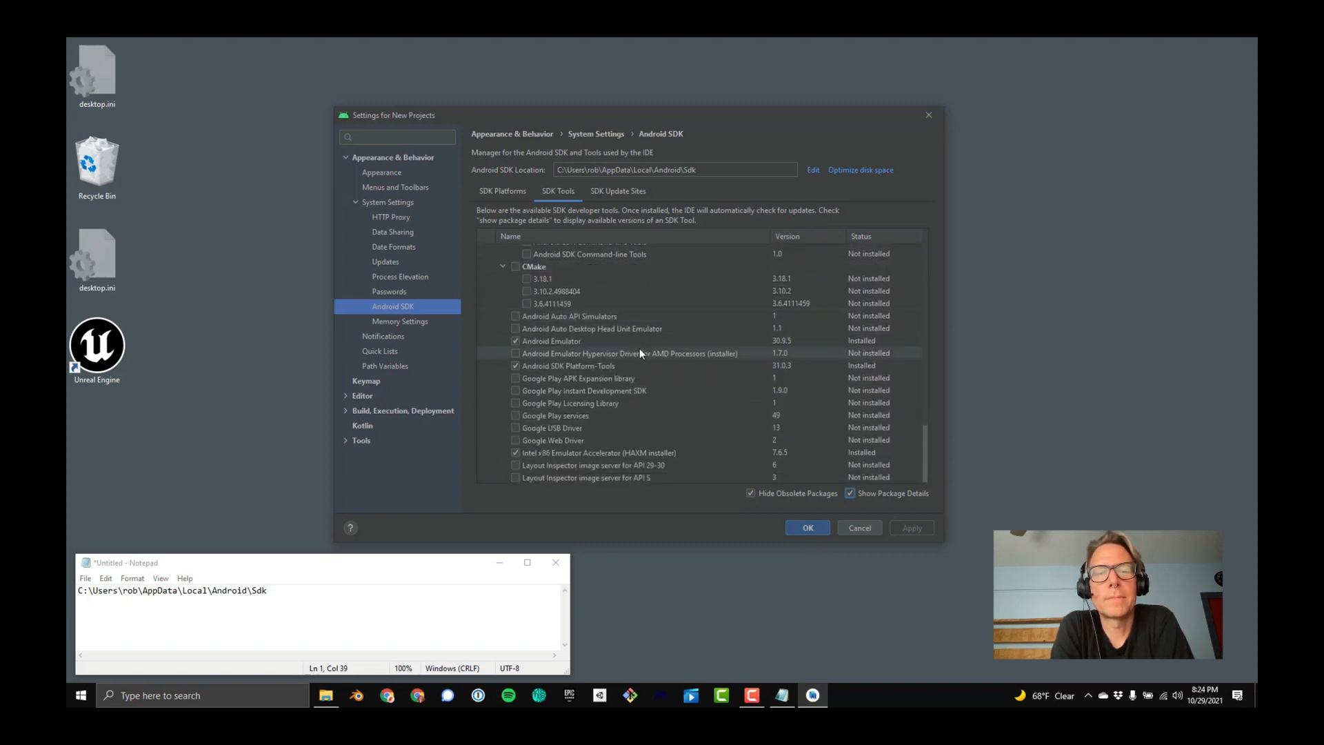
pyautogui.scroll(5, 676, 365)
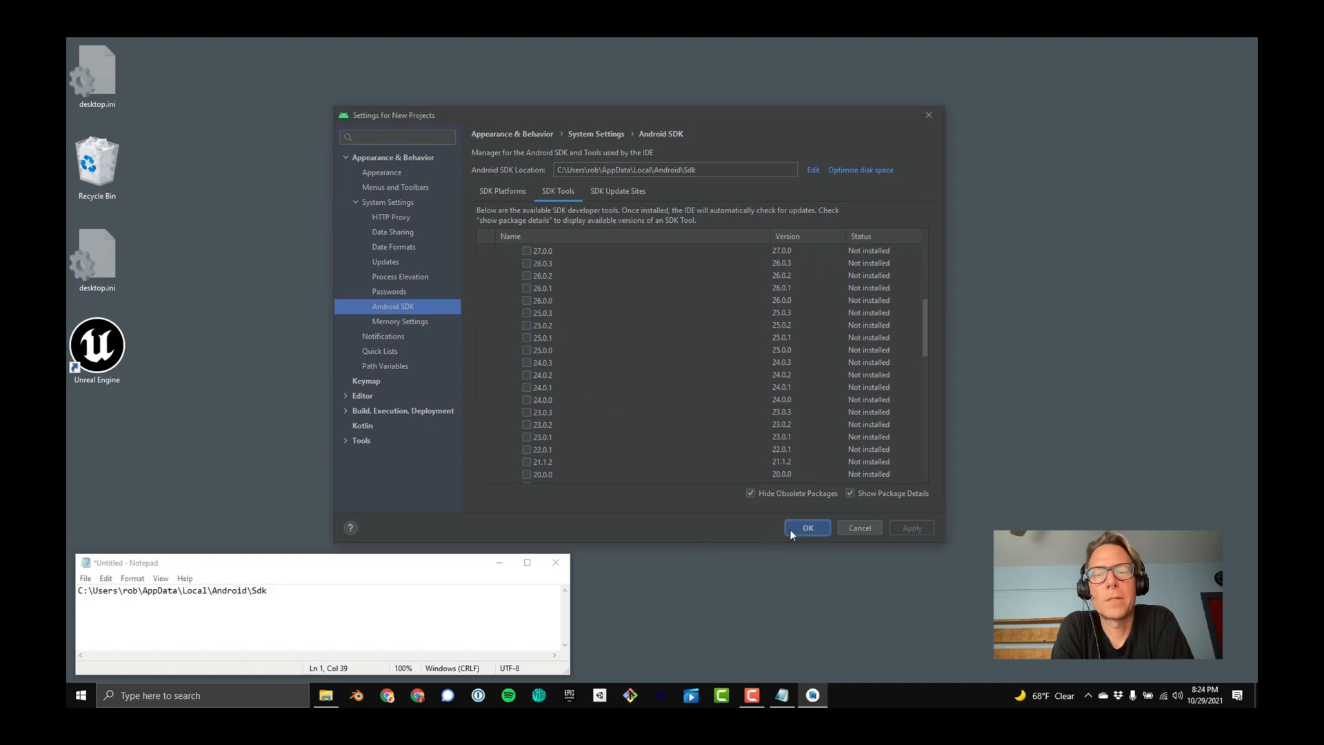
pyautogui.click(789, 528)
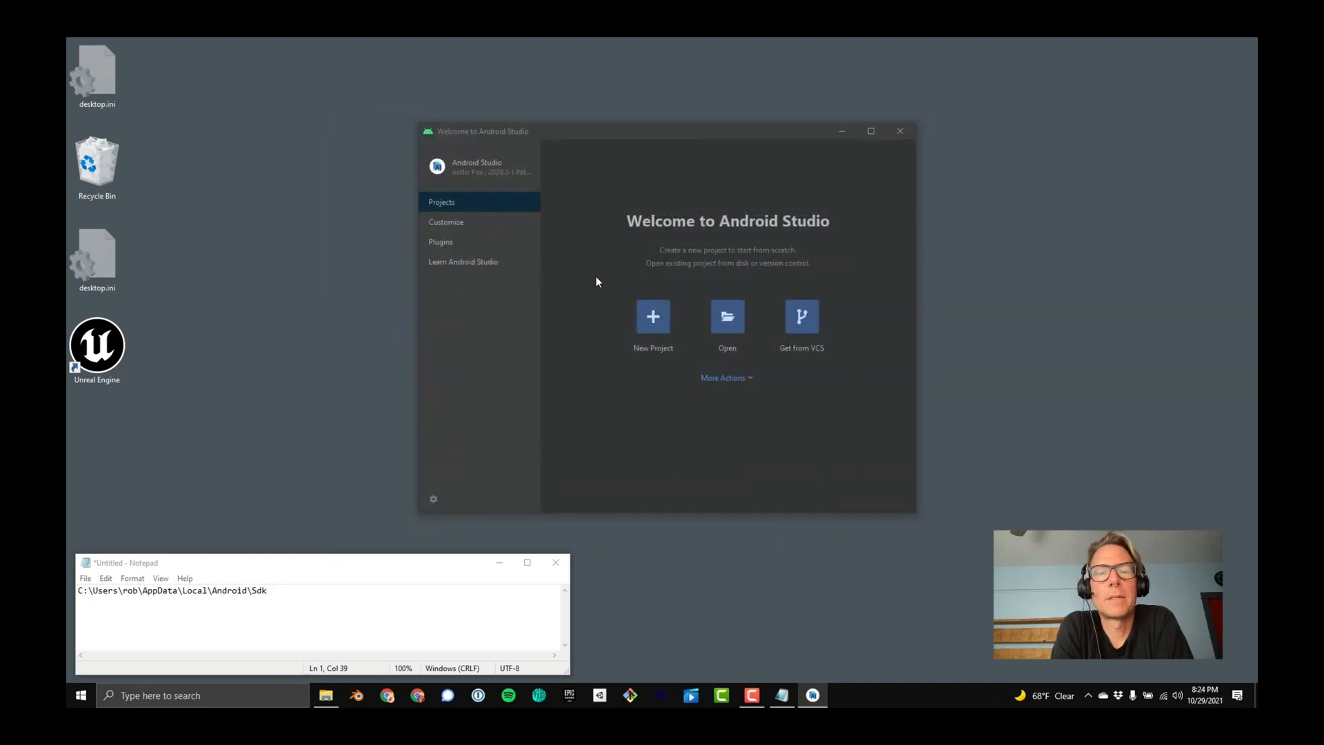
pyautogui.click(899, 132)
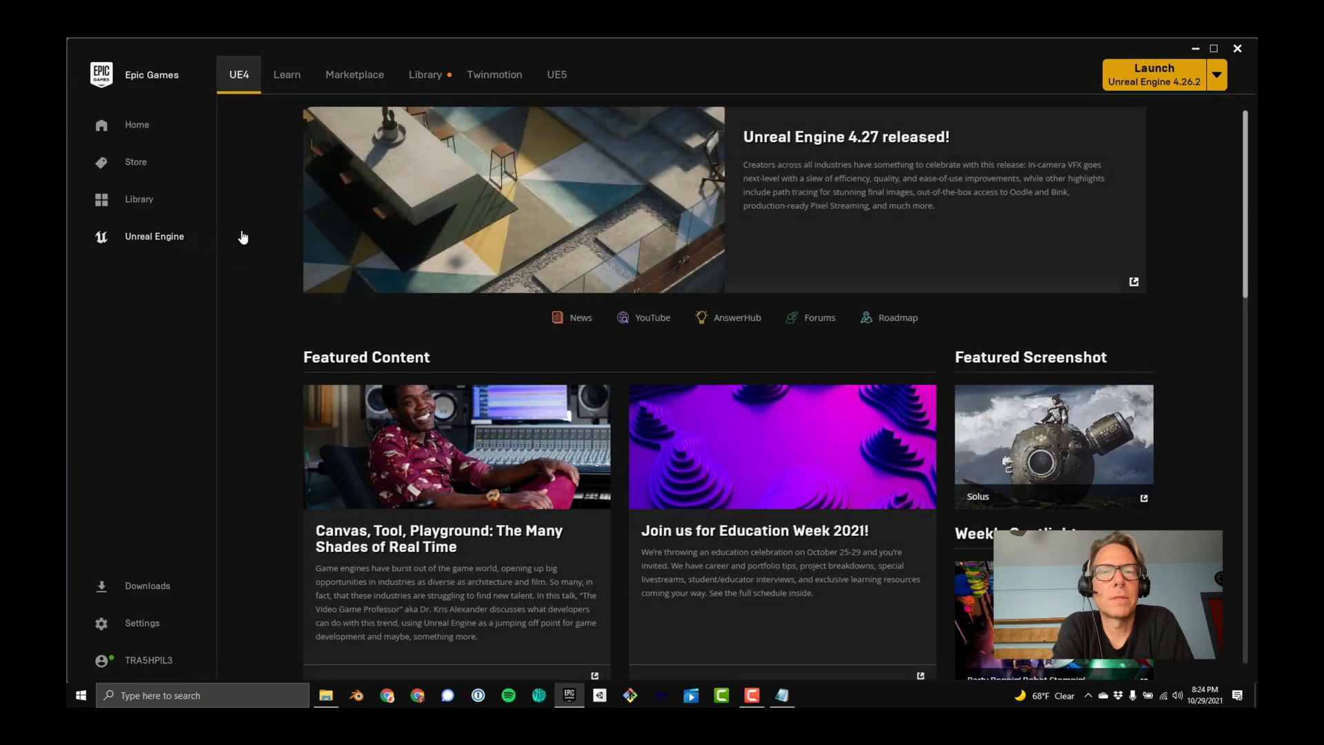
# Open NewVRProject from the Epic Games Launcher's Unreal Engine library, and bring up its Android SDK project settings.
pyautogui.click(423, 74)
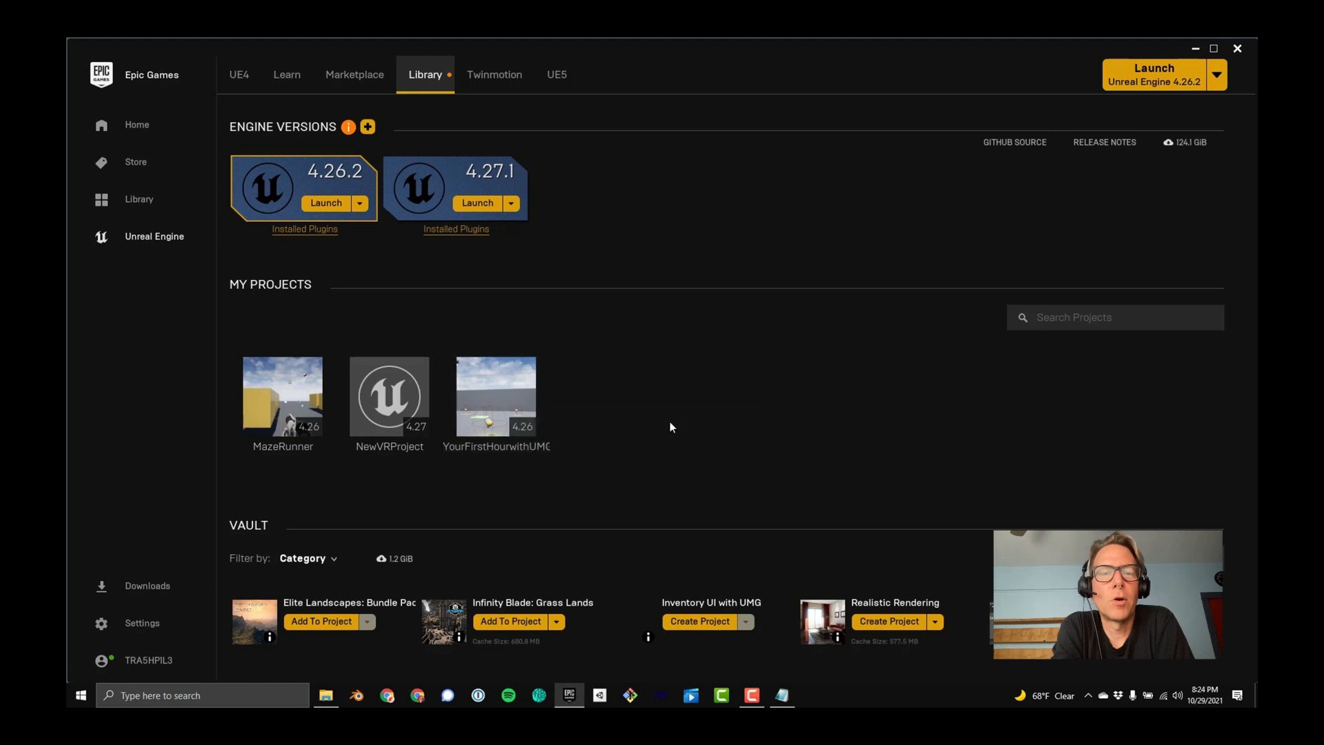
pyautogui.doubleClick(392, 367)
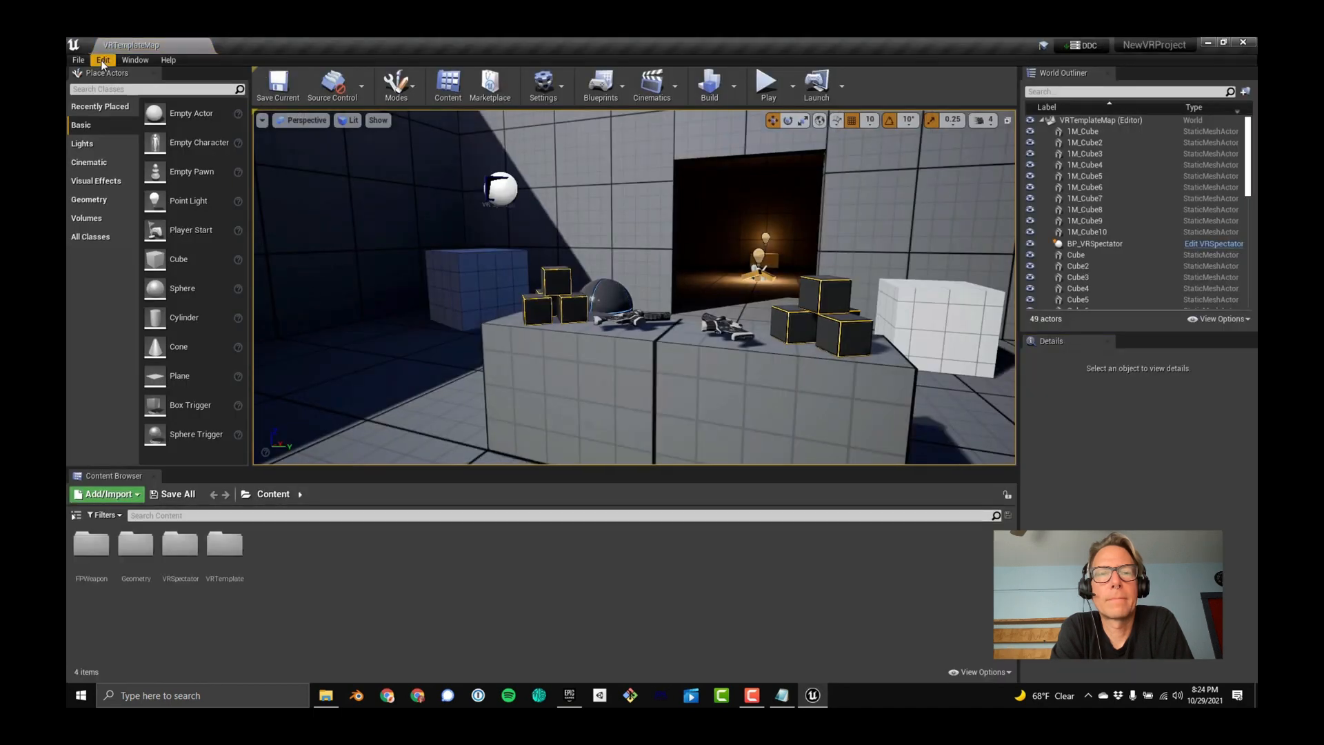
pyautogui.click(102, 60)
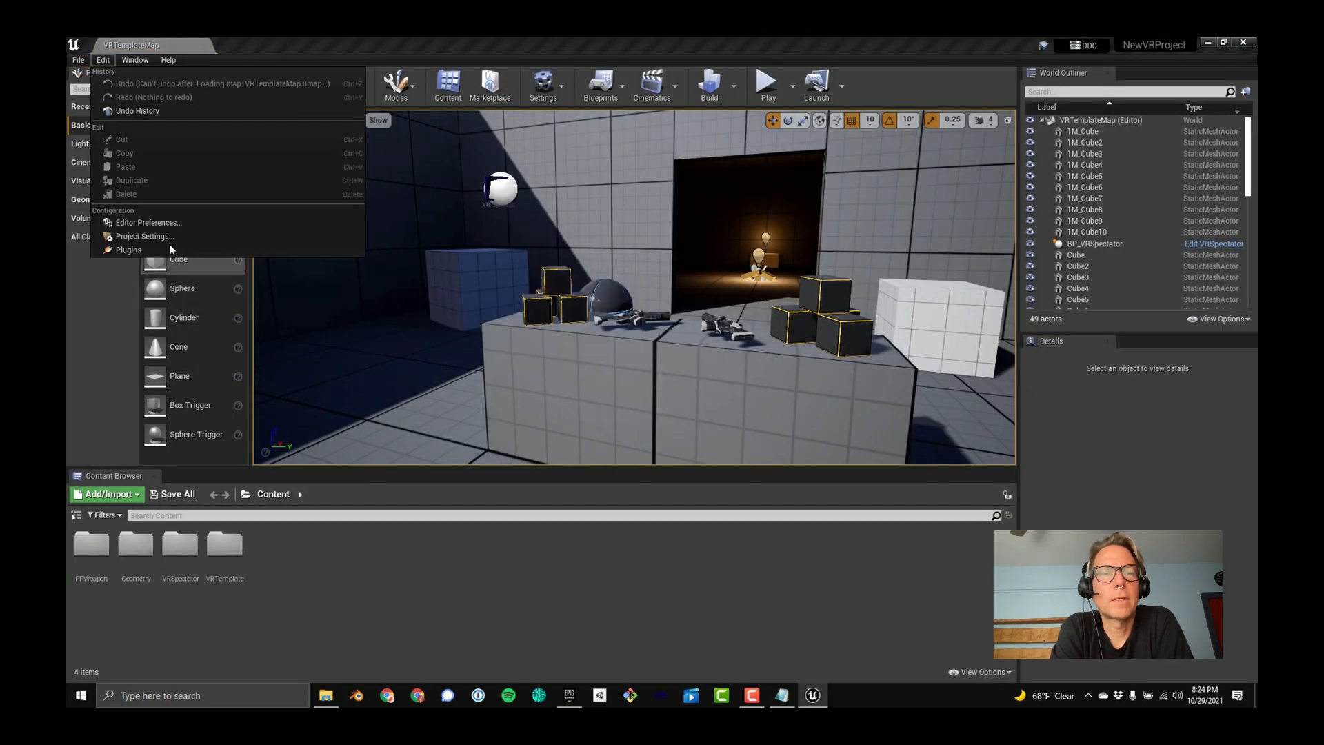
pyautogui.click(145, 236)
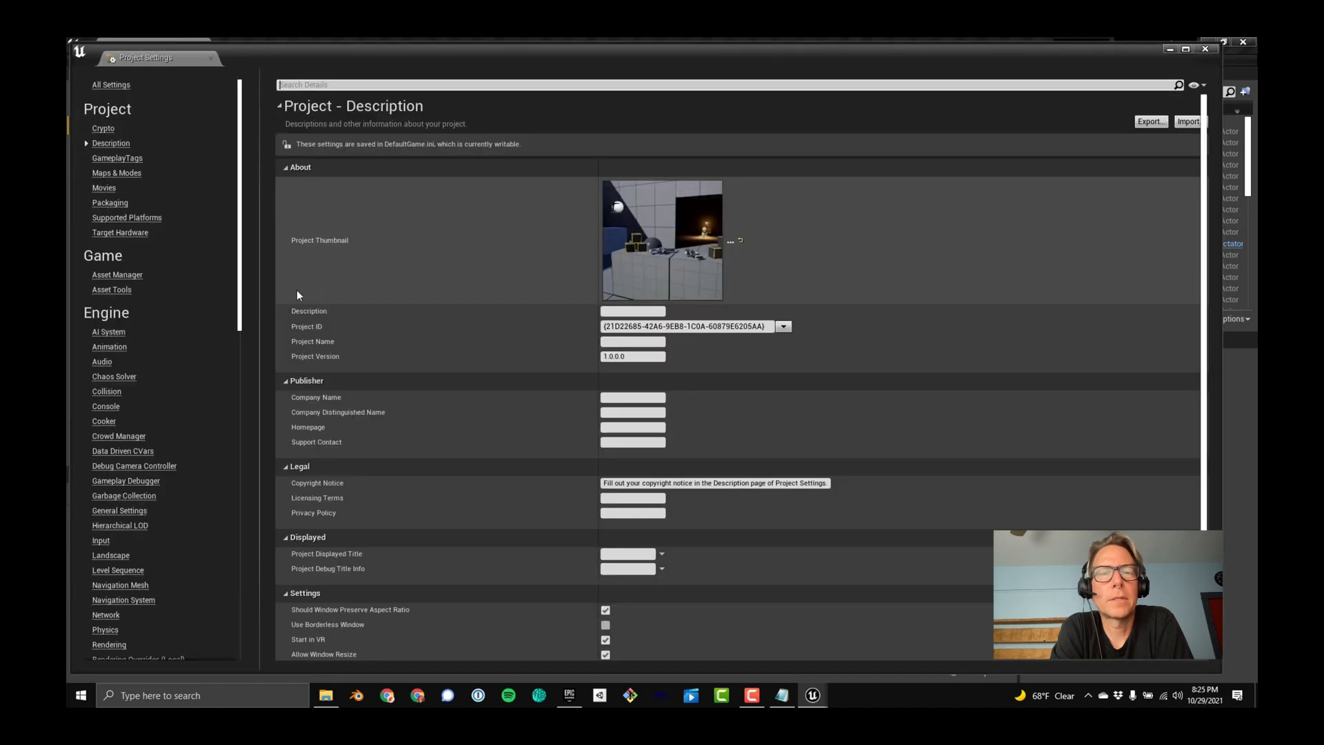
pyautogui.scroll(-5, 199, 400)
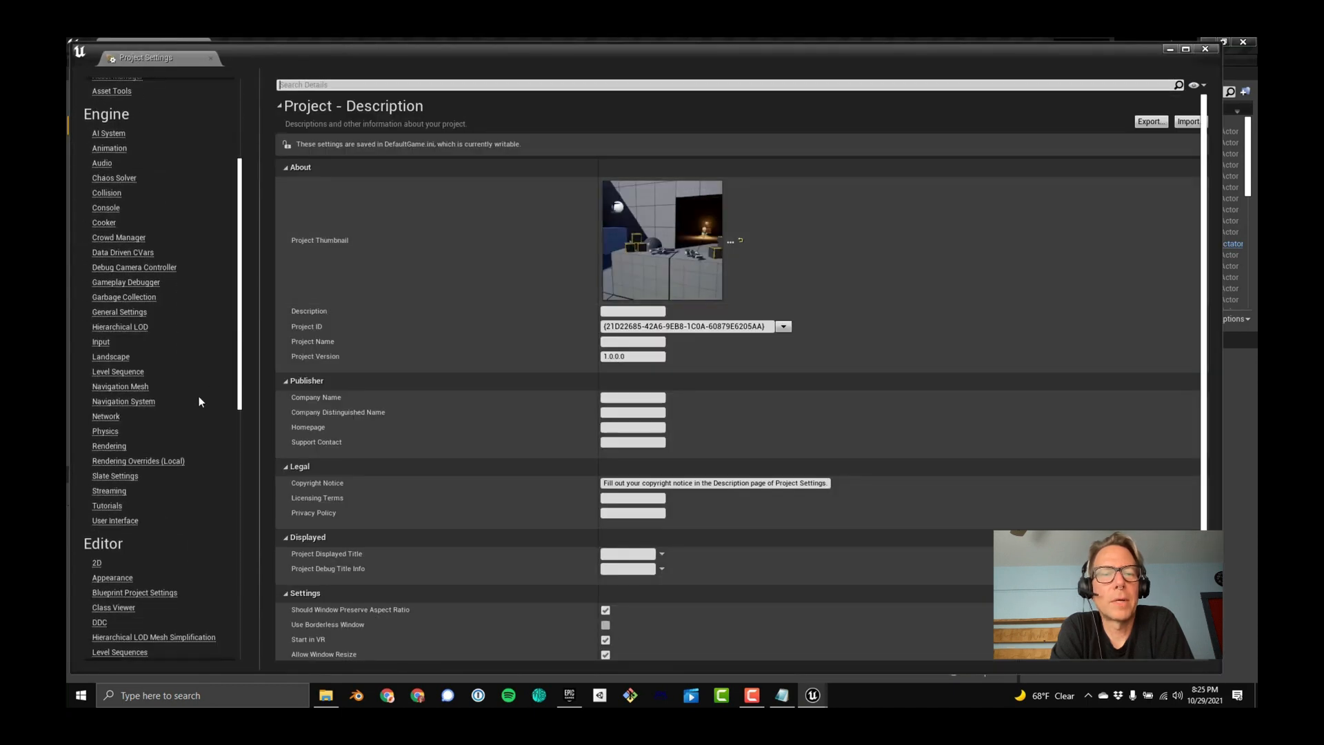
pyautogui.scroll(-9, 199, 401)
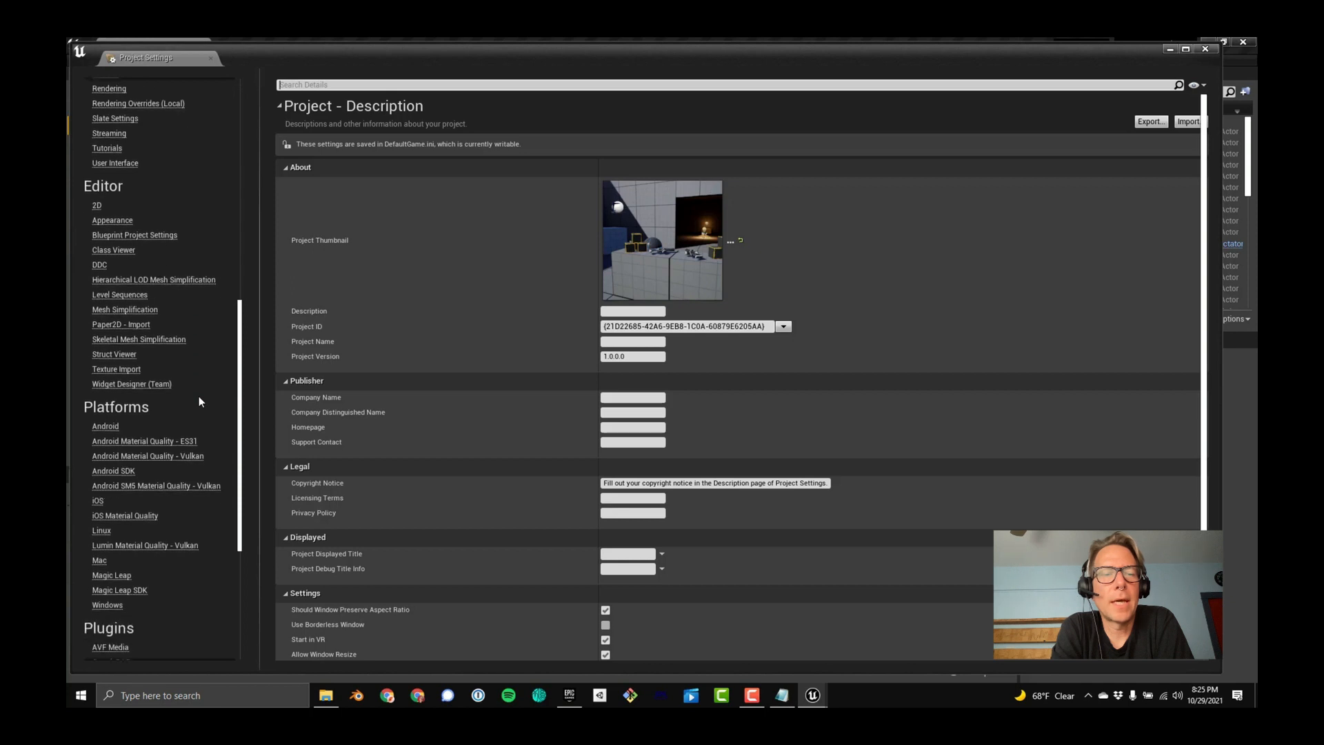
pyautogui.click(114, 471)
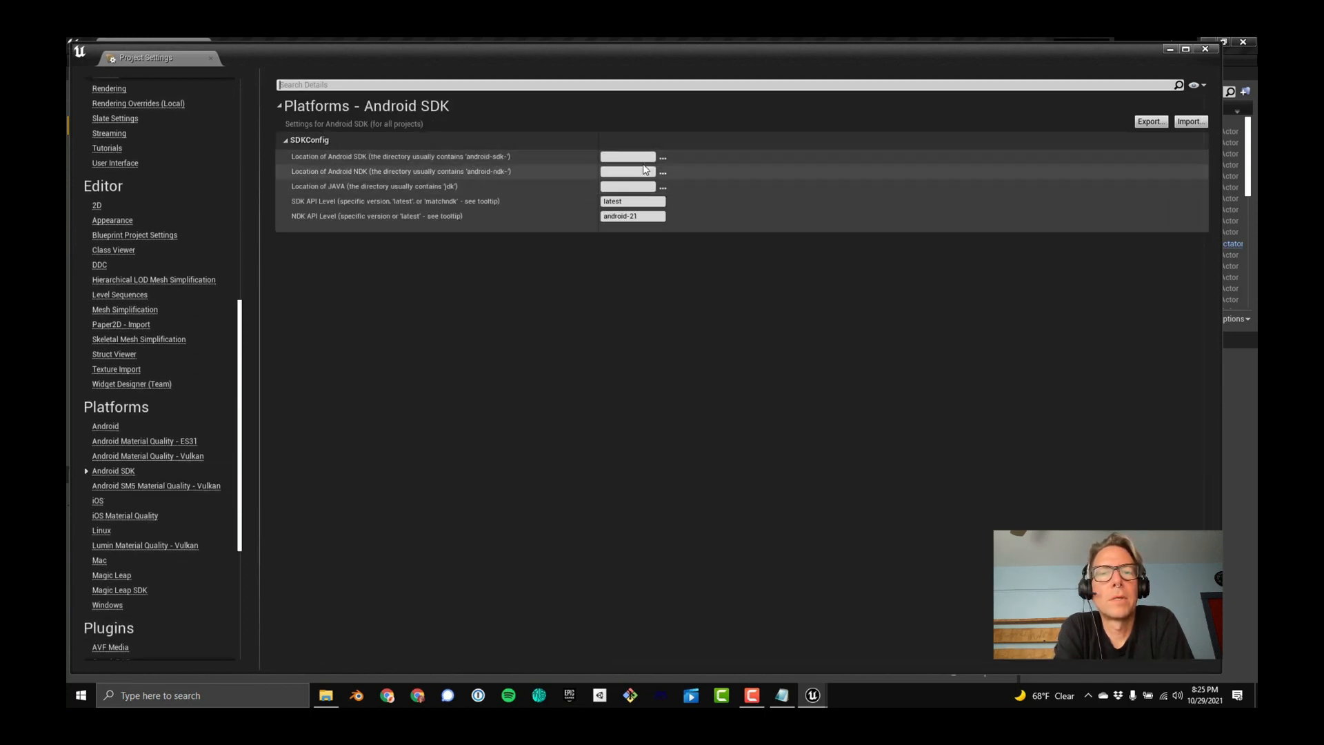
pyautogui.click(662, 158)
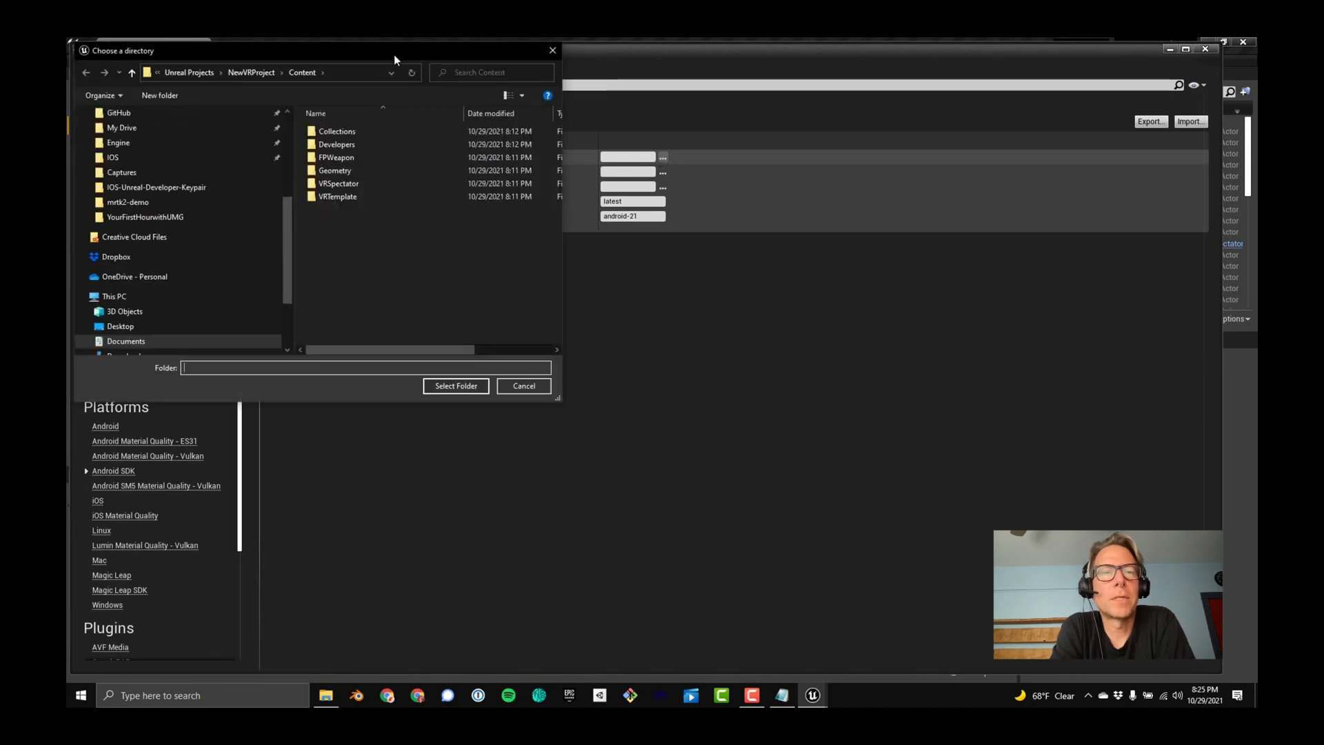
pyautogui.moveTo(394, 54); pyautogui.dragTo(998, 149)
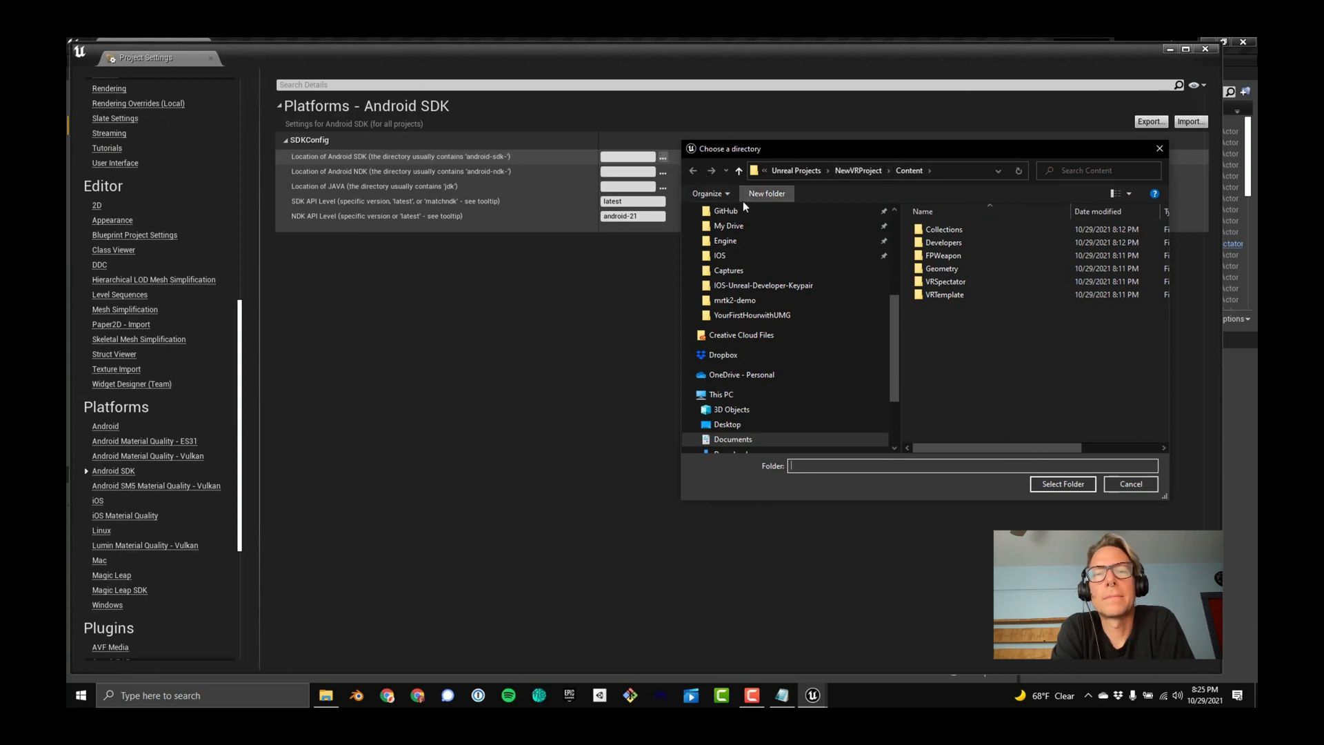
pyautogui.scroll(1, 792, 235)
pyautogui.scroll(4, 792, 234)
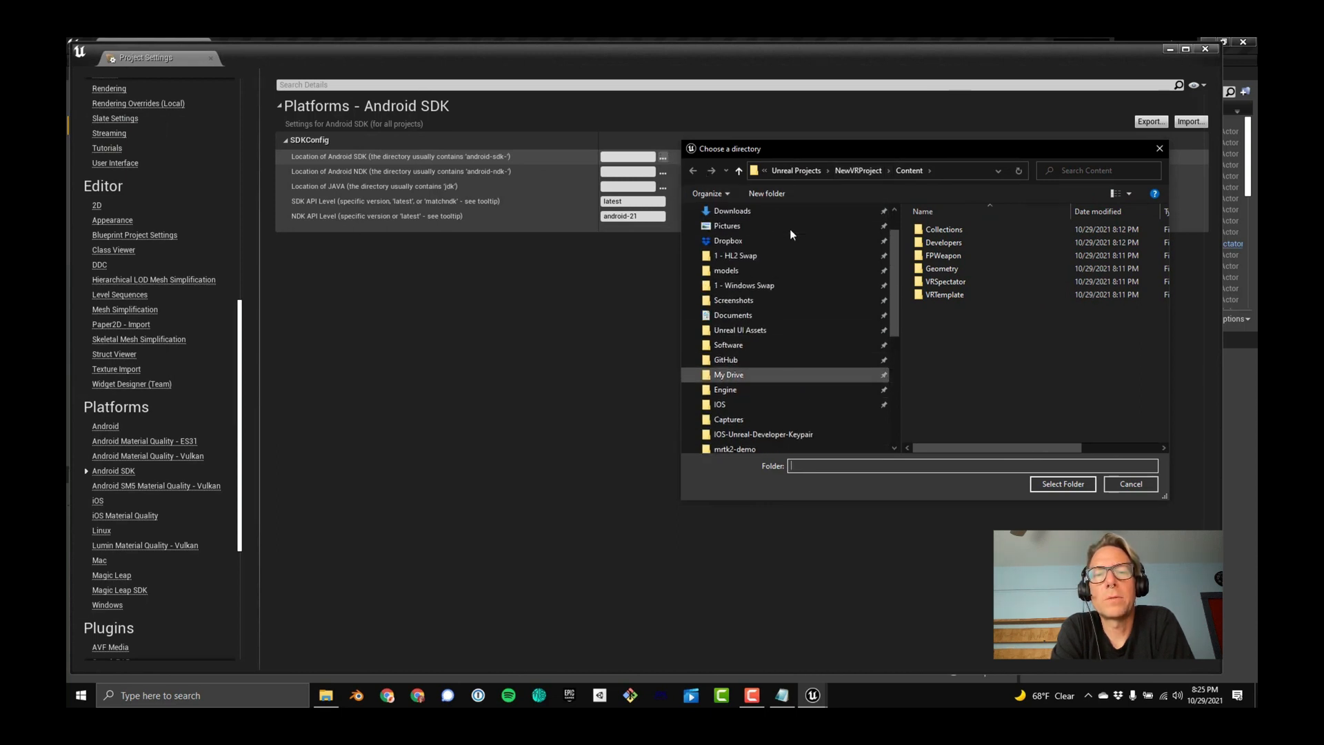
pyautogui.scroll(-5, 782, 237)
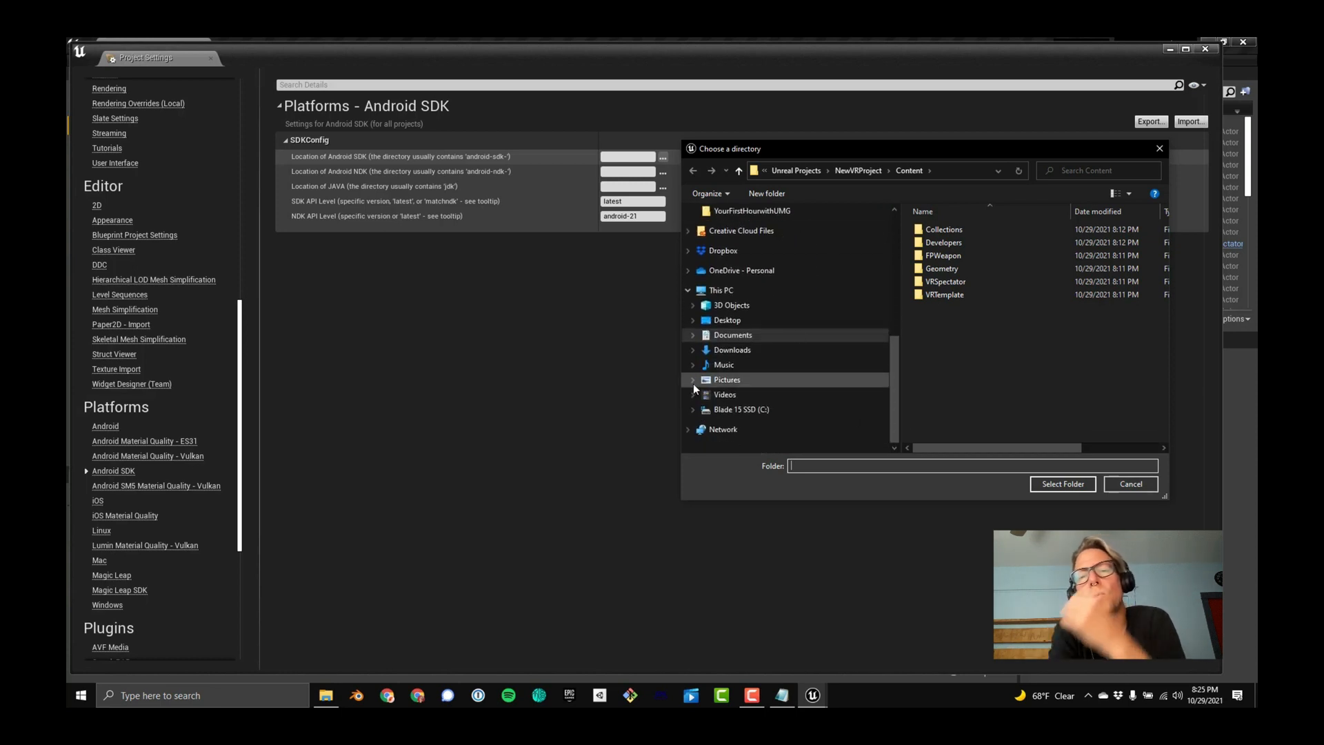
pyautogui.scroll(2, 777, 353)
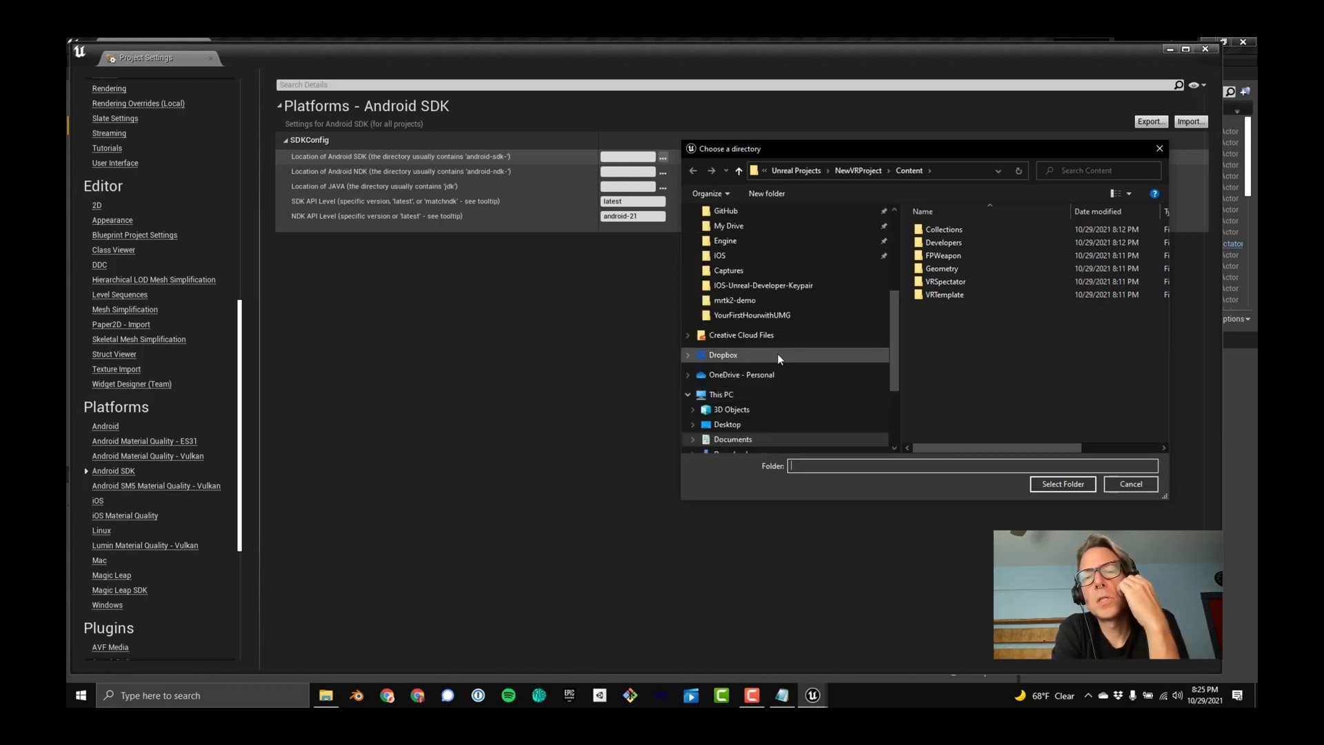
pyautogui.scroll(-3, 792, 352)
pyautogui.click(770, 378)
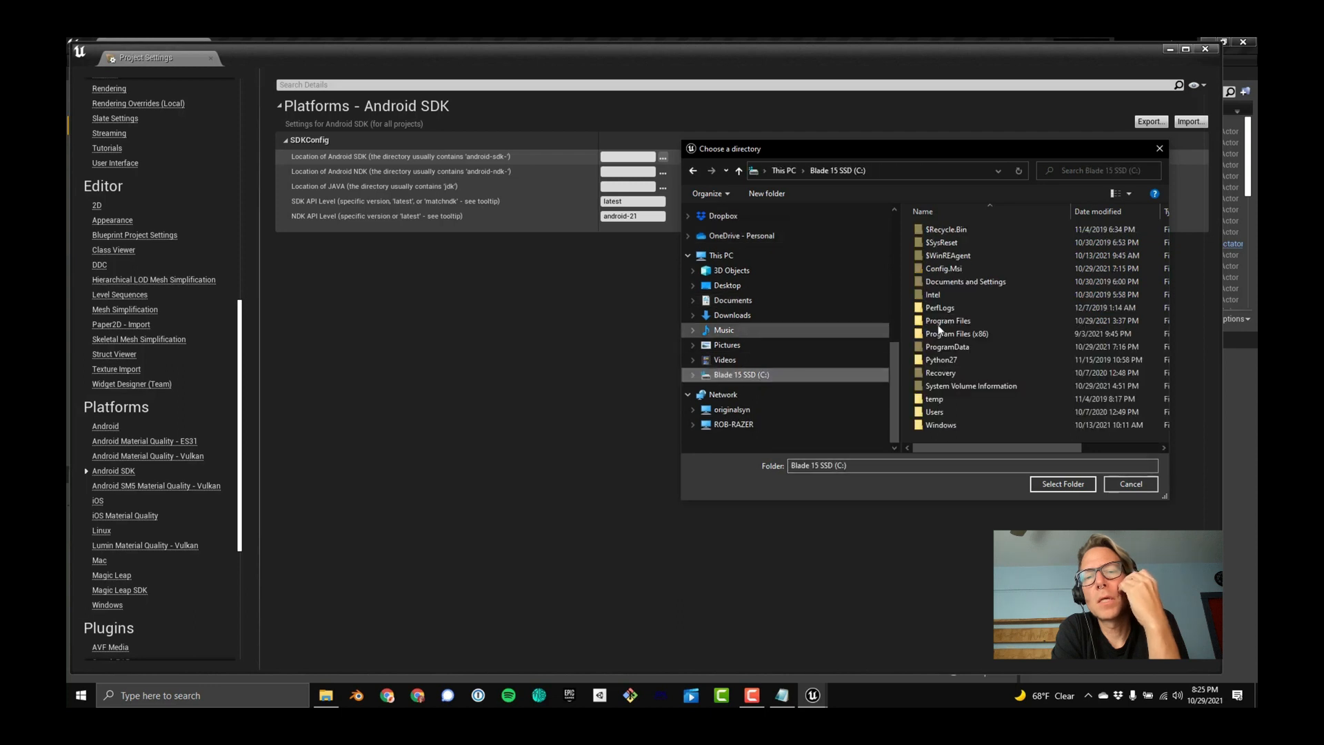
pyautogui.click(958, 324)
pyautogui.doubleClick(958, 325)
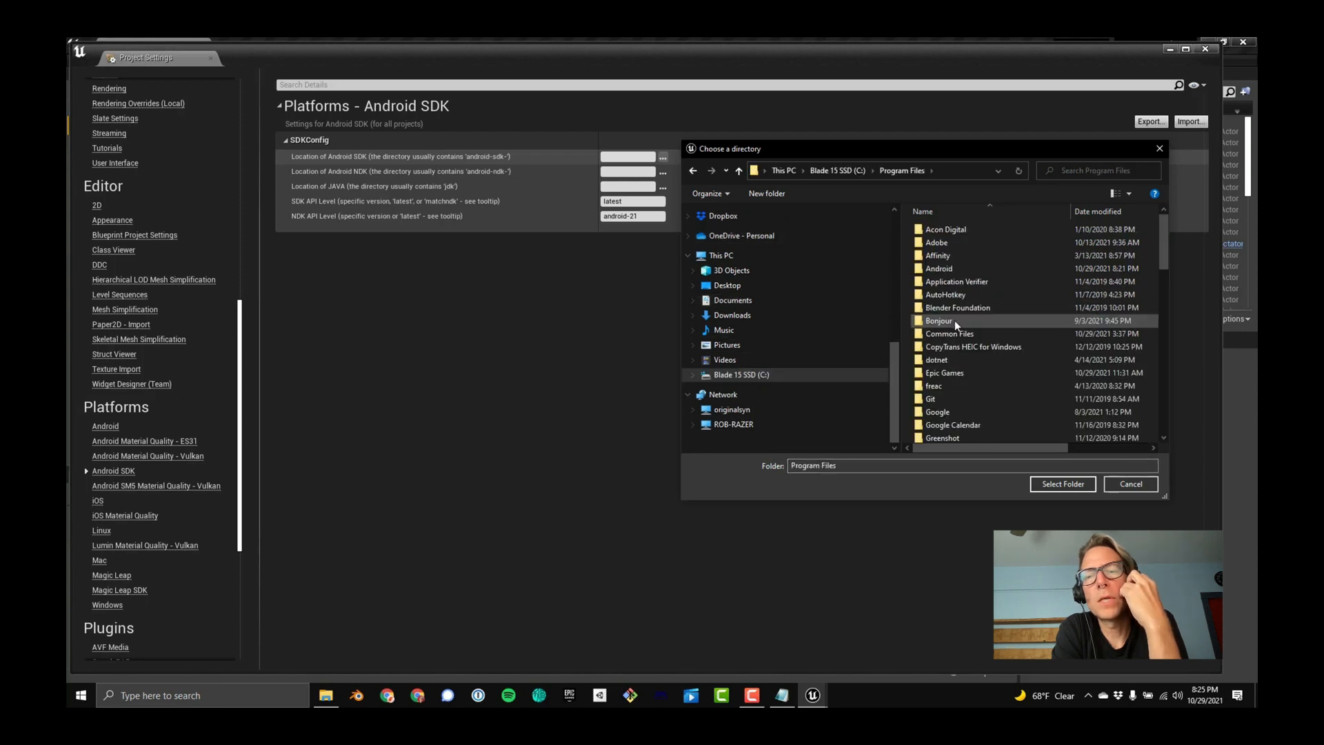
pyautogui.doubleClick(970, 272)
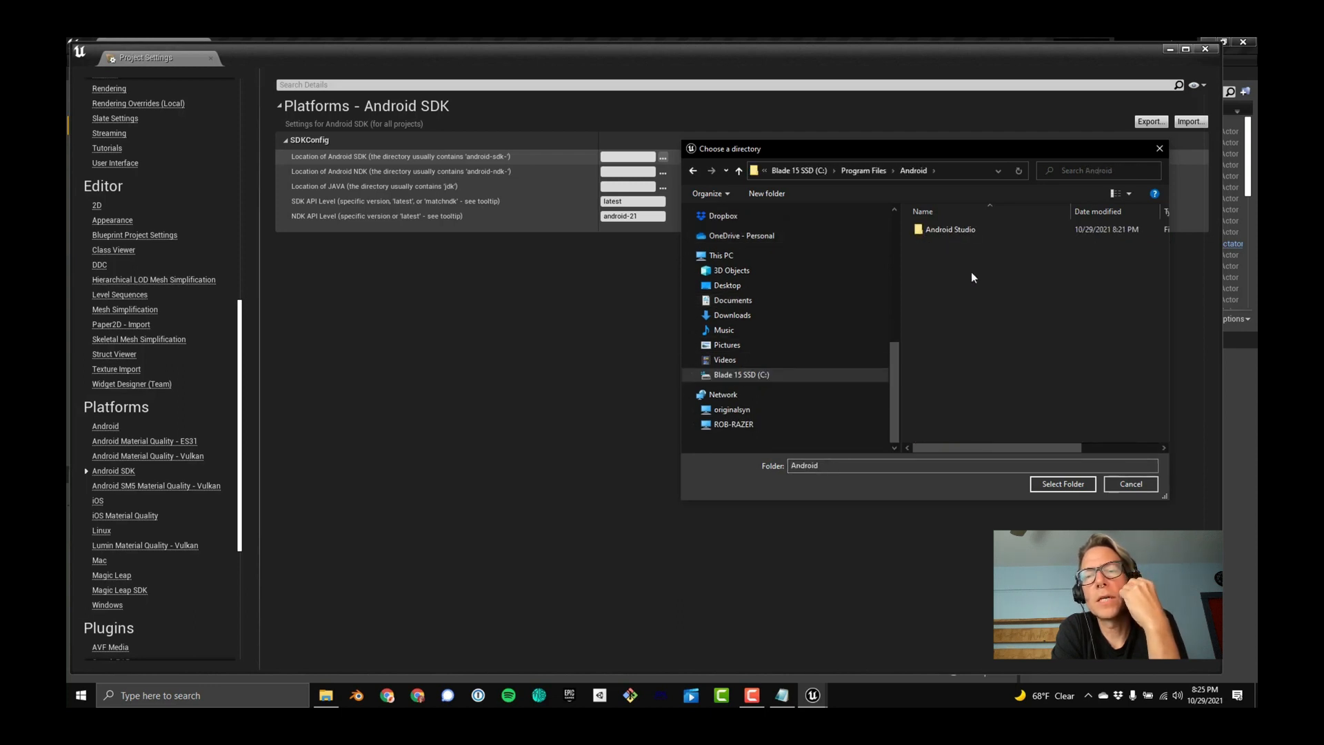
pyautogui.doubleClick(929, 230)
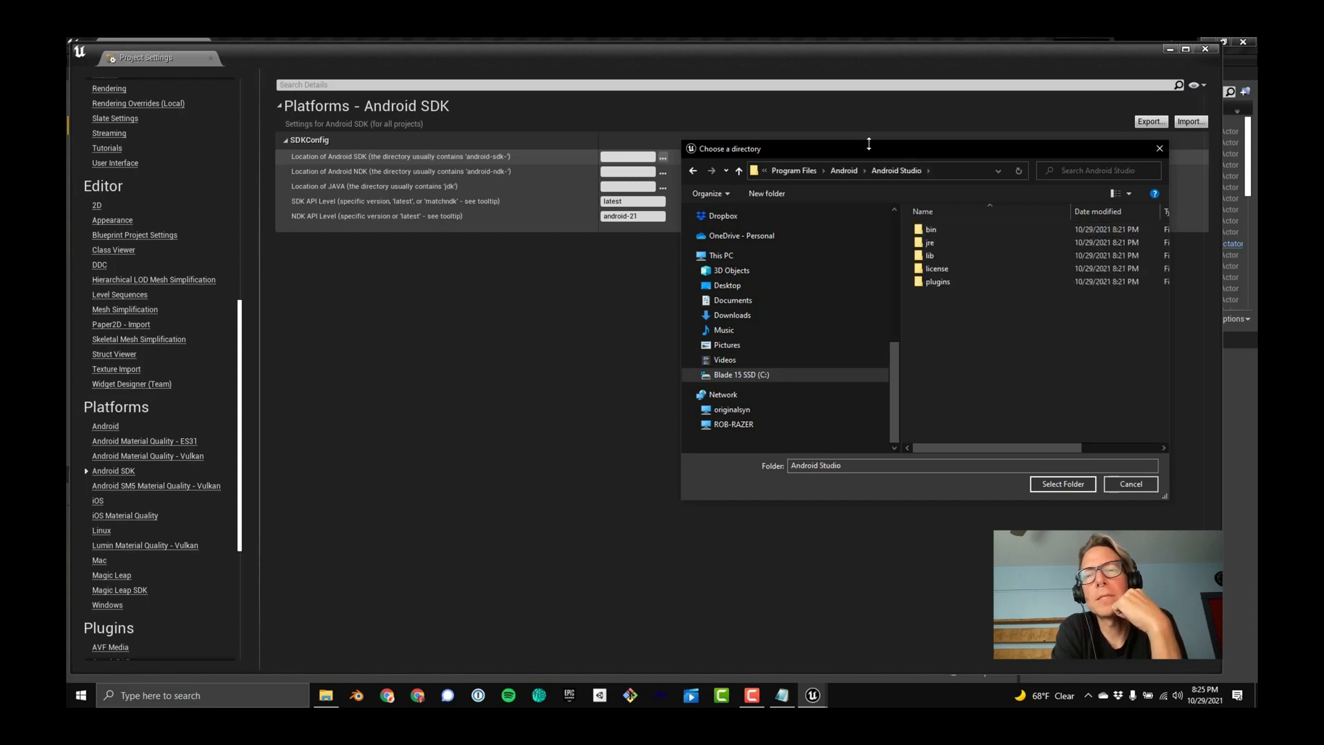
pyautogui.moveTo(866, 147); pyautogui.dragTo(511, 253)
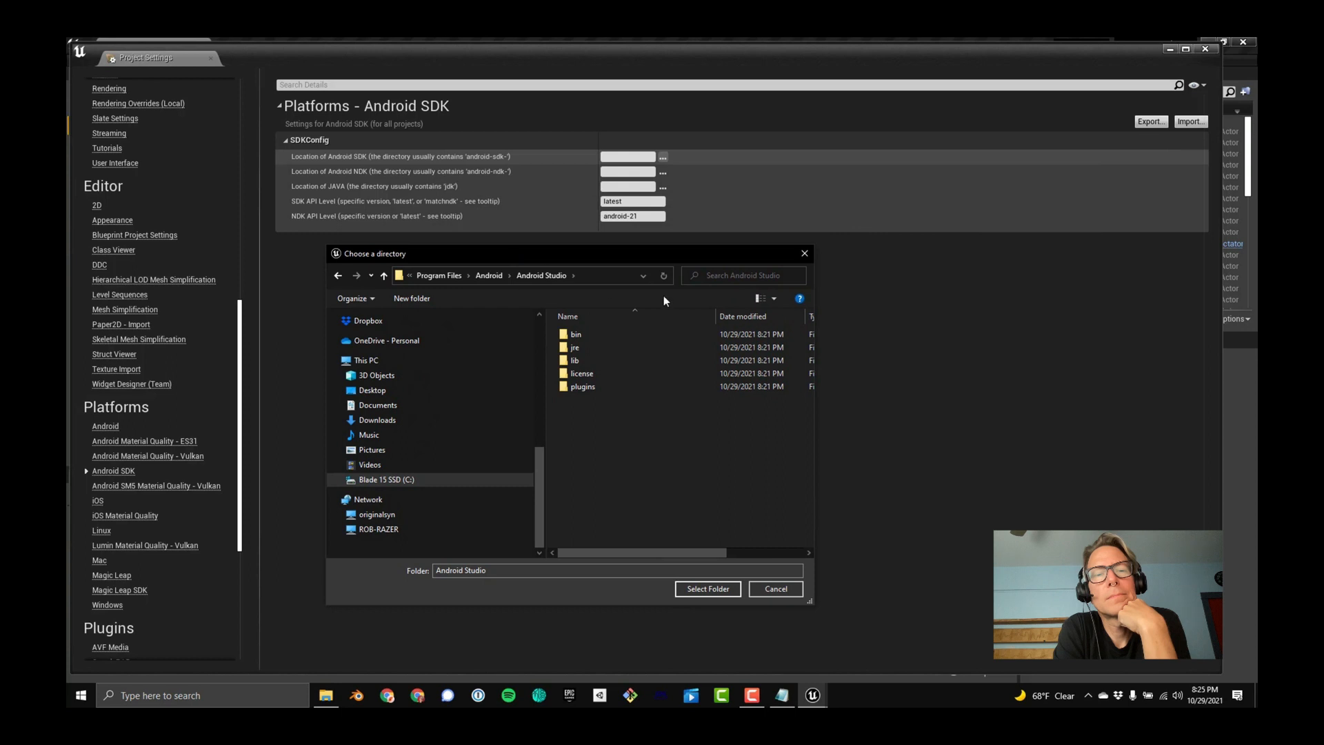
pyautogui.doubleClick(586, 332)
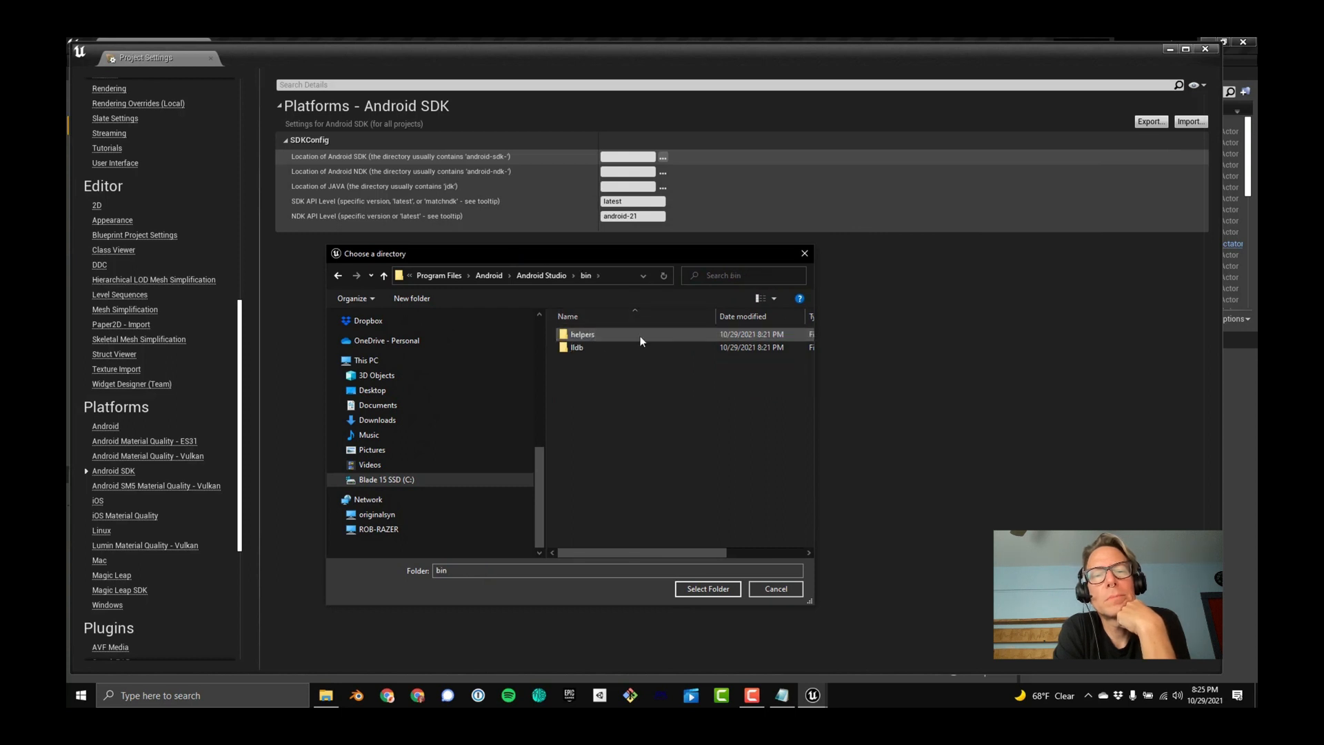
pyautogui.click(337, 275)
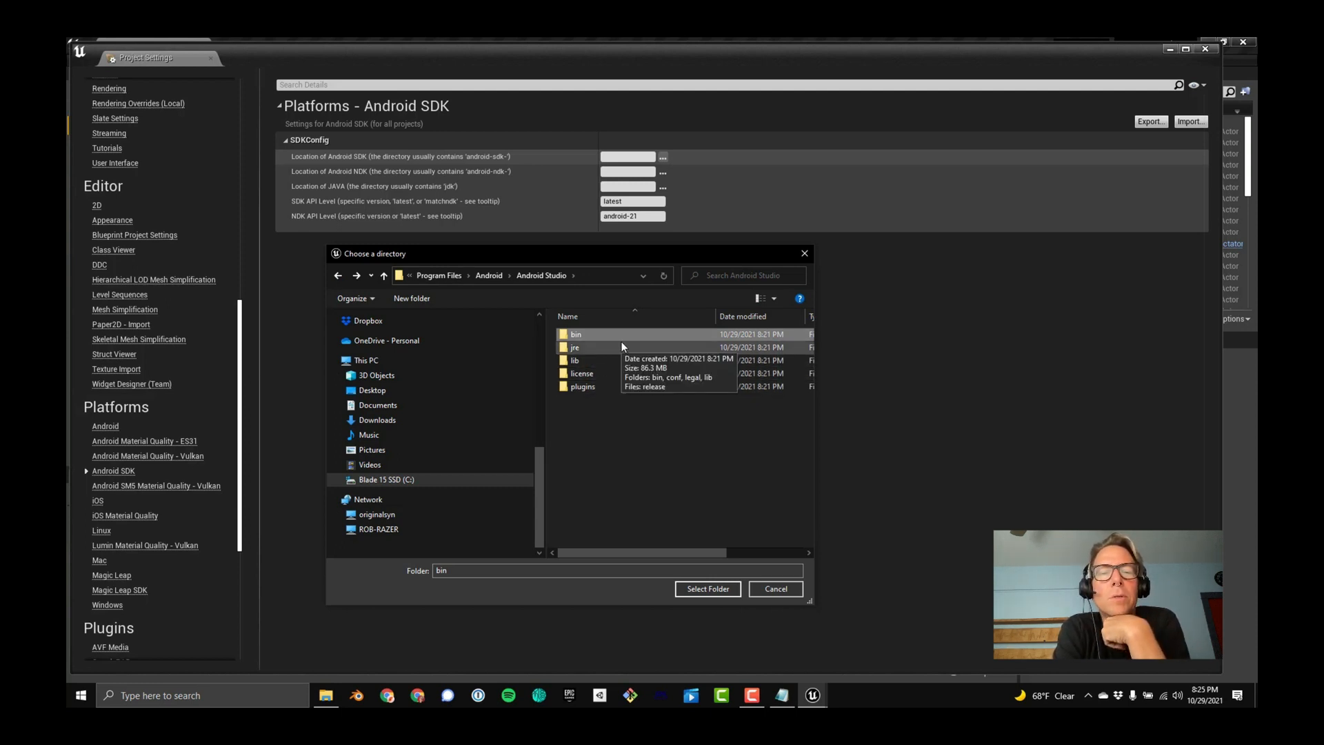
pyautogui.click(338, 276)
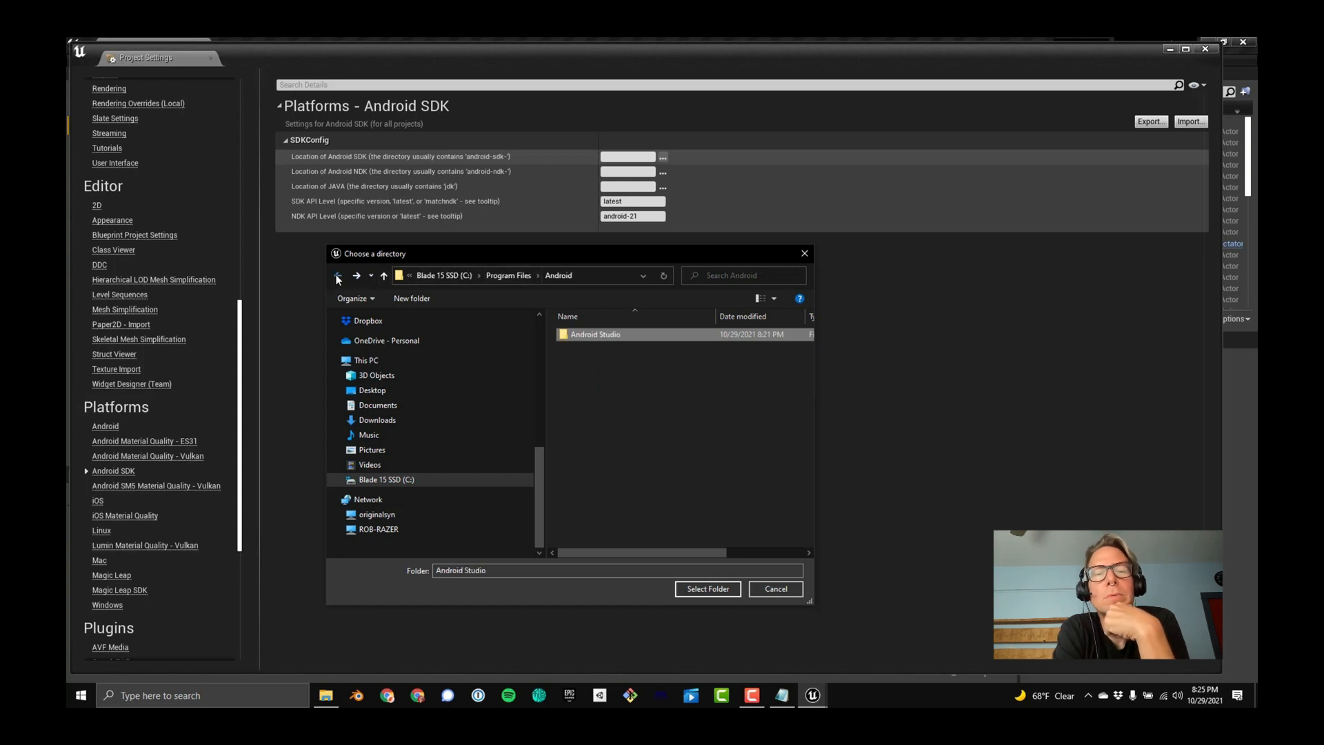
pyautogui.click(338, 276)
pyautogui.click(338, 276)
pyautogui.click(338, 276)
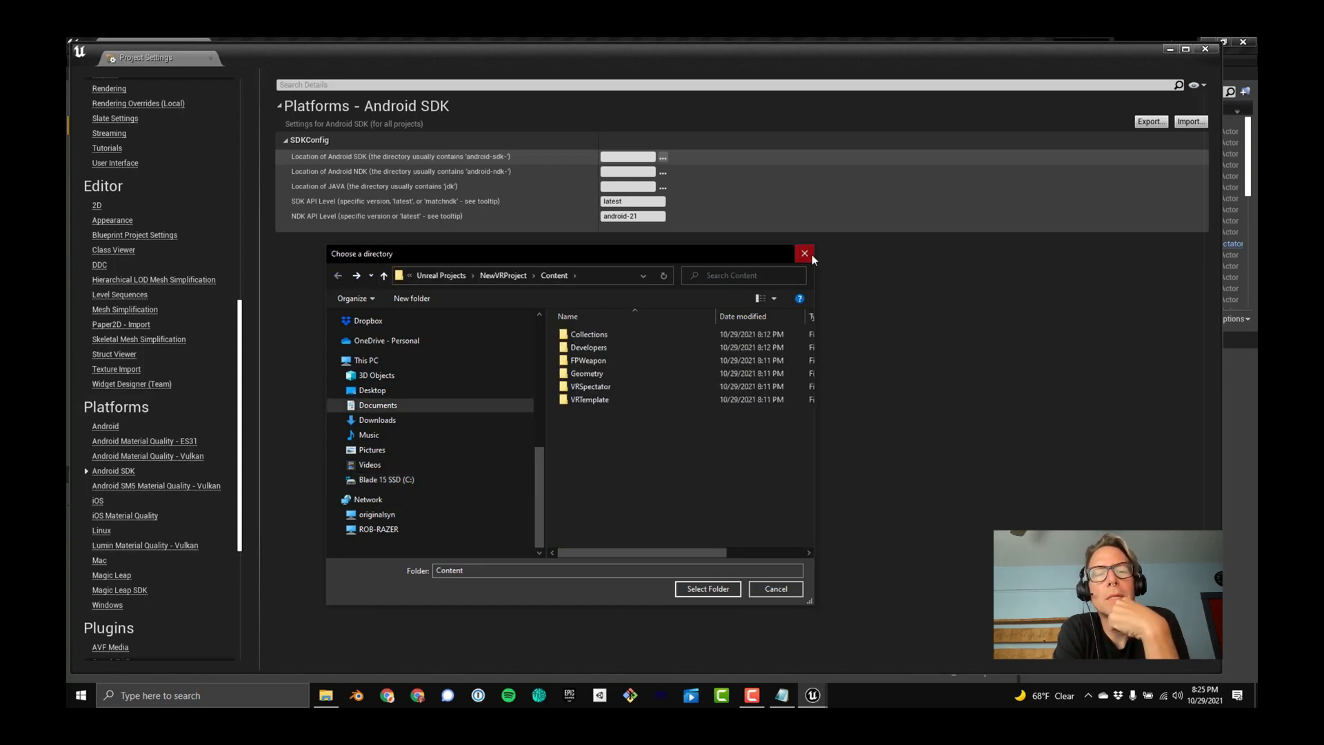
pyautogui.click(808, 254)
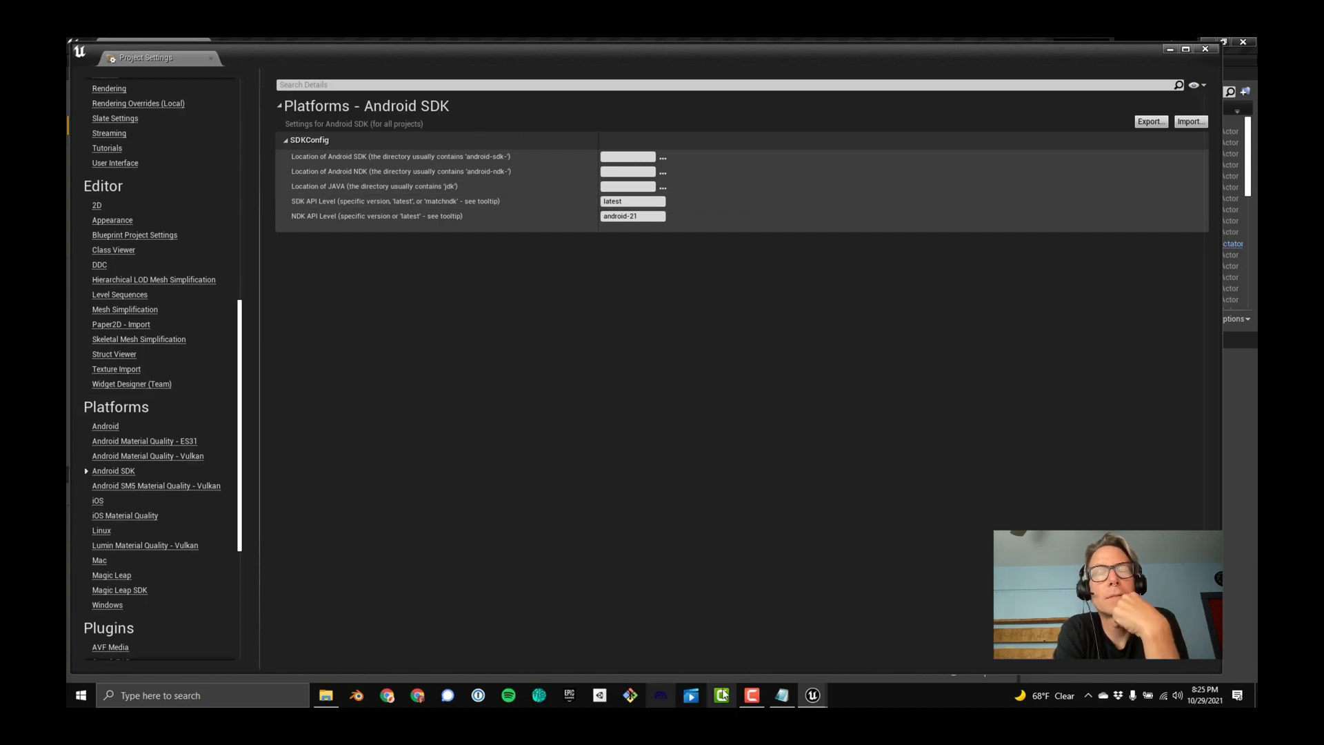
# Check the SDK path noted in Notepad, and set the Android SDK location to AppData/Local/Android/Sdk in the user's profile folder on drive C.
pyautogui.click(781, 695)
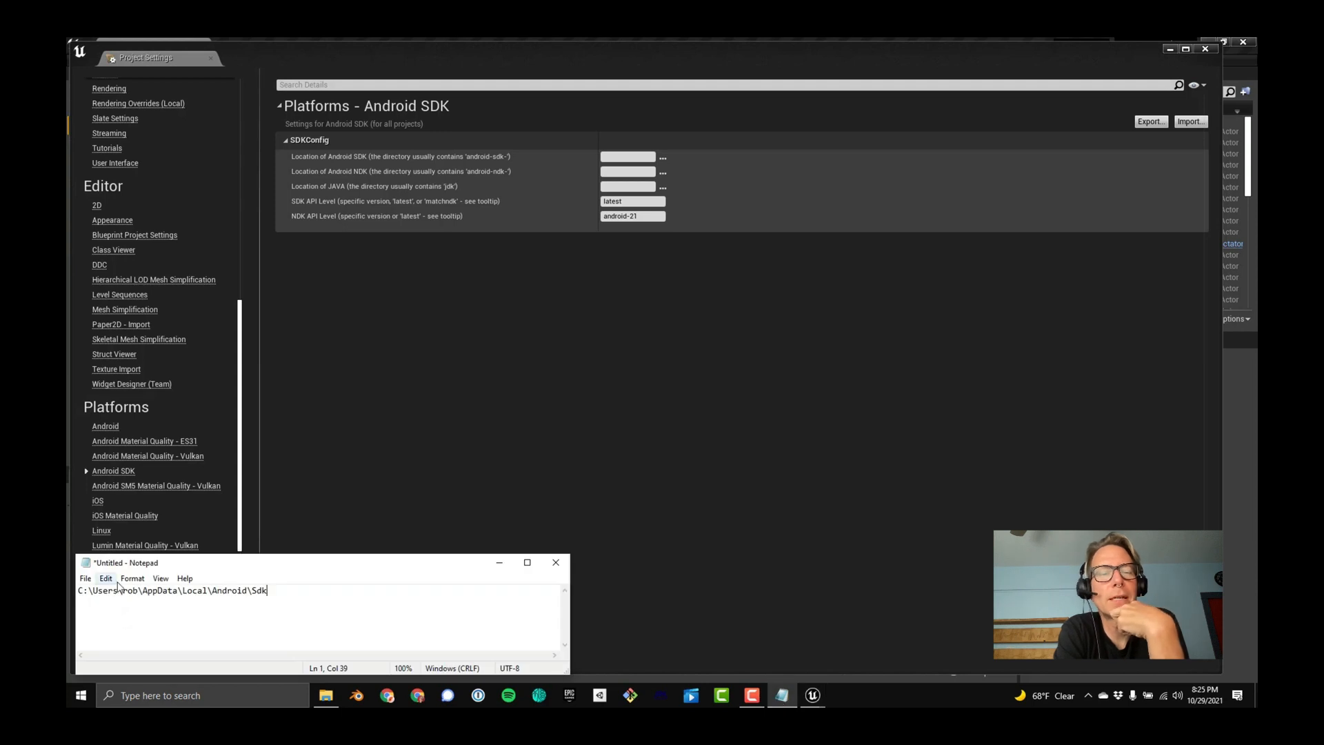
pyautogui.click(390, 507)
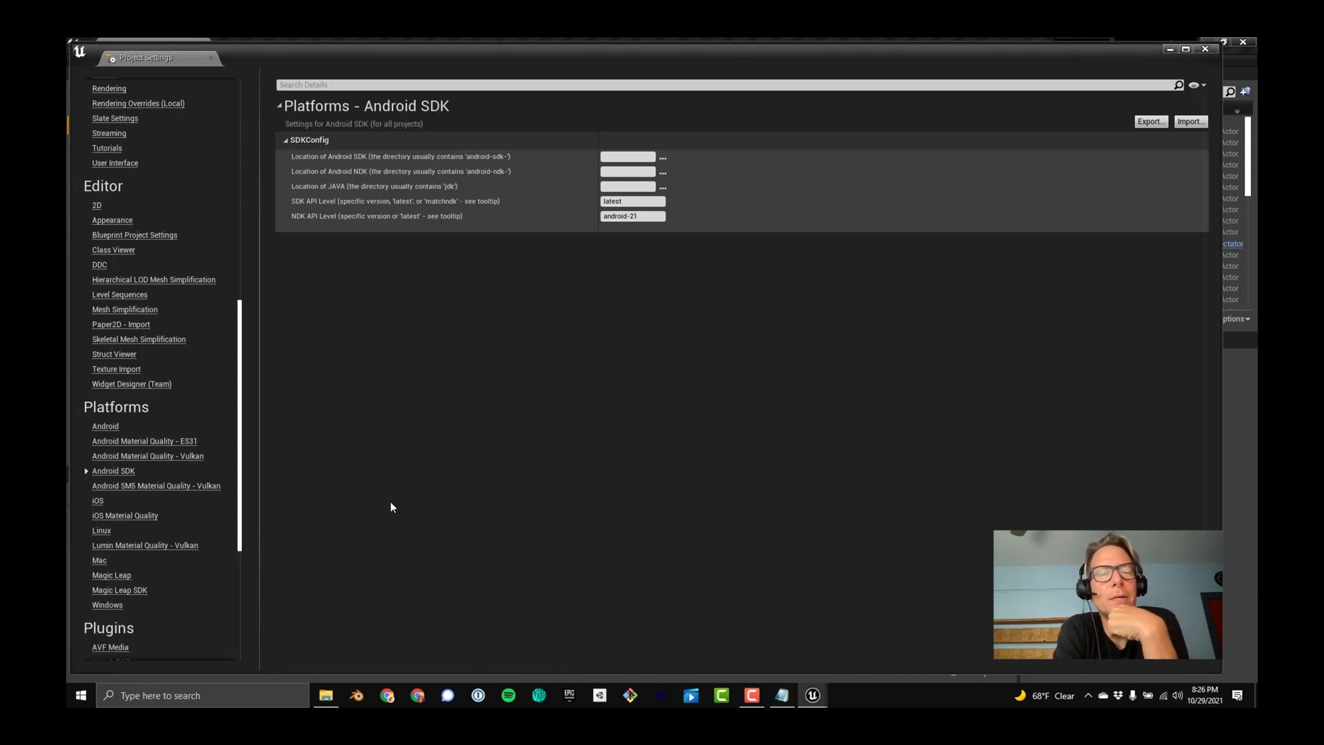
pyautogui.click(663, 158)
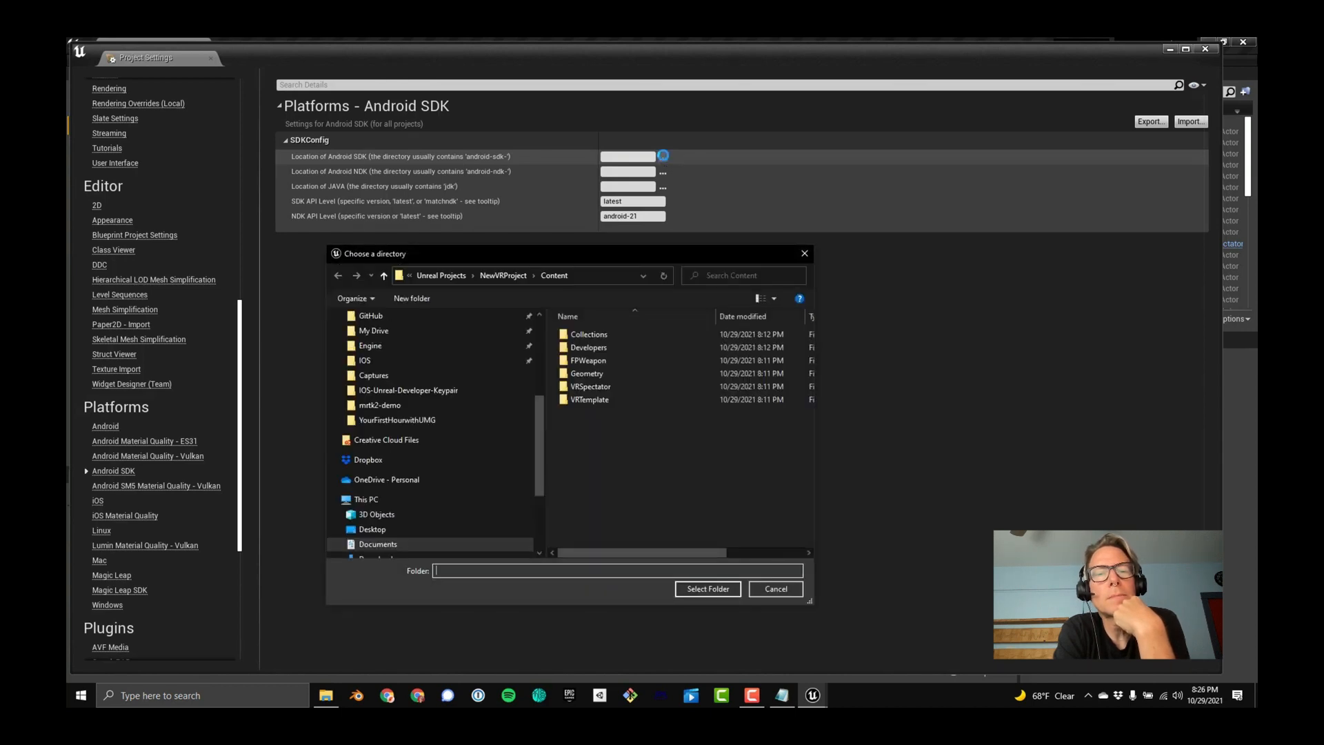
pyautogui.scroll(-3, 468, 375)
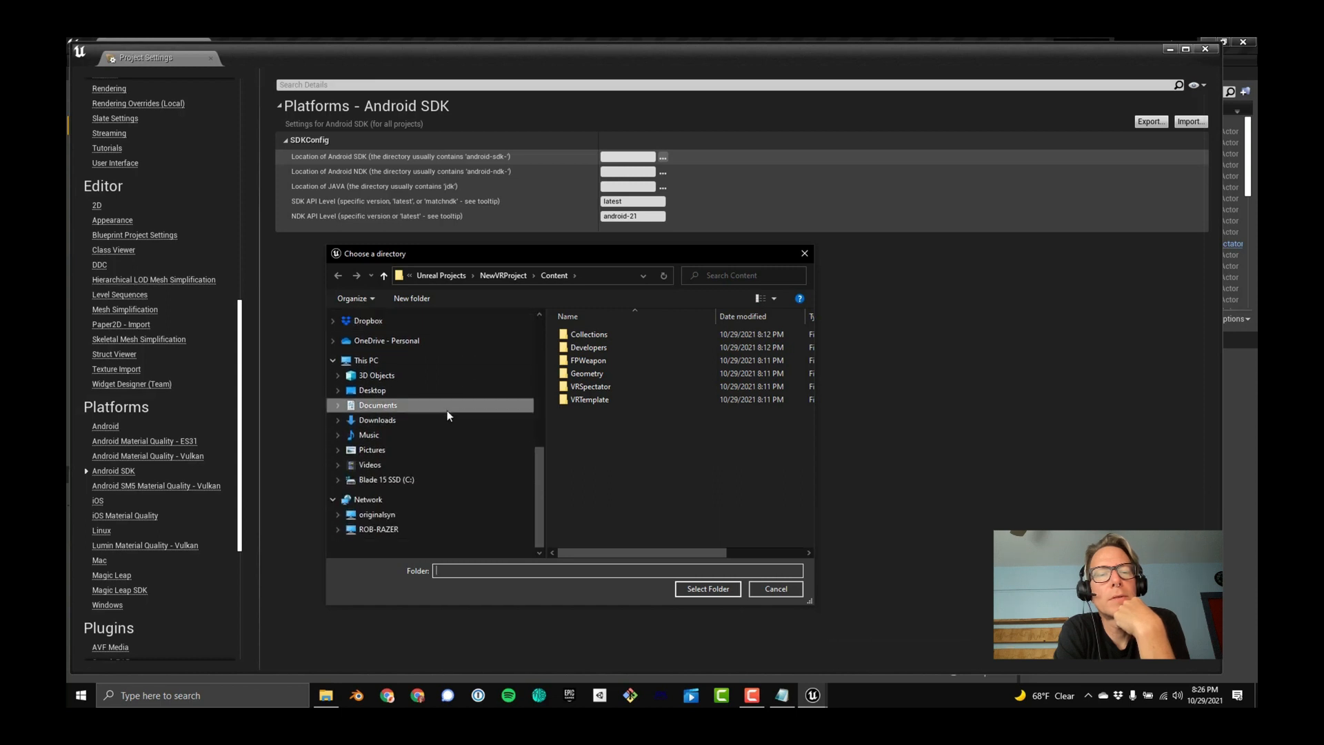
pyautogui.click(416, 480)
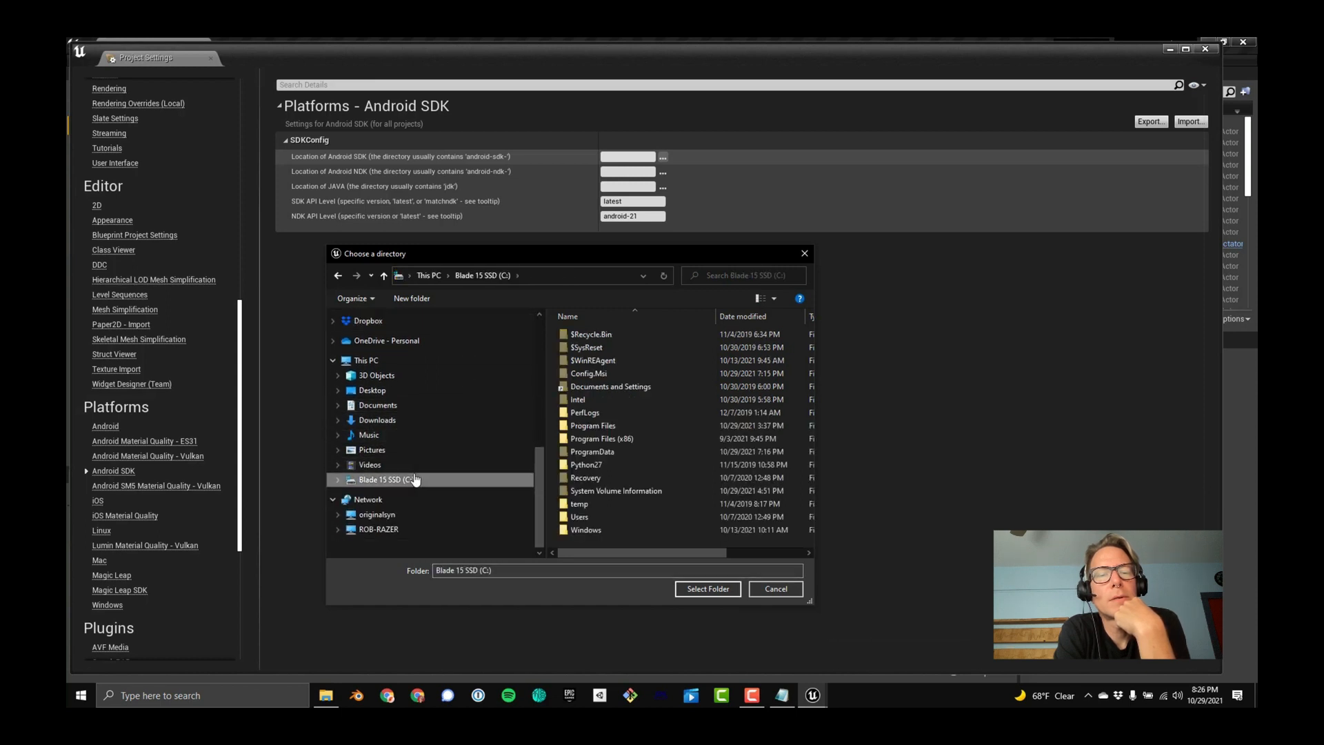
pyautogui.doubleClick(589, 515)
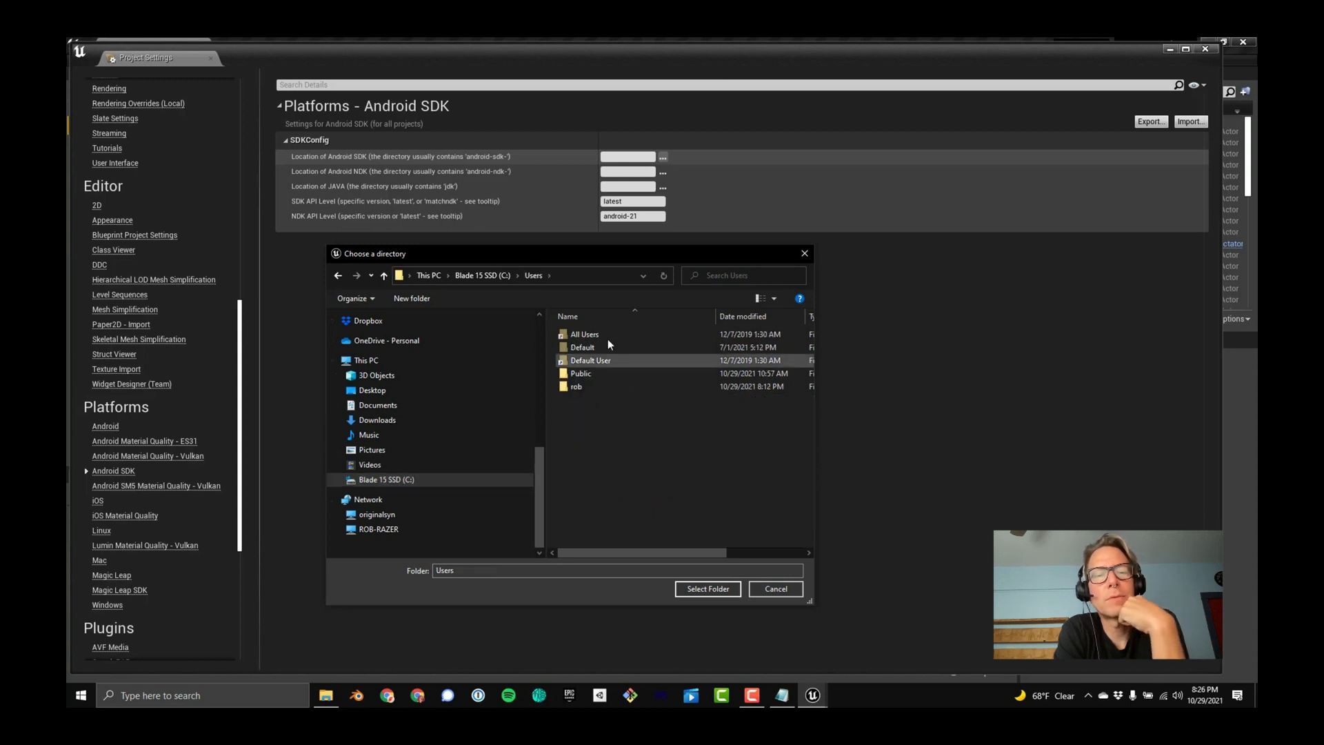
pyautogui.doubleClick(567, 386)
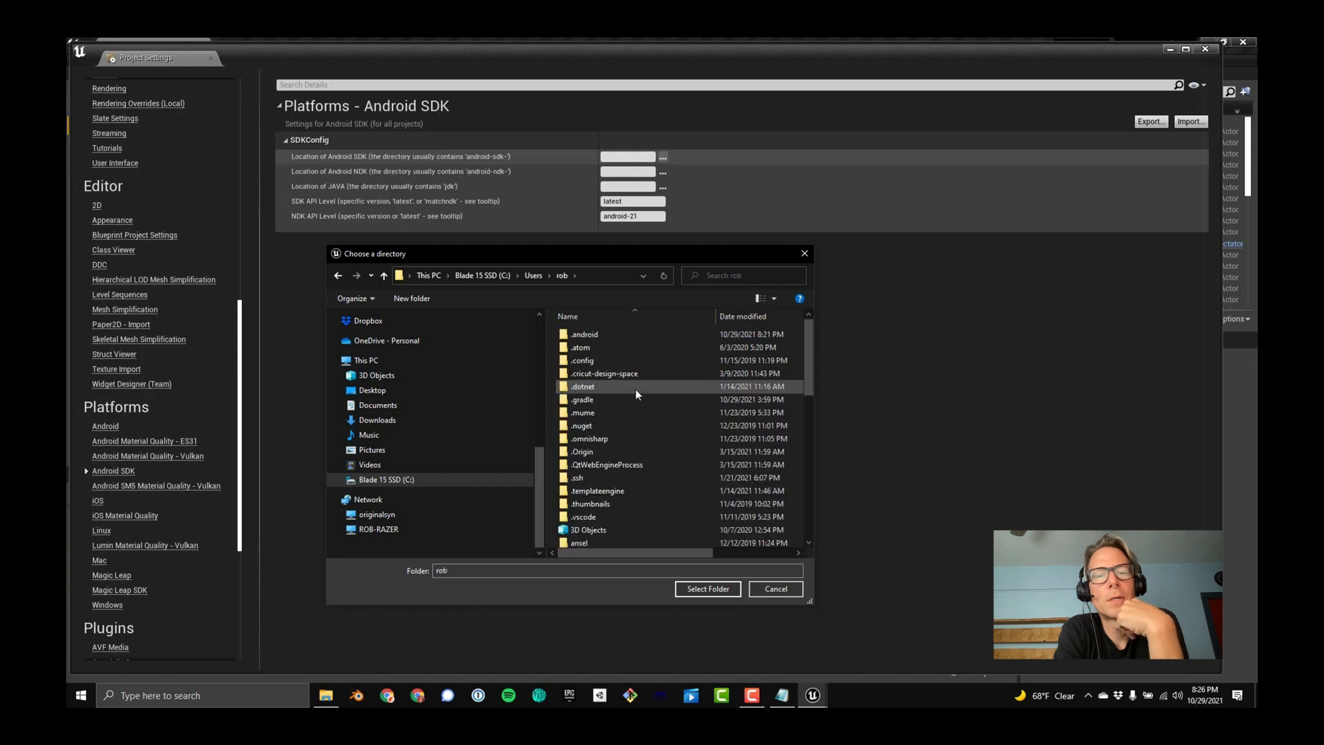
pyautogui.scroll(-3, 634, 399)
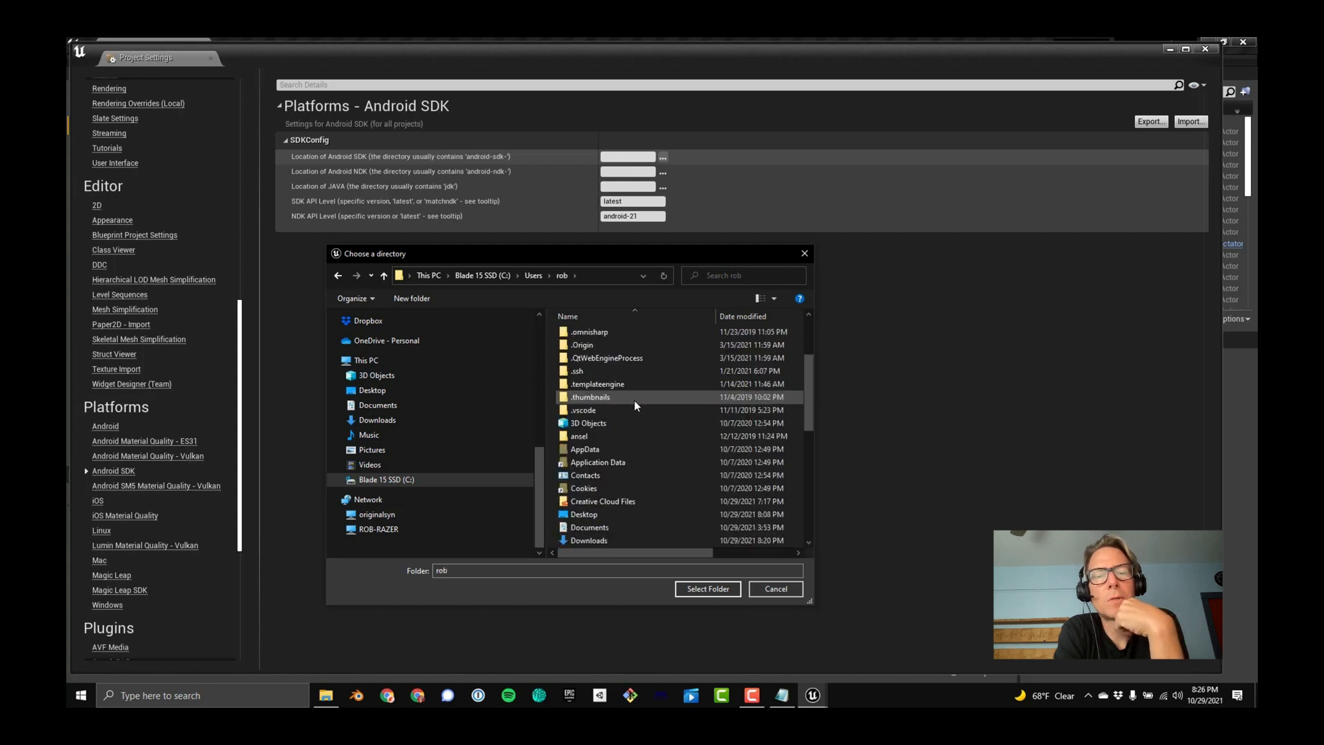
pyautogui.click(605, 449)
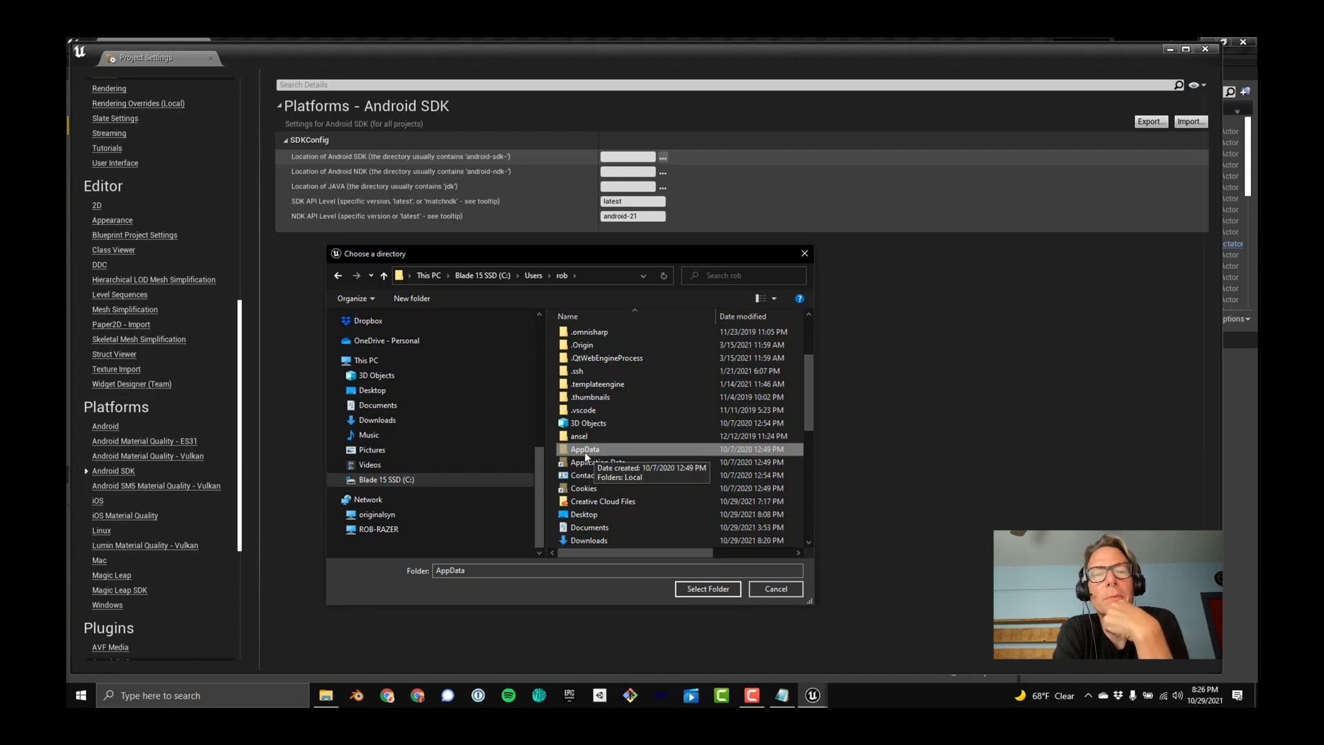
pyautogui.doubleClick(586, 450)
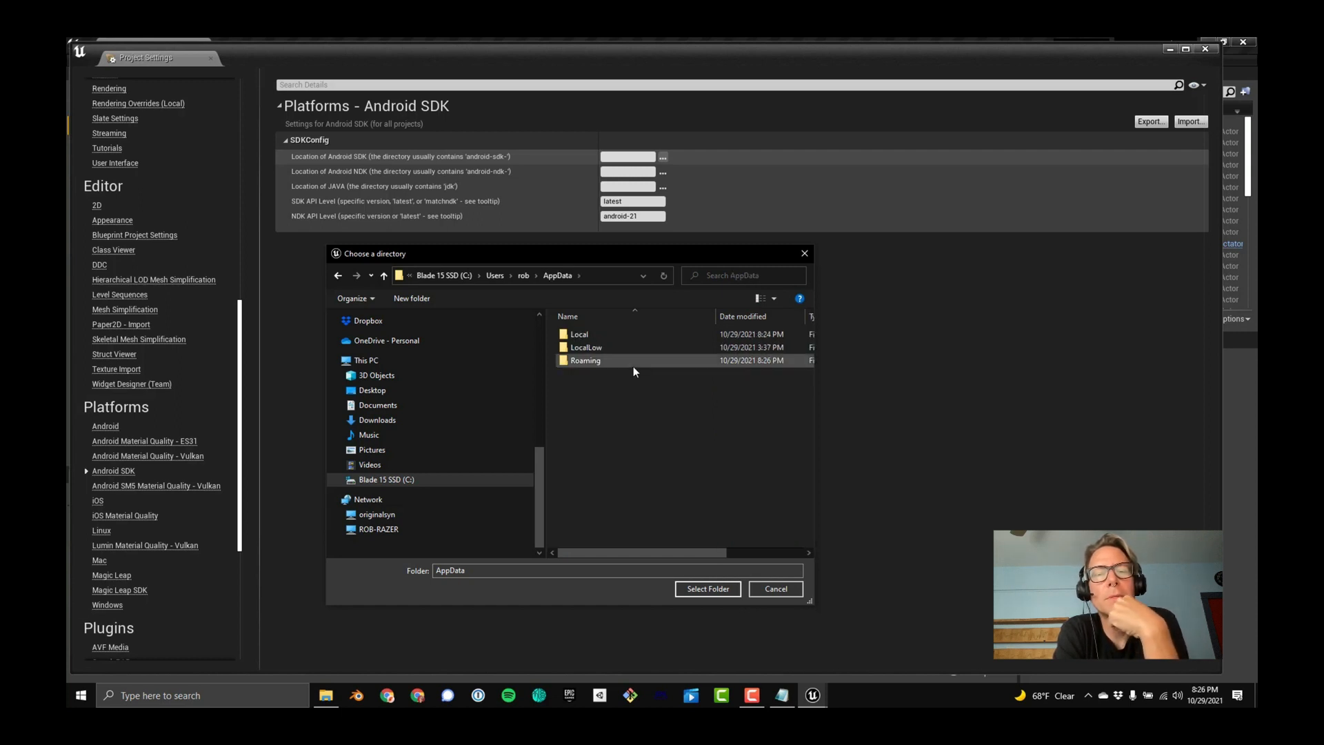
pyautogui.doubleClick(584, 334)
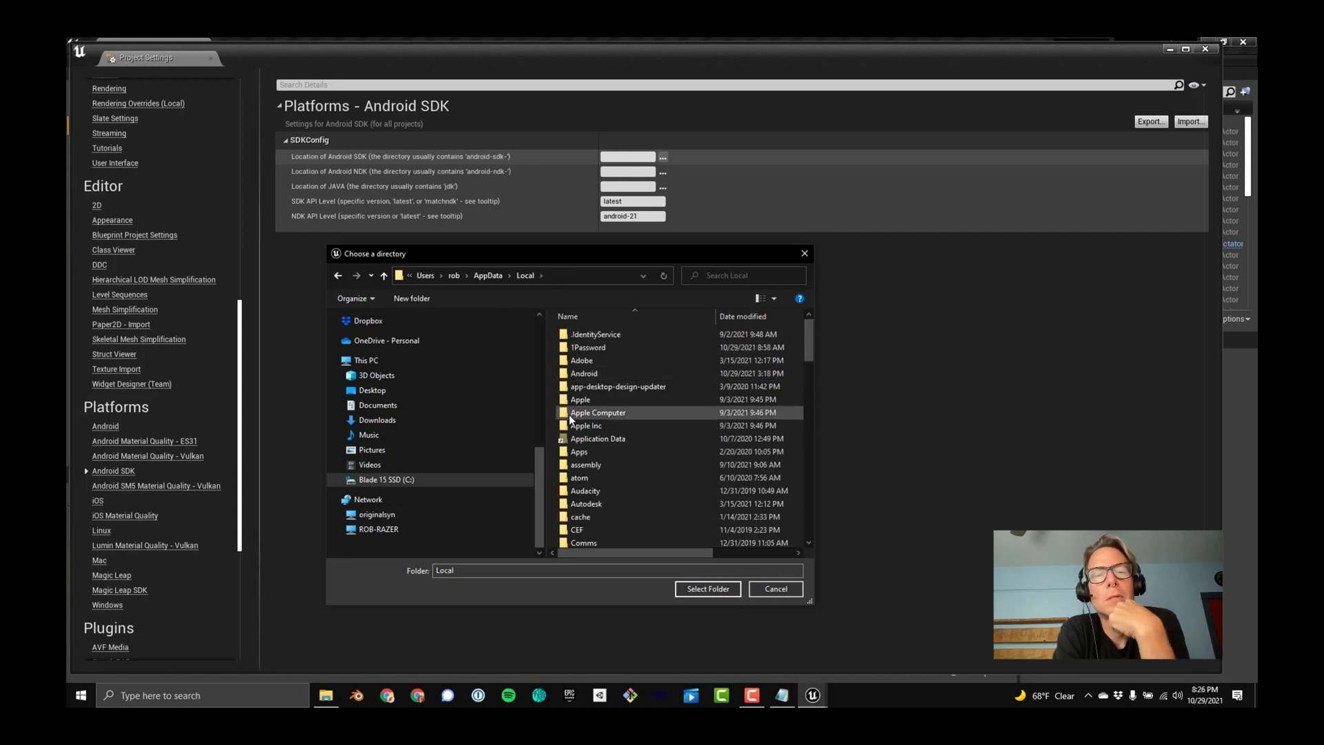
pyautogui.doubleClick(602, 371)
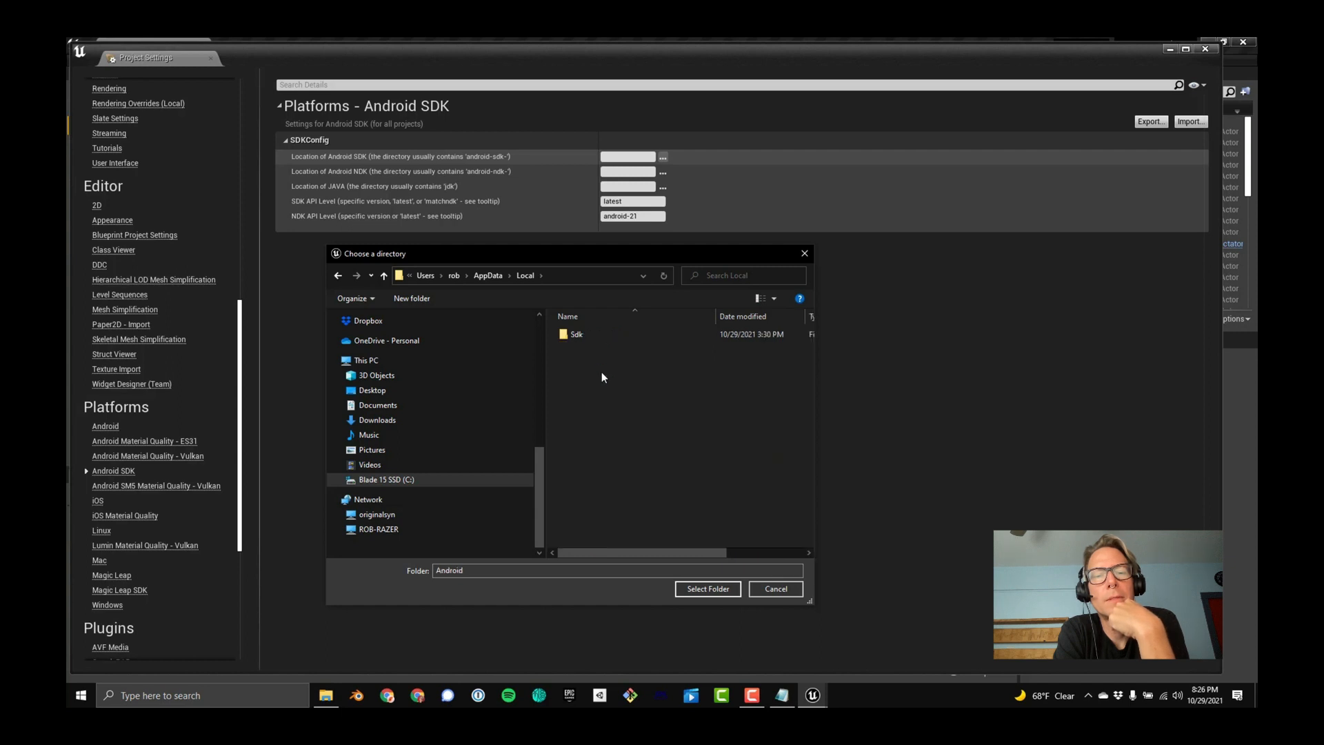
pyautogui.doubleClick(573, 336)
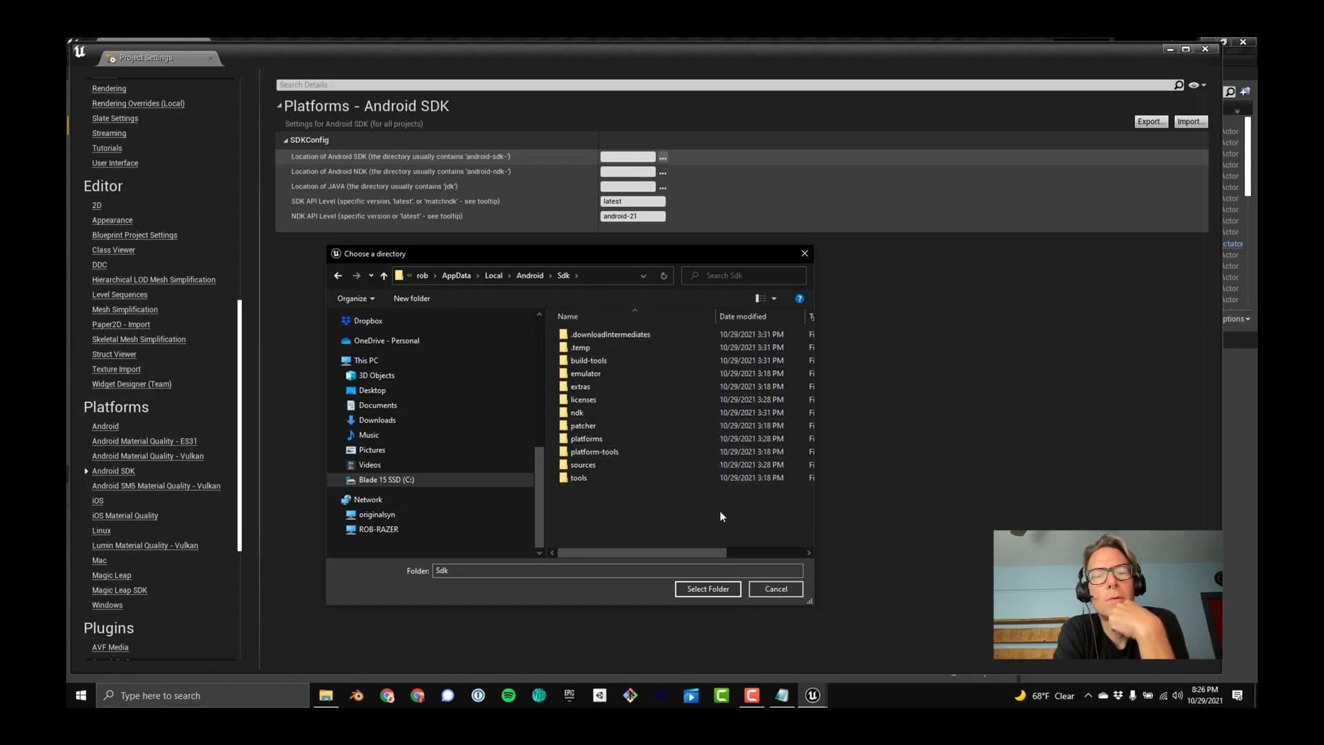
pyautogui.click(708, 588)
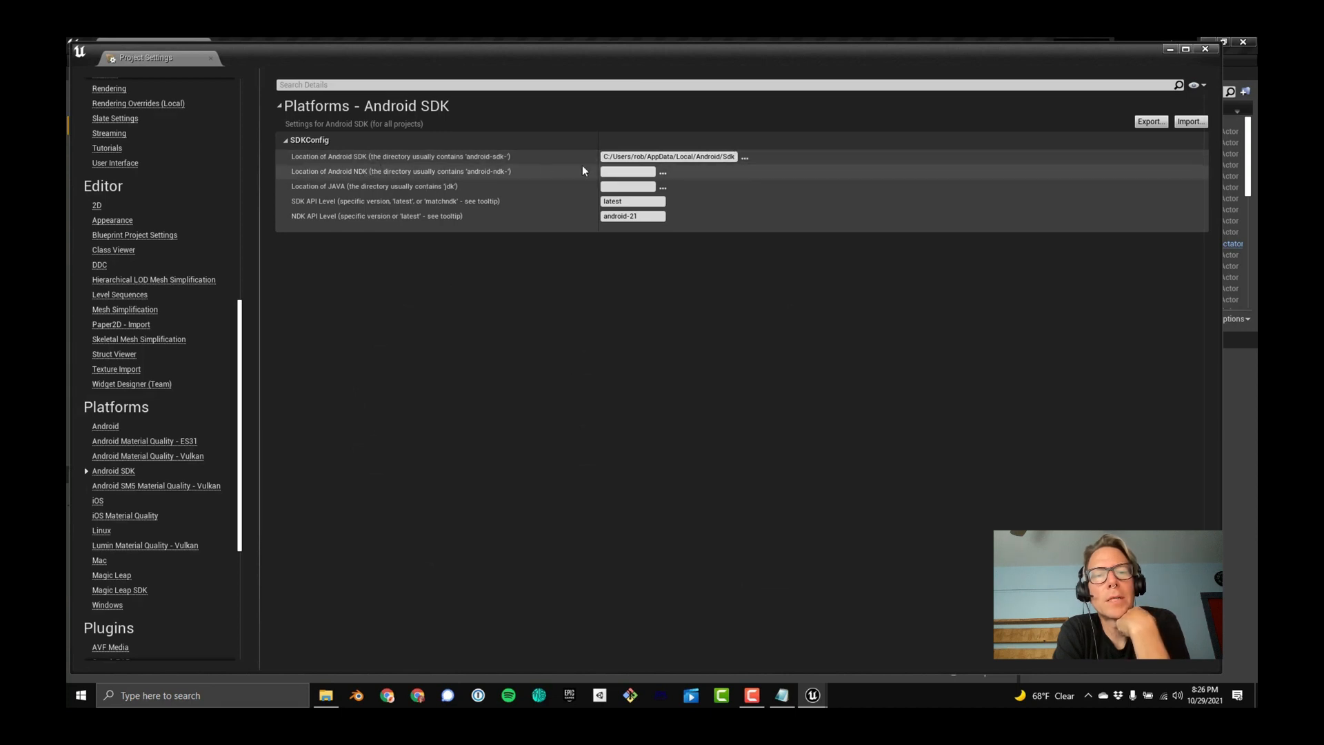
# Set the Android NDK location to the ndk/23.0.7599858 folder inside the Android Sdk directory.
pyautogui.click(663, 172)
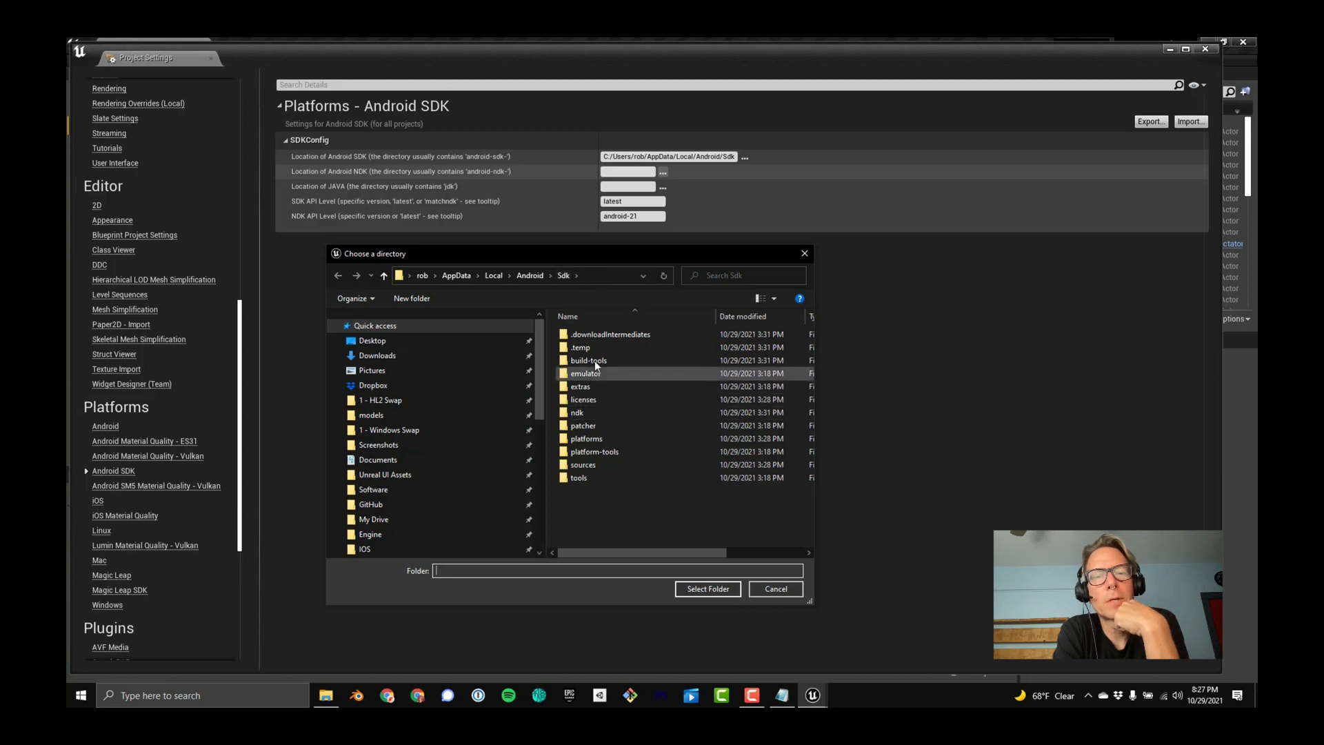
pyautogui.click(580, 411)
pyautogui.doubleClick(580, 411)
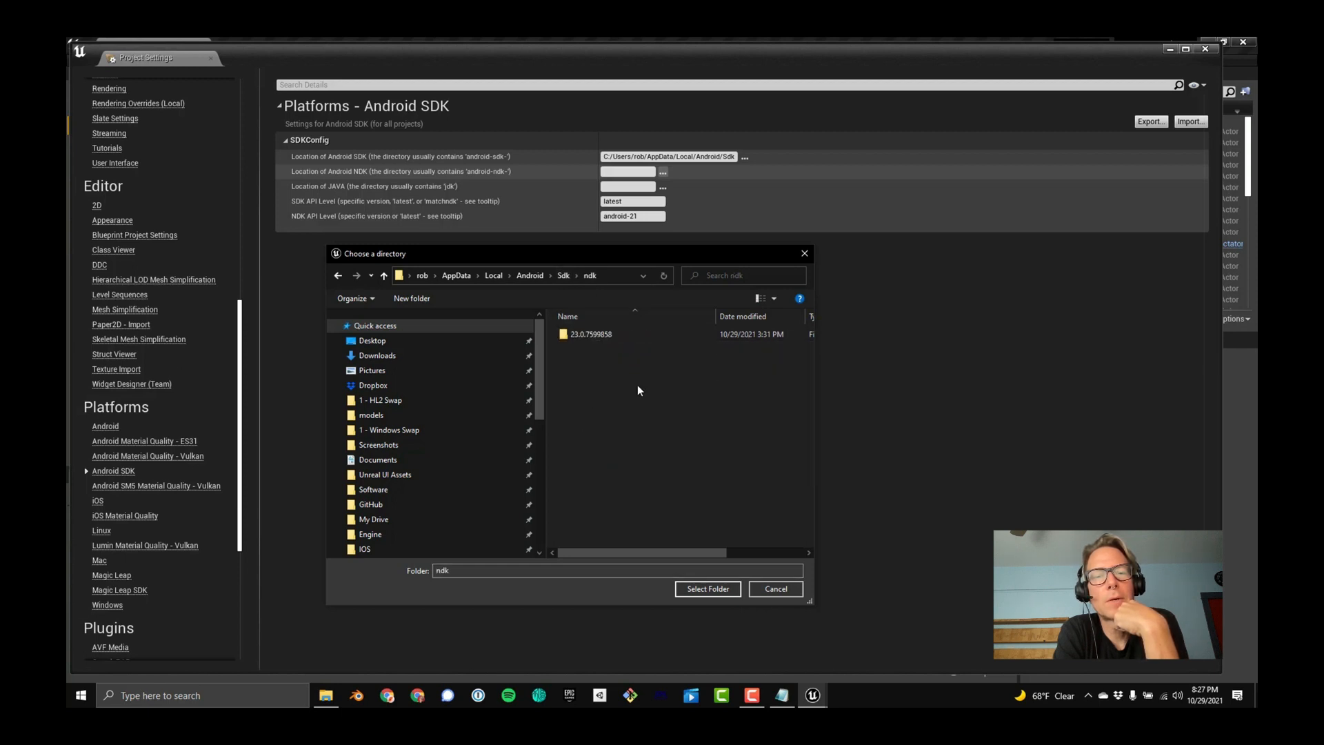
pyautogui.doubleClick(602, 334)
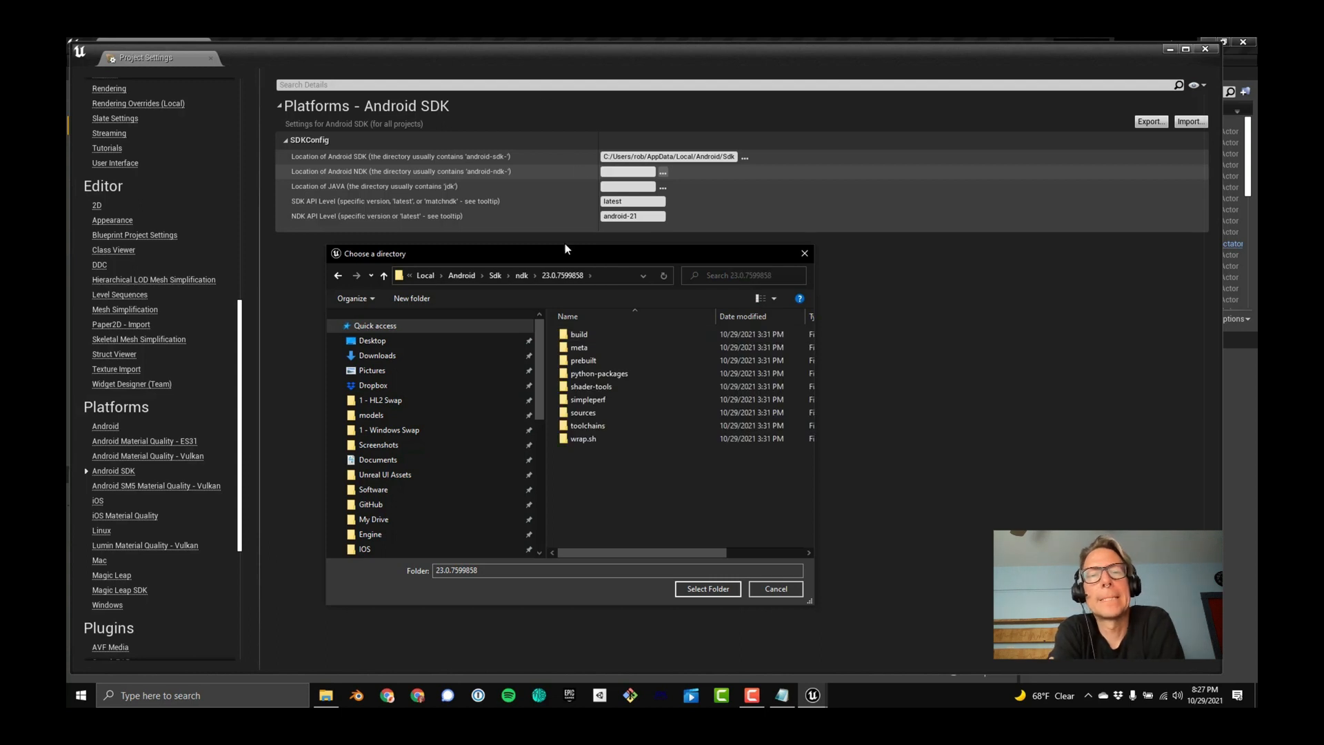
pyautogui.click(704, 591)
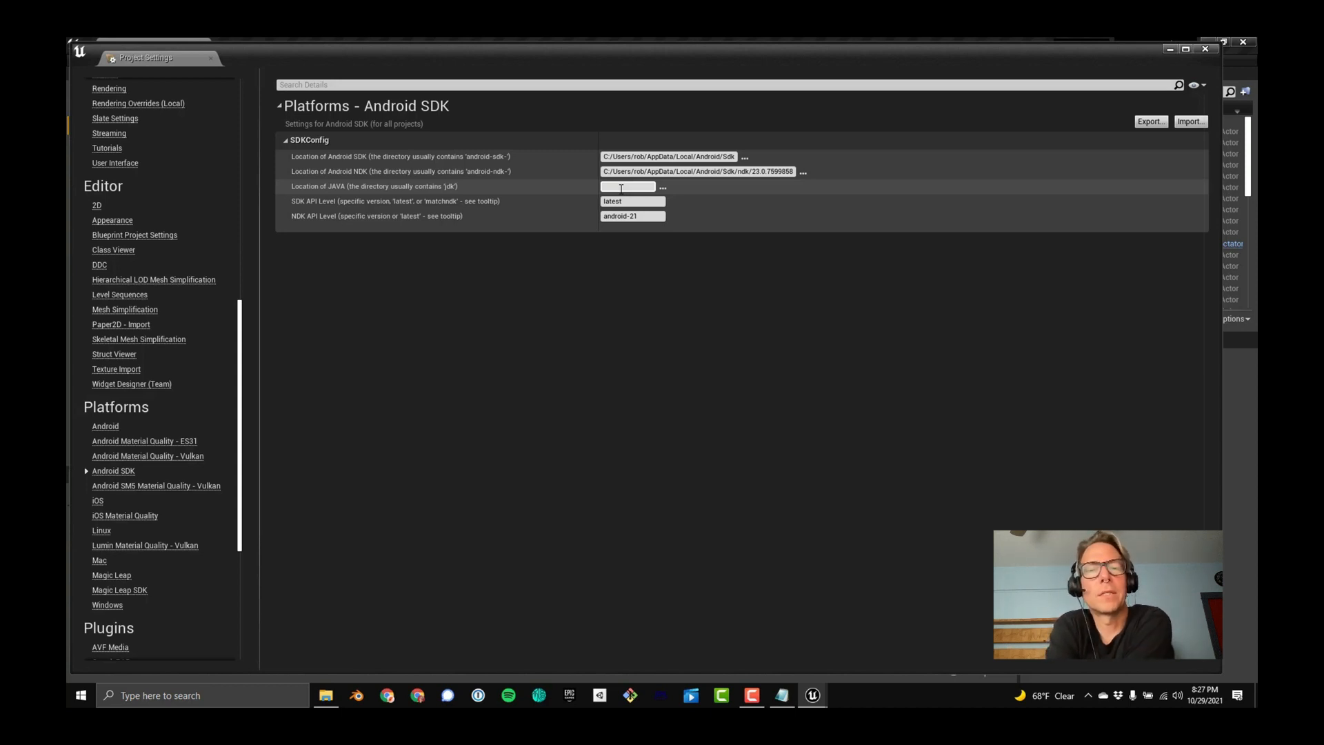
# Begin choosing the Java location for the Android SDK settings, browsing to Program Files/Android/Android Studio/jre on drive C.
pyautogui.moveTo(453, 184)
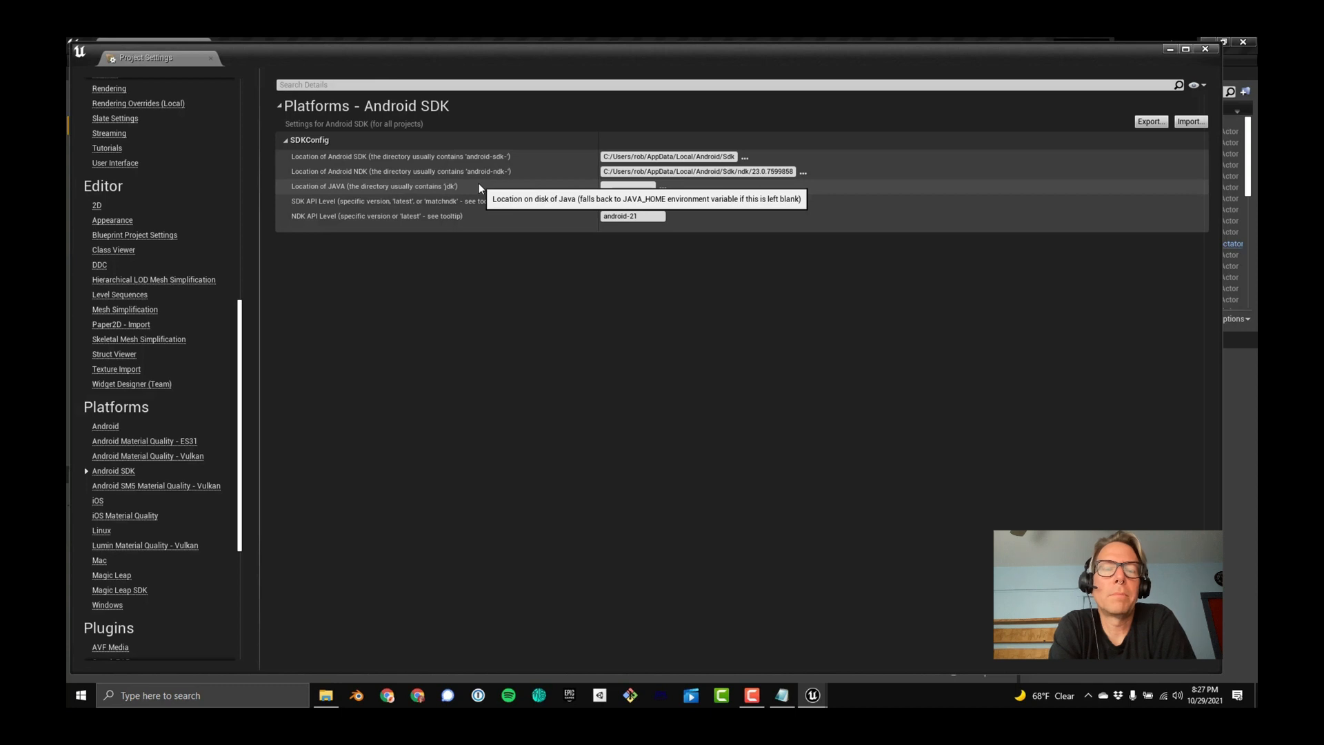
pyautogui.click(664, 188)
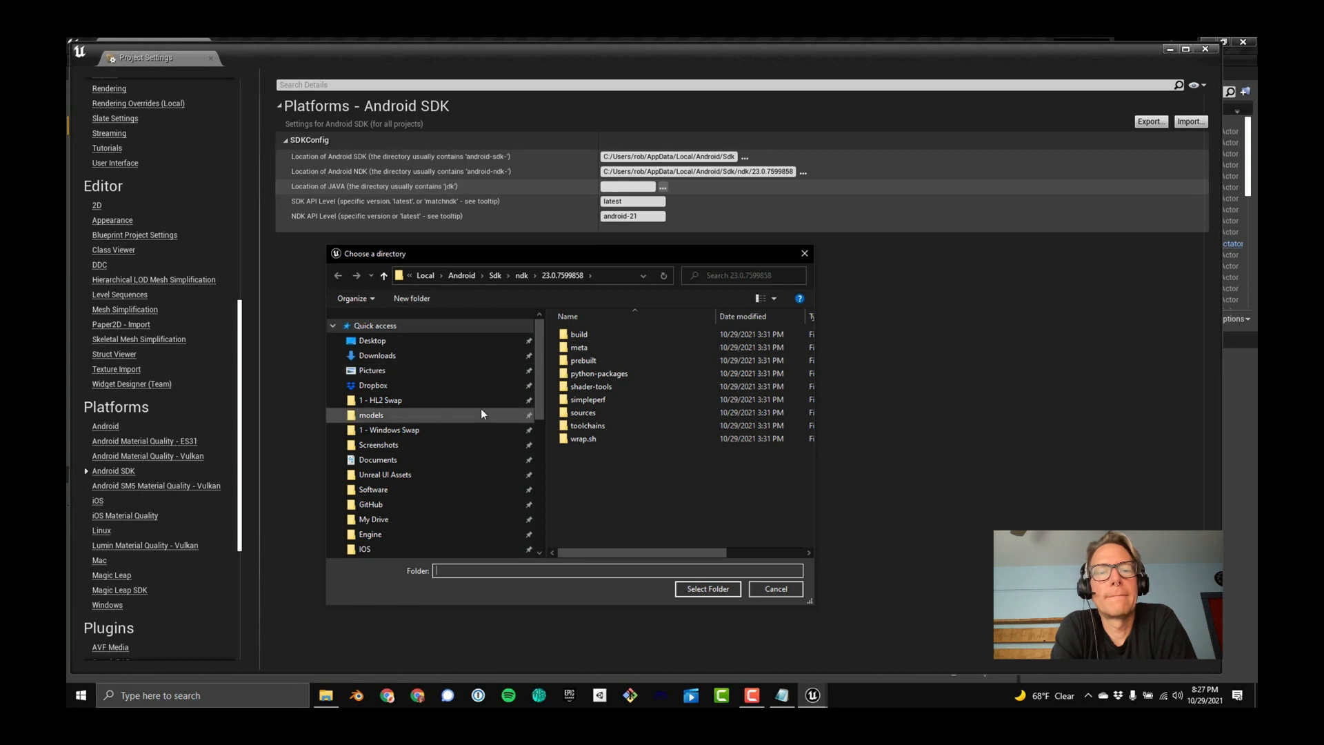
pyautogui.scroll(-1, 481, 408)
pyautogui.scroll(-6, 481, 412)
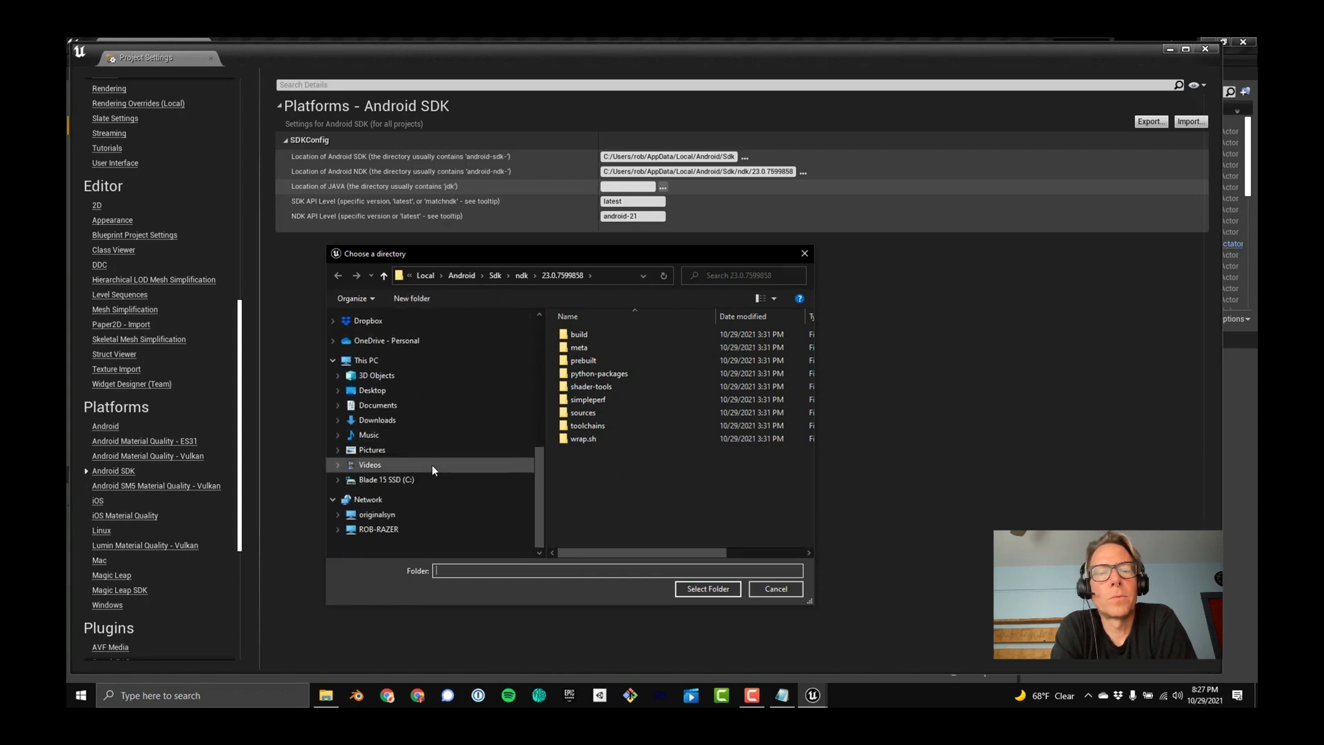
pyautogui.click(418, 480)
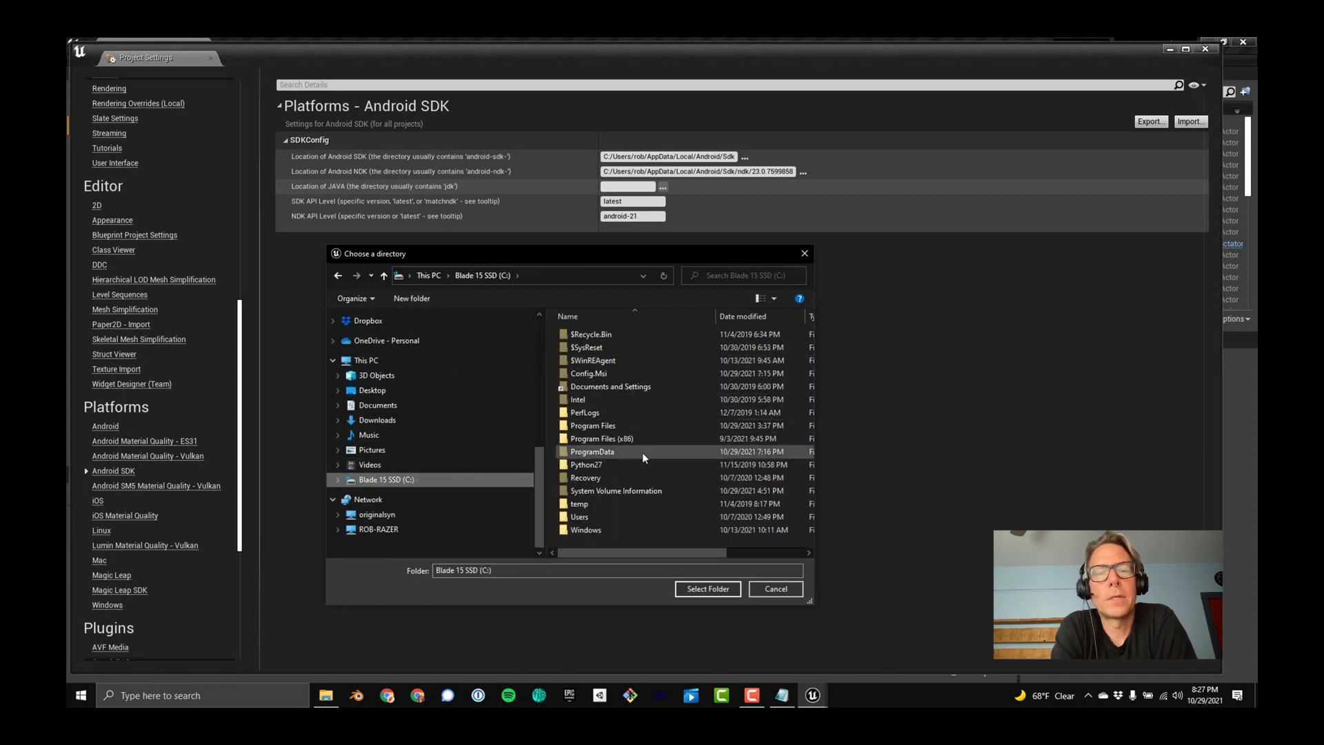
pyautogui.doubleClick(619, 425)
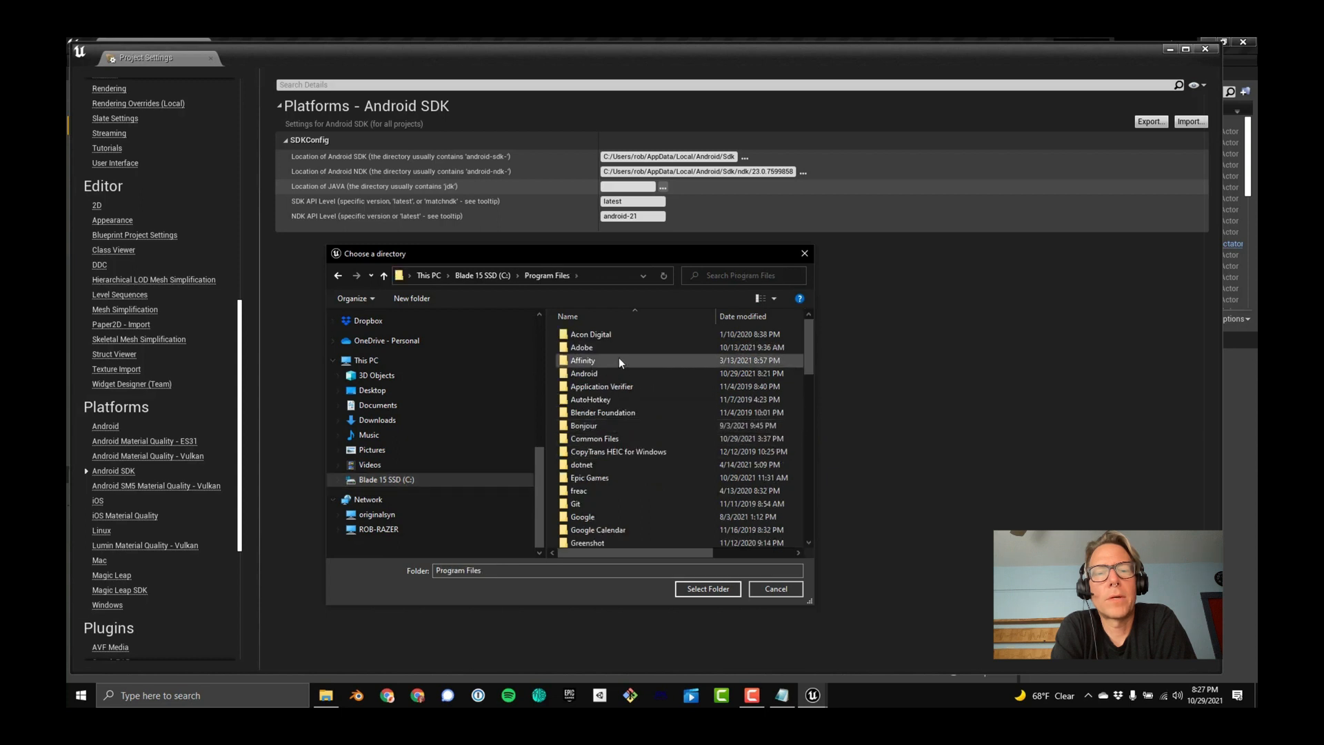
pyautogui.doubleClick(615, 373)
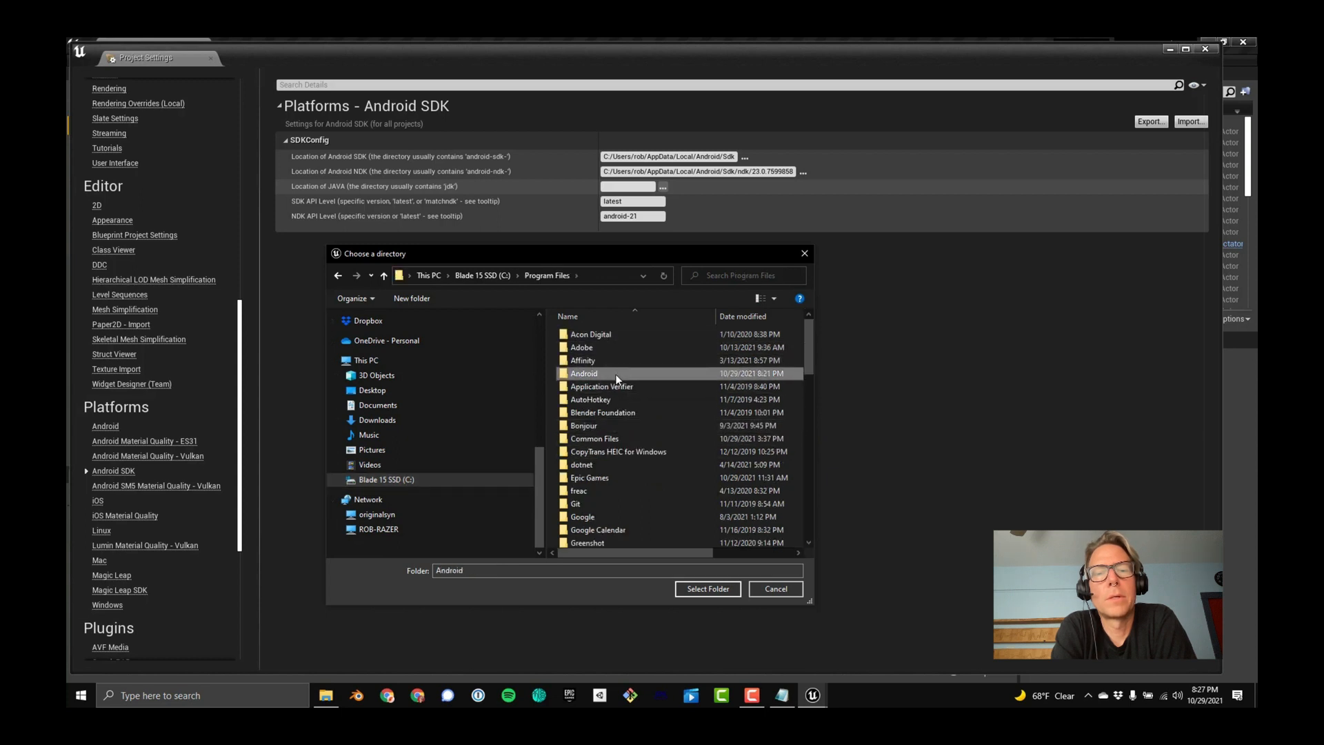
pyautogui.doubleClick(595, 335)
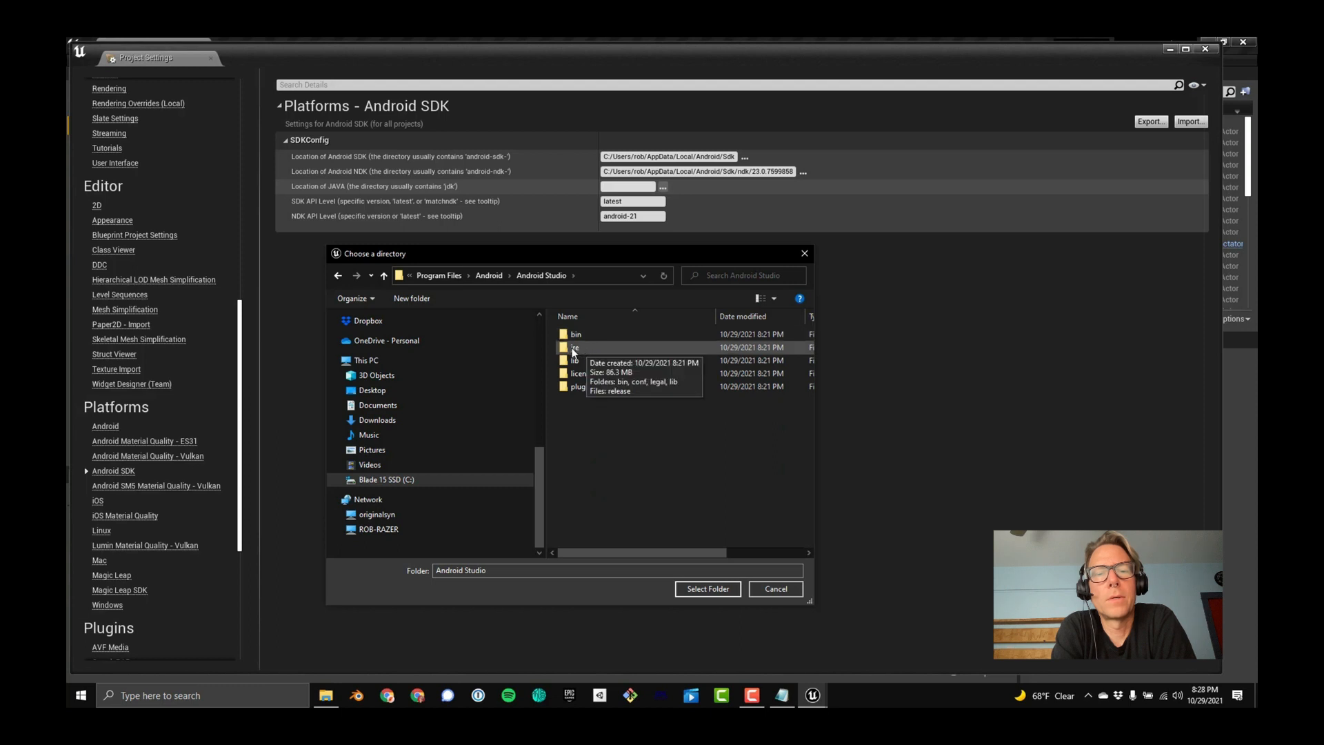
pyautogui.doubleClick(576, 347)
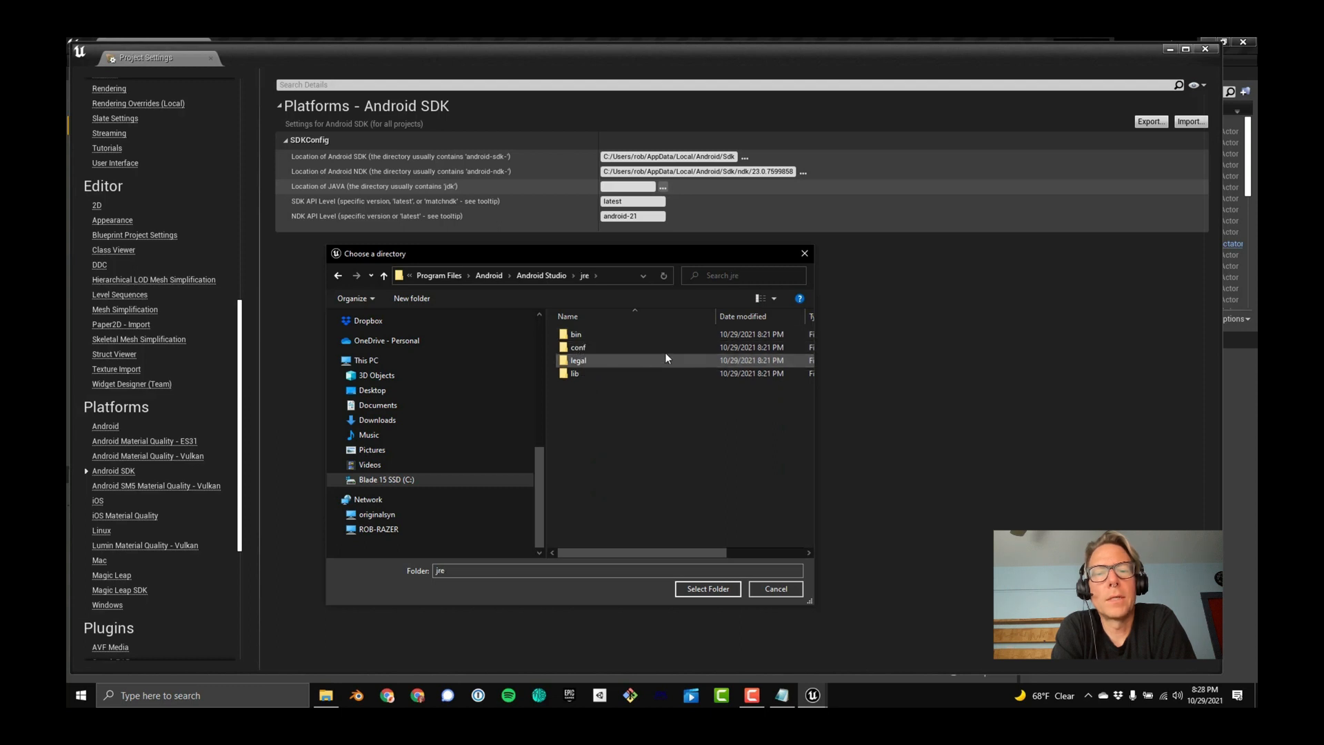
# Look through the bin, server and lib subfolders of jre, and choose jre/bin as the Java location.
pyautogui.click(586, 334)
pyautogui.doubleClick(586, 334)
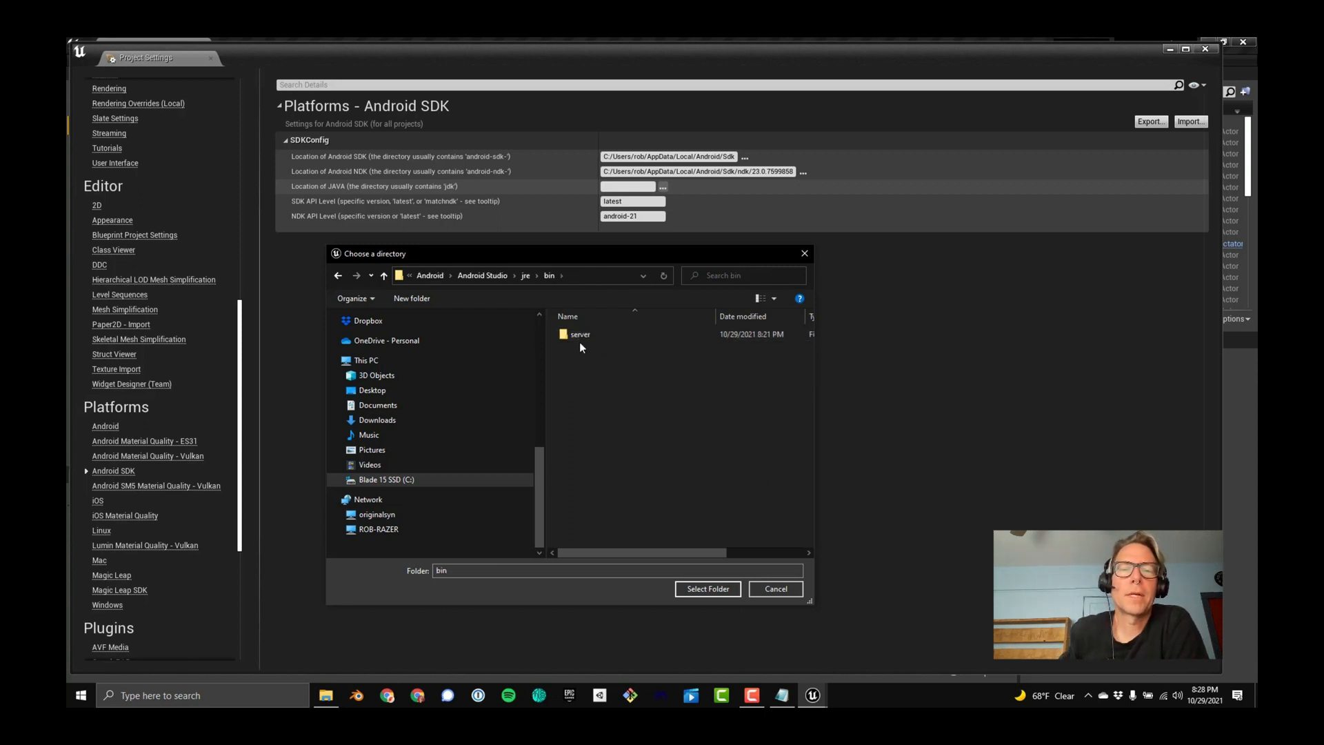
pyautogui.doubleClick(586, 336)
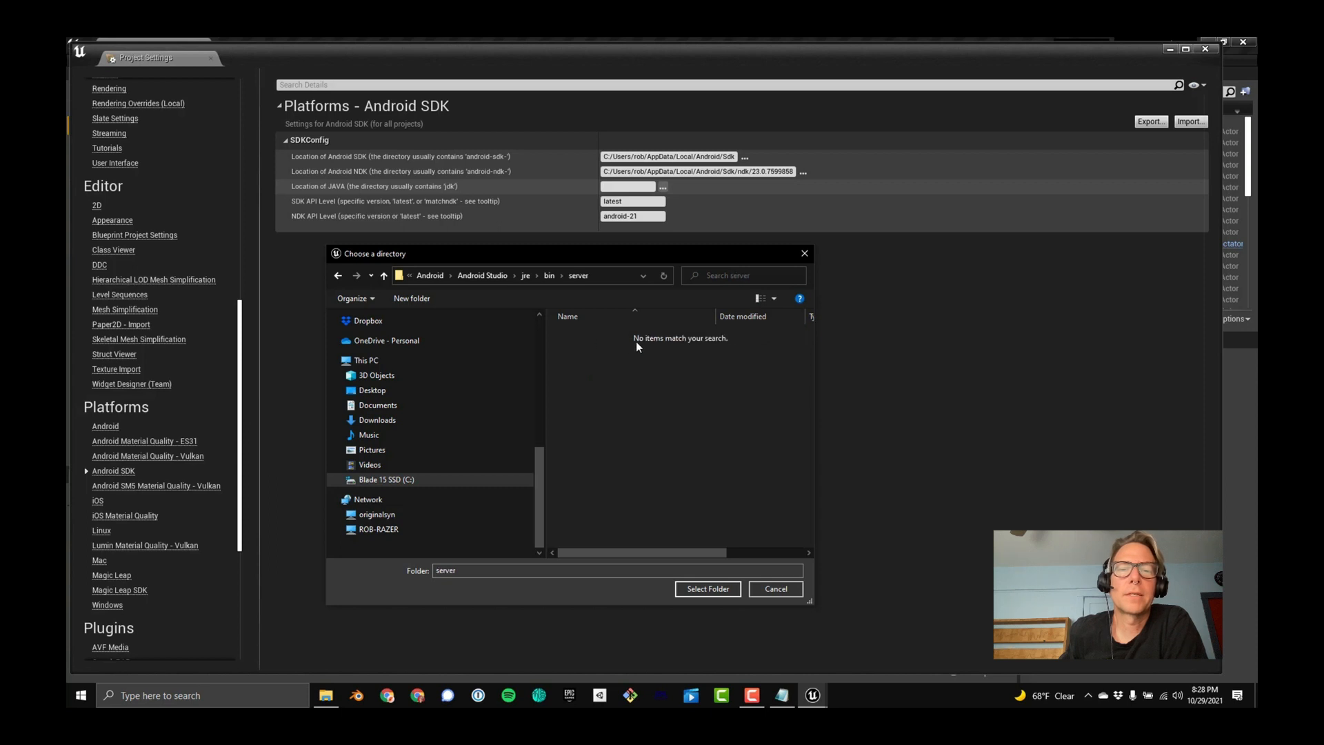
pyautogui.click(339, 275)
pyautogui.click(338, 275)
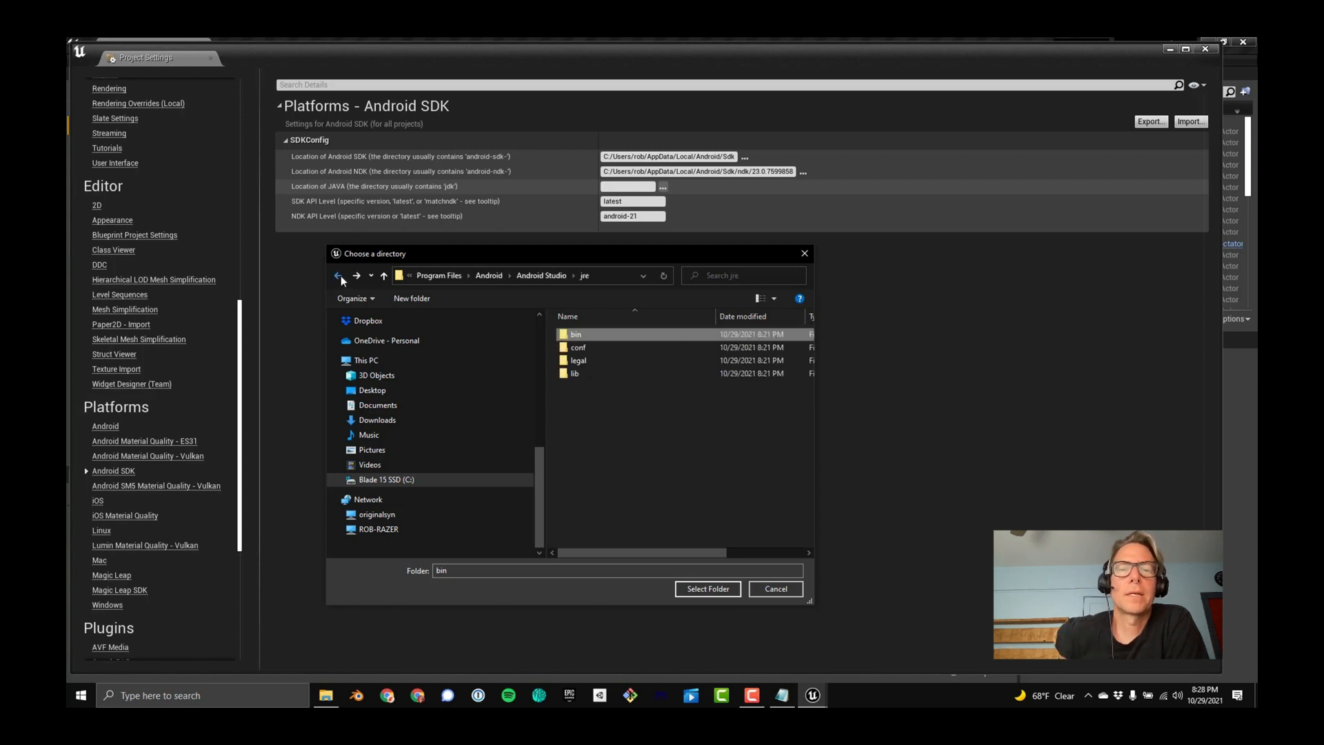
pyautogui.doubleClick(609, 373)
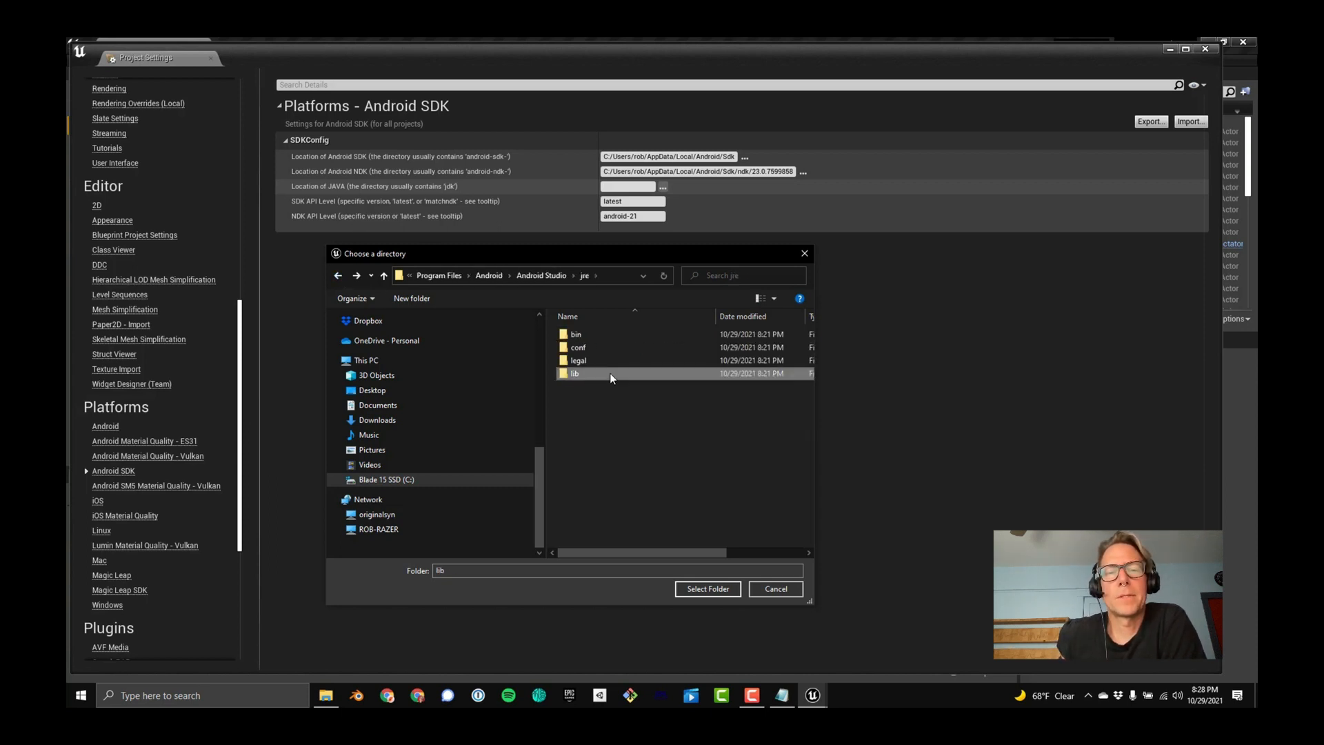
pyautogui.click(332, 275)
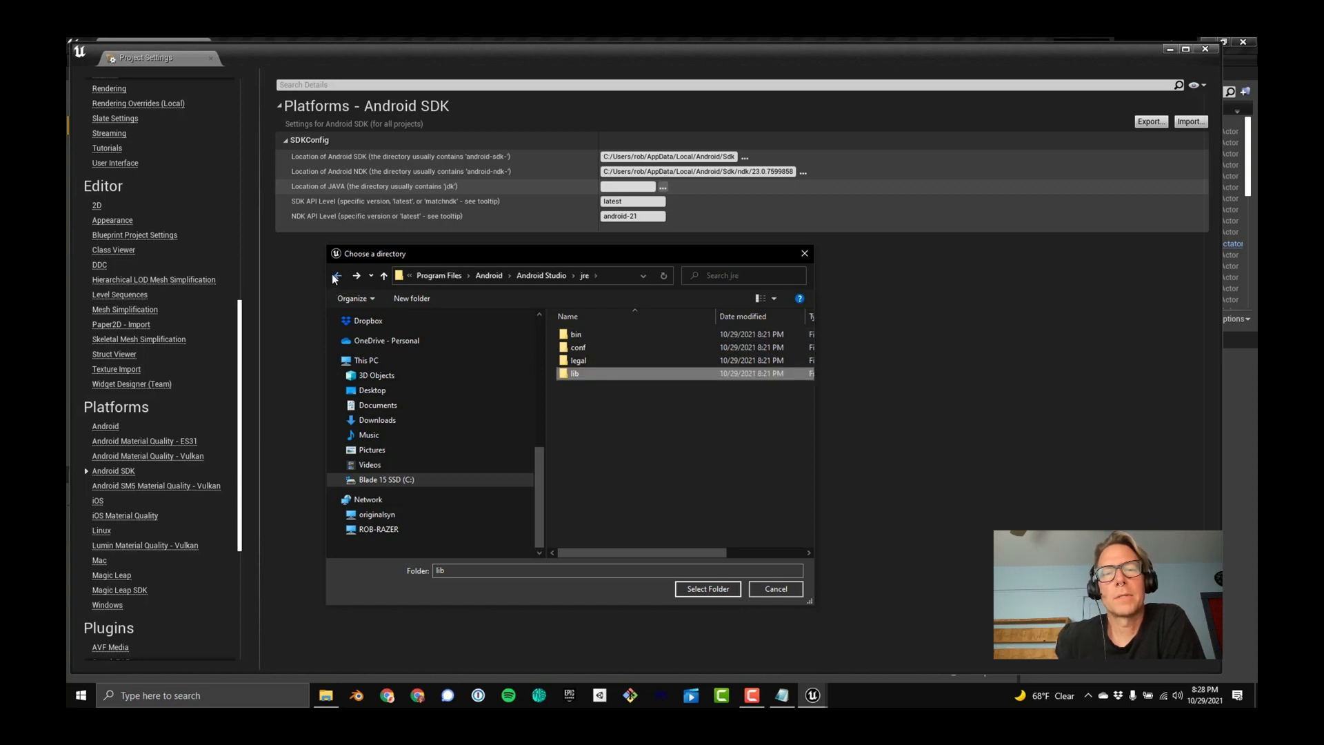
pyautogui.doubleClick(615, 334)
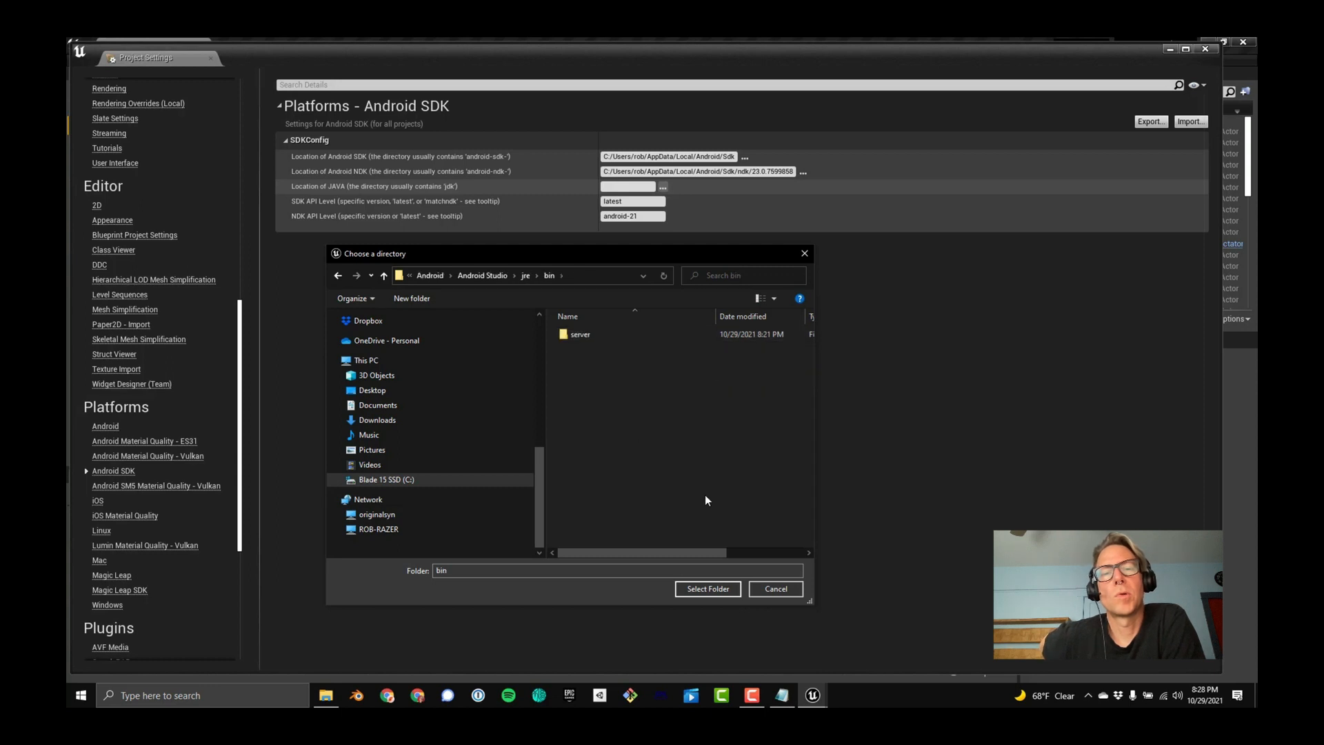
pyautogui.click(701, 589)
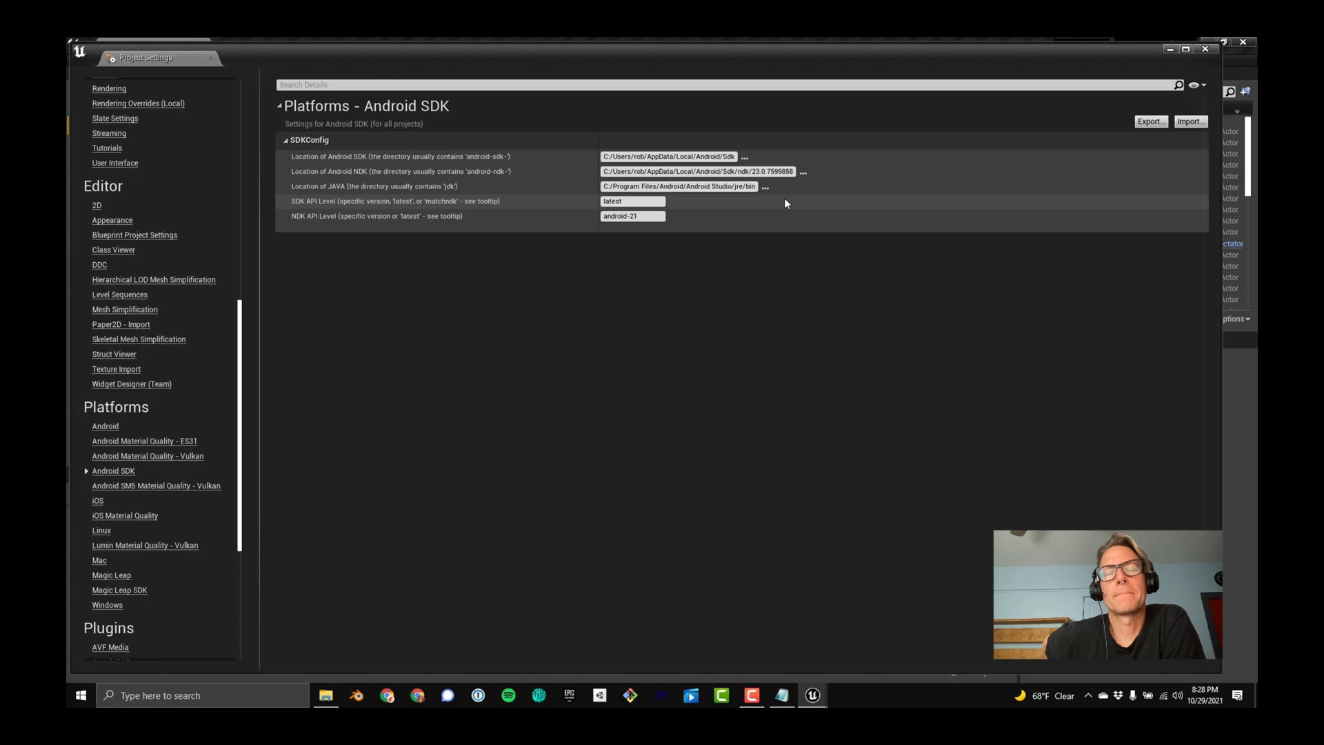
# Open ue4-quest2-paths.txt in Notepad without saving the untitled note, check the Java path listed there, and close Notepad.
pyautogui.click(782, 695)
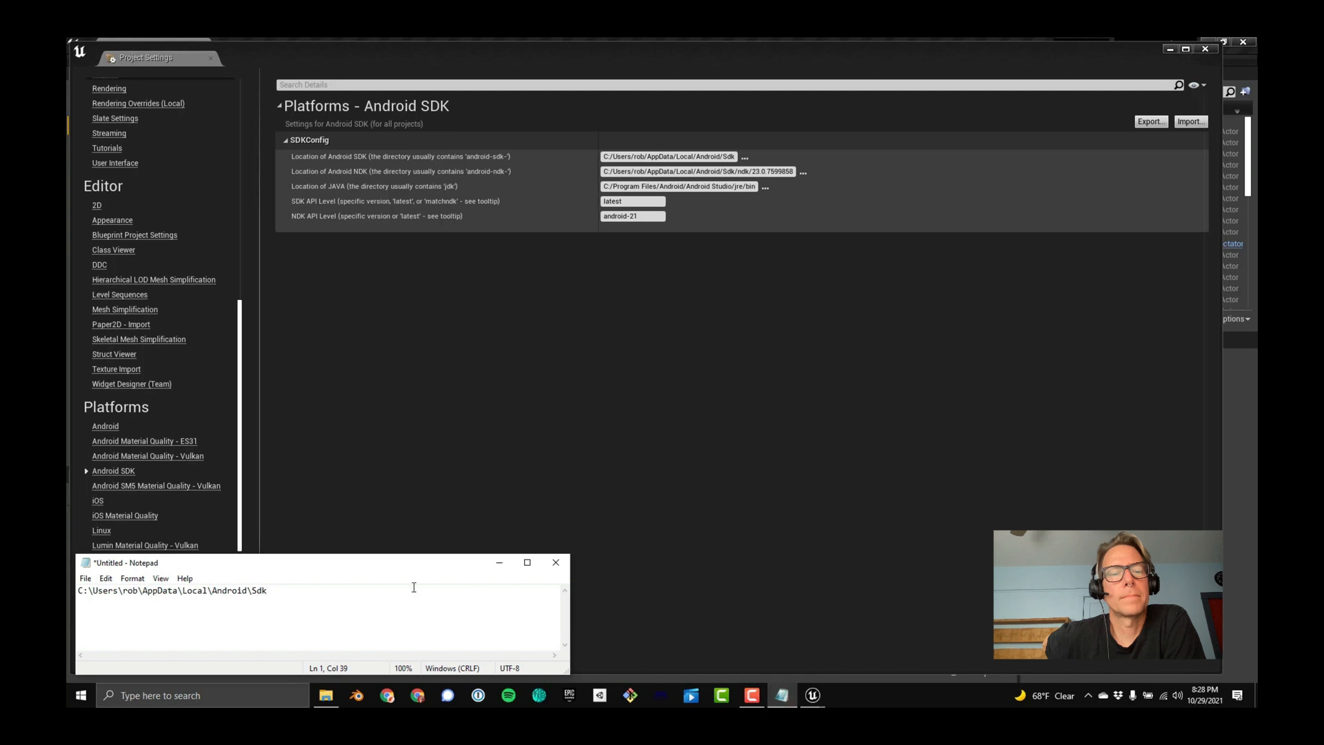
pyautogui.click(86, 579)
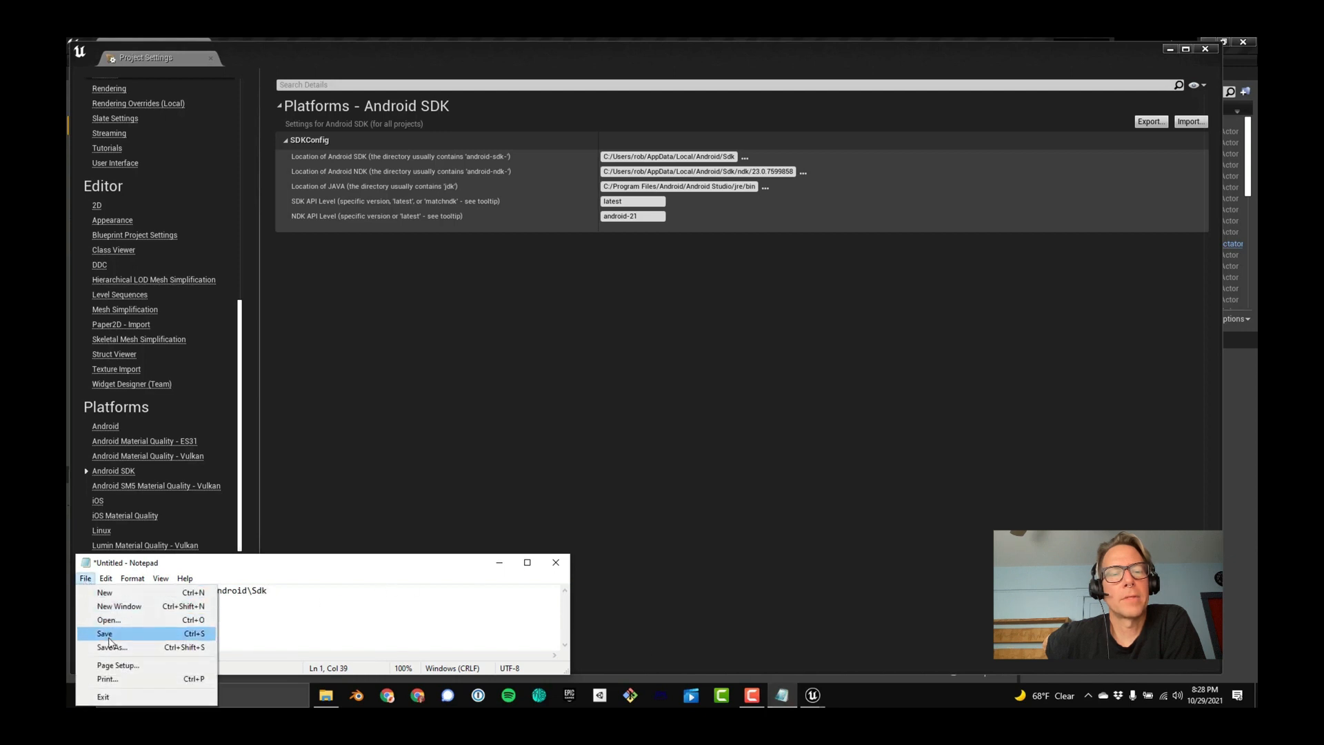
pyautogui.click(109, 619)
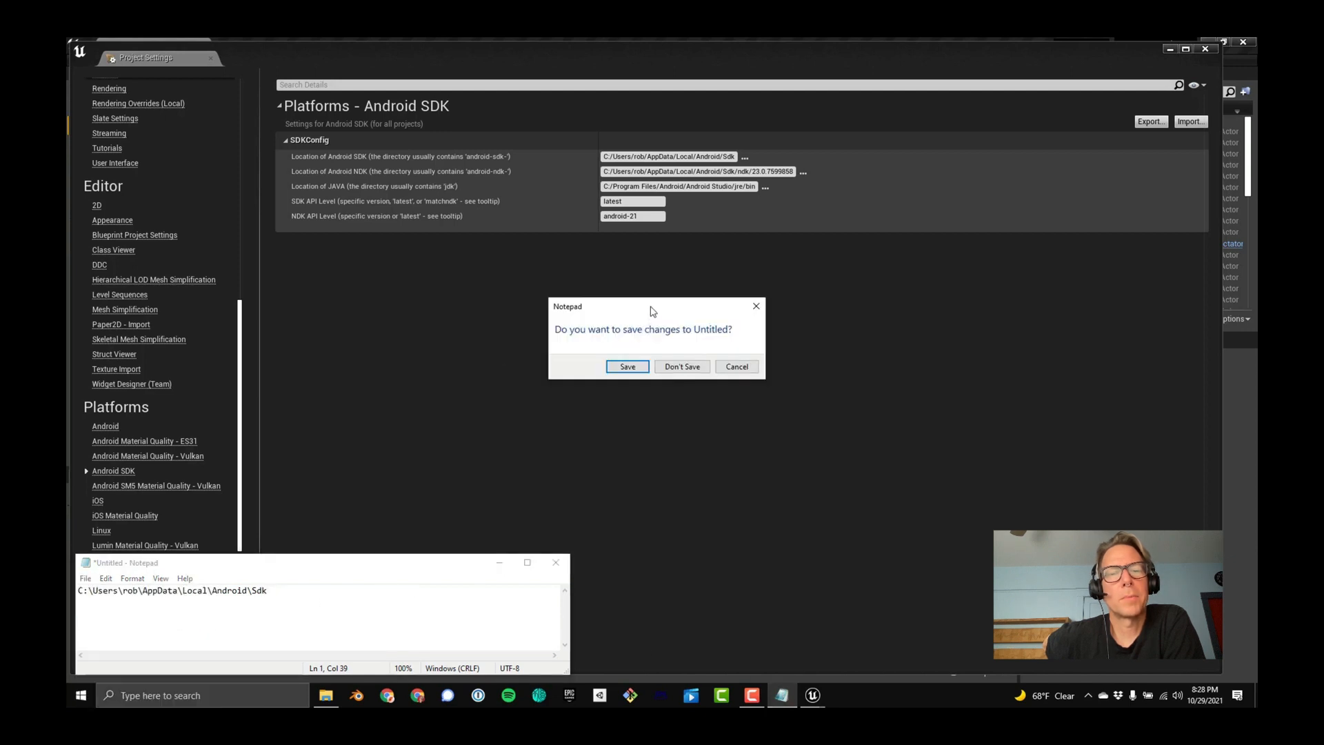
pyautogui.click(681, 366)
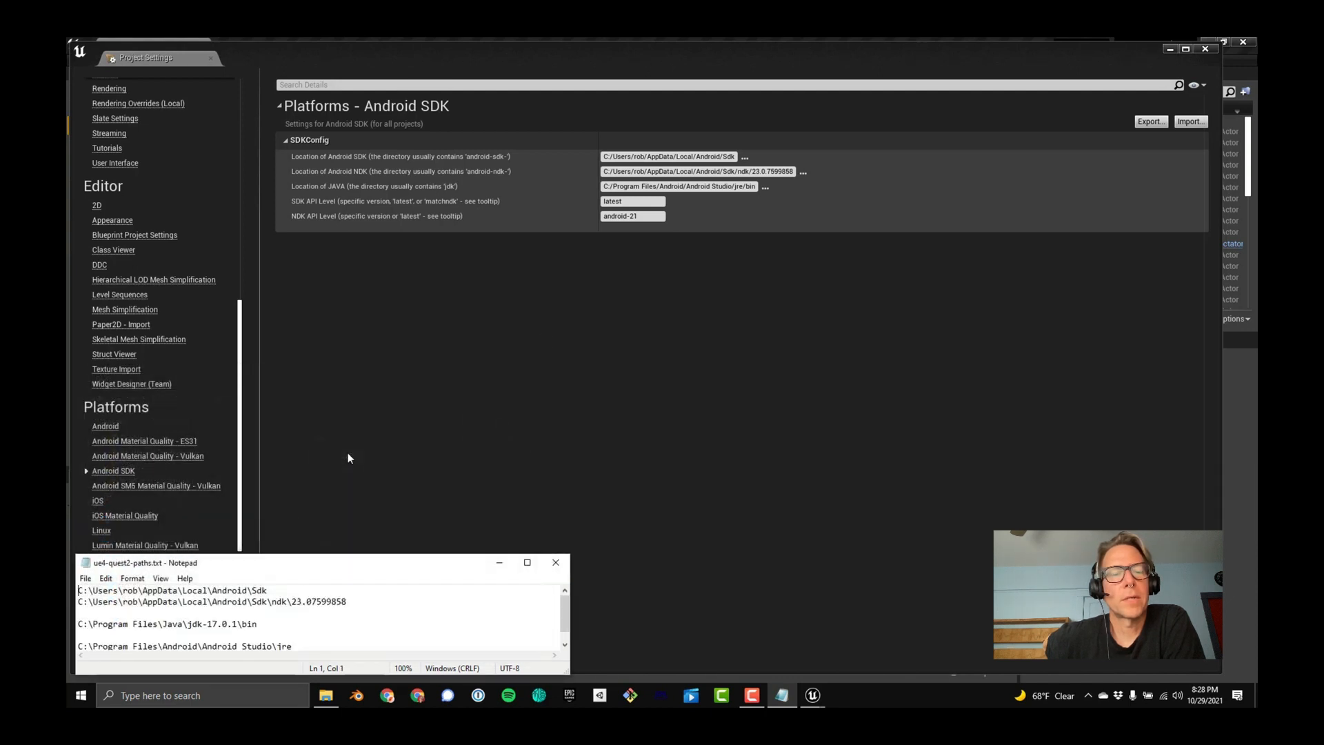
pyautogui.click(556, 562)
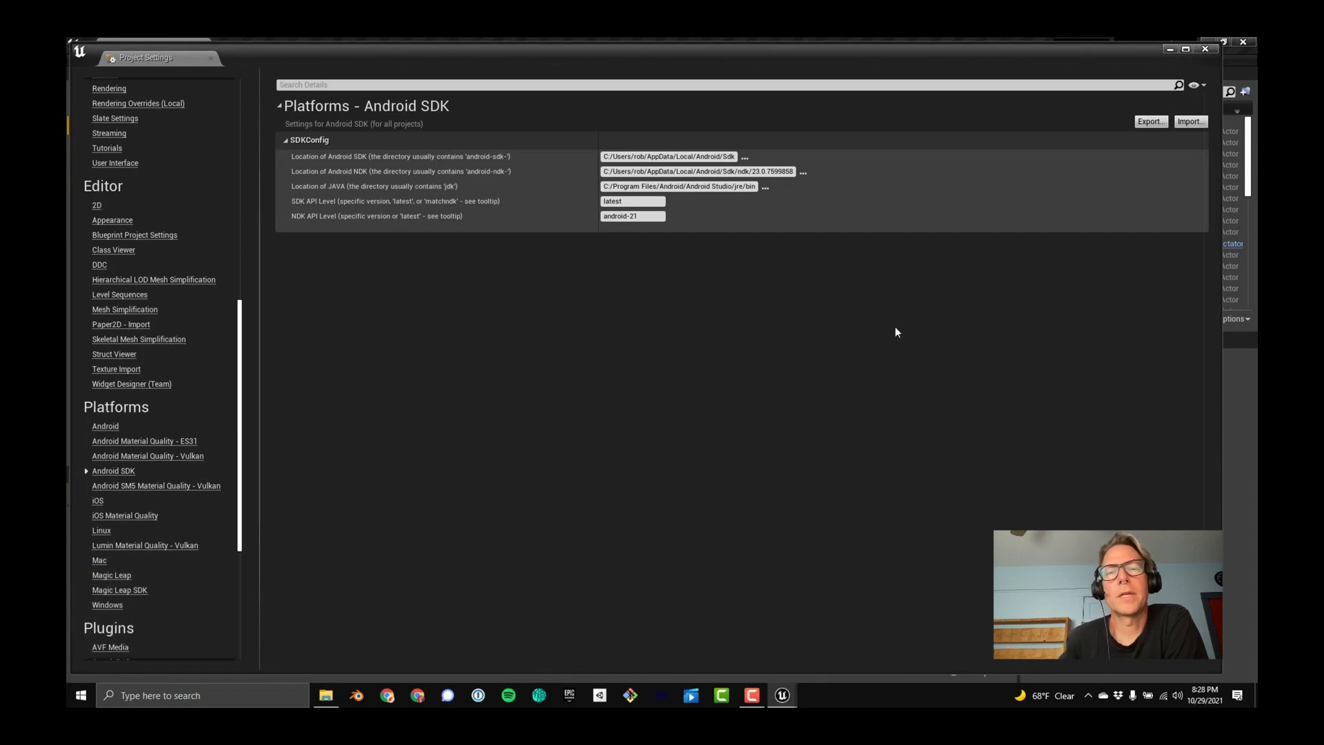
# Shorten the Java location to C:/Program Files/Android/Android Studio/jre, close the project settings and save the current level.
pyautogui.doubleClick(750, 186)
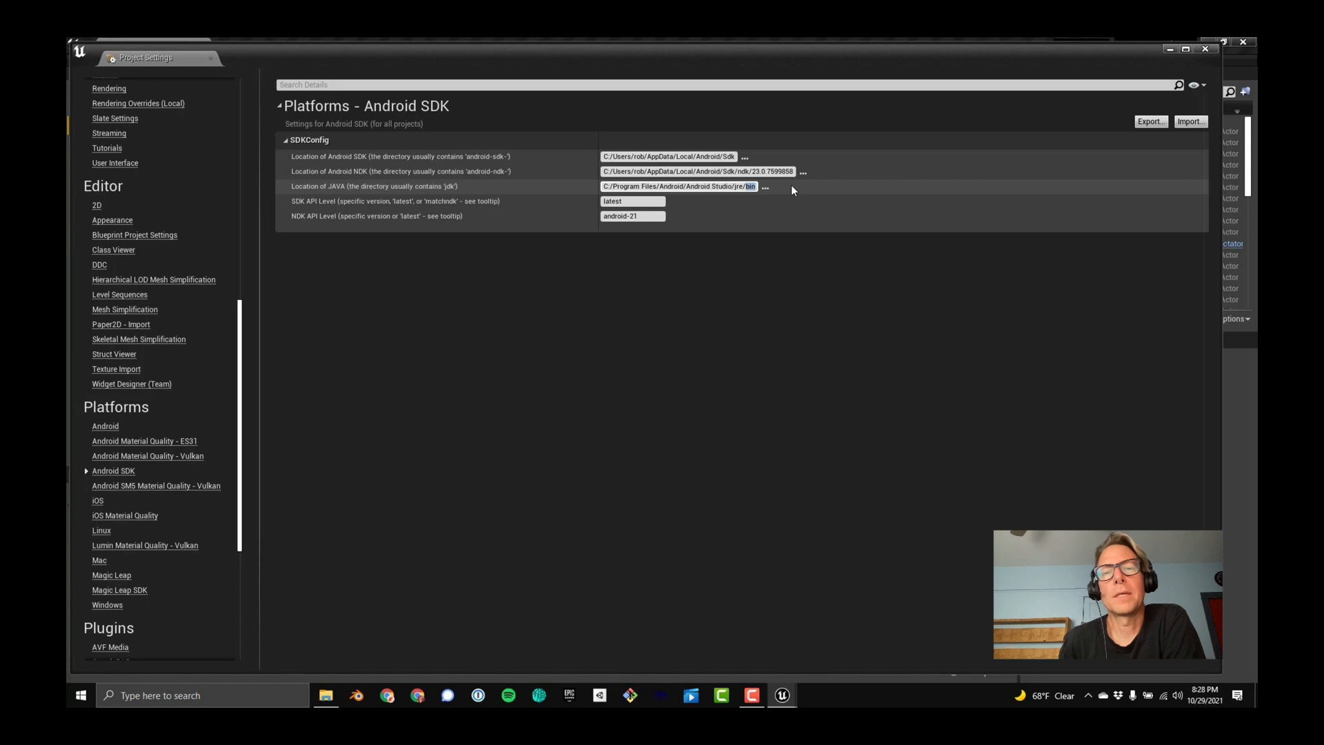
pyautogui.press('BackSpace')
pyautogui.press('BackSpace')
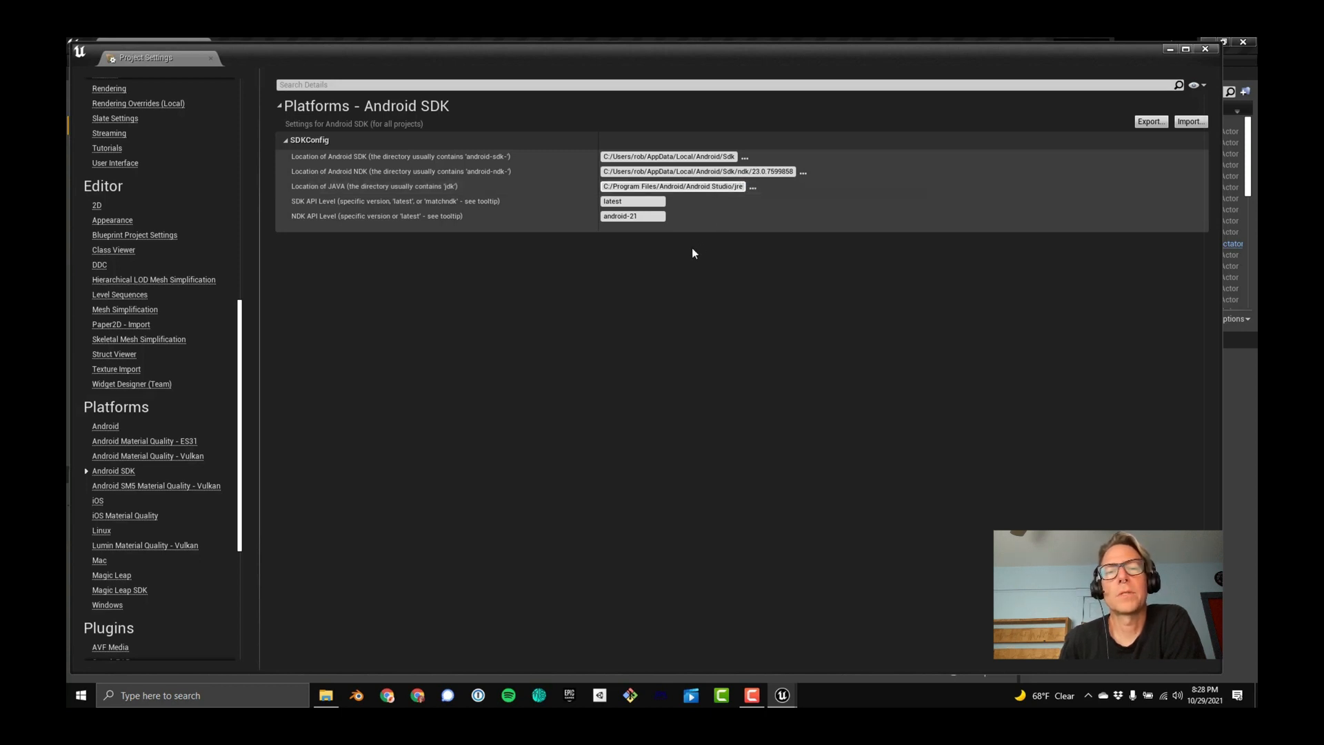
pyautogui.press('Return')
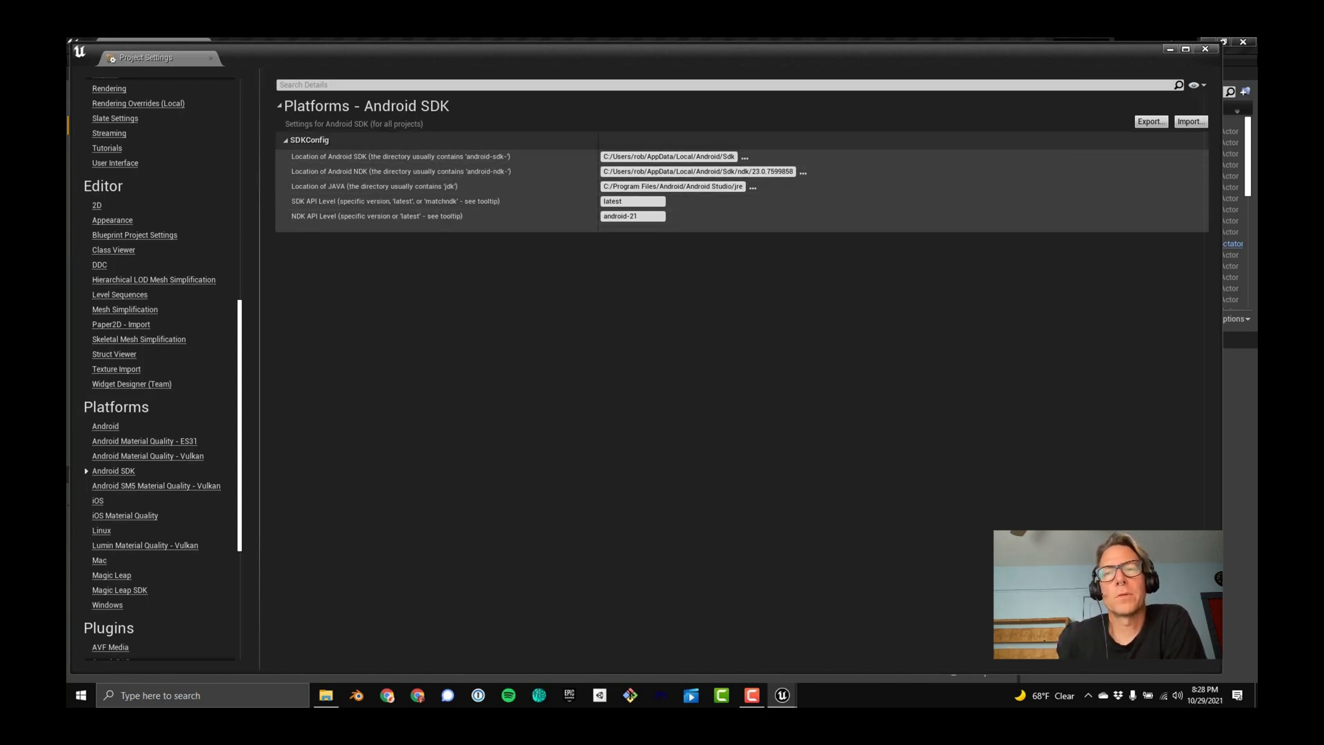
pyautogui.click(1205, 49)
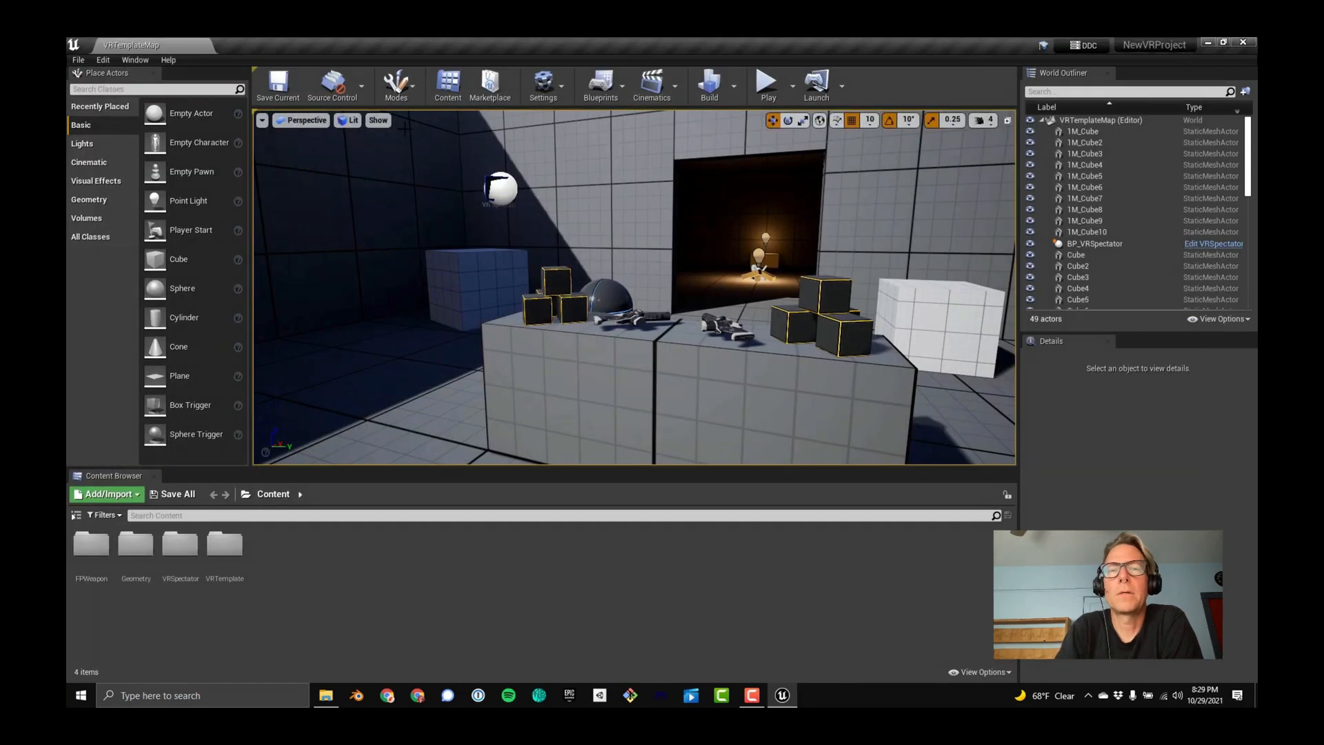
pyautogui.click(288, 94)
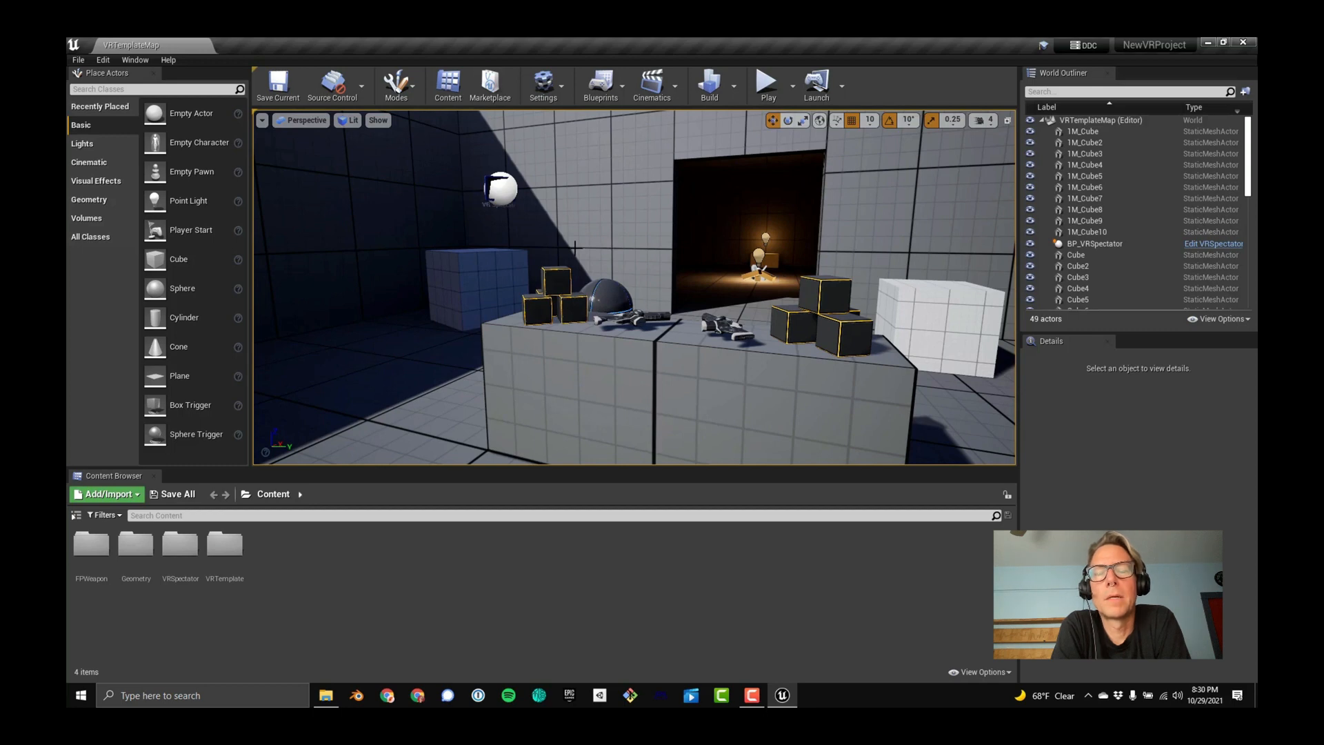
# Bring up the Project Launcher and launch NewVRProject with the Default variant on the connected Quest_2 (Android_ASTC) device.
pyautogui.click(841, 87)
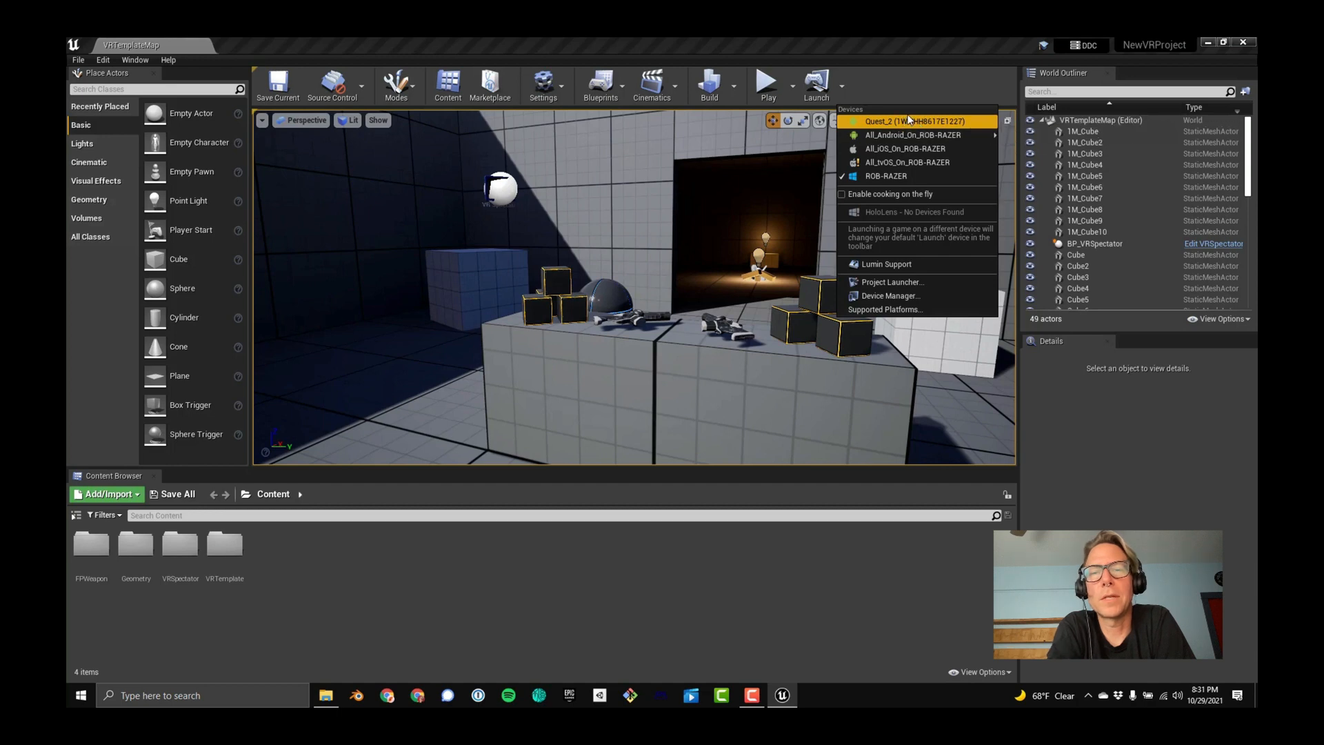
pyautogui.moveTo(885, 133)
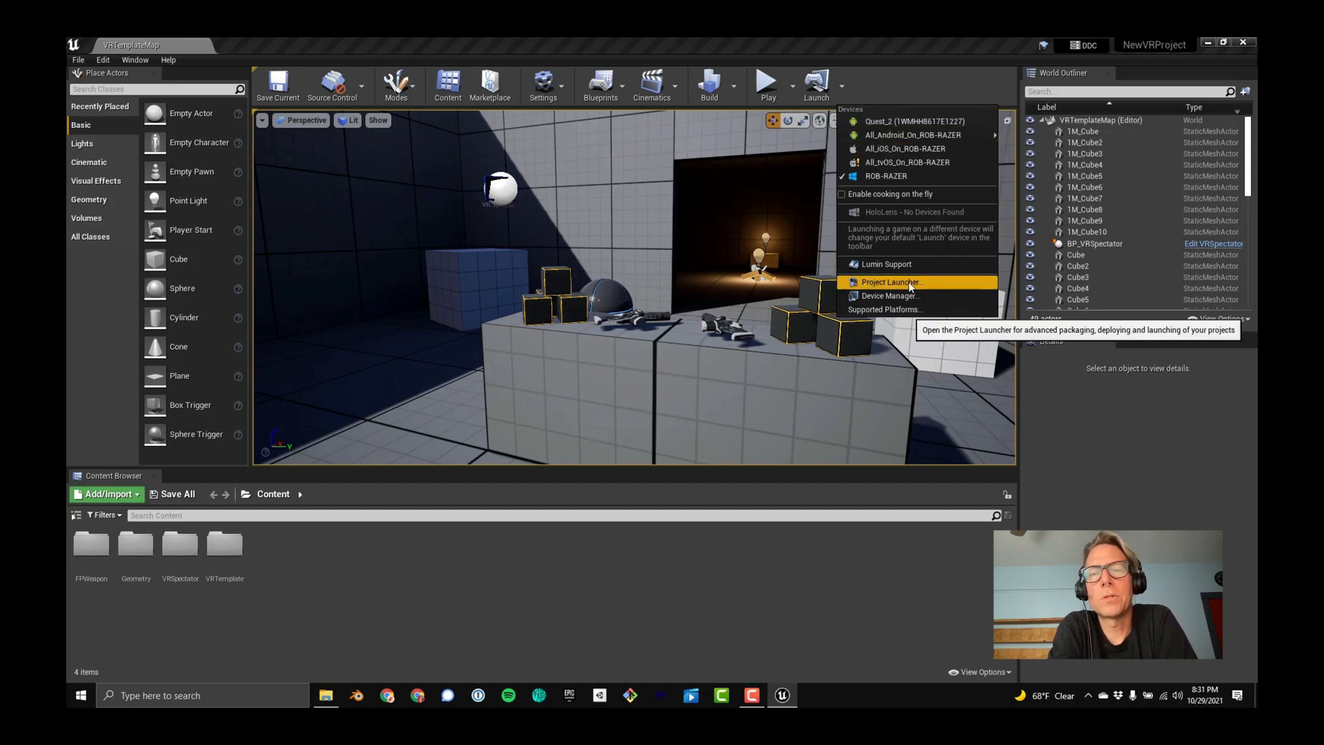
pyautogui.click(887, 285)
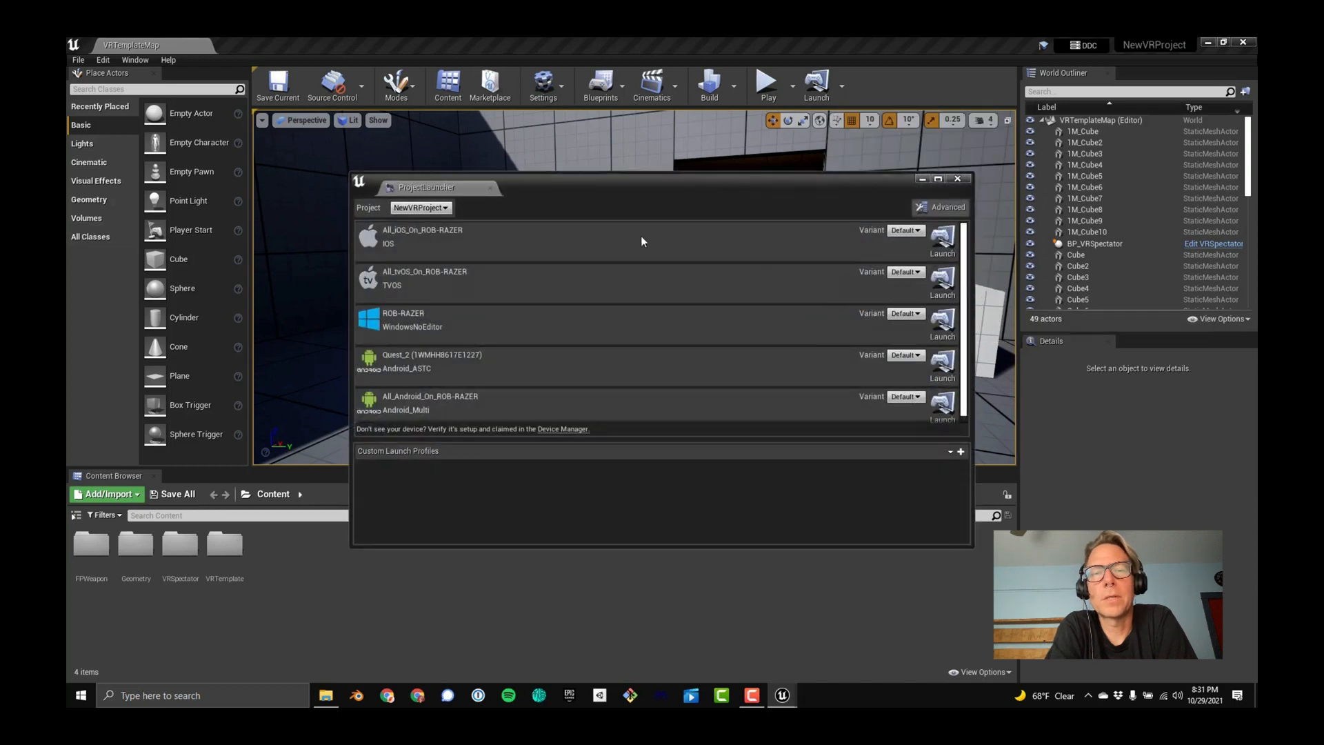
pyautogui.moveTo(553, 180); pyautogui.dragTo(539, 147)
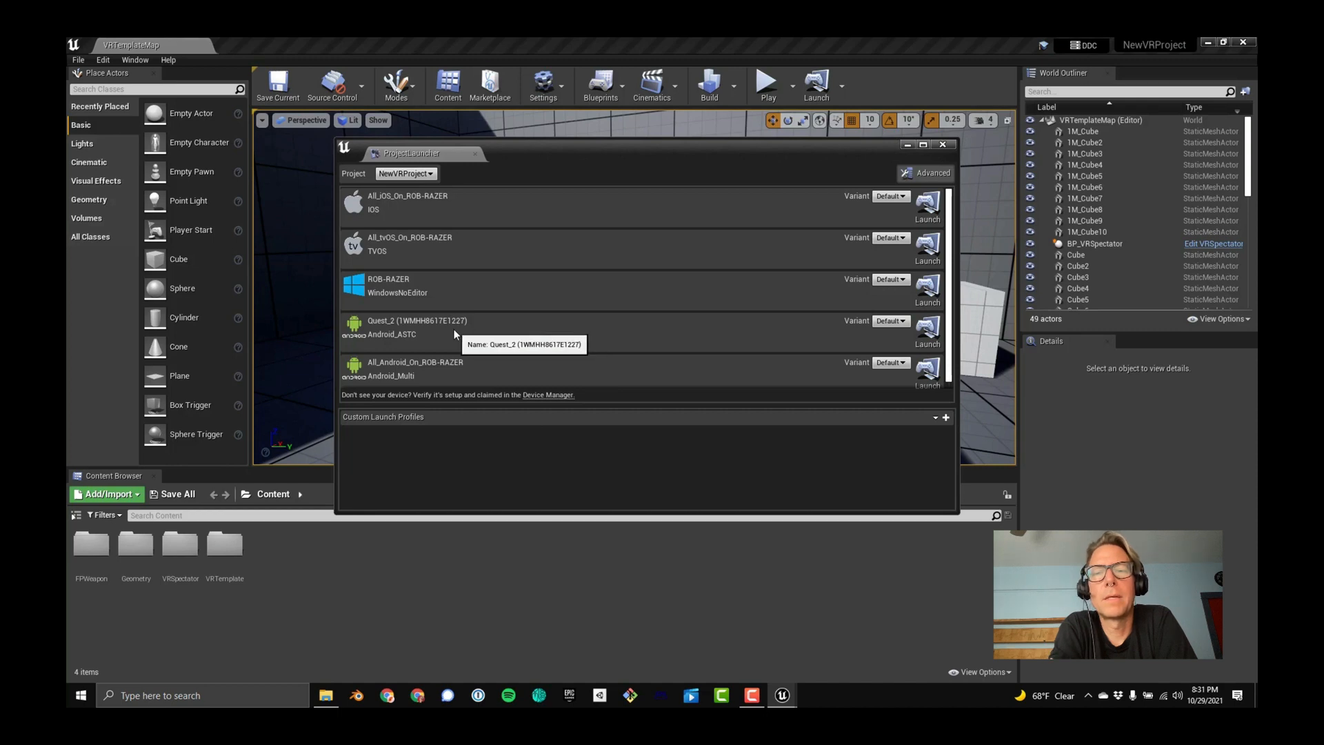
pyautogui.click(932, 332)
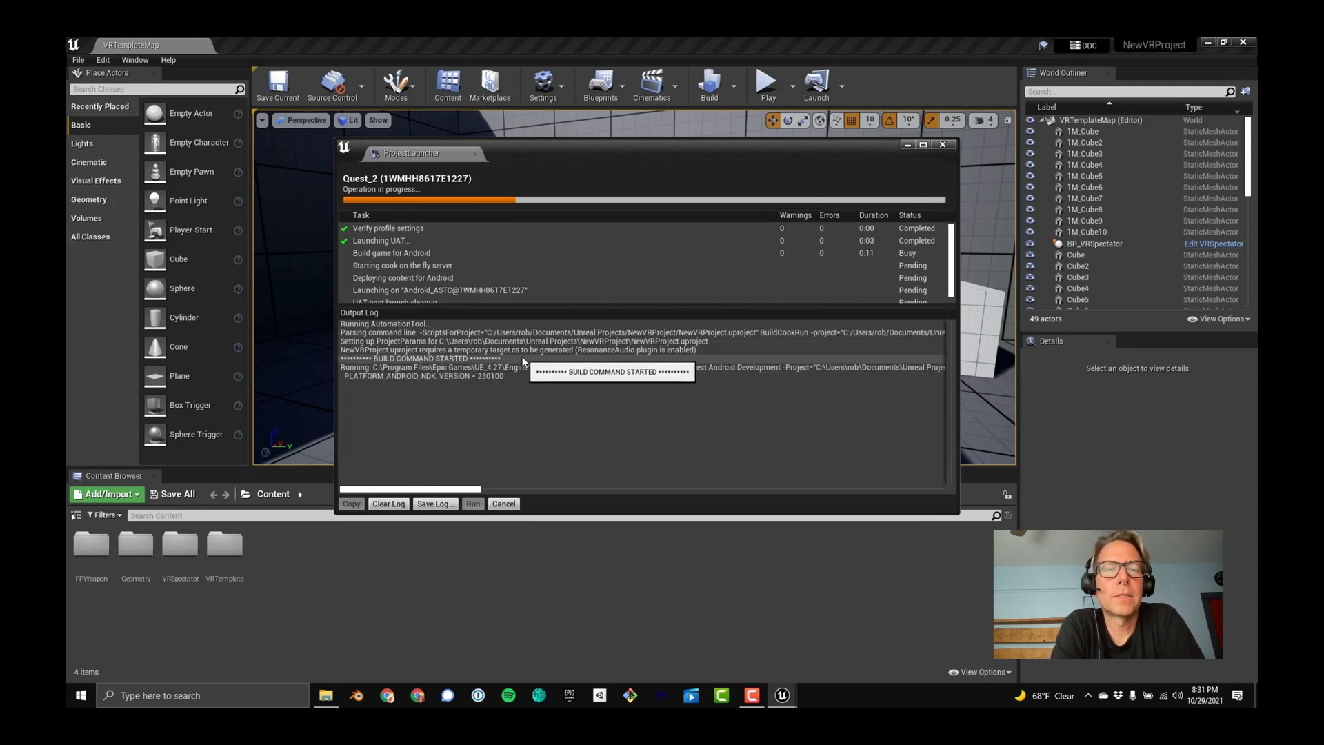
# Enlarge the Project Launcher, minimize the console window to follow the build and deployment log, and close the launcher.
pyautogui.moveTo(605, 154); pyautogui.dragTo(386, 88)
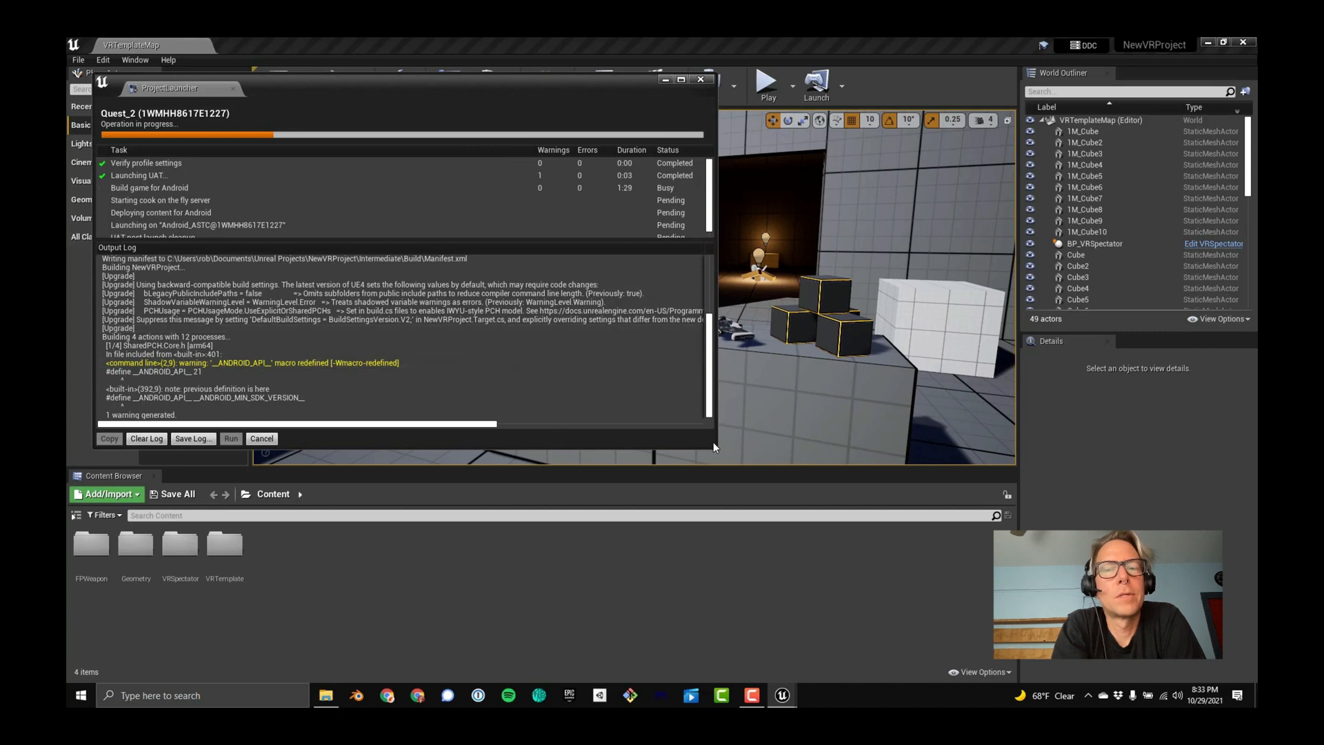
pyautogui.moveTo(714, 449); pyautogui.dragTo(832, 670)
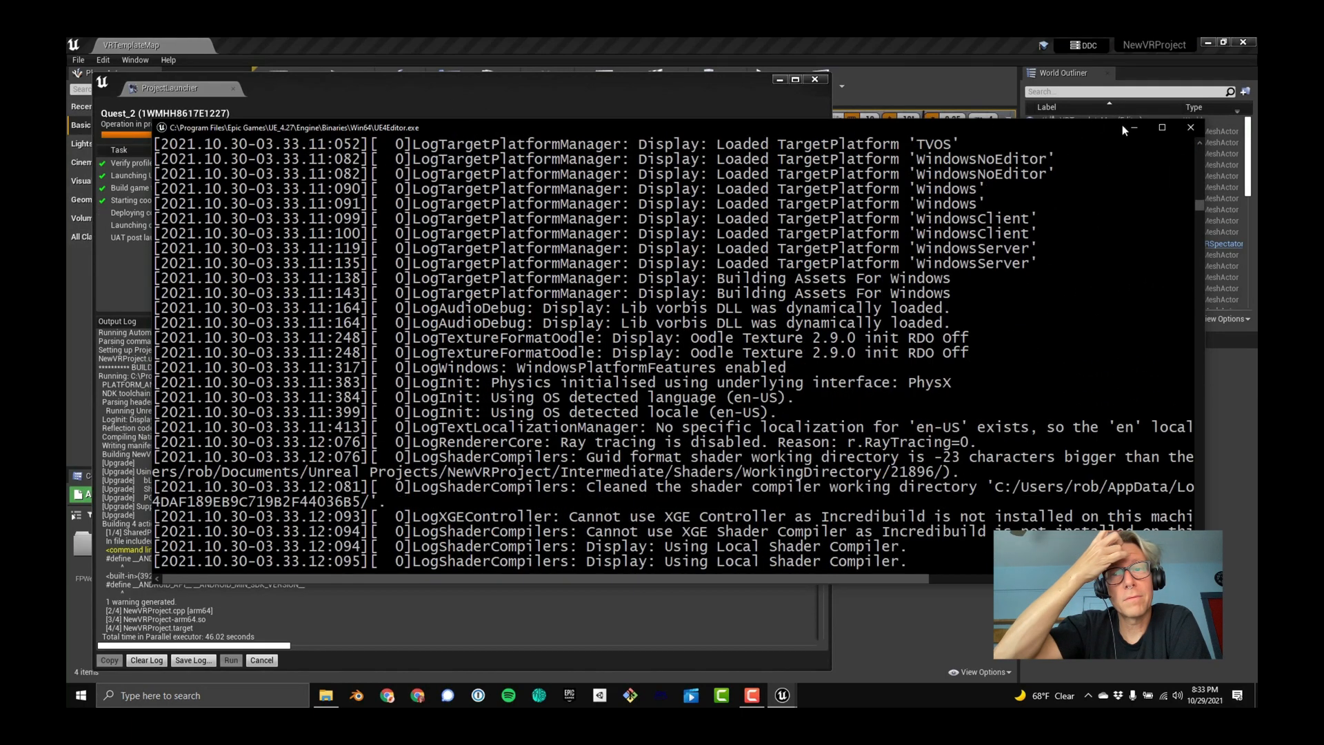
pyautogui.click(1132, 130)
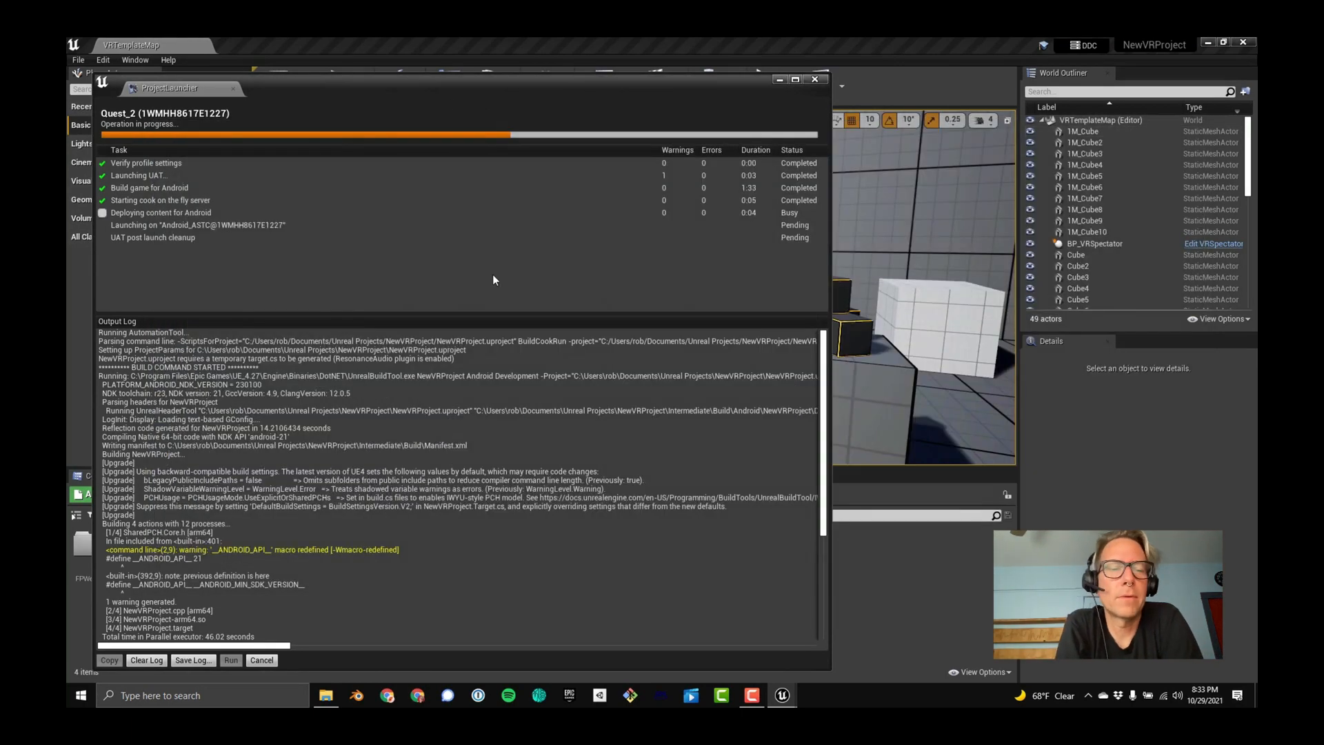
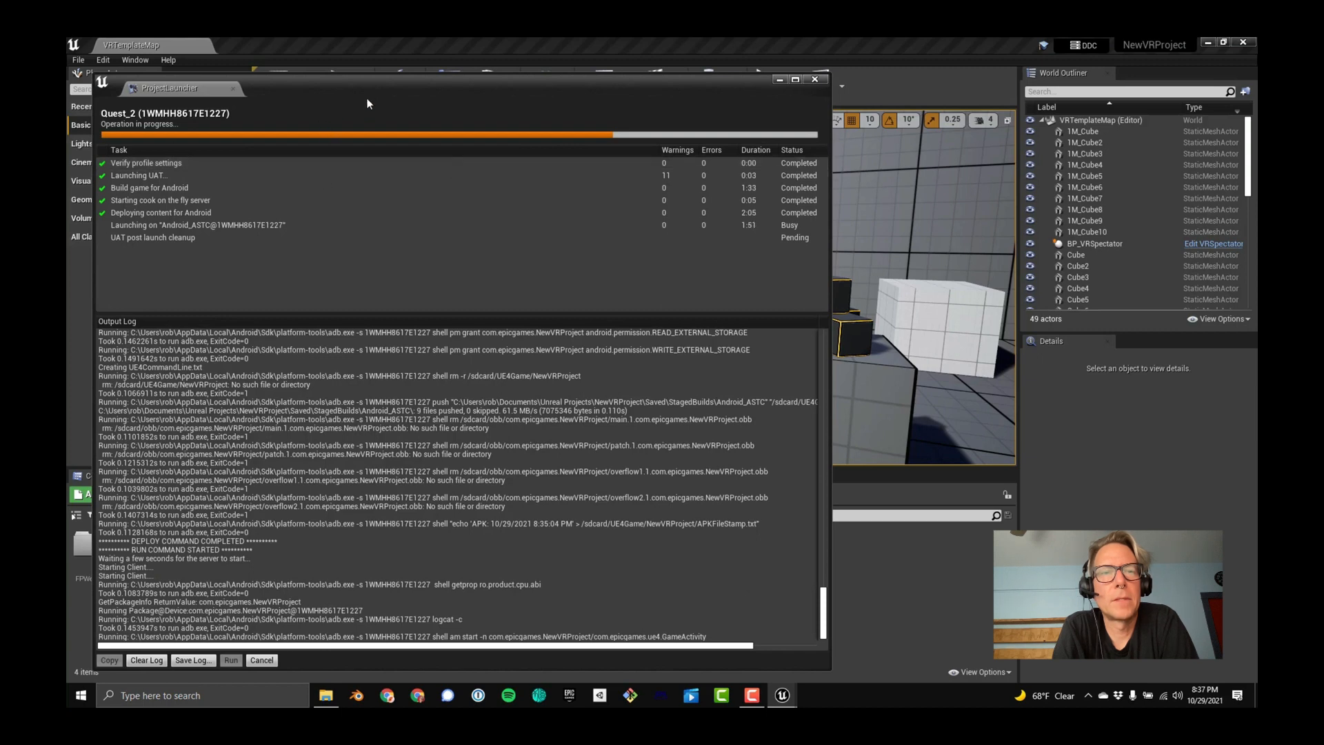
pyautogui.click(815, 79)
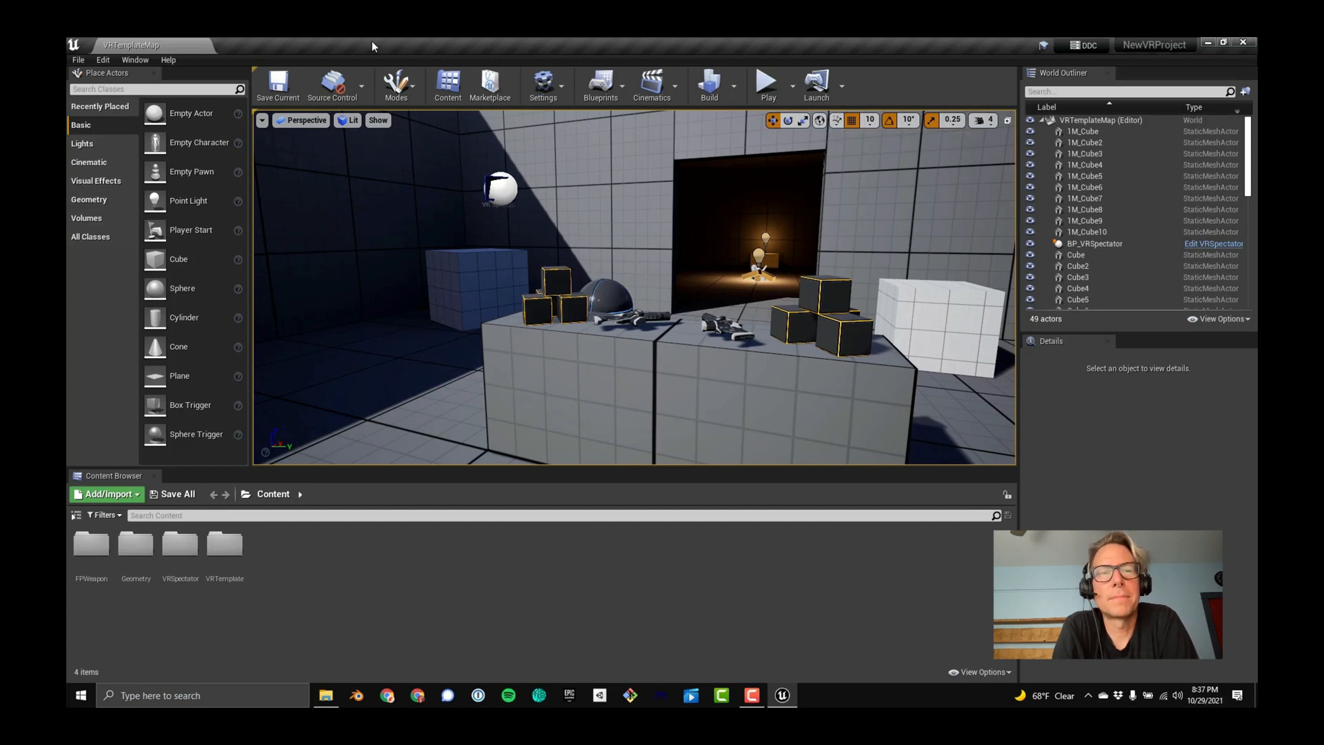
# Save the current level and start packaging the project for Android (ASTC).
pyautogui.click(281, 81)
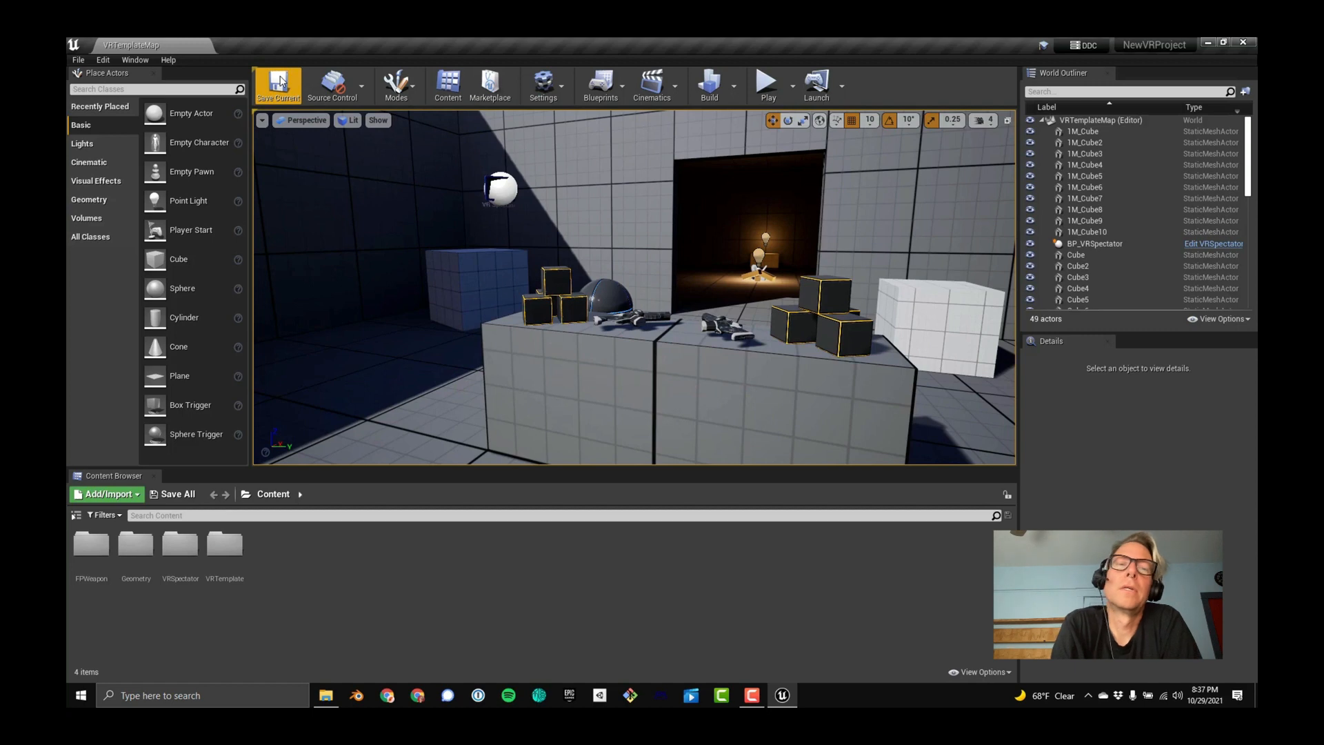
pyautogui.click(78, 60)
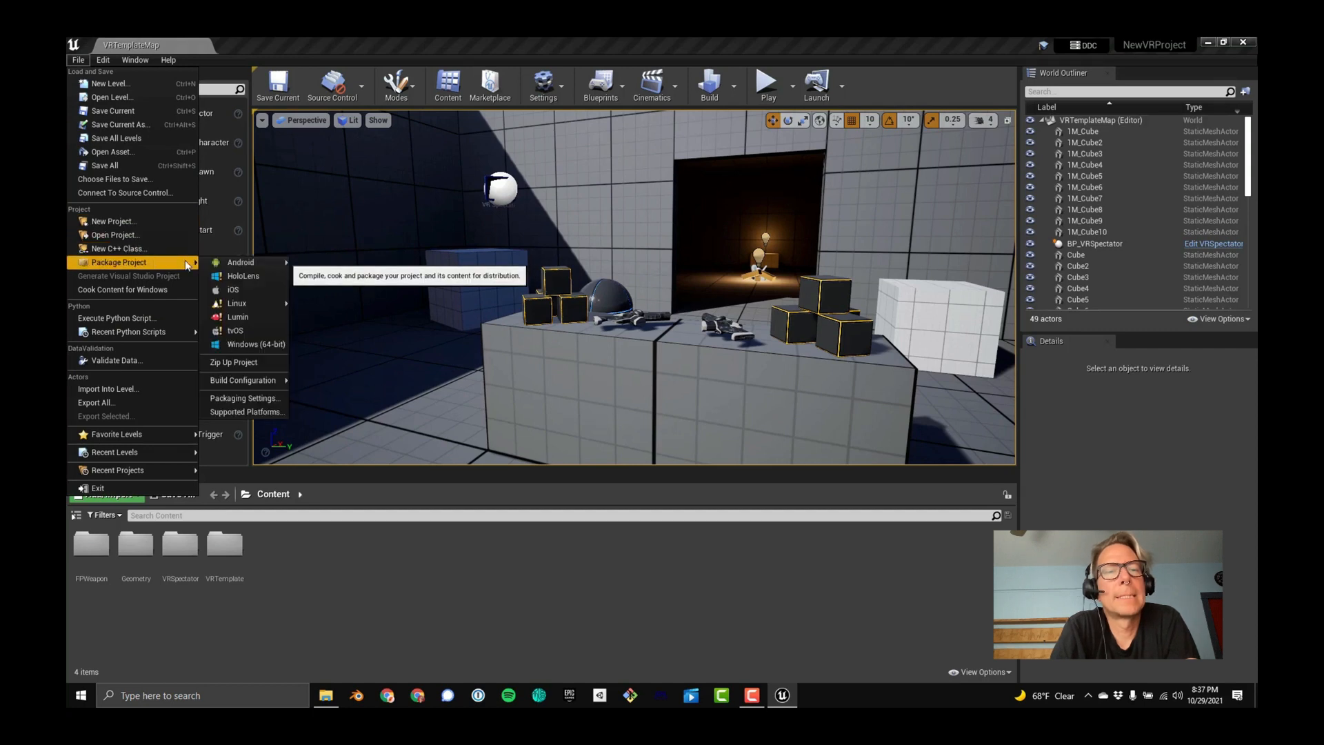
pyautogui.moveTo(257, 266)
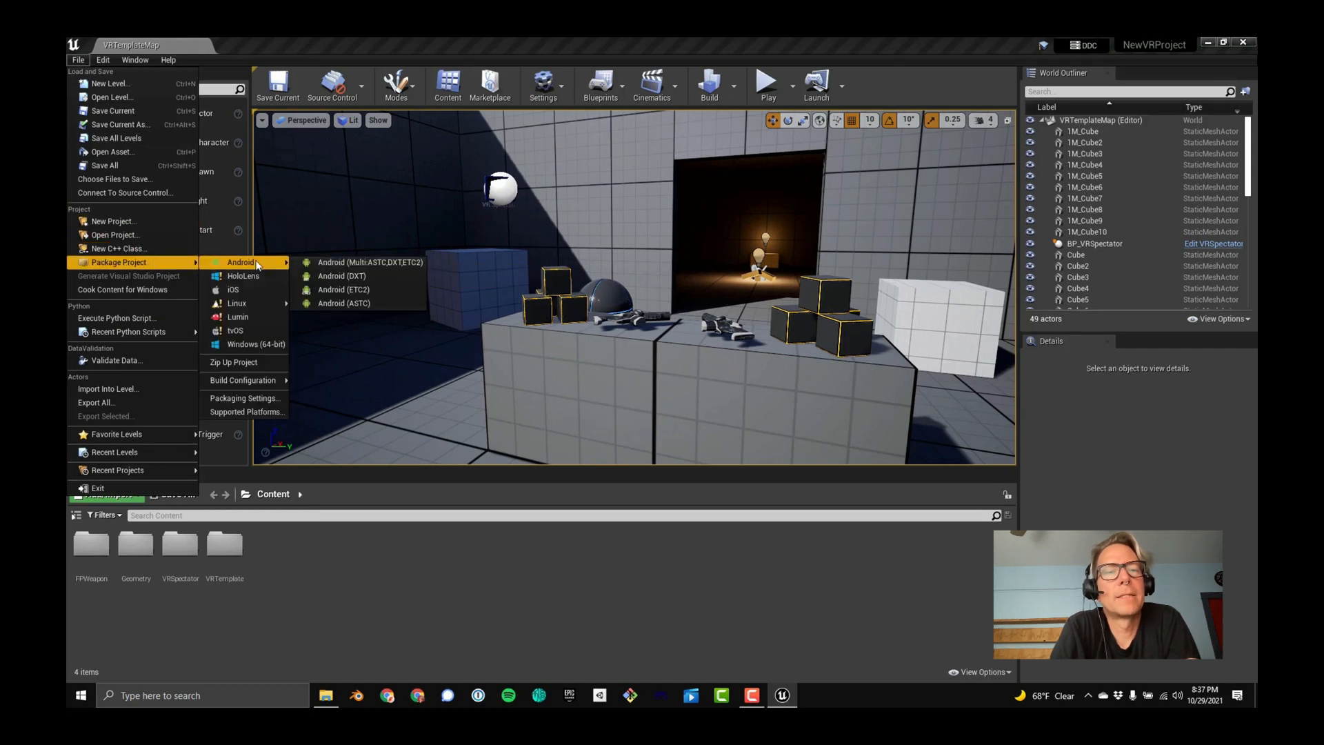
pyautogui.click(369, 304)
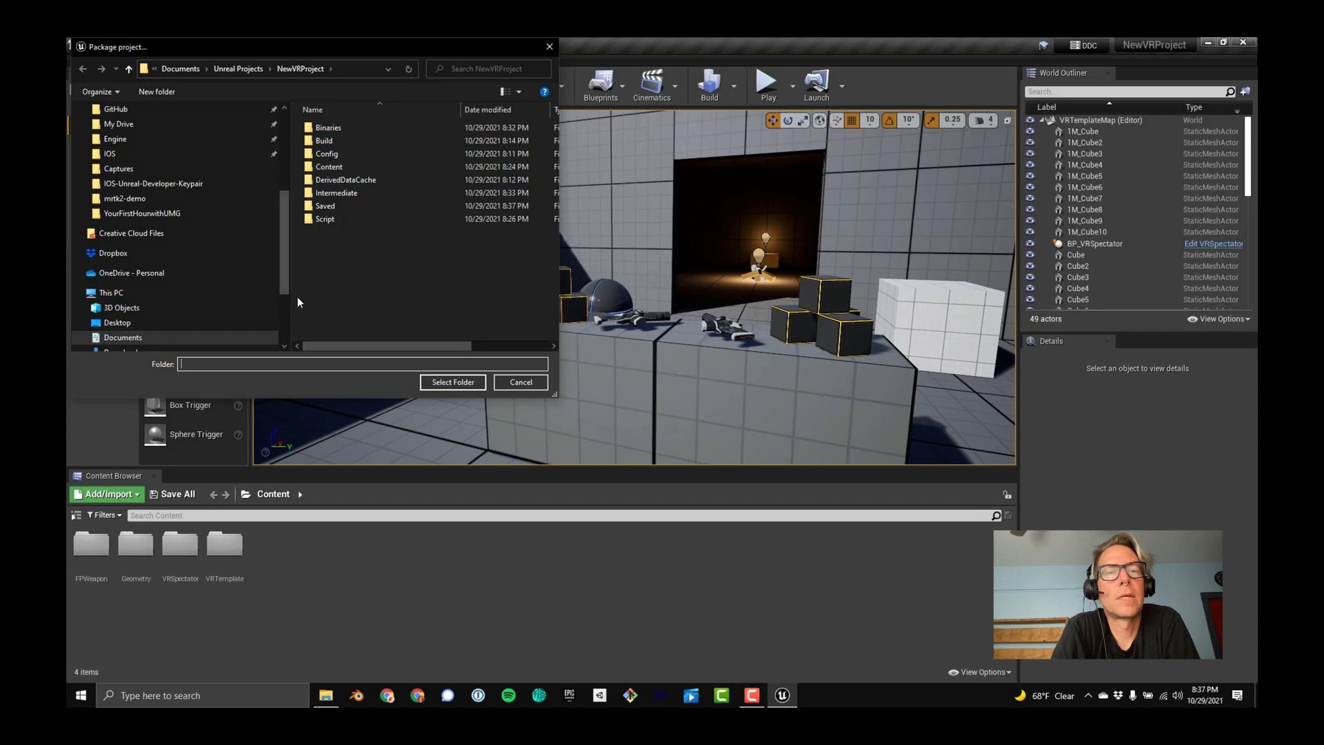
# Create a folder named Packaged Builds inside NewVRProject and select it as the destination of the package.
pyautogui.rightClick(338, 253)
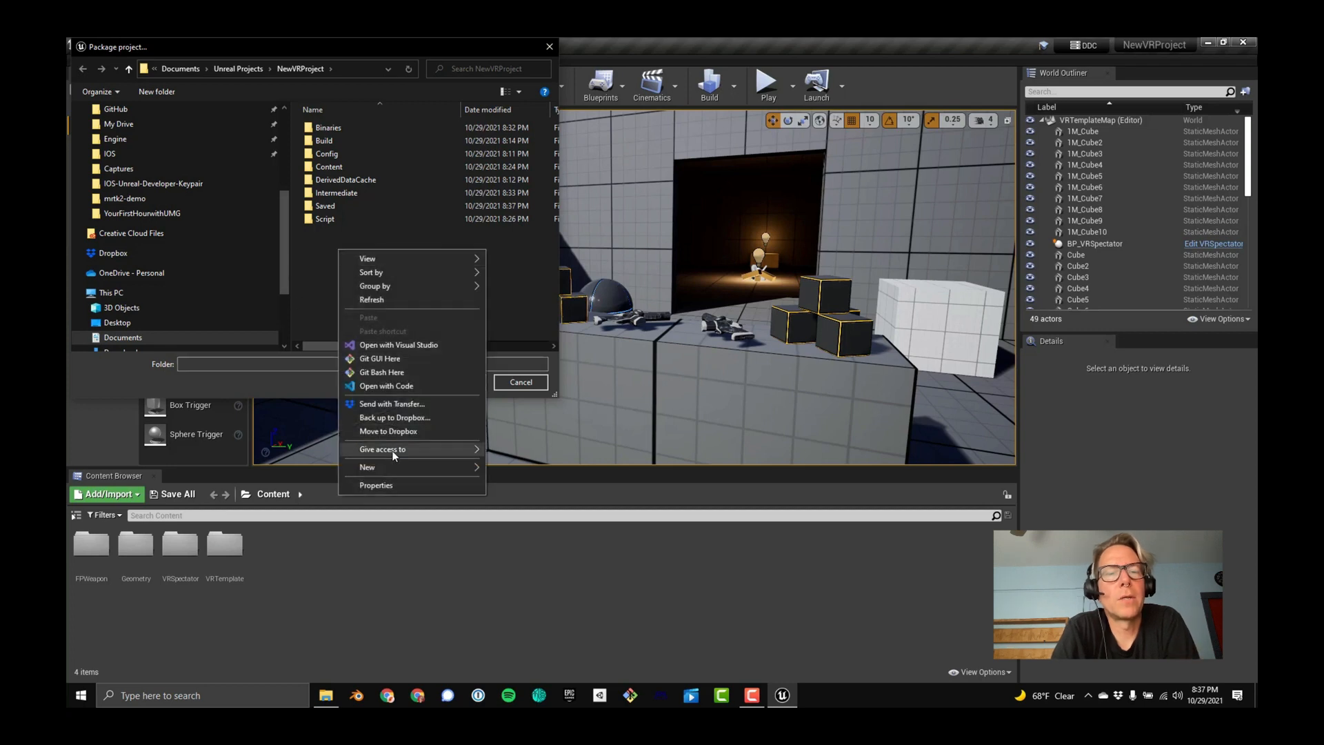
pyautogui.moveTo(409, 467)
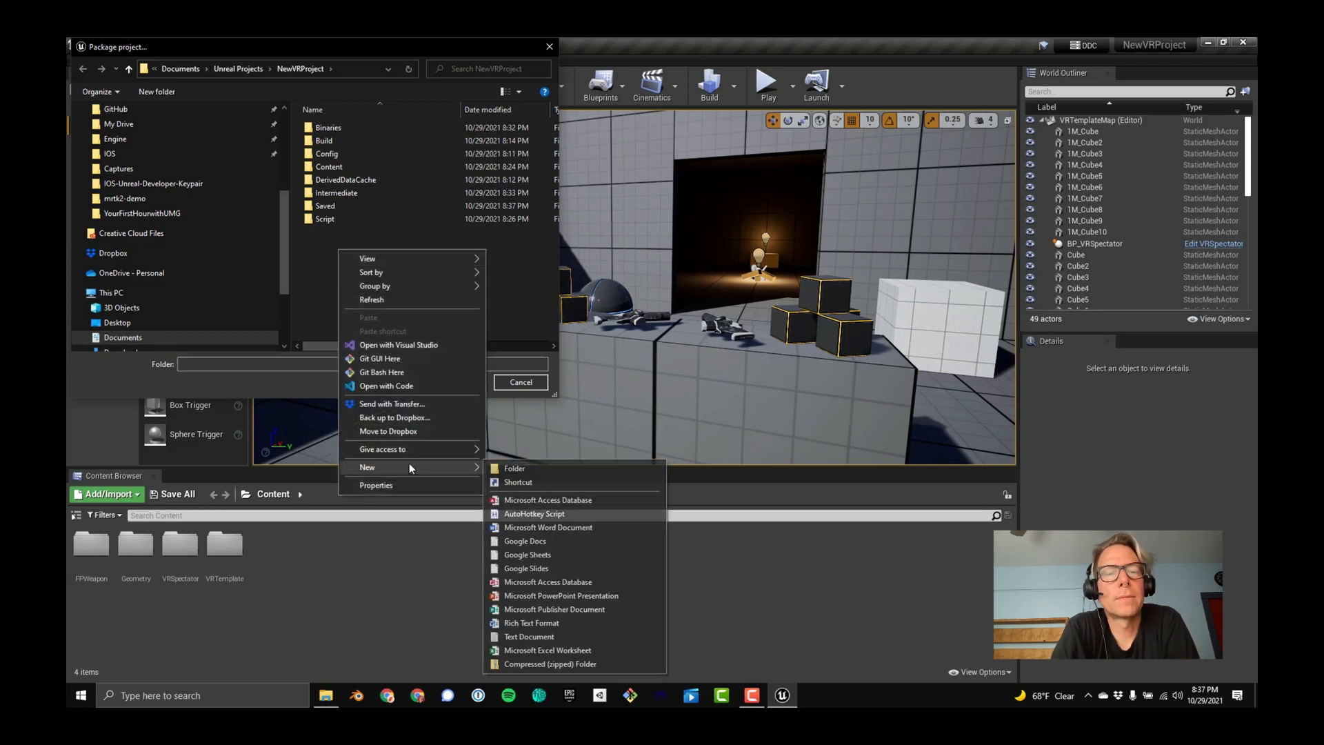
pyautogui.click(536, 469)
pyautogui.write('Pa')
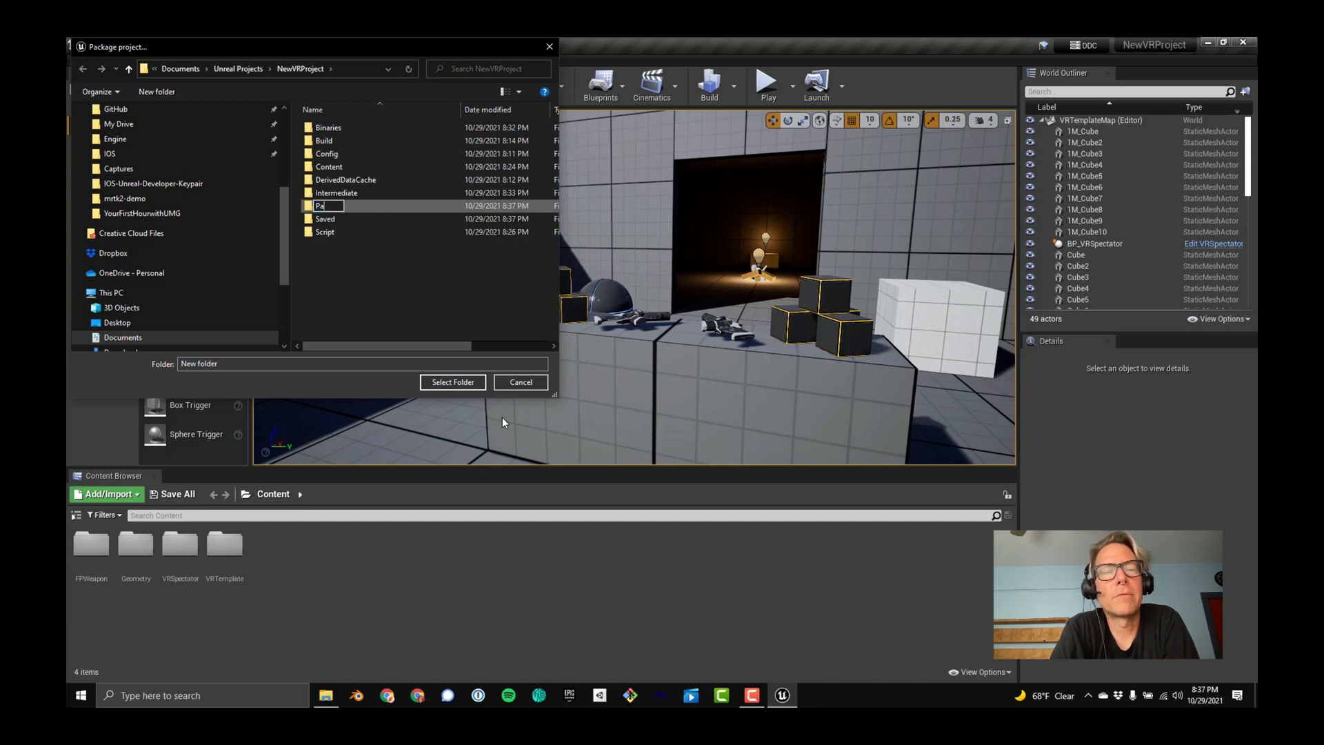
pyautogui.write('ckage')
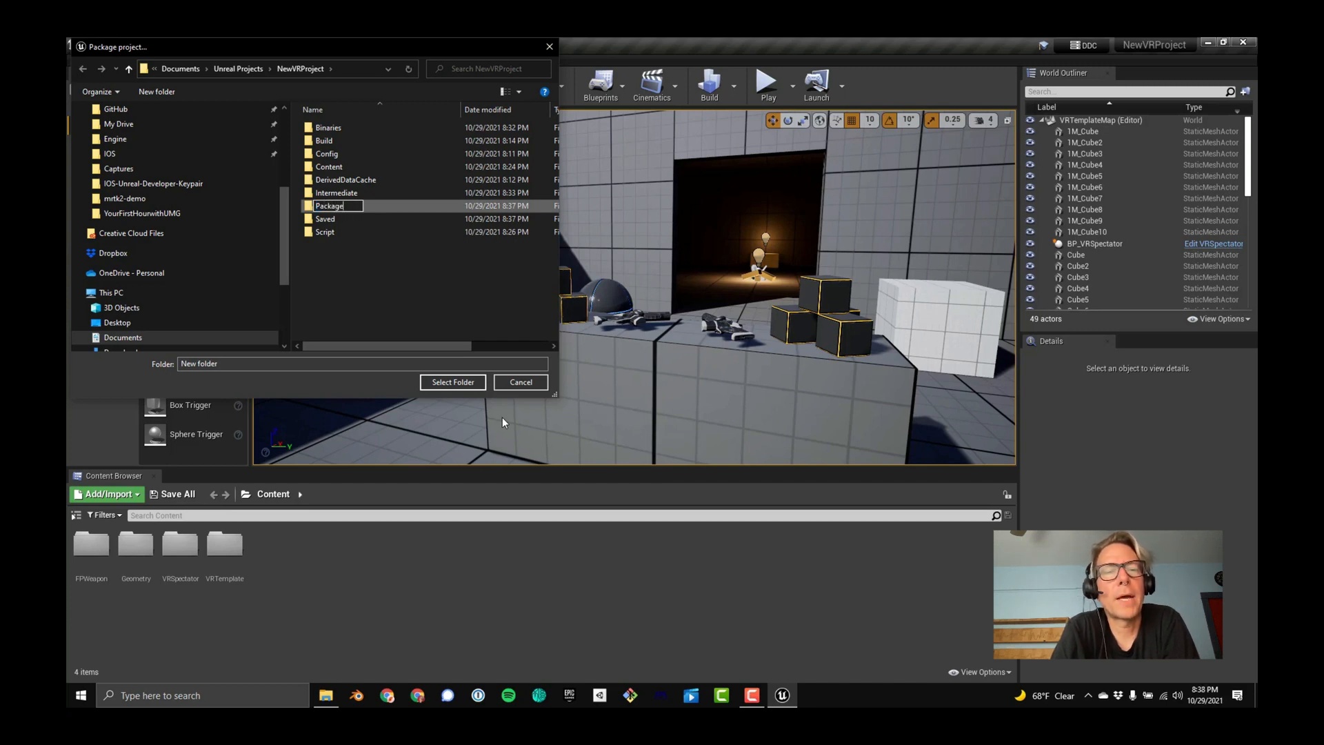
pyautogui.write('d Builds')
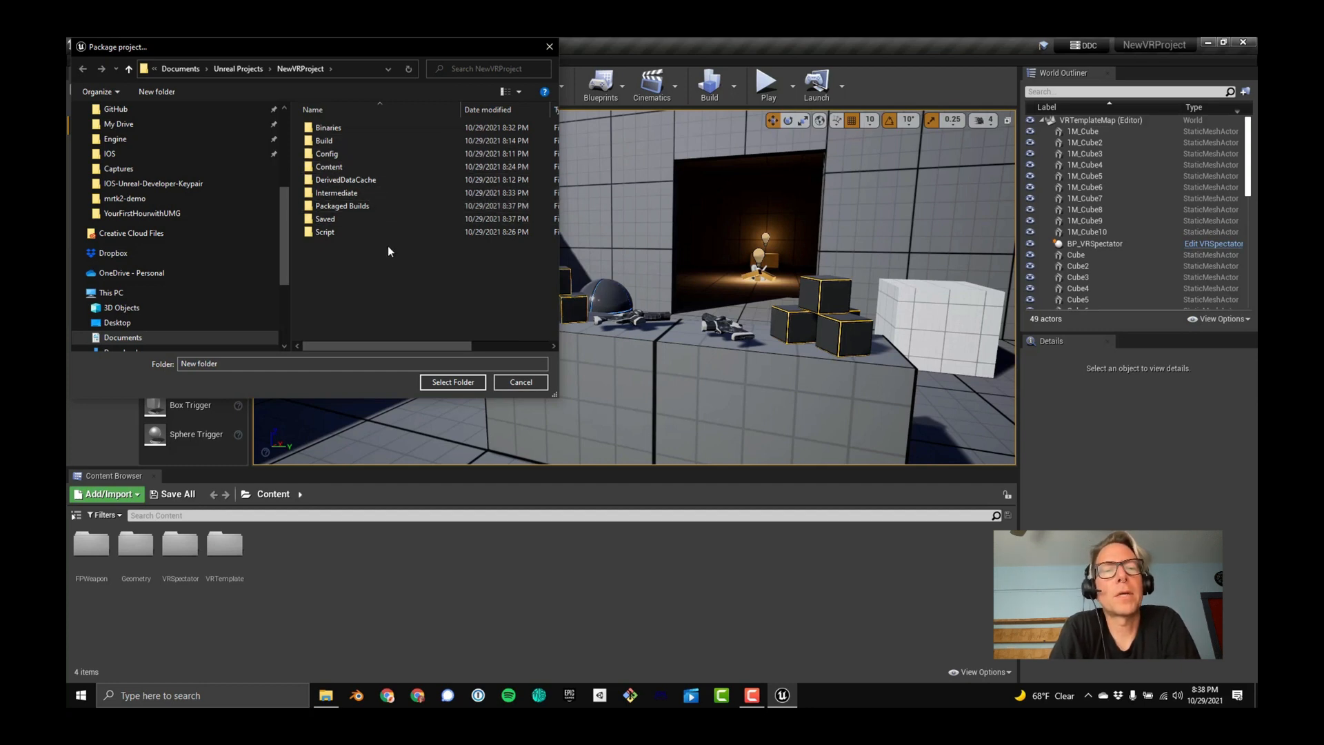
pyautogui.press('Return')
pyautogui.doubleClick(361, 204)
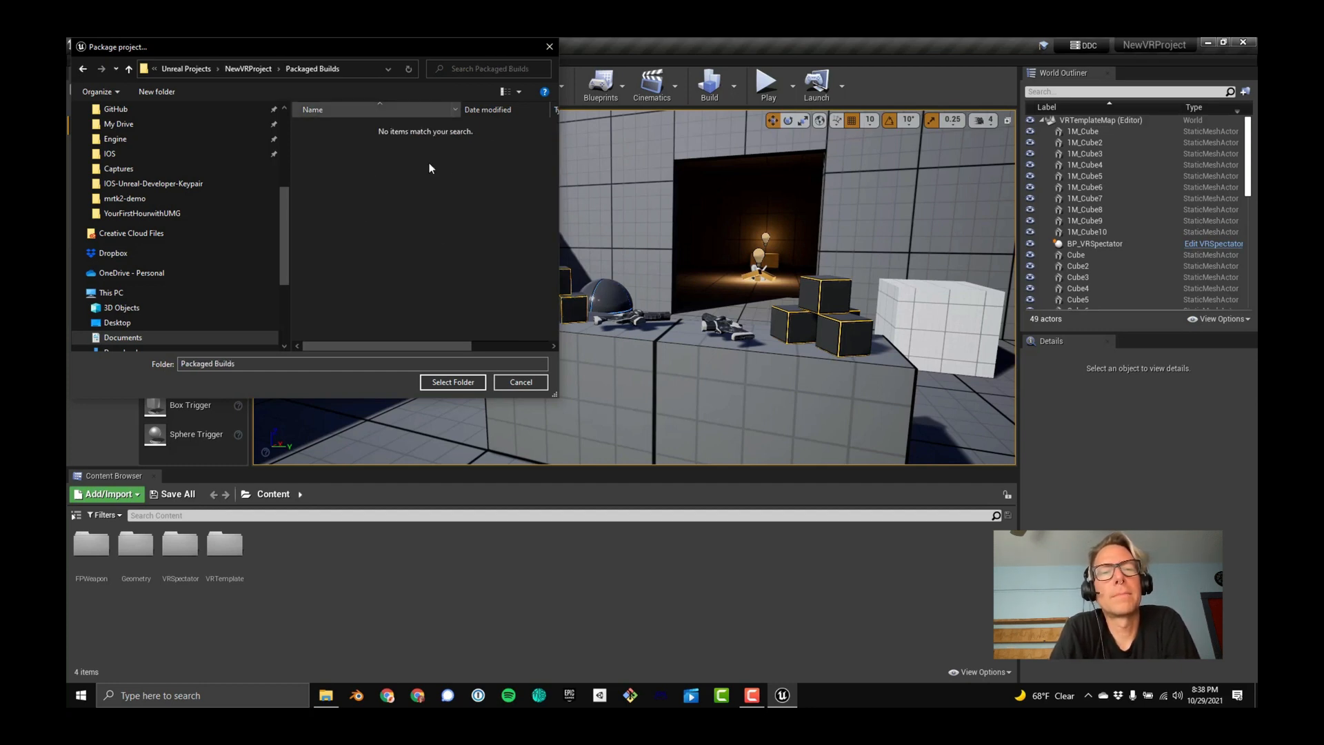
pyautogui.click(445, 383)
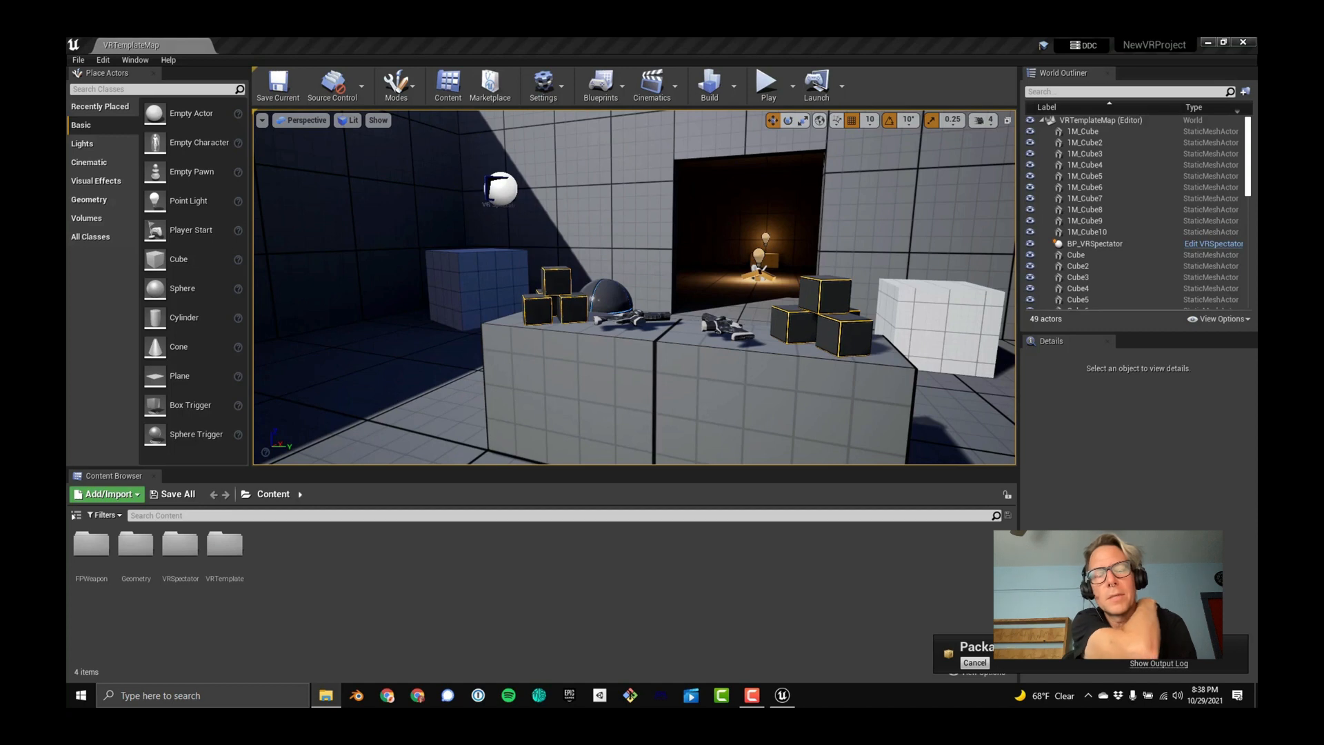
# In File Explorer, open Documents > Unreal Projects > NewVRProject > Packaged Builds and move the window lower to uncover the viewport.
pyautogui.moveTo(442, 37); pyautogui.dragTo(369, 159)
pyautogui.scroll(-2, 242, 440)
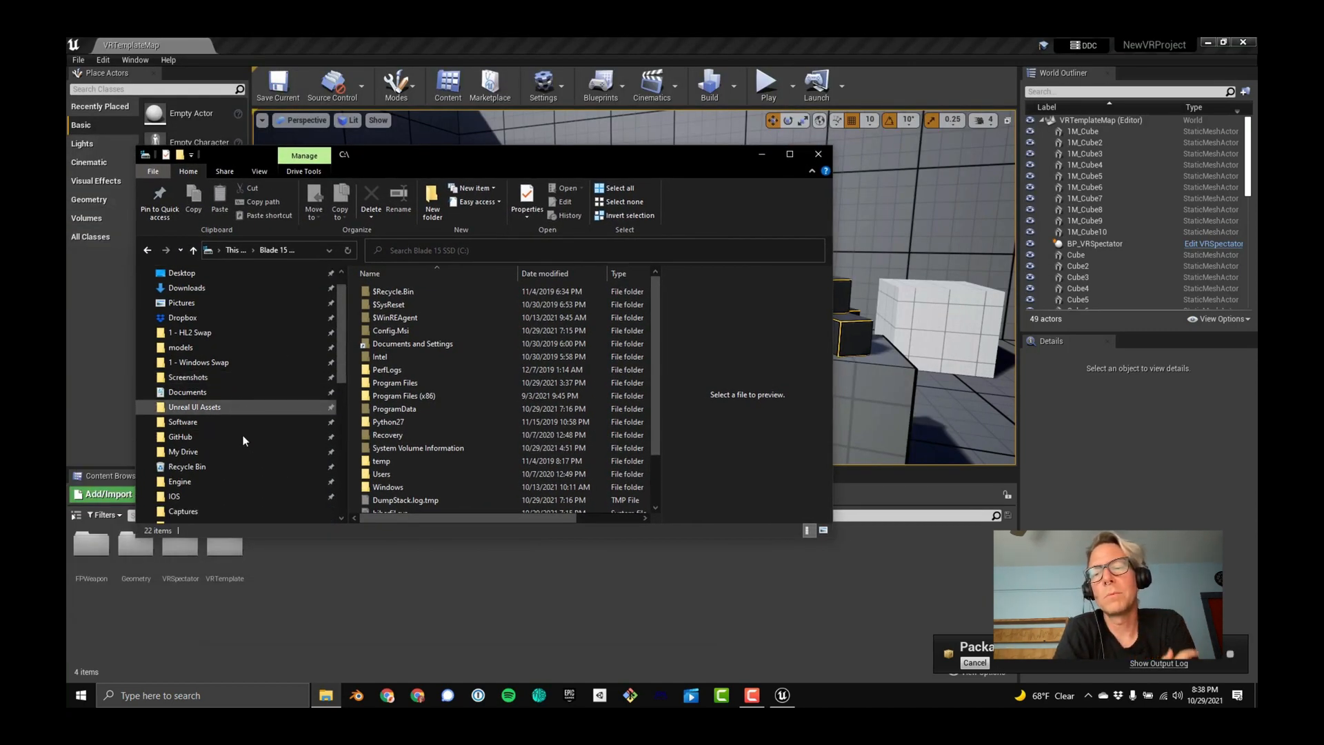
pyautogui.scroll(-2, 243, 436)
pyautogui.scroll(3, 243, 436)
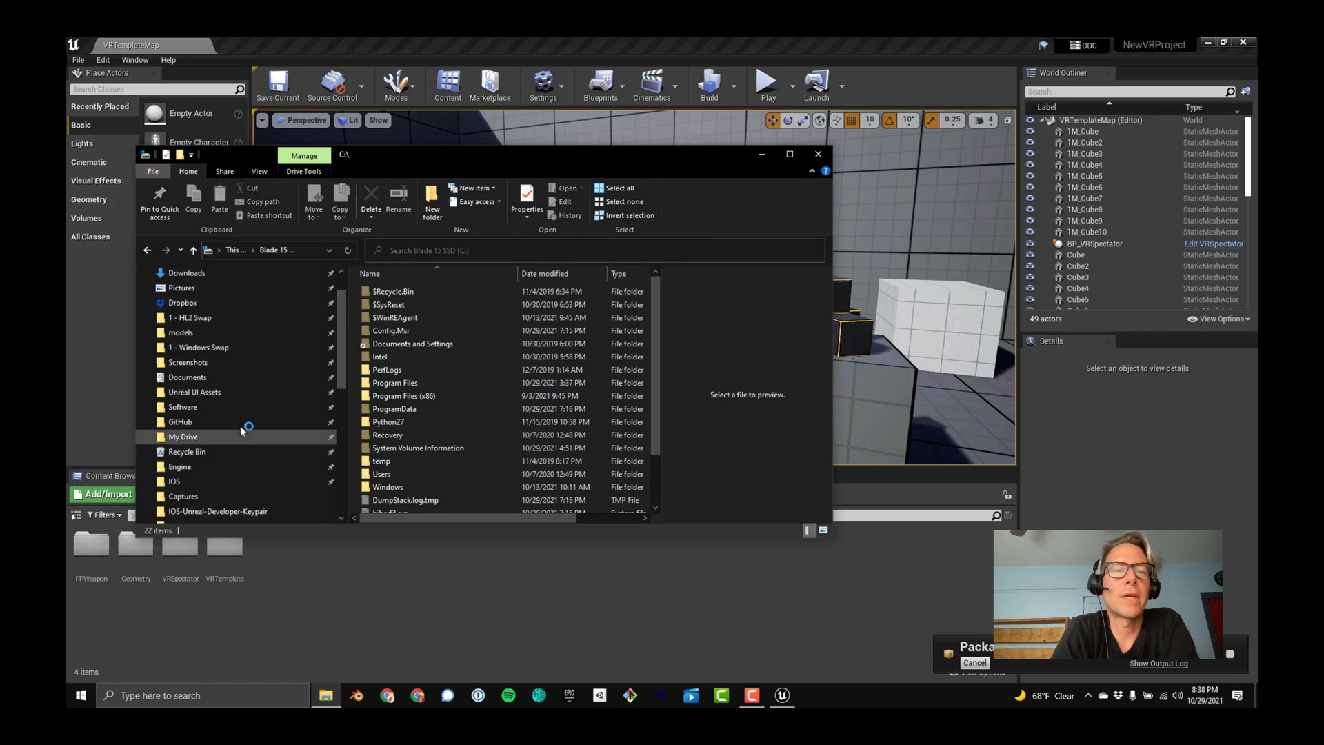
pyautogui.click(218, 380)
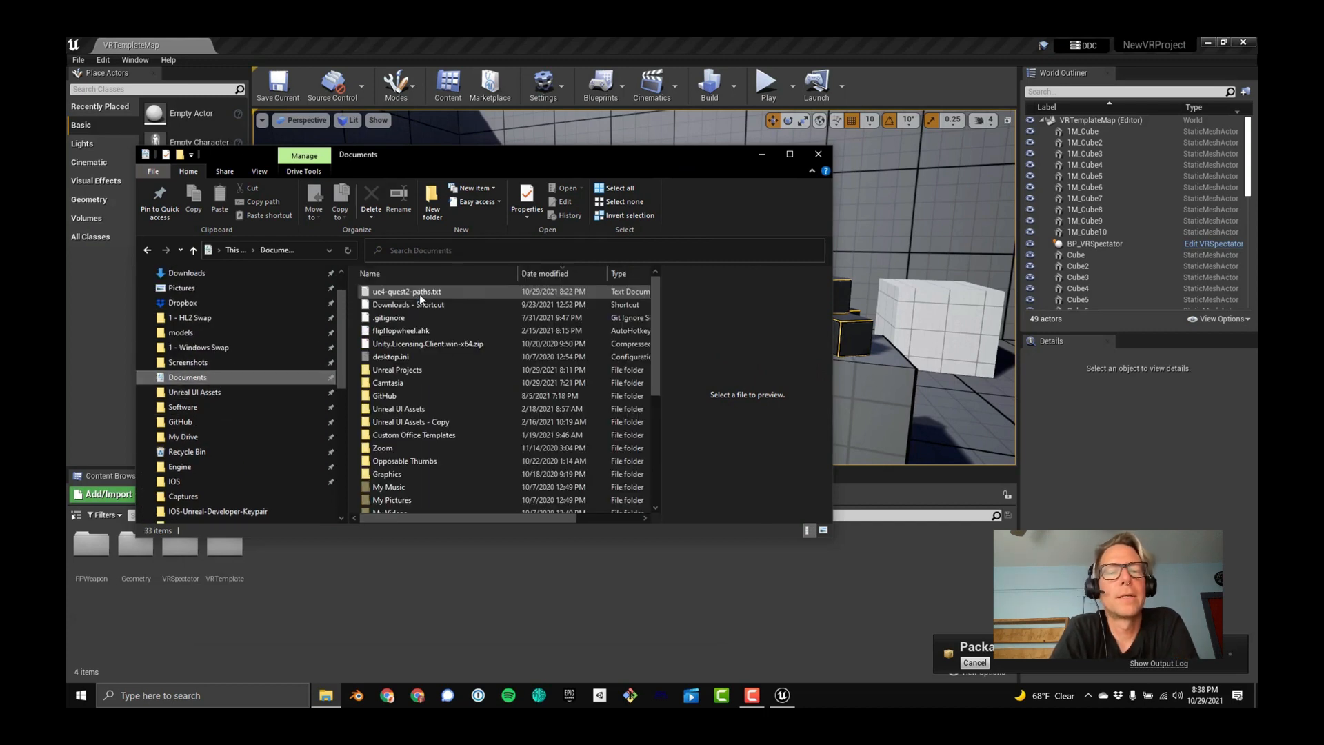
pyautogui.click(423, 371)
pyautogui.doubleClick(422, 370)
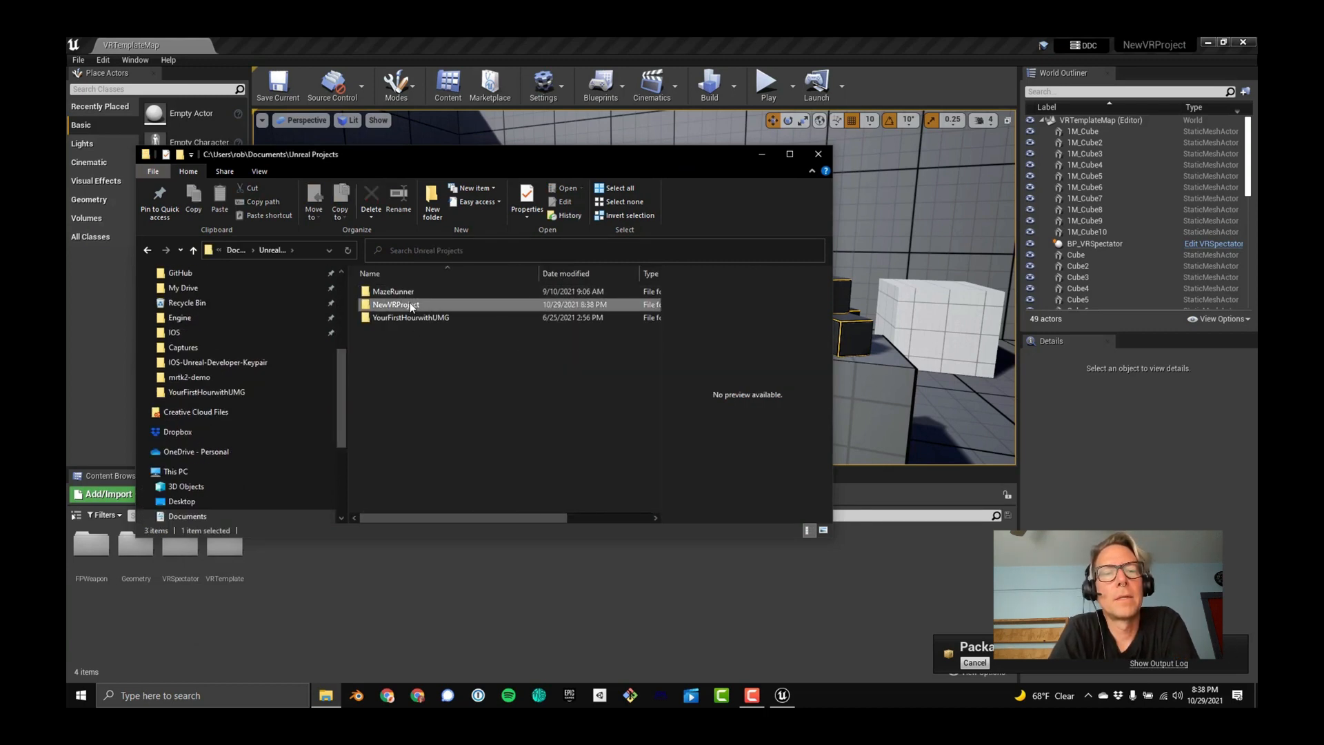
pyautogui.doubleClick(408, 305)
pyautogui.doubleClick(416, 368)
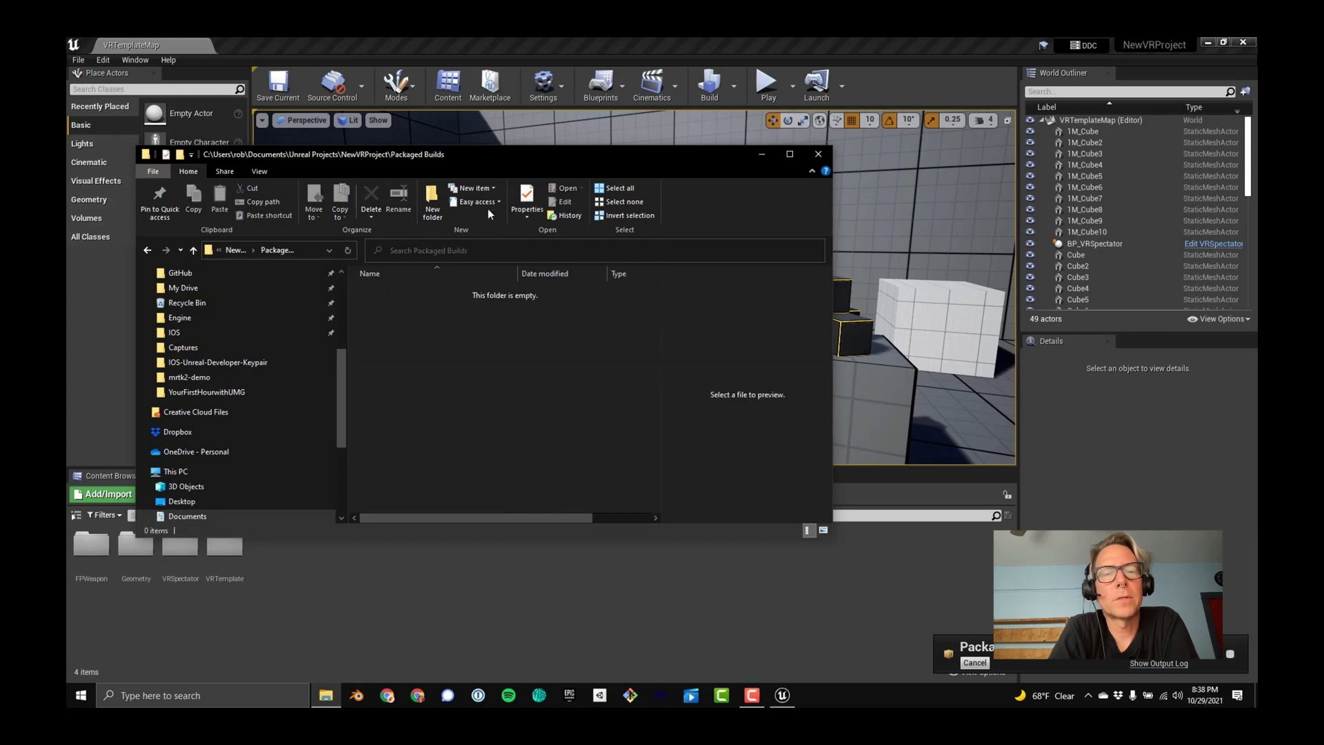
pyautogui.moveTo(441, 155); pyautogui.dragTo(390, 283)
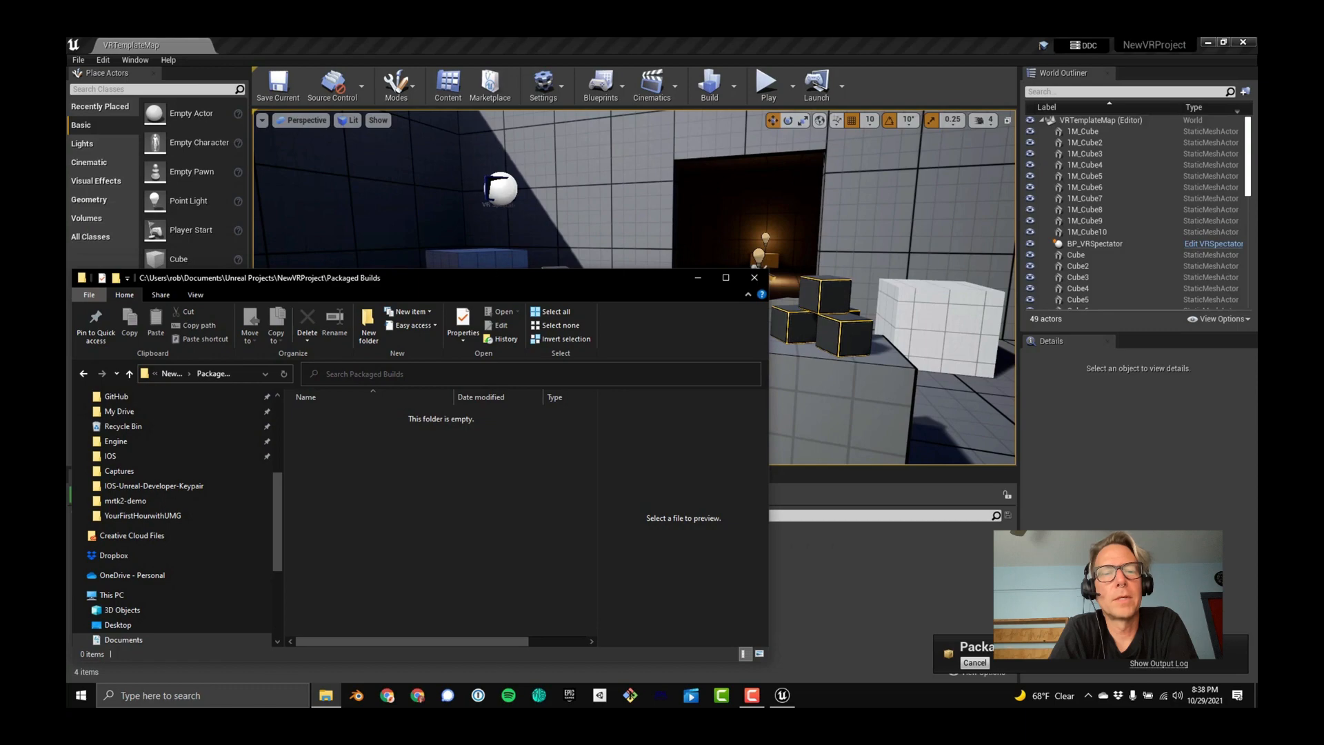
# Show the packaging output log and arrange it beside a narrowed File Explorer window to follow the build.
pyautogui.click(1162, 665)
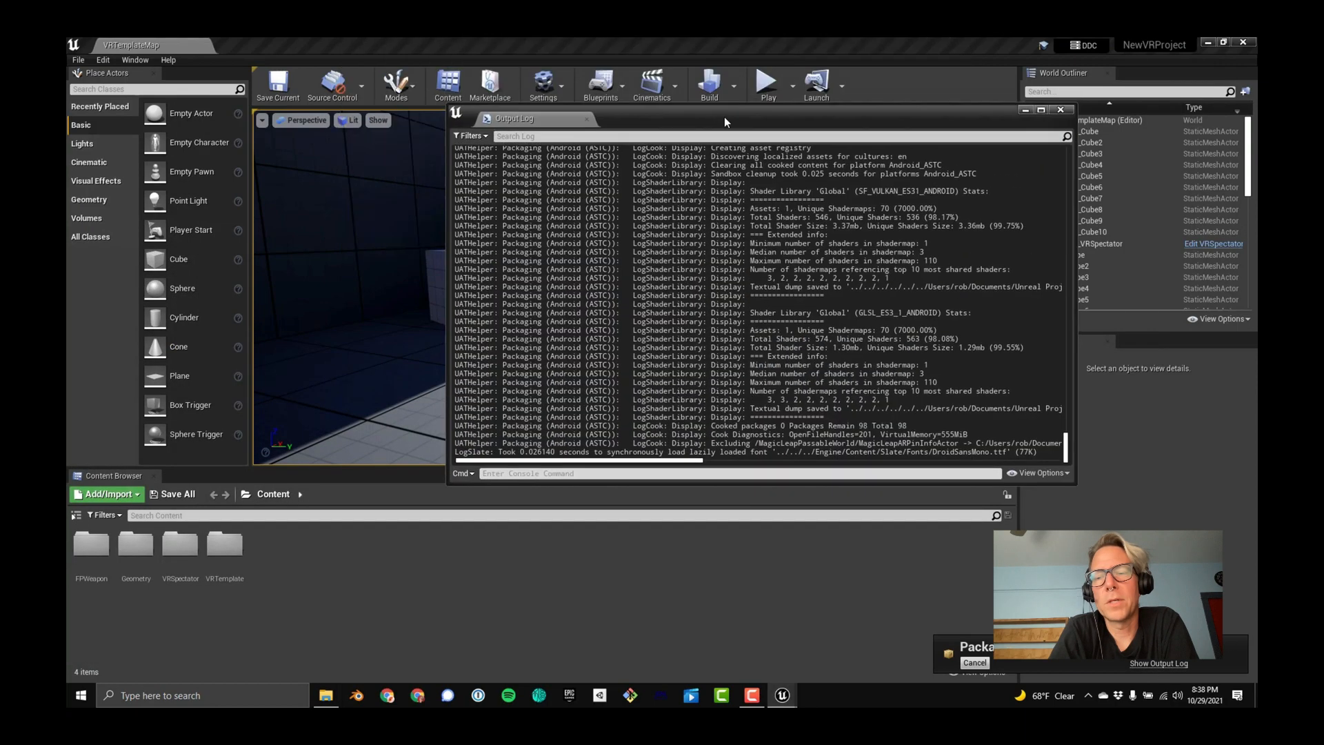
pyautogui.moveTo(724, 117); pyautogui.dragTo(881, 66)
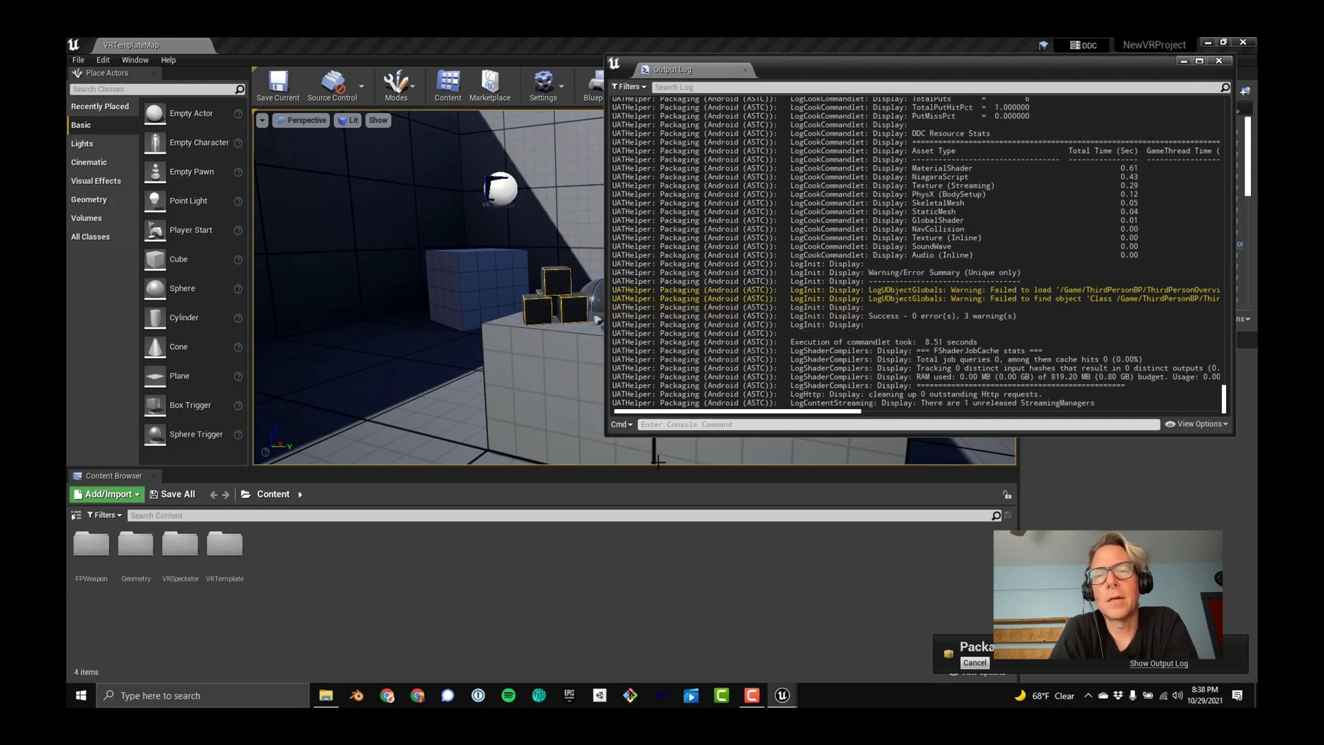
pyautogui.hotkey('alt', 'Tab')
pyautogui.hotkey('alt', 'Tab')
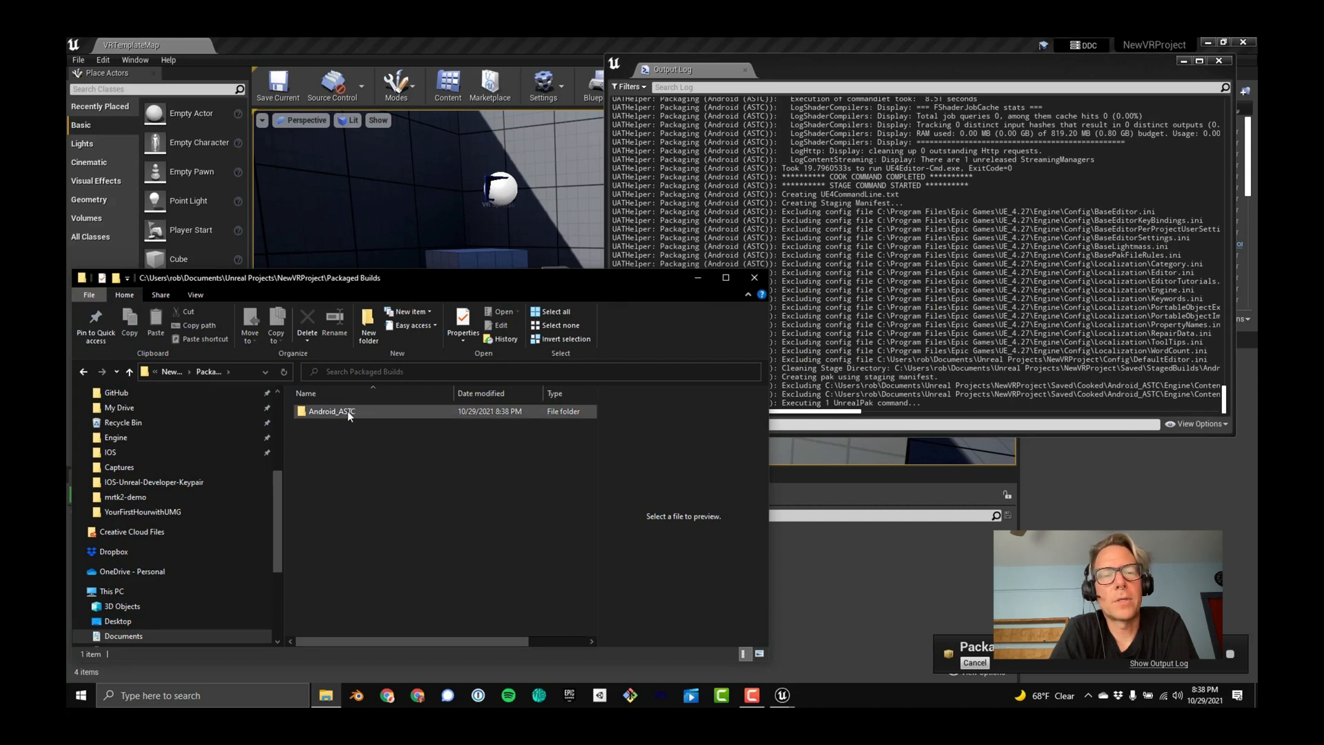
pyautogui.moveTo(765, 341); pyautogui.dragTo(602, 342)
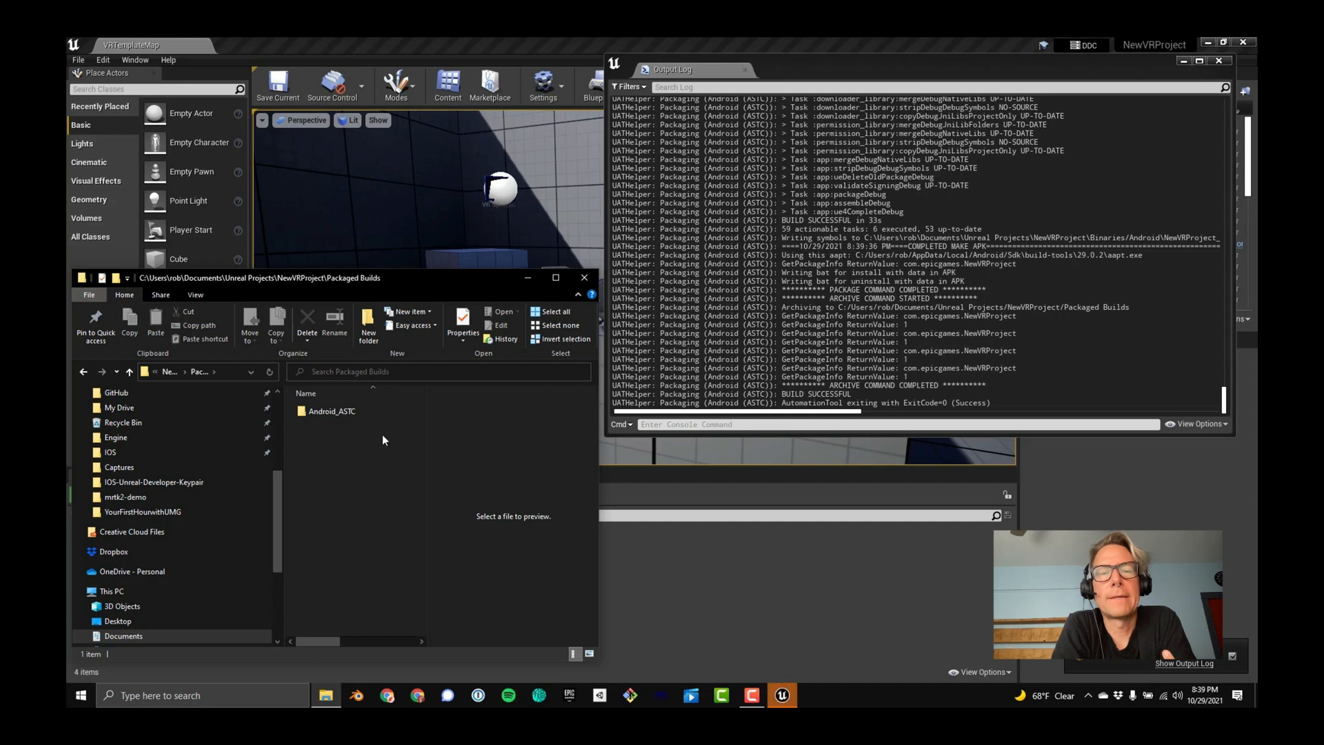
# Open the Android_ASTC build folder and examine the install batch file, the APK and the uninstall batch file.
pyautogui.doubleClick(344, 411)
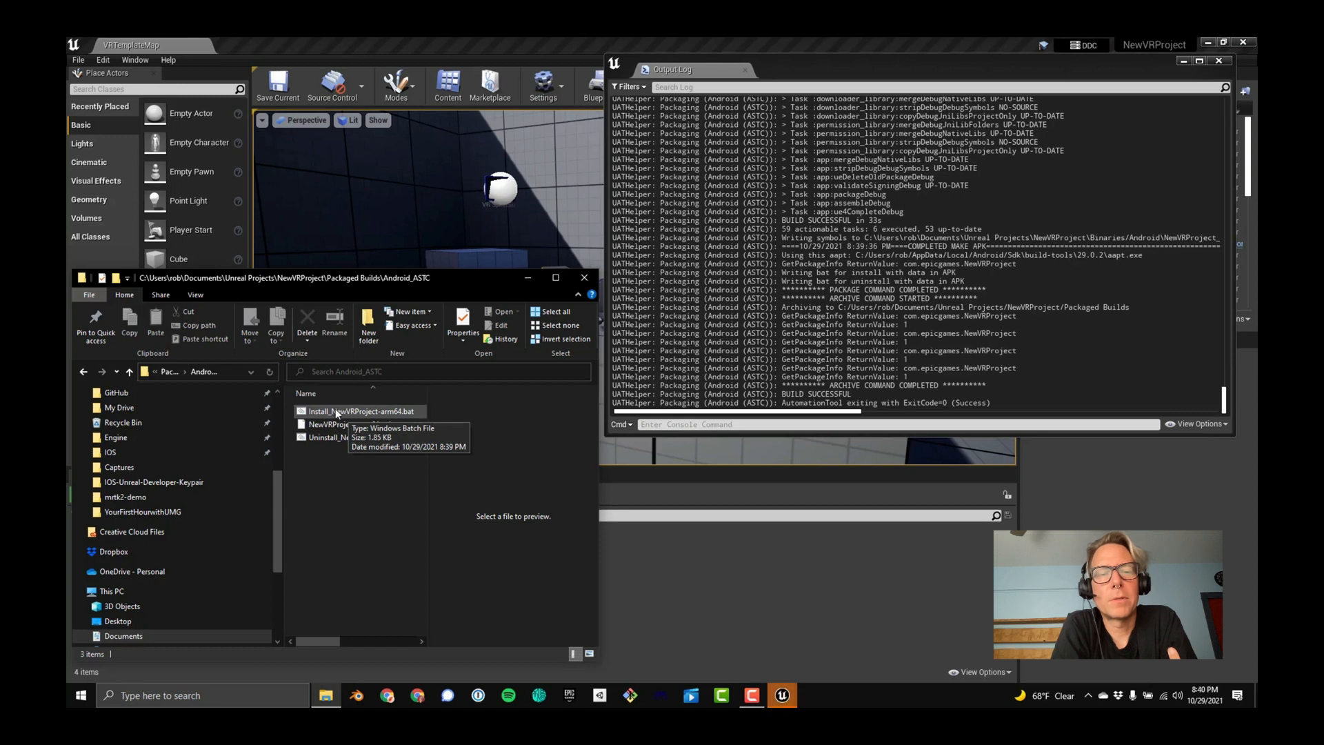
pyautogui.doubleClick(387, 411)
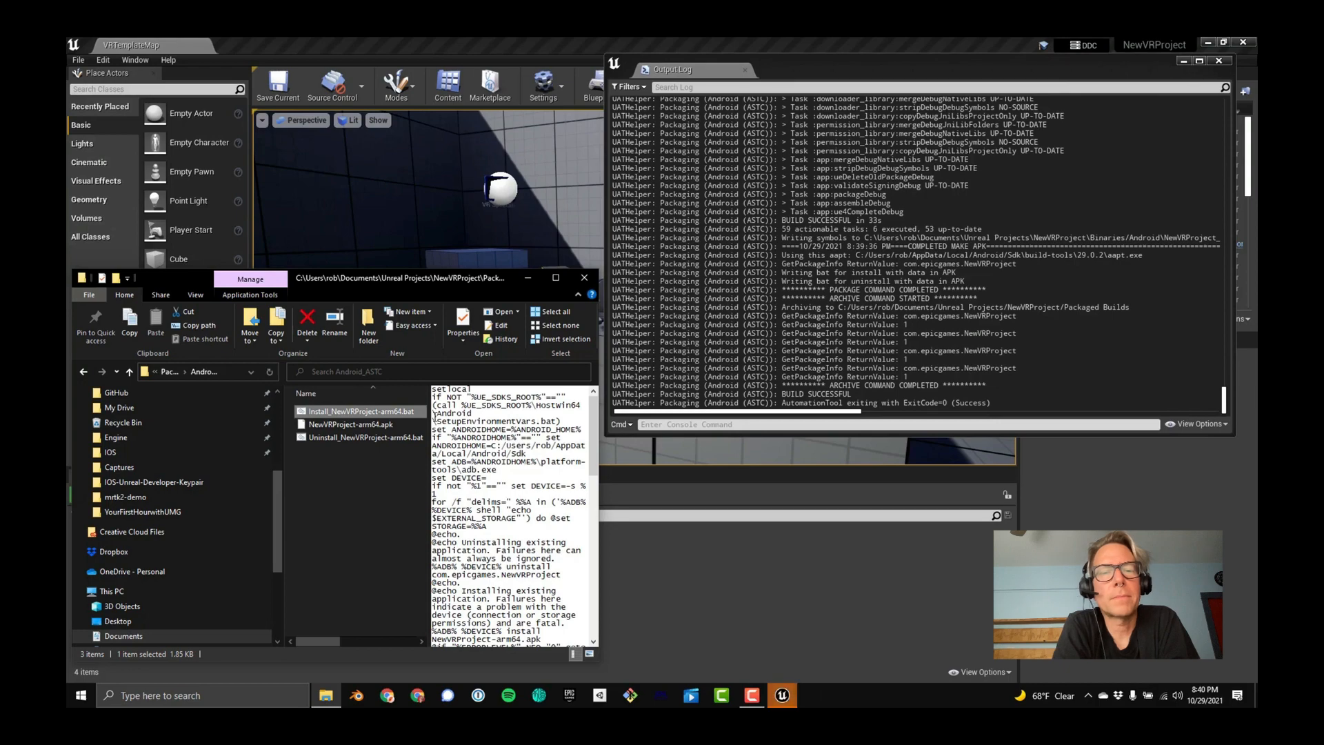
pyautogui.click(387, 424)
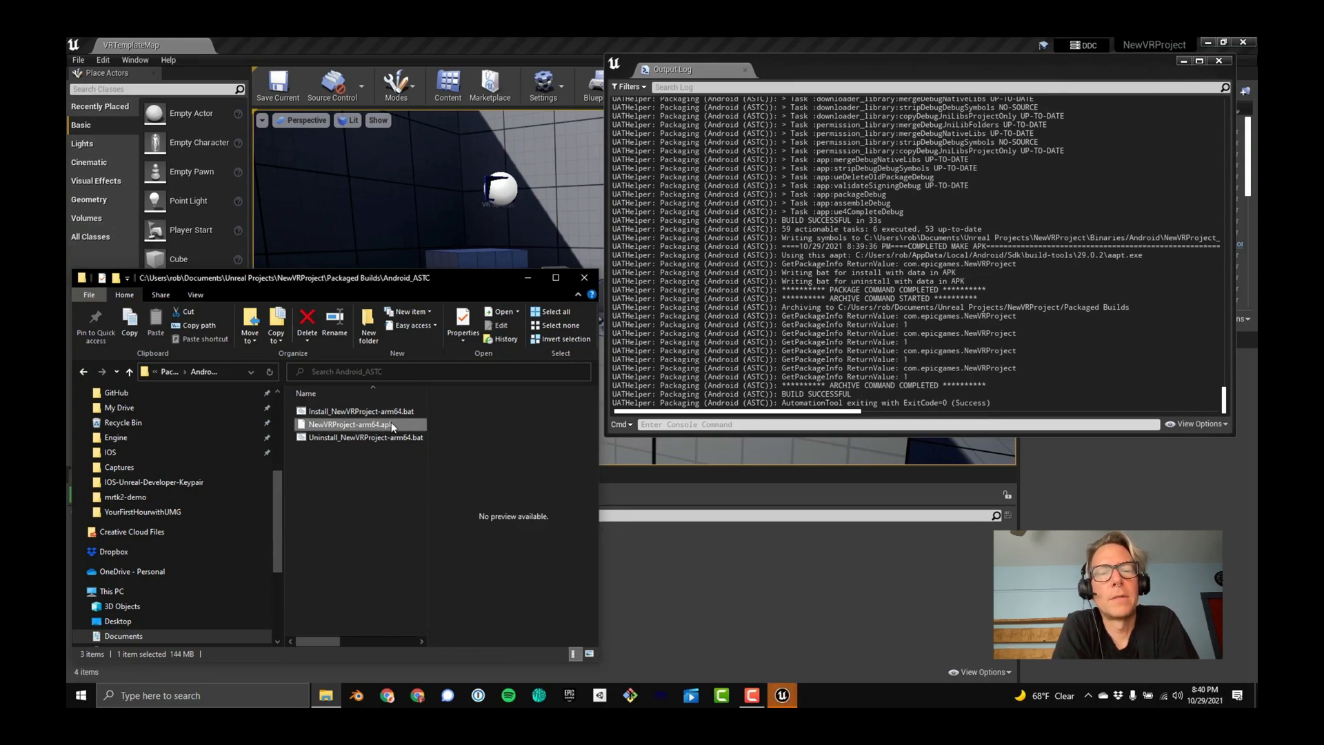
pyautogui.doubleClick(370, 437)
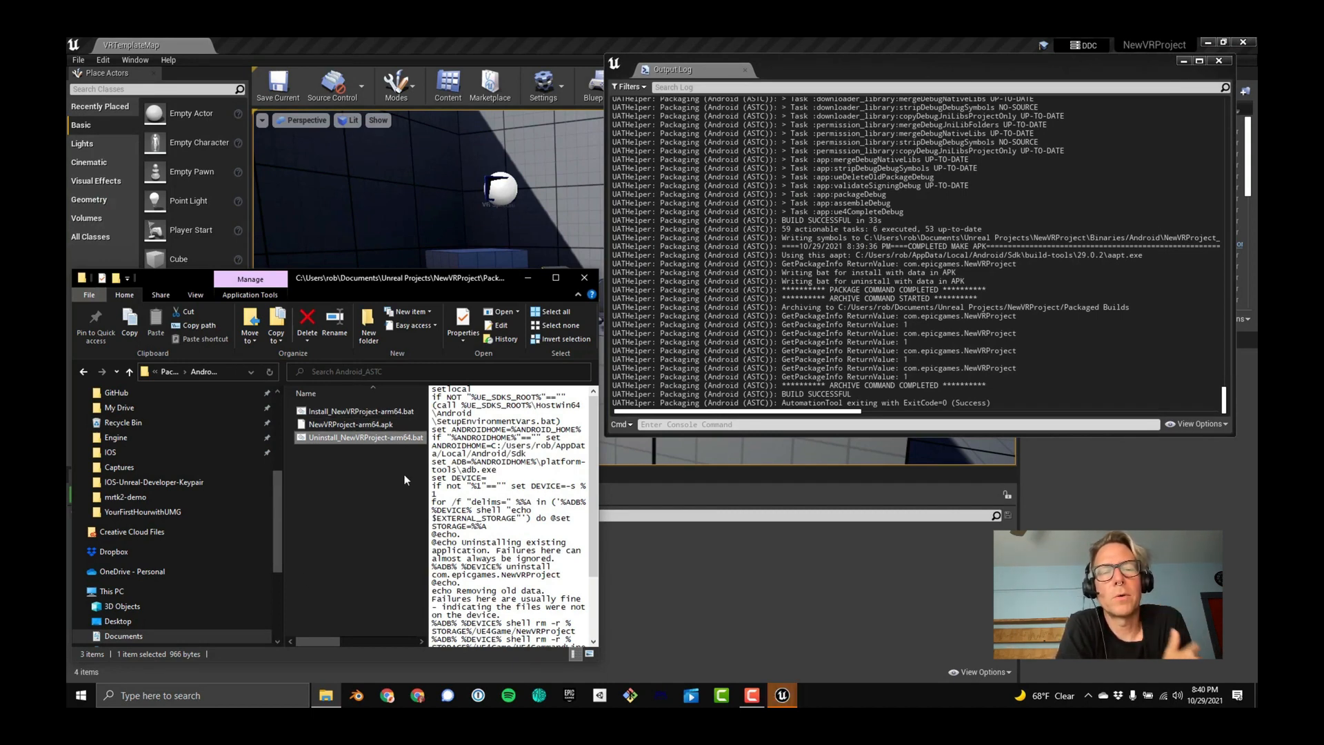
pyautogui.doubleClick(342, 412)
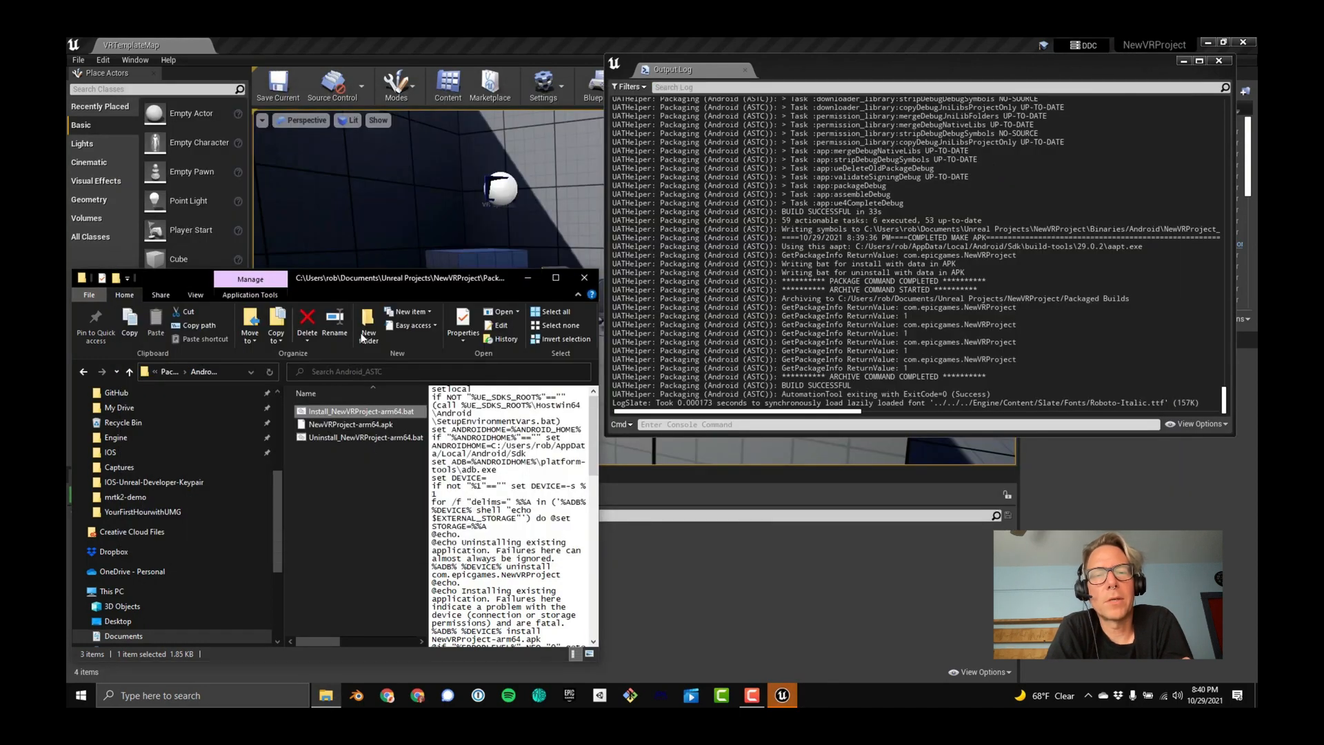
pyautogui.click(364, 425)
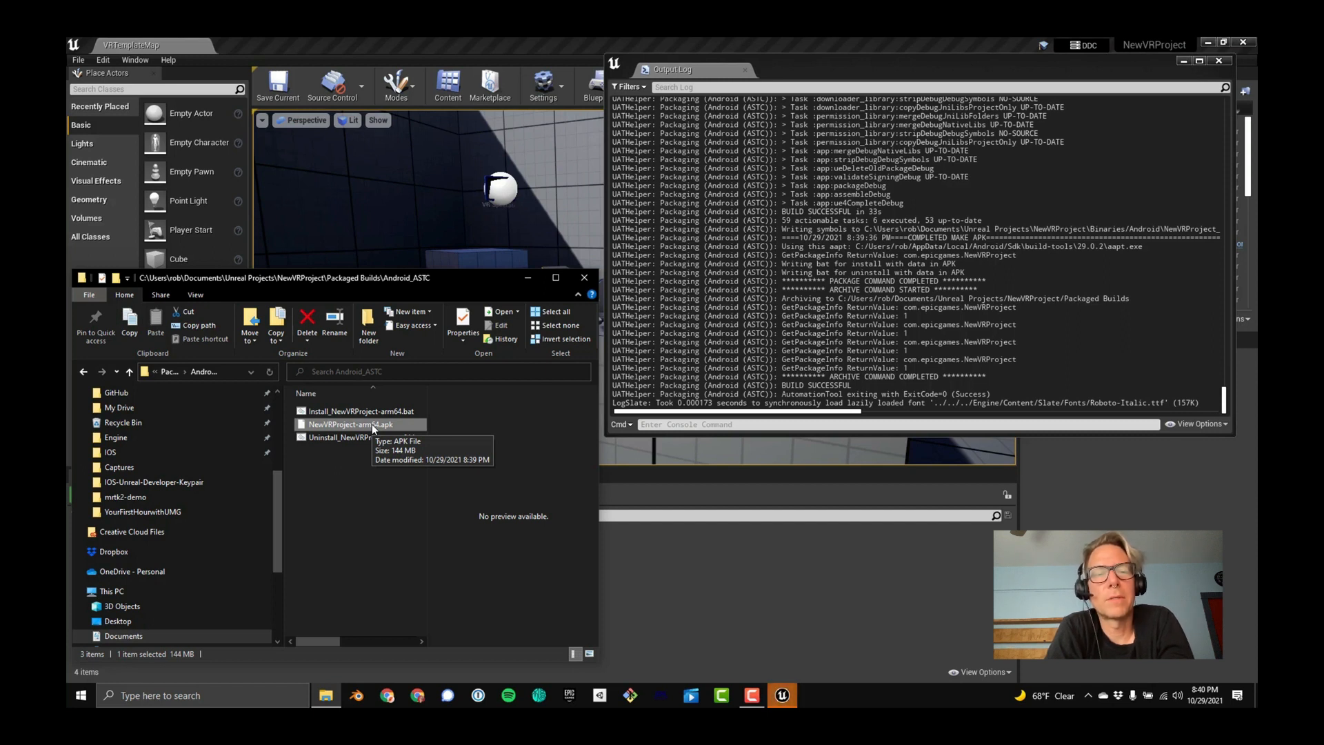
# Switch to Chrome, search for sidequest, and open the Get SideQuest page of the SideQuest site.
pyautogui.click(396, 698)
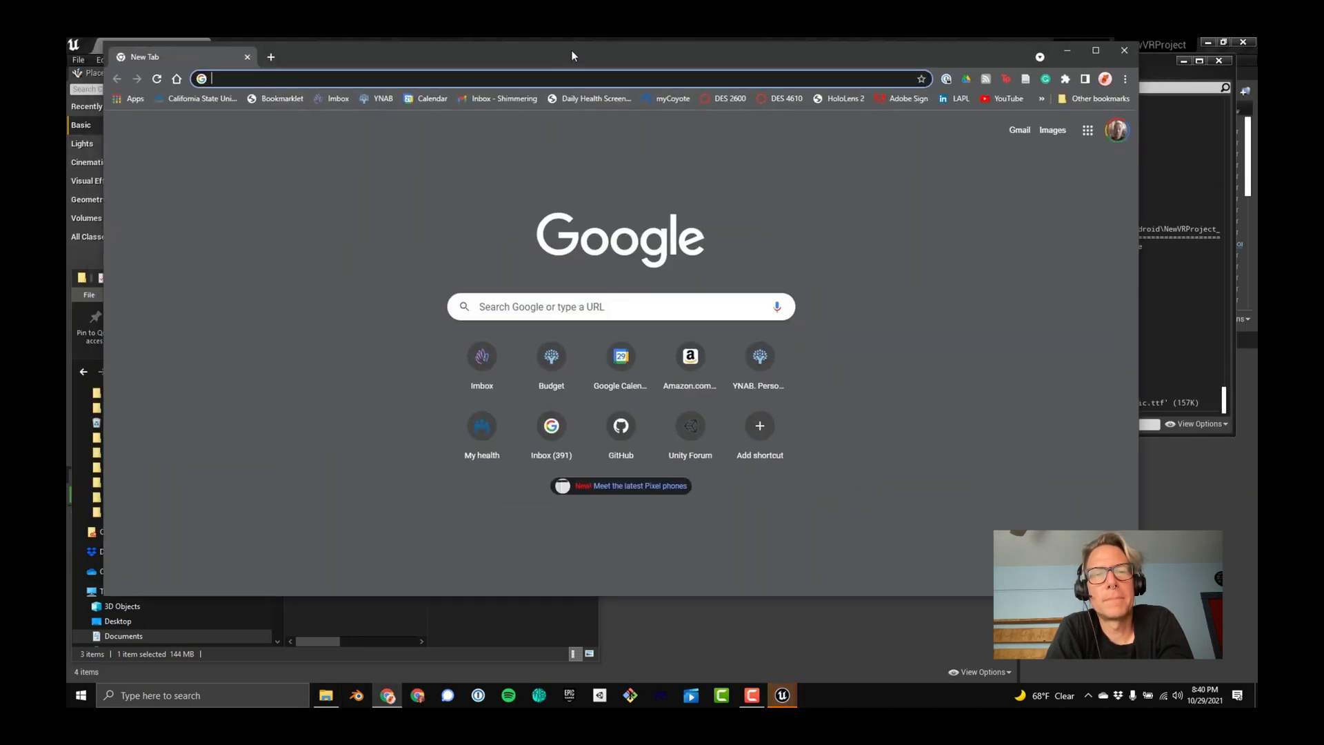
pyautogui.write('sideque')
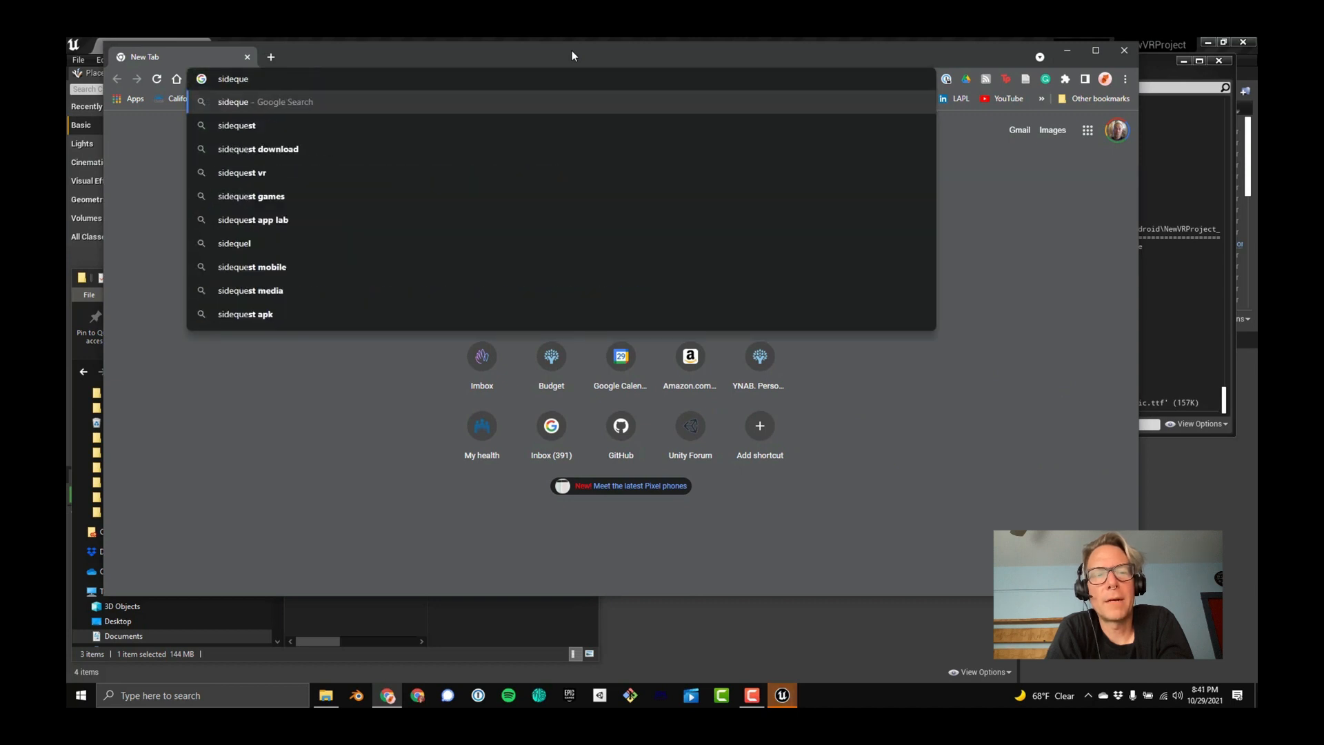
pyautogui.click(278, 125)
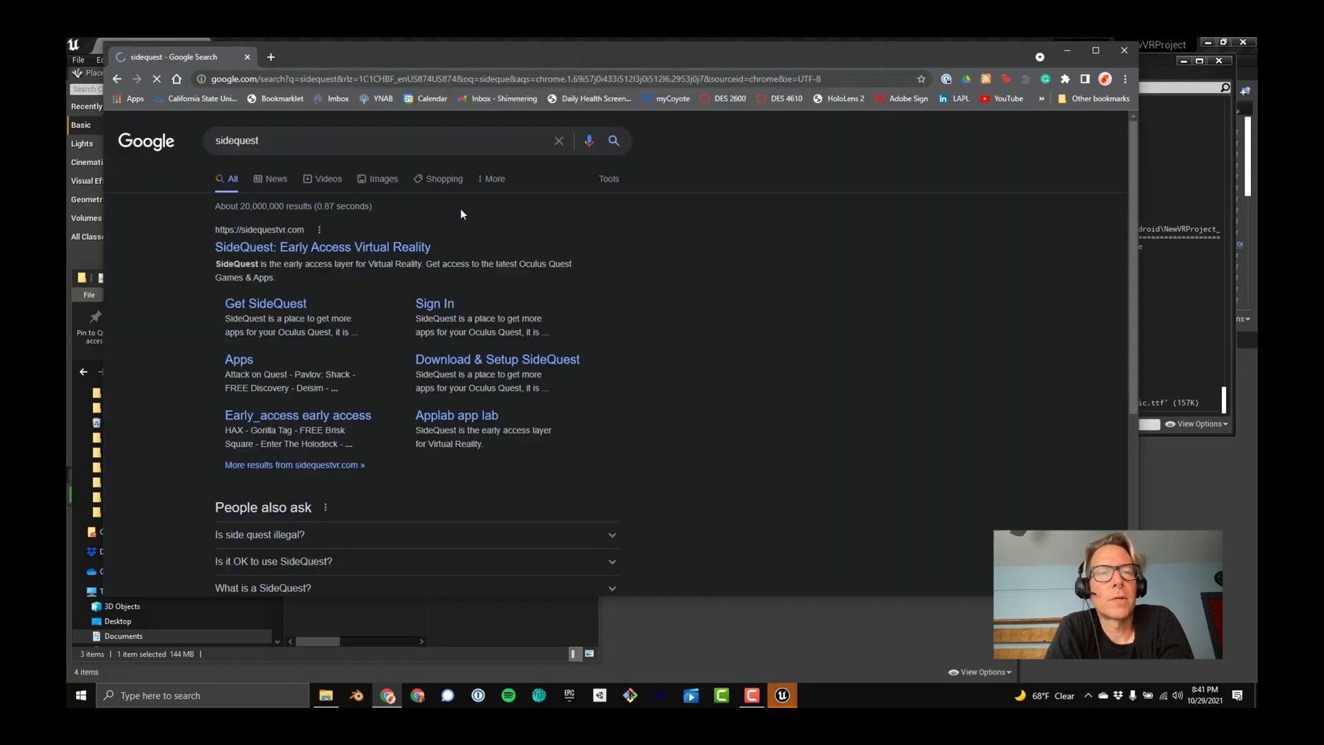
pyautogui.click(266, 257)
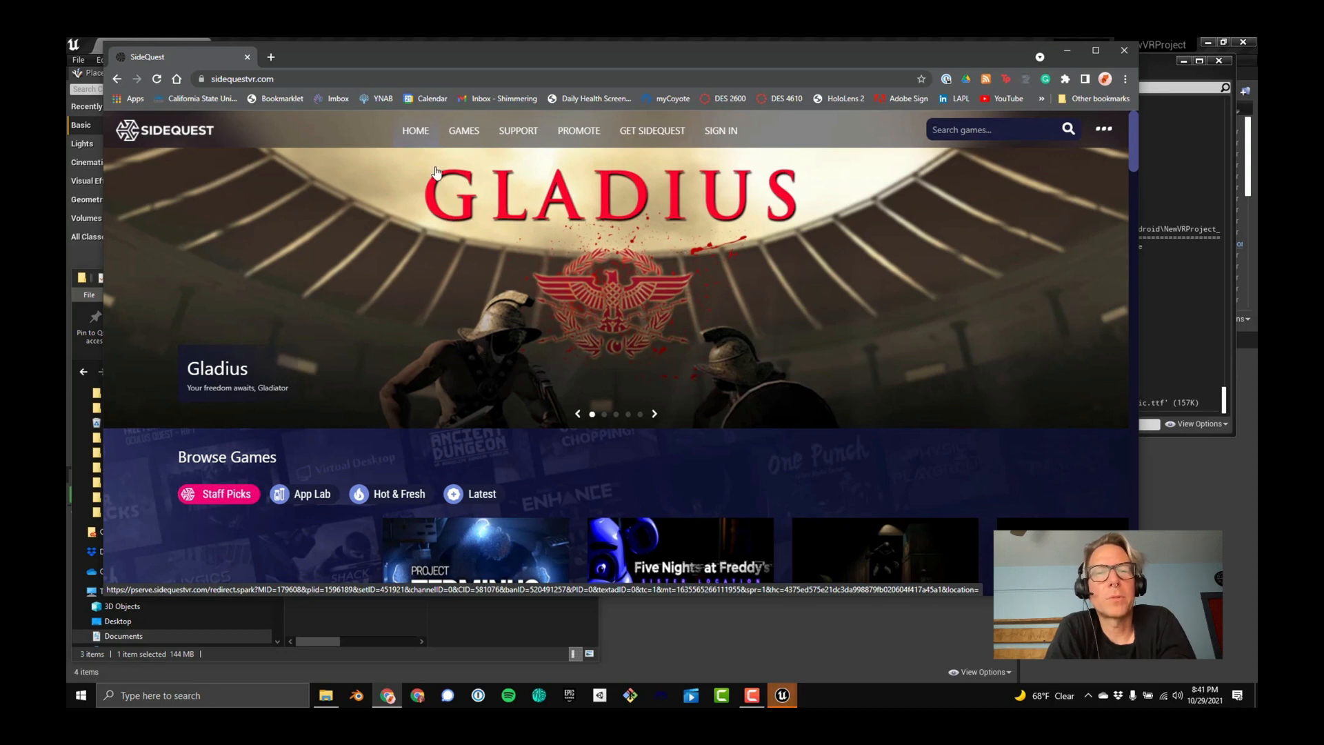
pyautogui.click(637, 132)
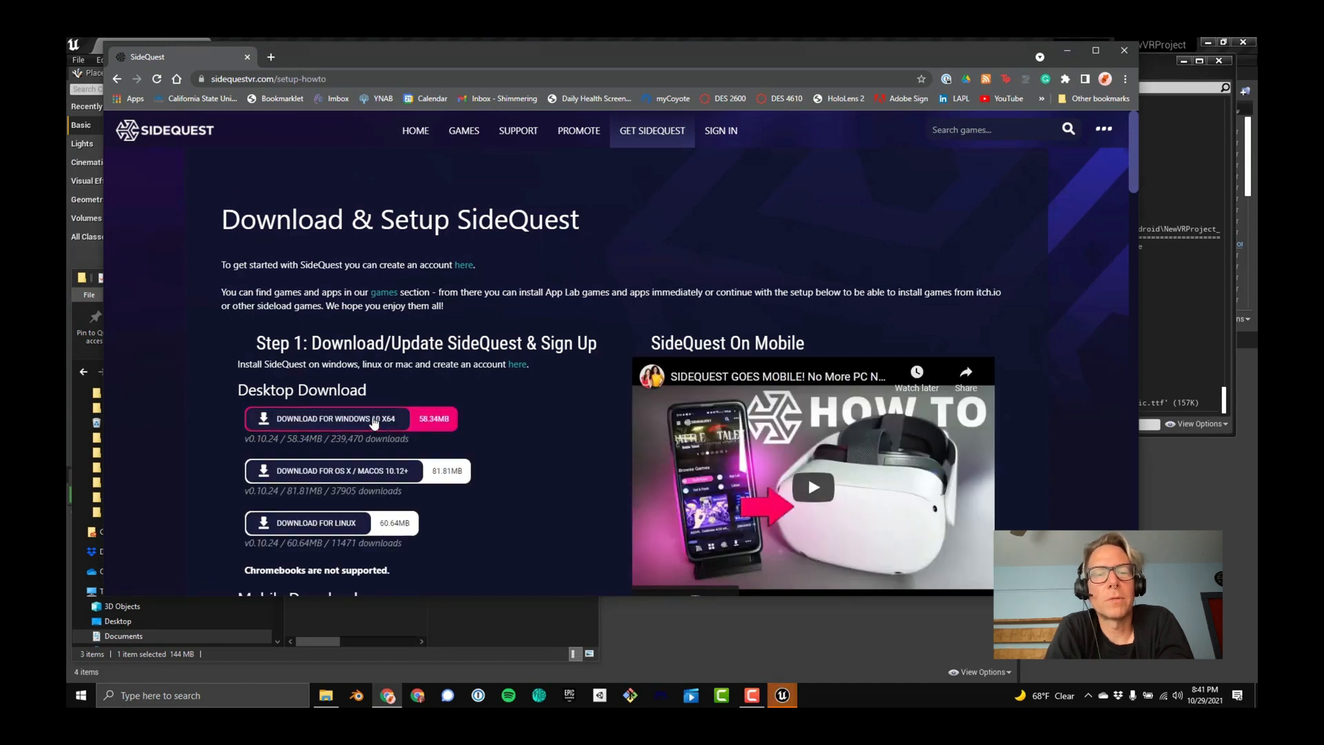
# Download the SideQuest installer for Windows 10 x64 and install it for all users in C:\Program Files\SideQuest.
pyautogui.click(338, 419)
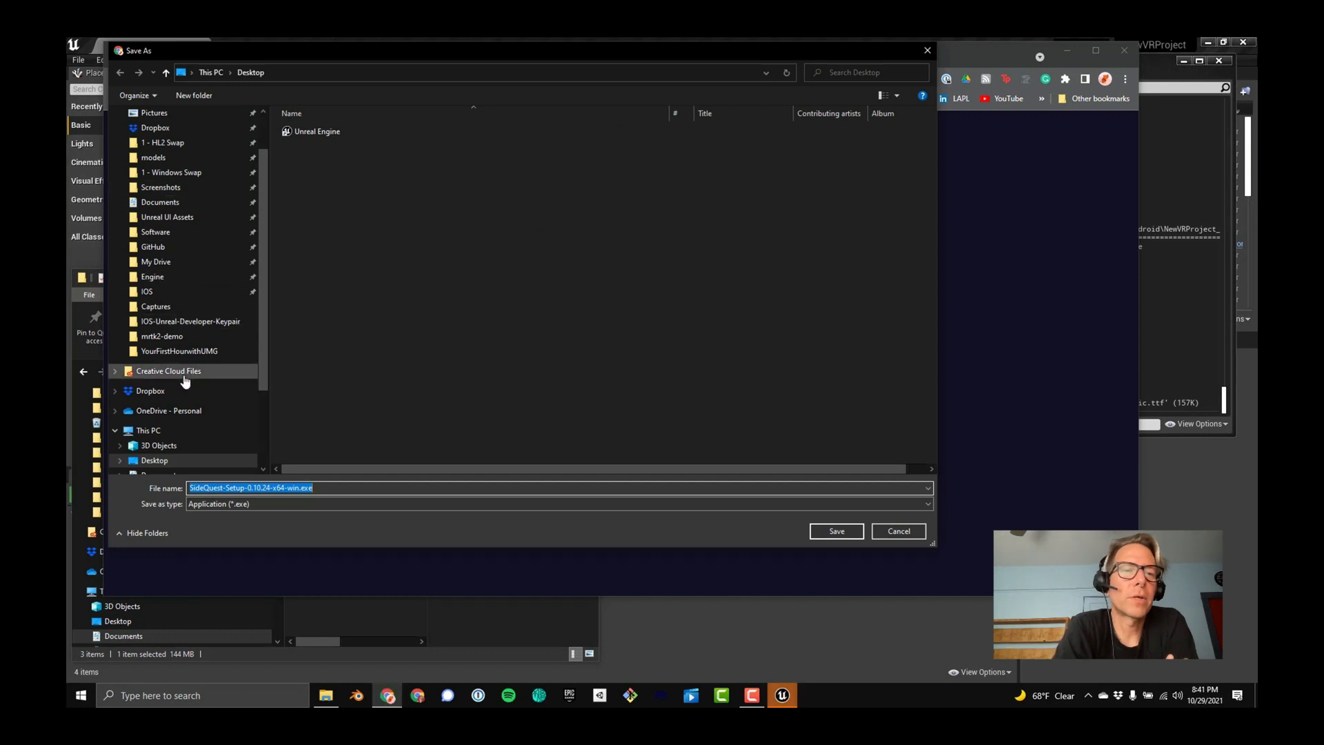
pyautogui.click(837, 531)
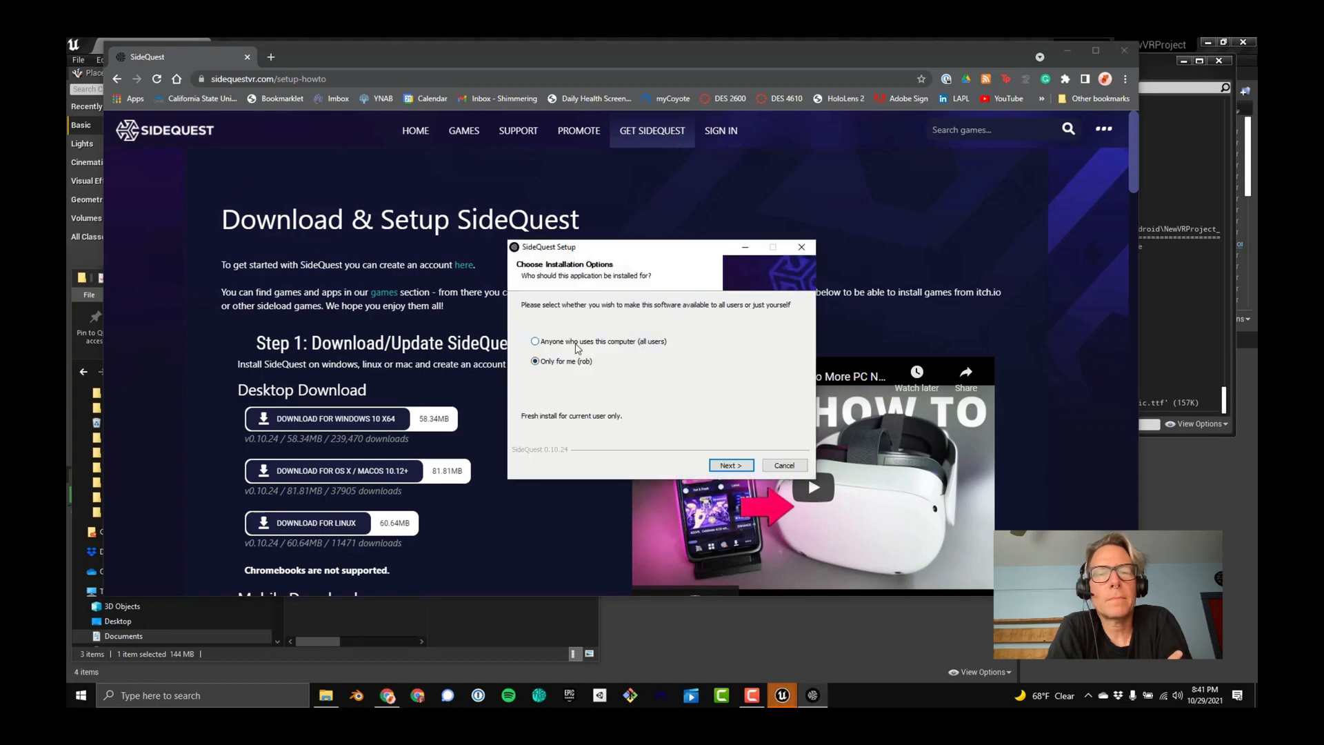
pyautogui.click(576, 343)
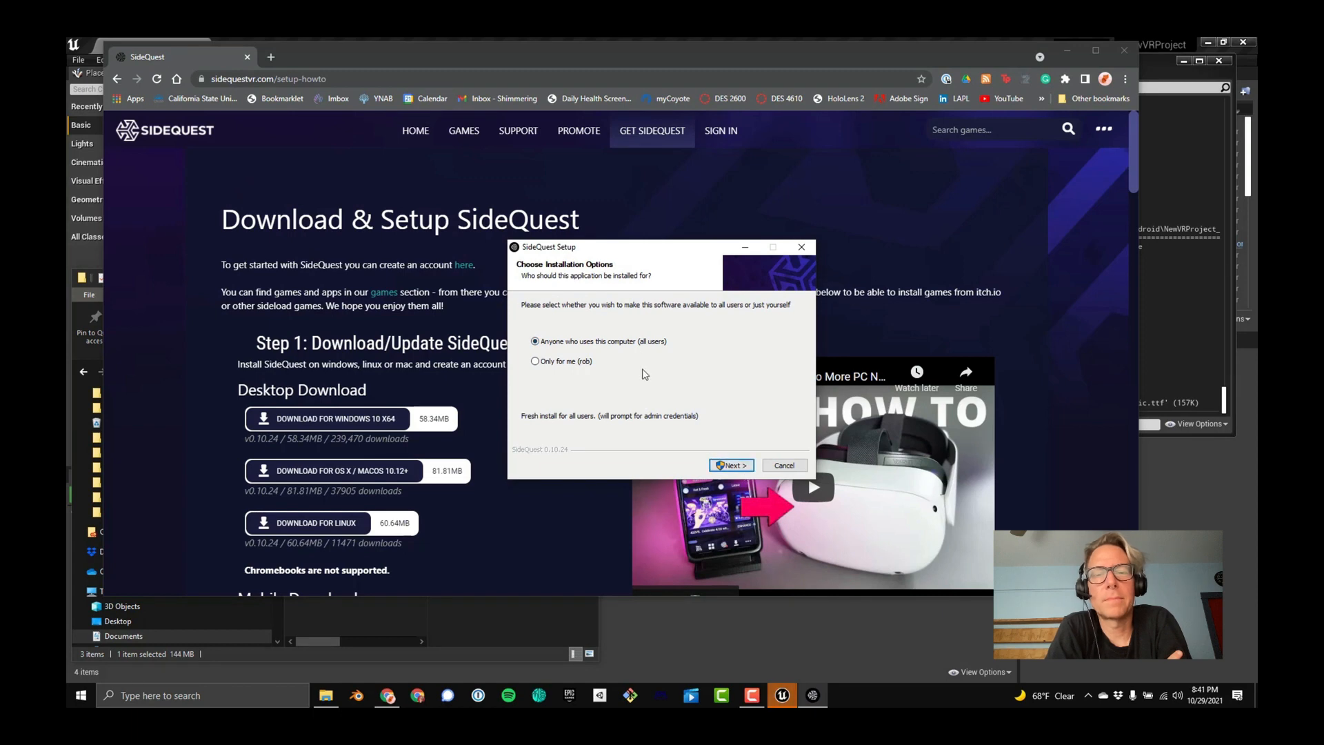
pyautogui.click(731, 465)
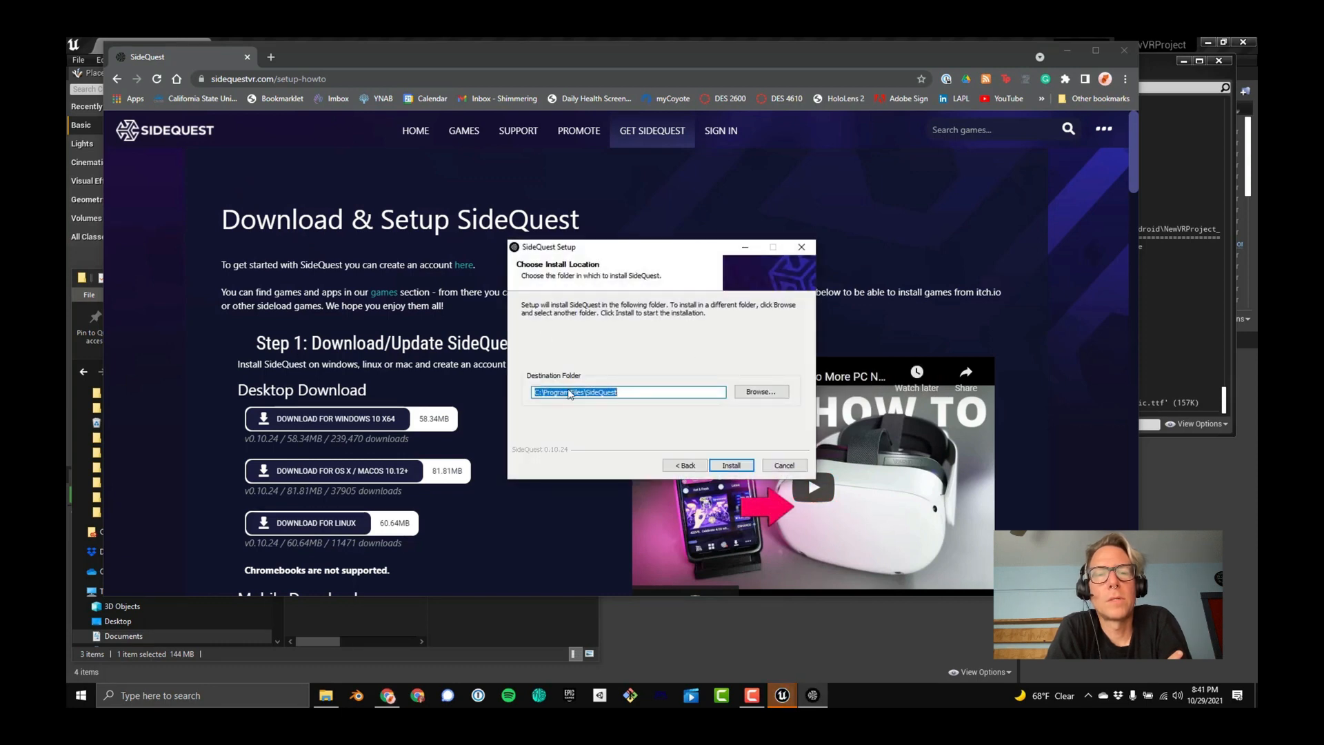
pyautogui.click(731, 465)
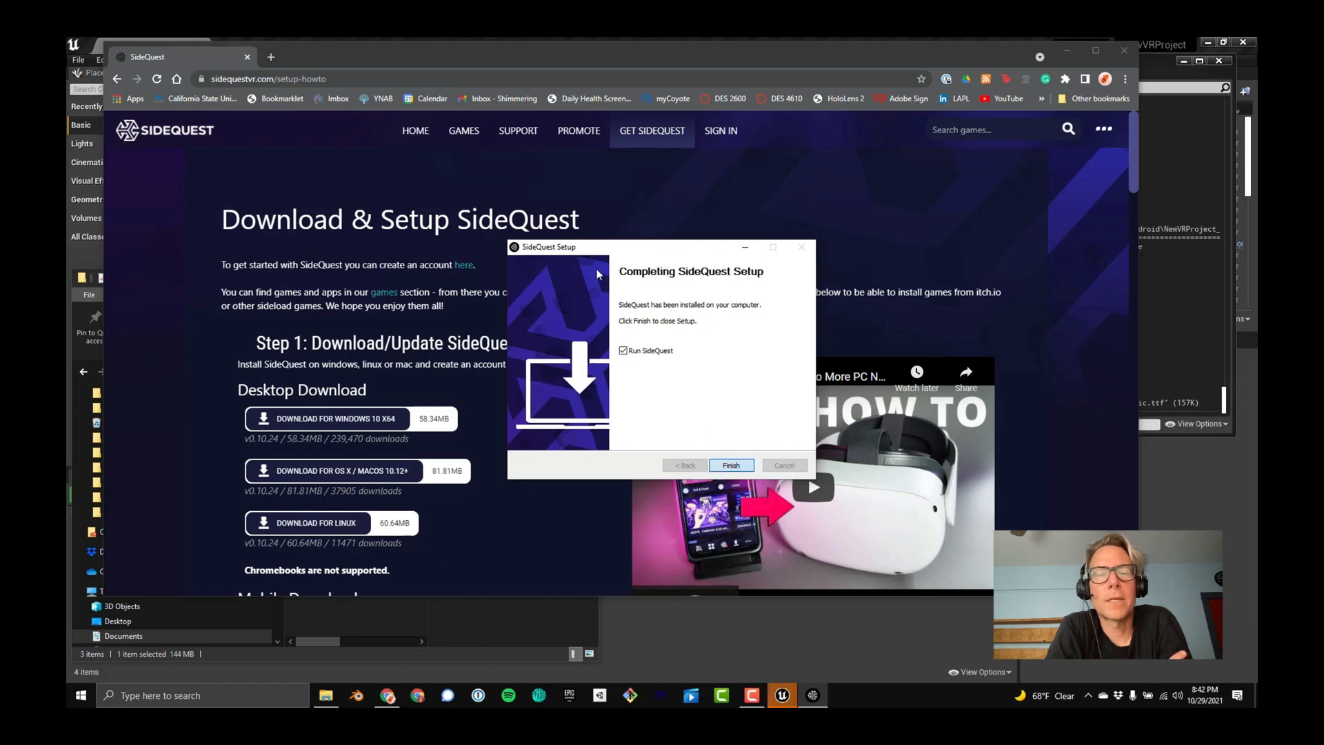
pyautogui.click(802, 250)
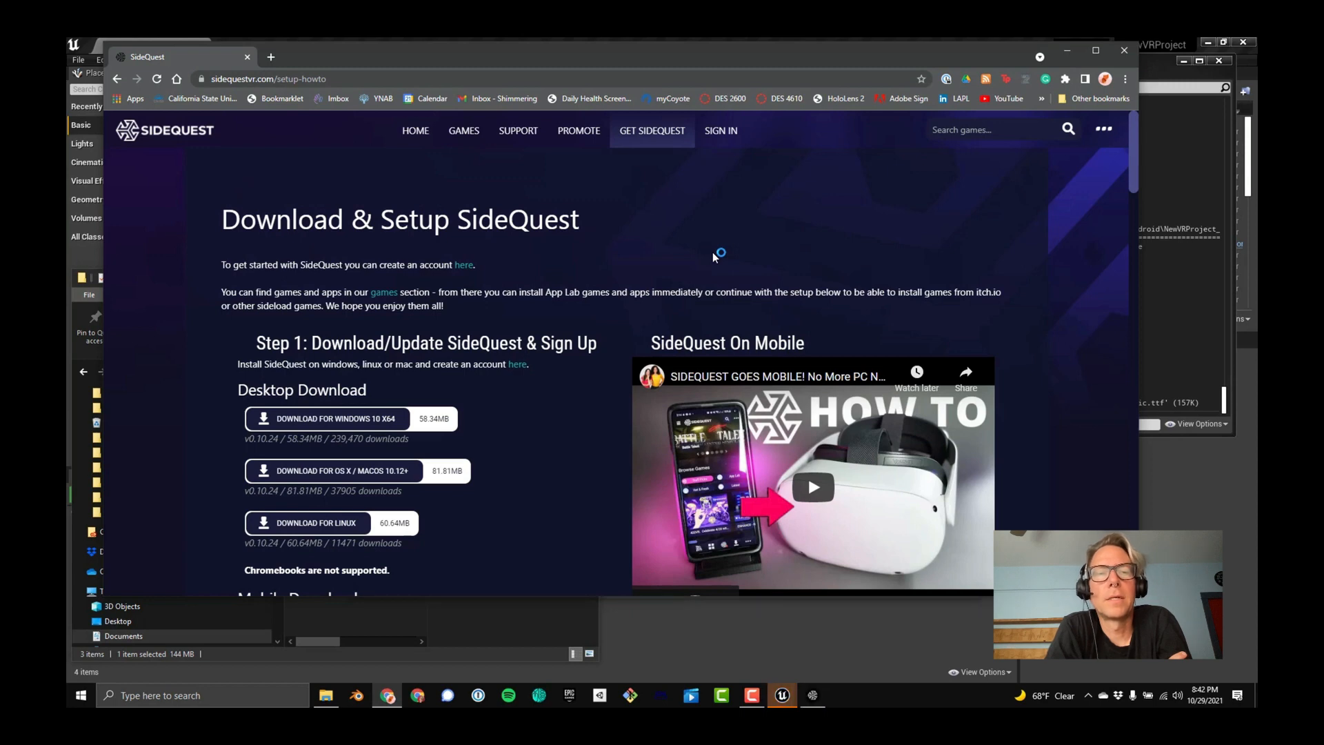
pyautogui.click(247, 57)
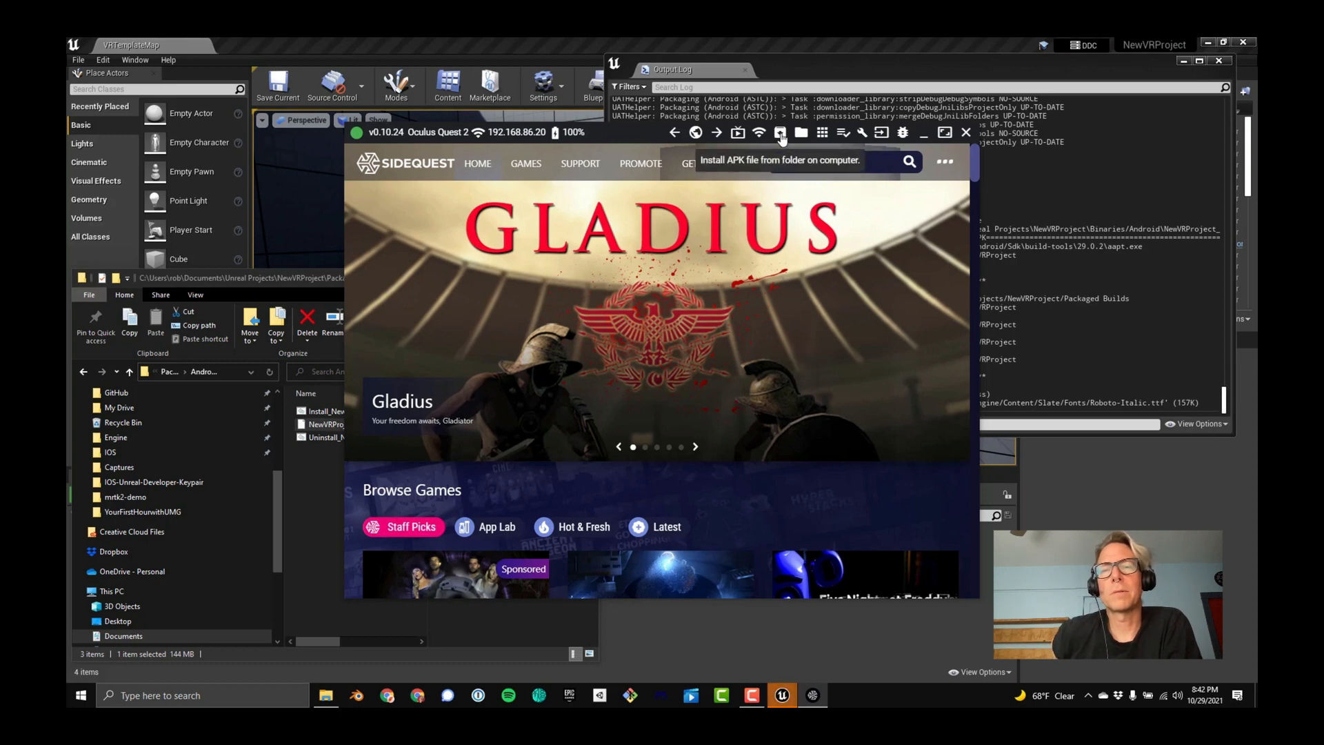
# In SideQuest, install NewVRProject-arm64.apk on the headset from Documents > Unreal Projects > NewVRProject > Packaged Builds > Android_ASTC.
pyautogui.click(781, 136)
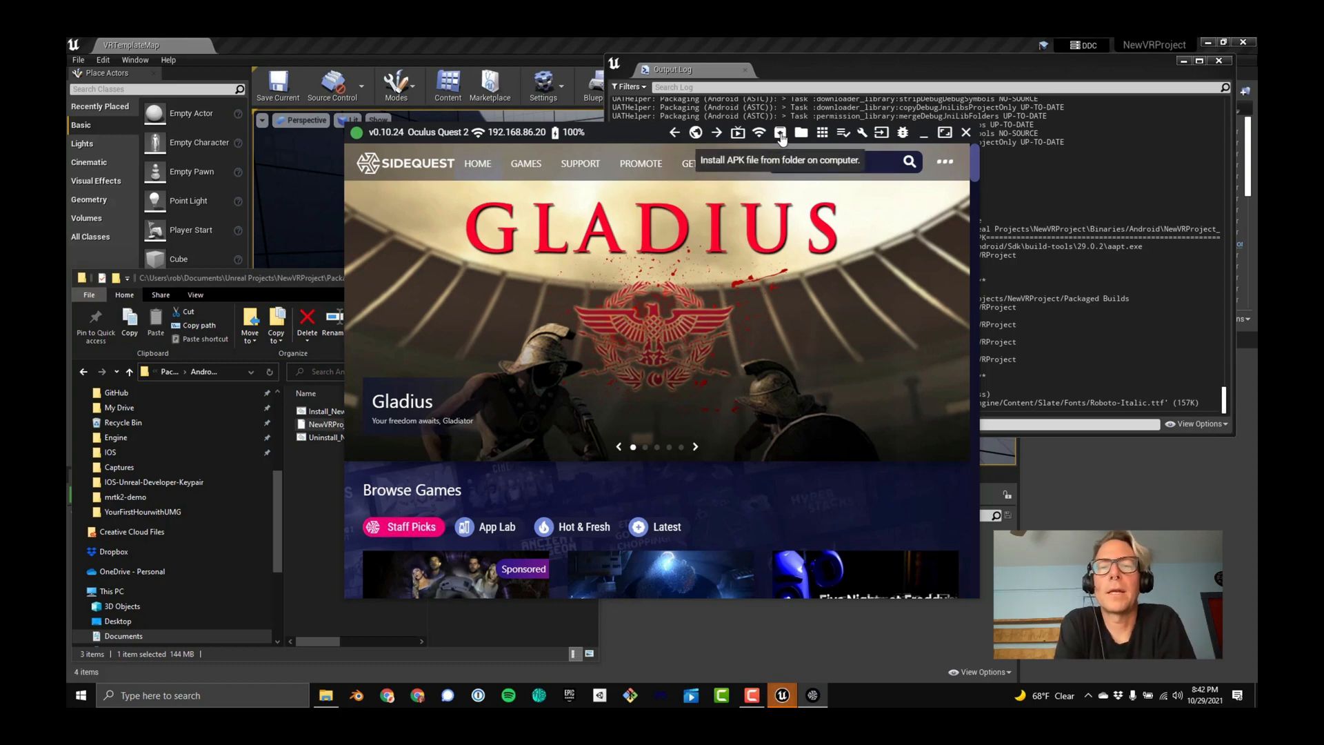
pyautogui.scroll(-5, 183, 217)
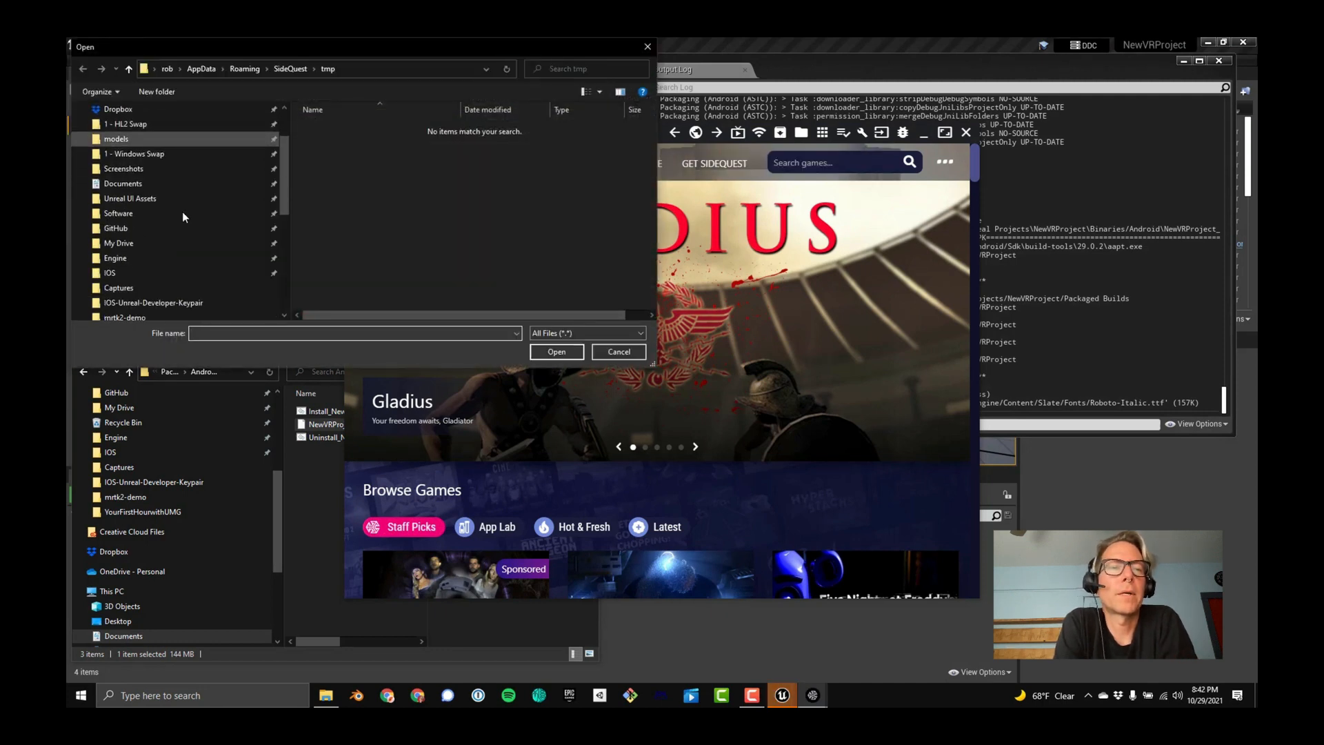
pyautogui.scroll(-3, 181, 213)
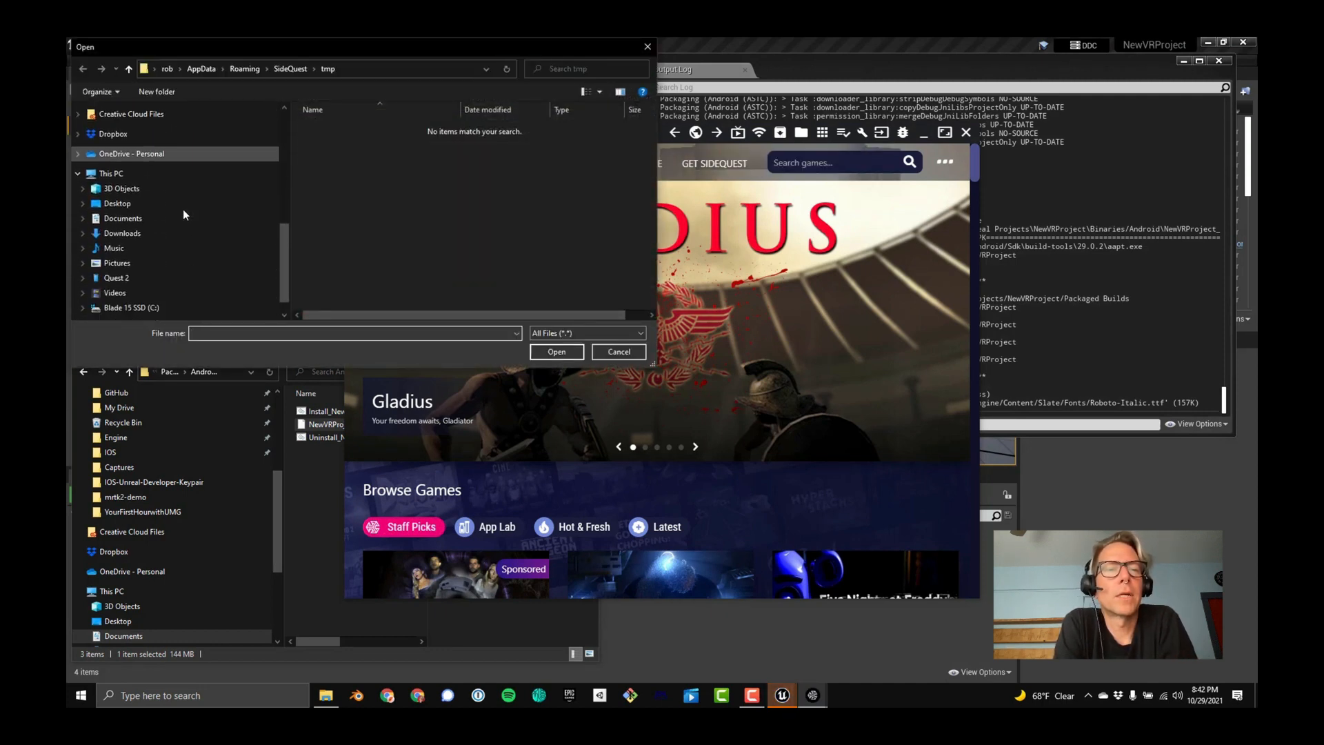
pyautogui.click(128, 217)
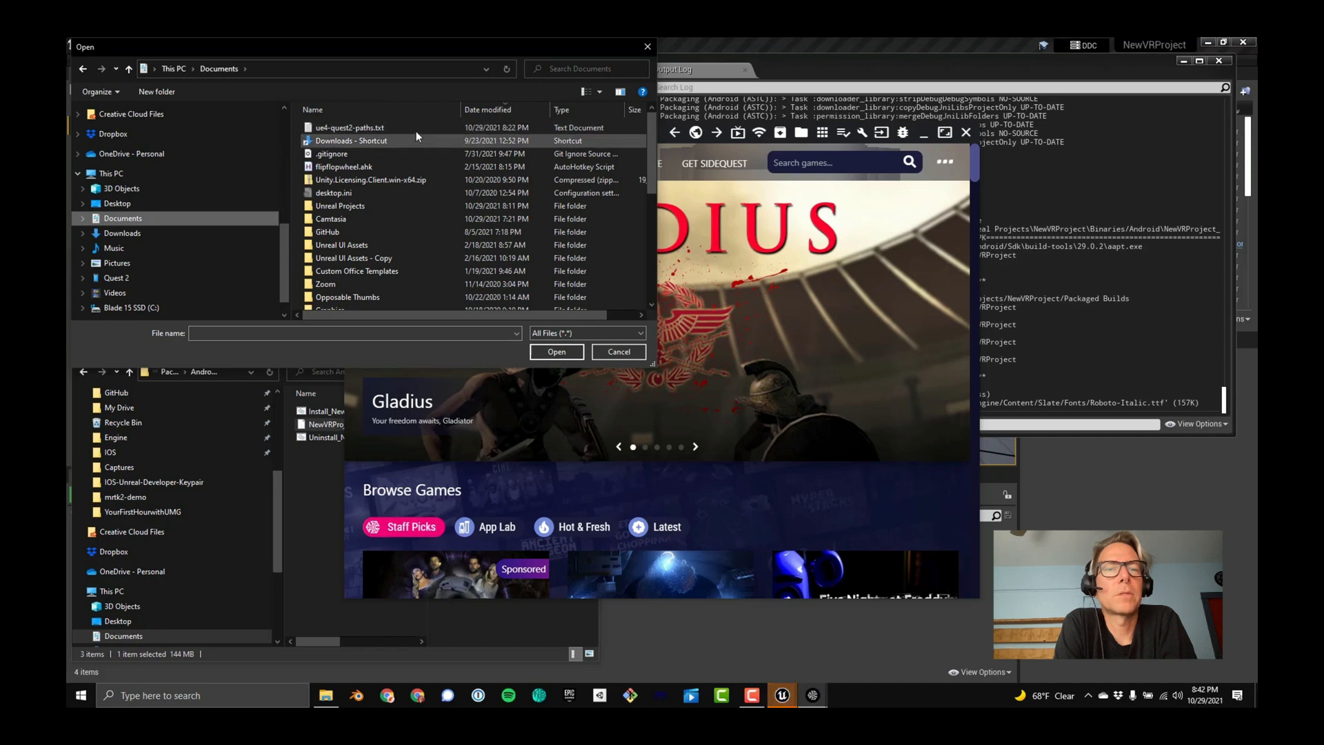
pyautogui.doubleClick(373, 210)
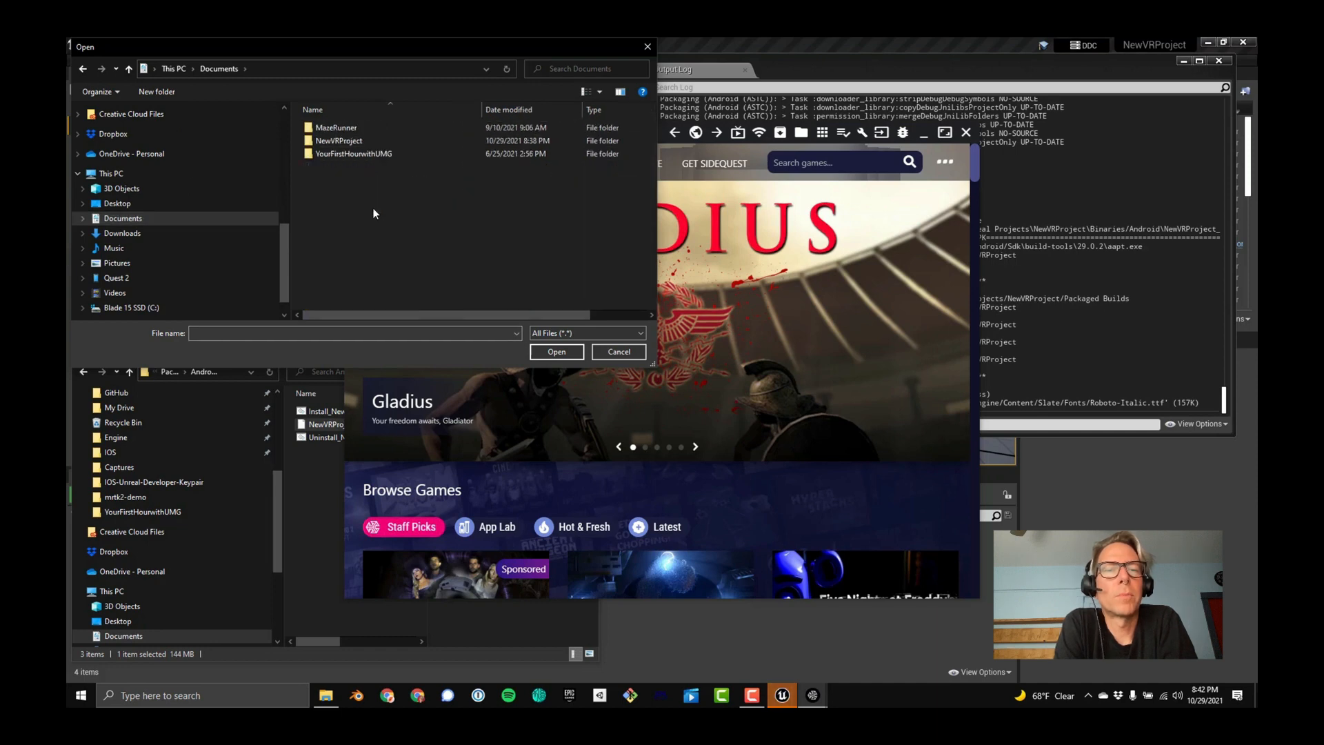
pyautogui.doubleClick(361, 142)
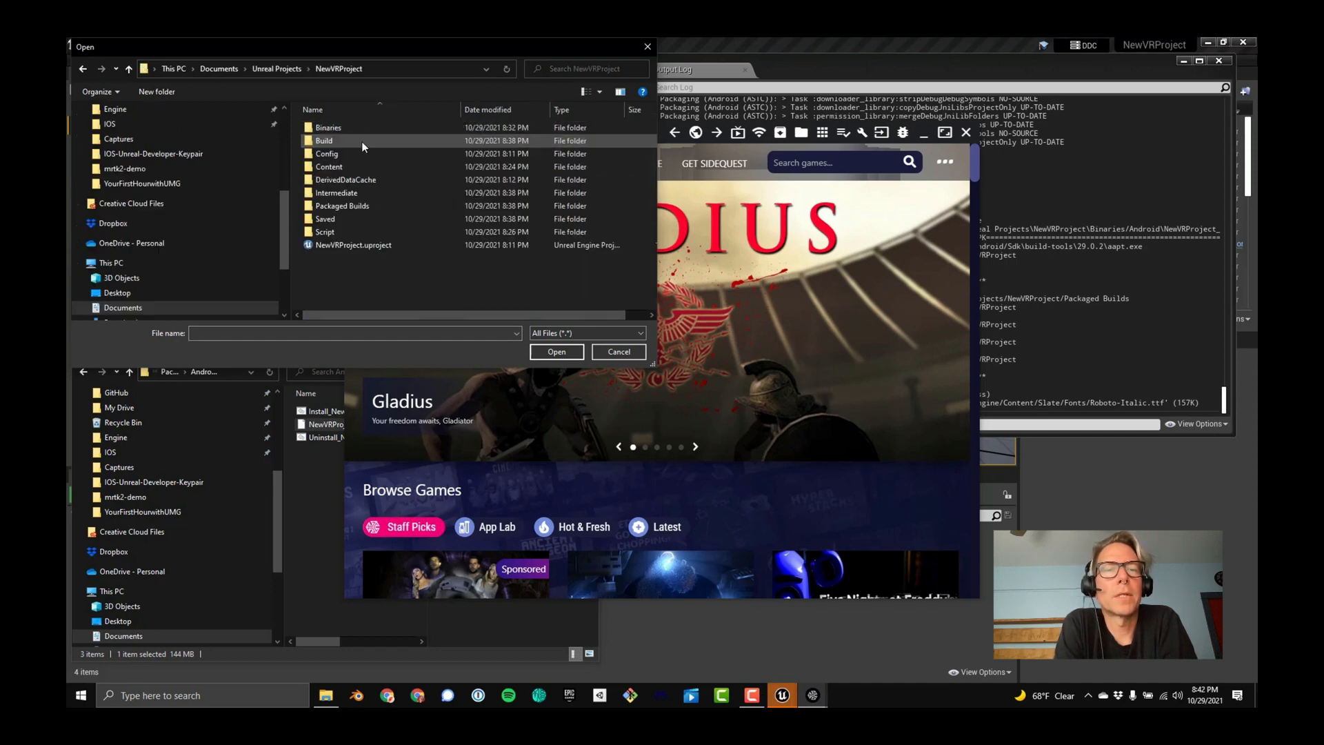
pyautogui.doubleClick(348, 205)
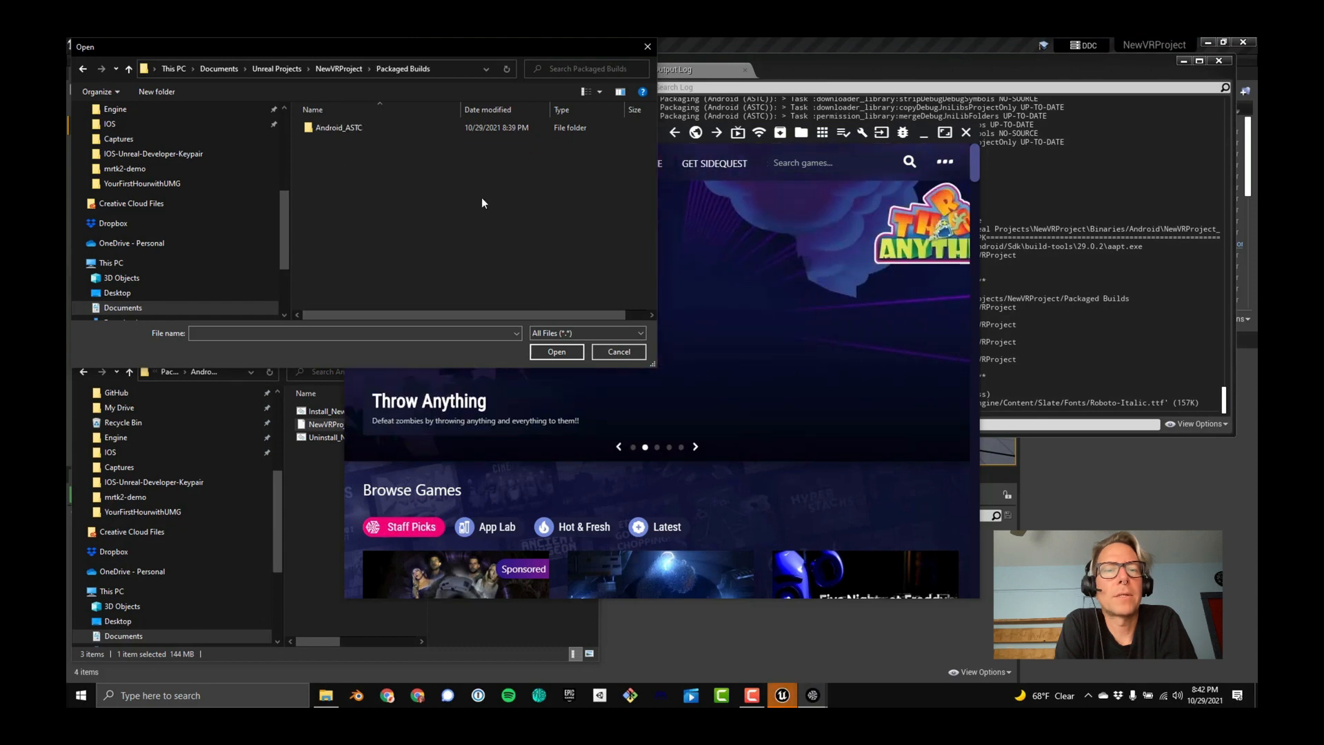
pyautogui.doubleClick(355, 131)
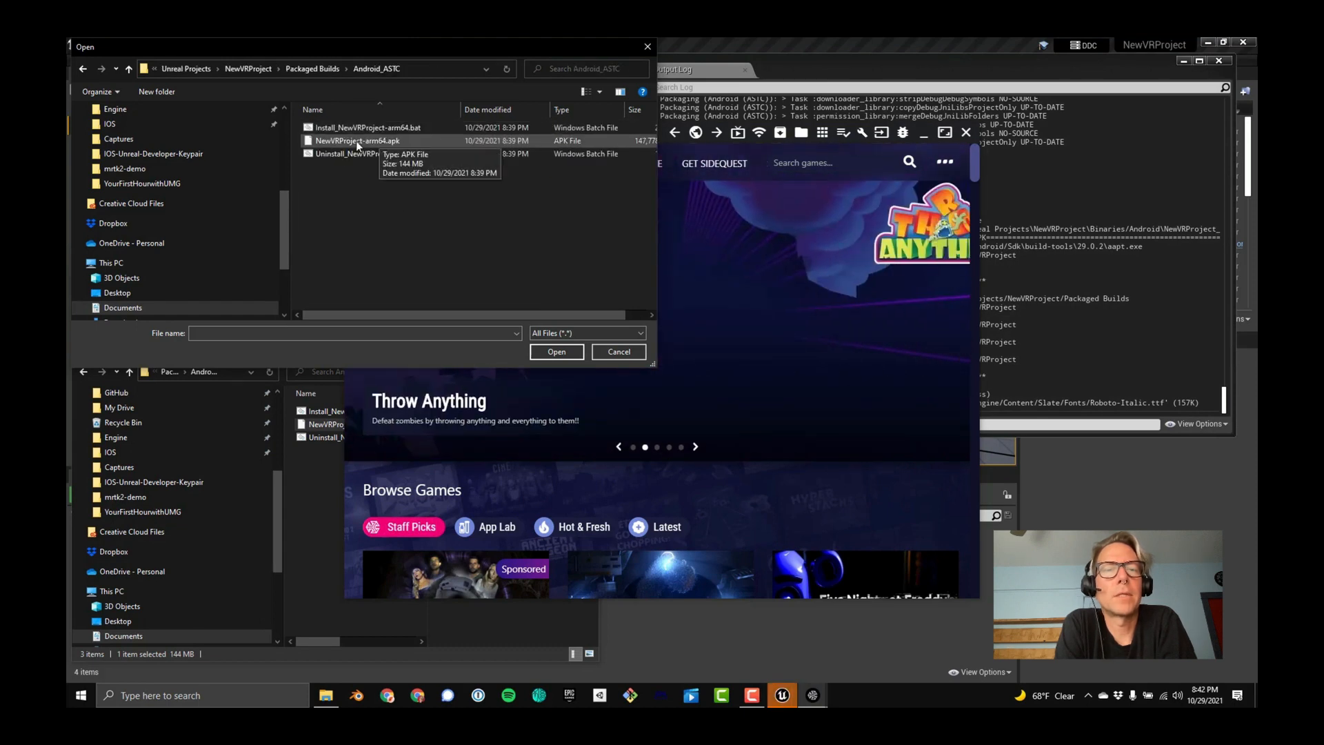
pyautogui.click(356, 141)
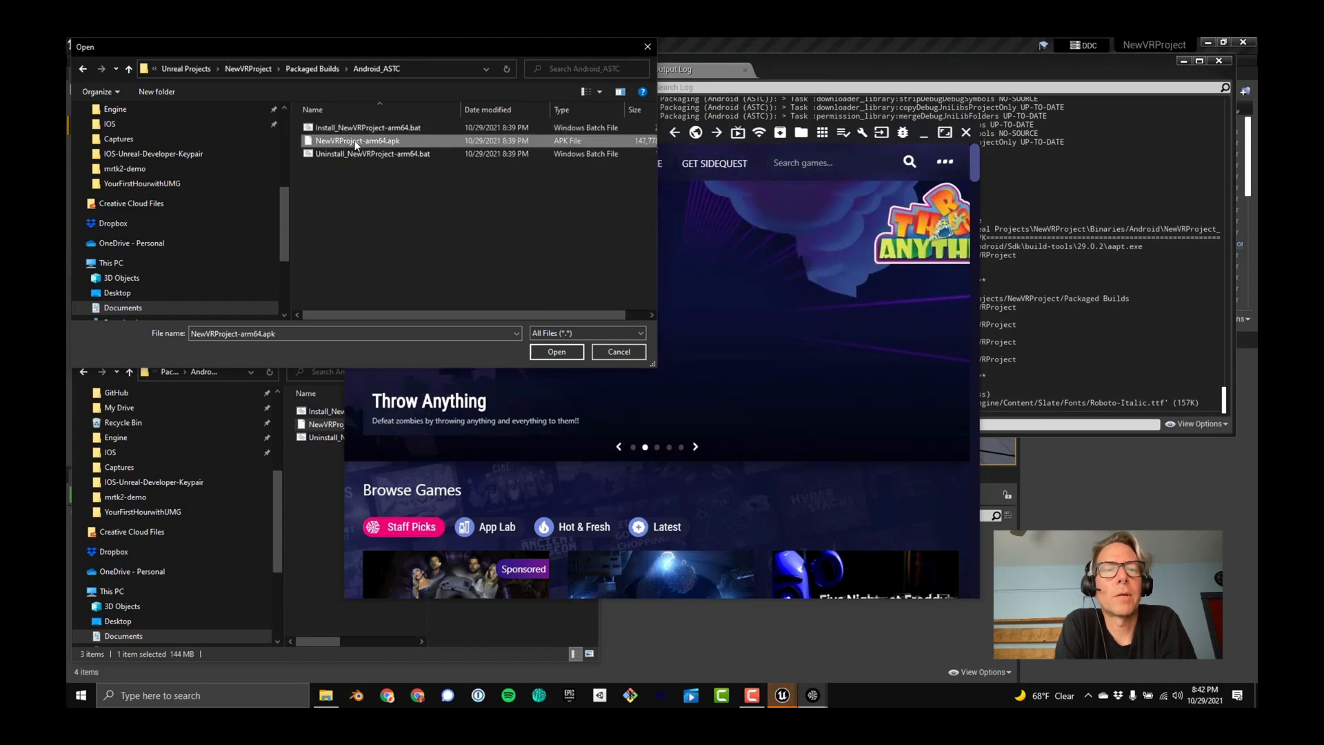
pyautogui.click(556, 351)
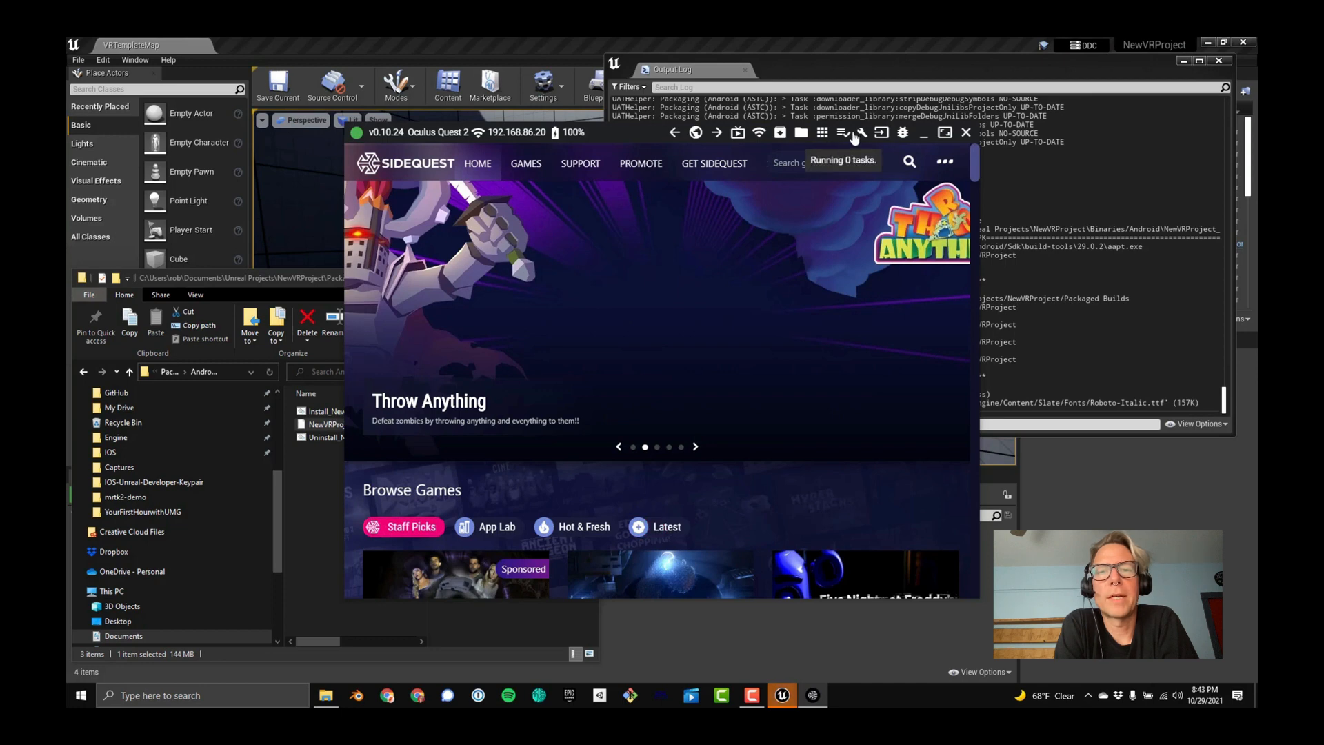
# Check the SideQuest task list for the APK installation and look through the headset settings page.
pyautogui.click(847, 137)
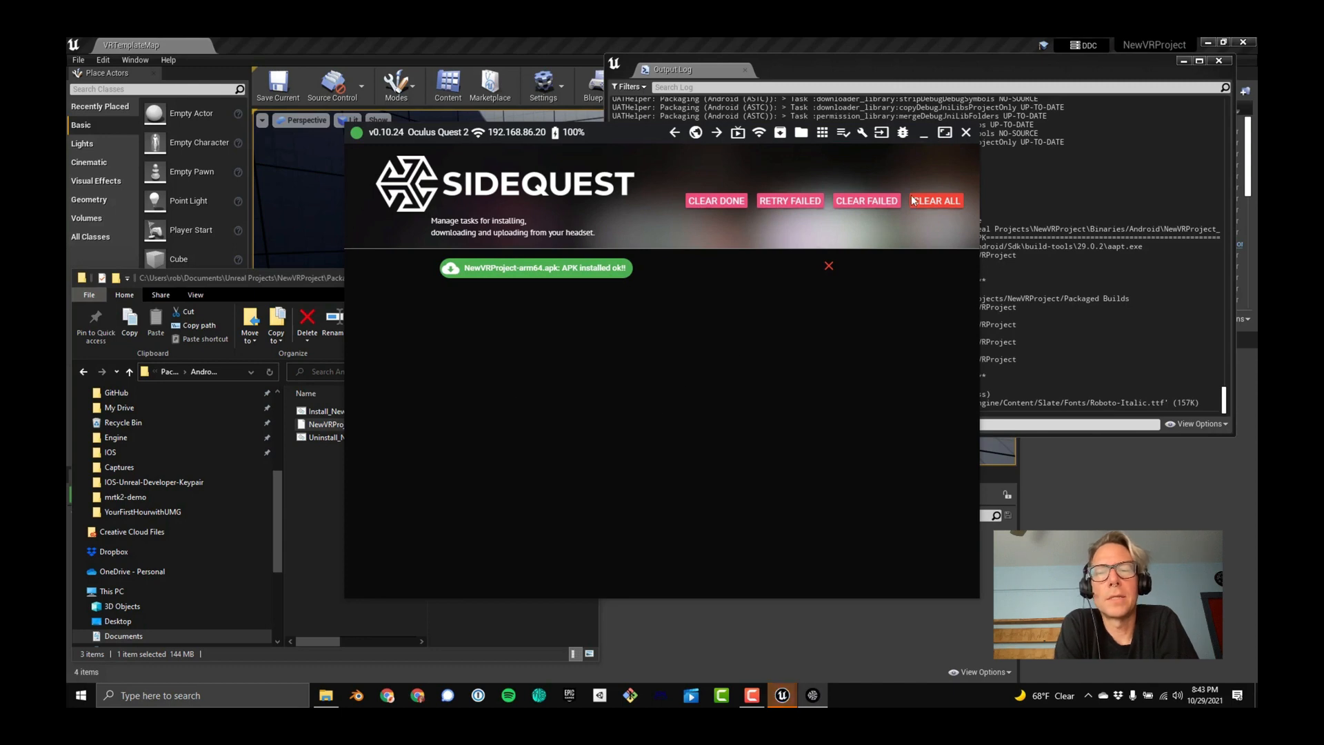
pyautogui.click(861, 133)
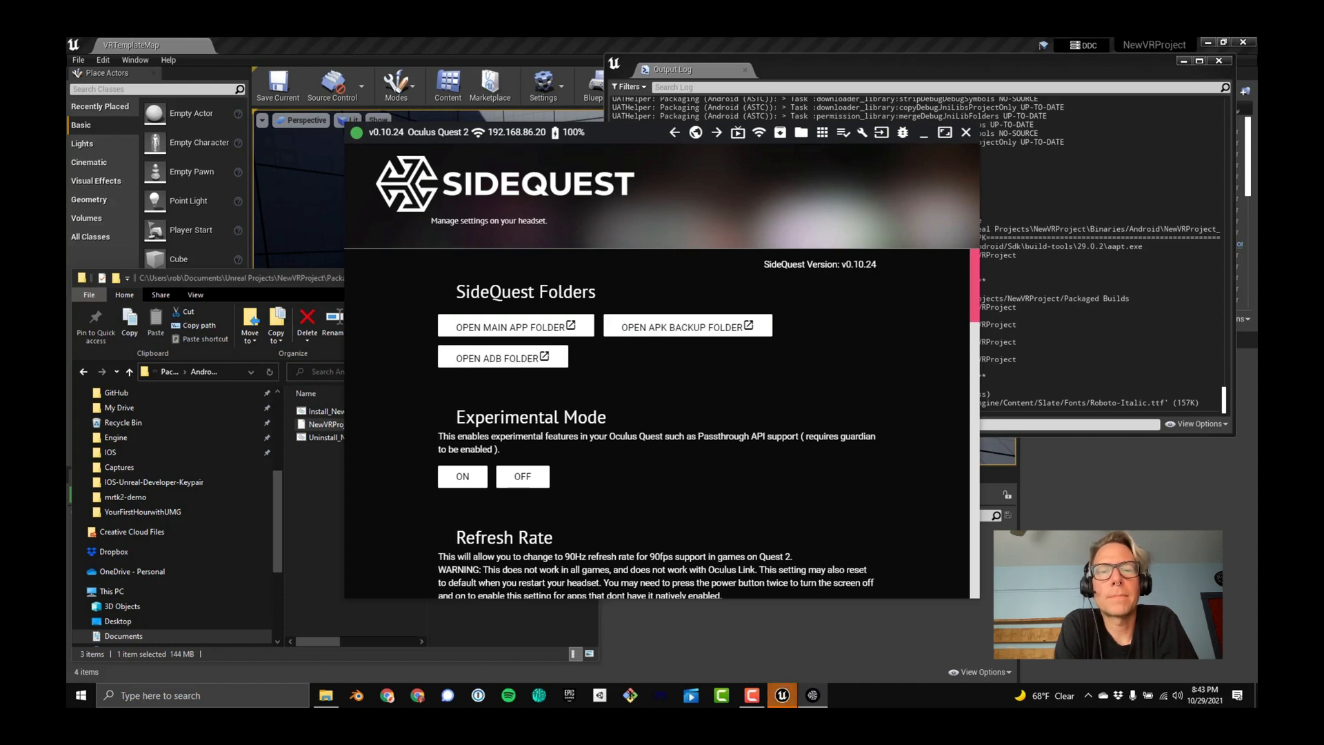
pyautogui.scroll(-6, 651, 418)
pyautogui.scroll(-5, 651, 418)
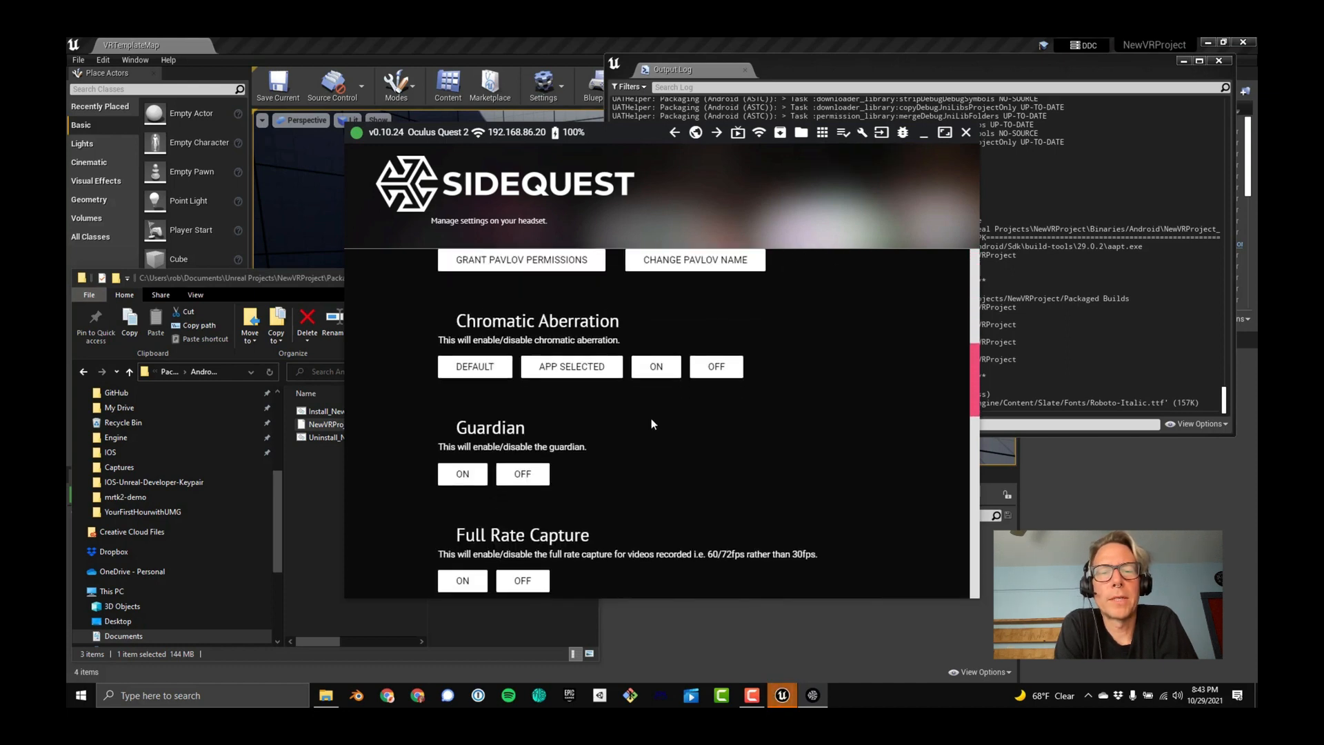
pyautogui.scroll(-5, 666, 419)
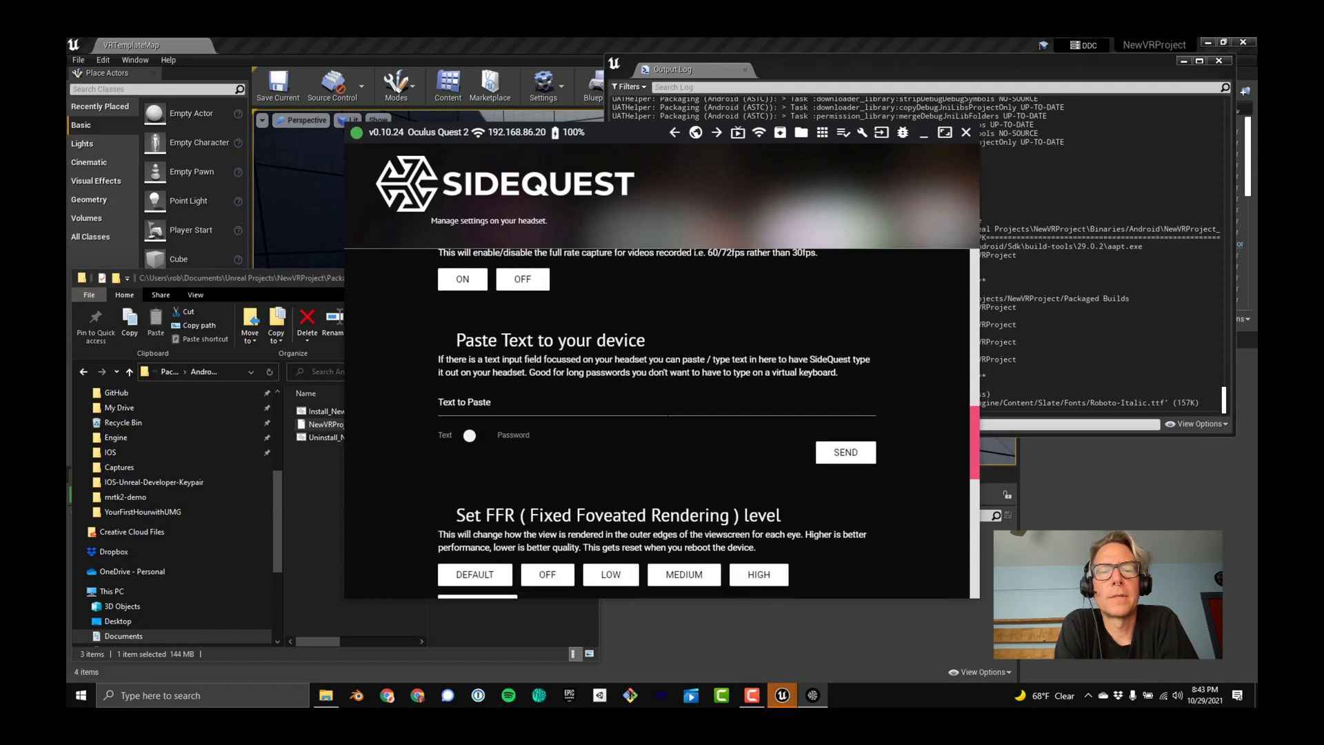
pyautogui.scroll(-5, 735, 423)
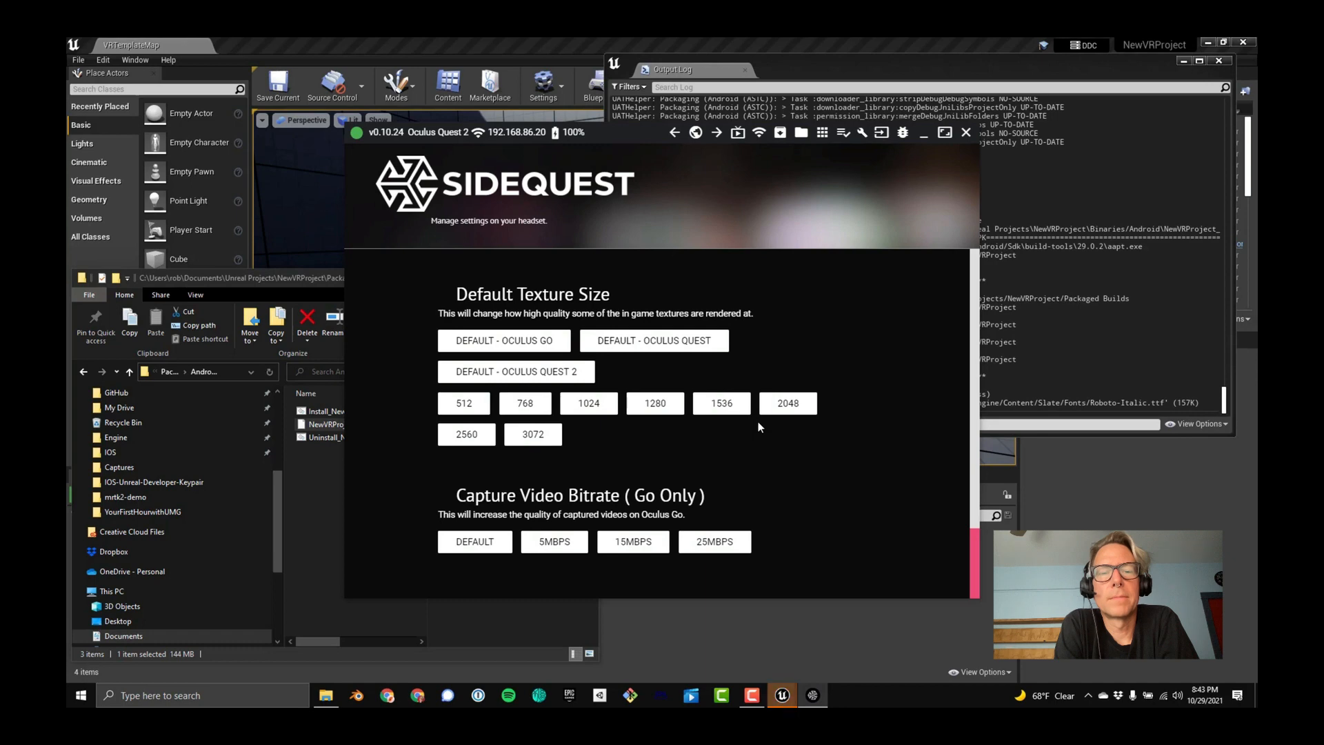
pyautogui.scroll(20, 759, 421)
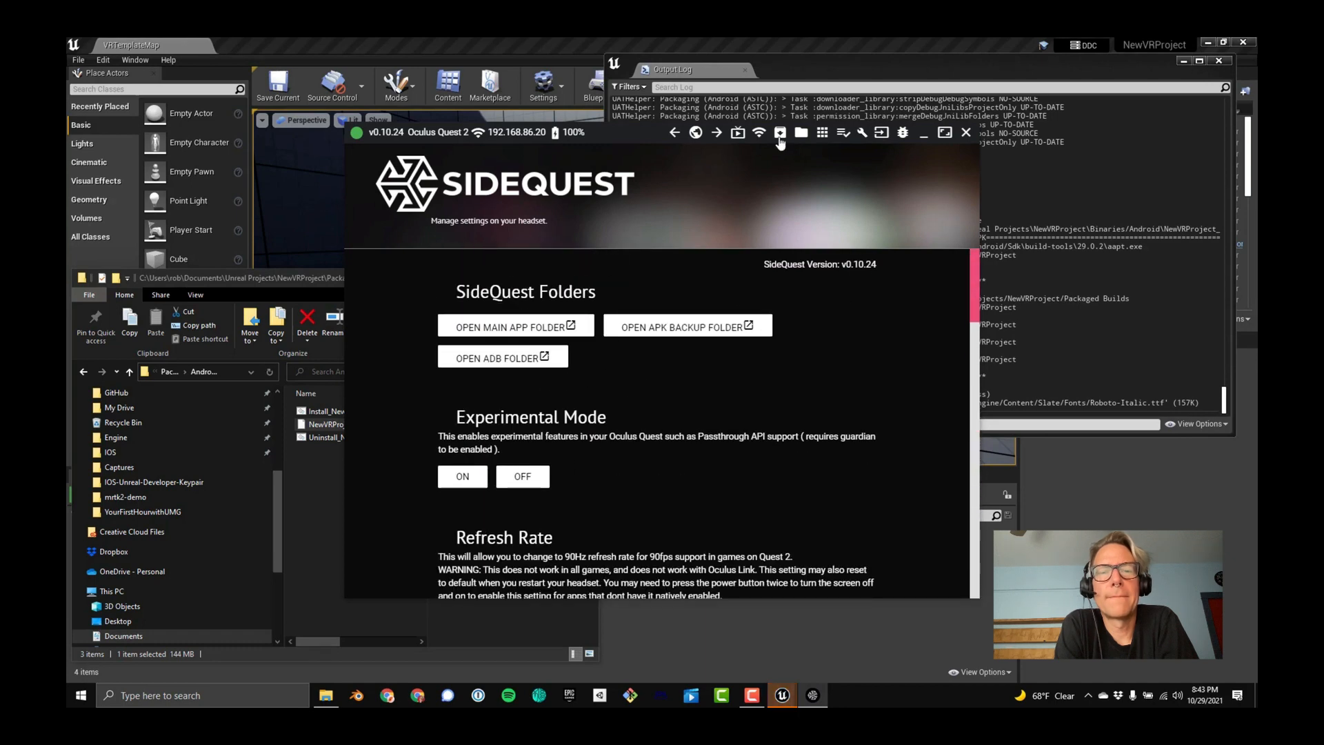
# Reopen the APK installation dialog on the Android_ASTC folder, move it over the SideQuest window, and choose NewVRProject-arm64.apk again.
pyautogui.click(780, 137)
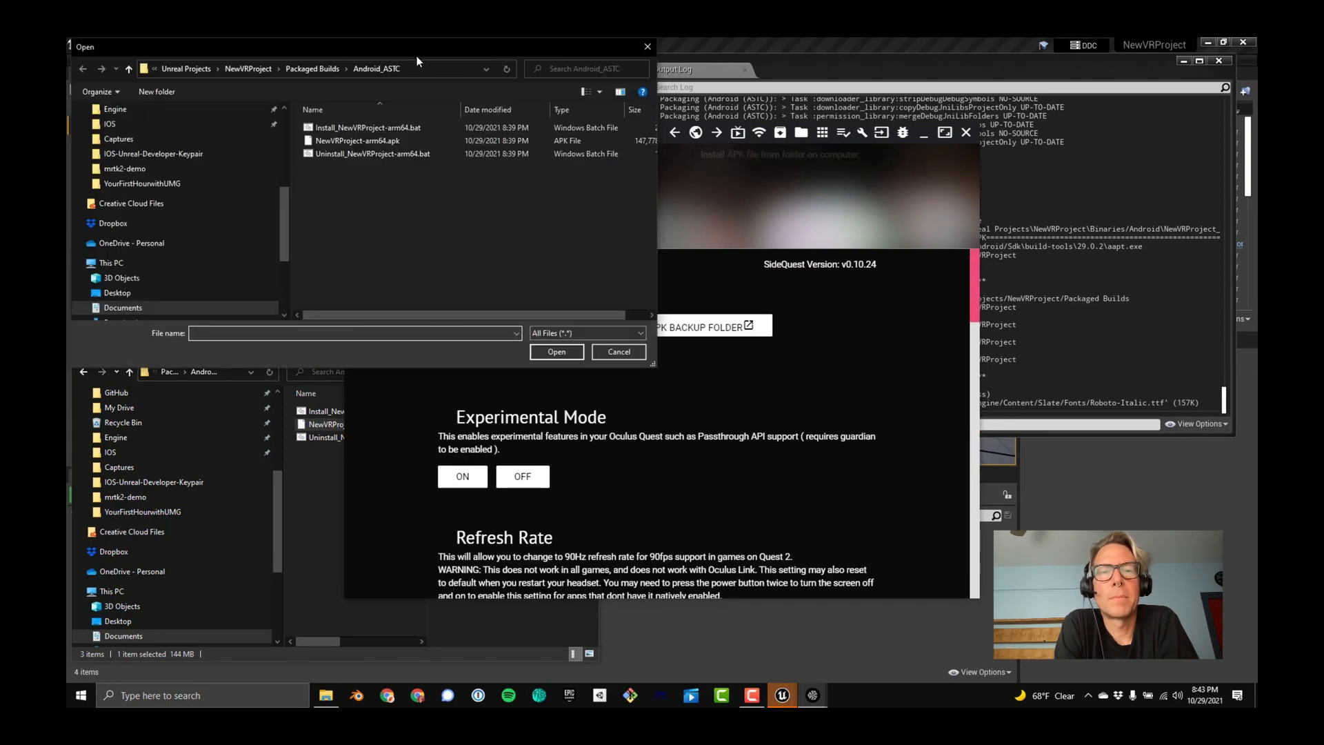
pyautogui.moveTo(414, 49); pyautogui.dragTo(471, 140)
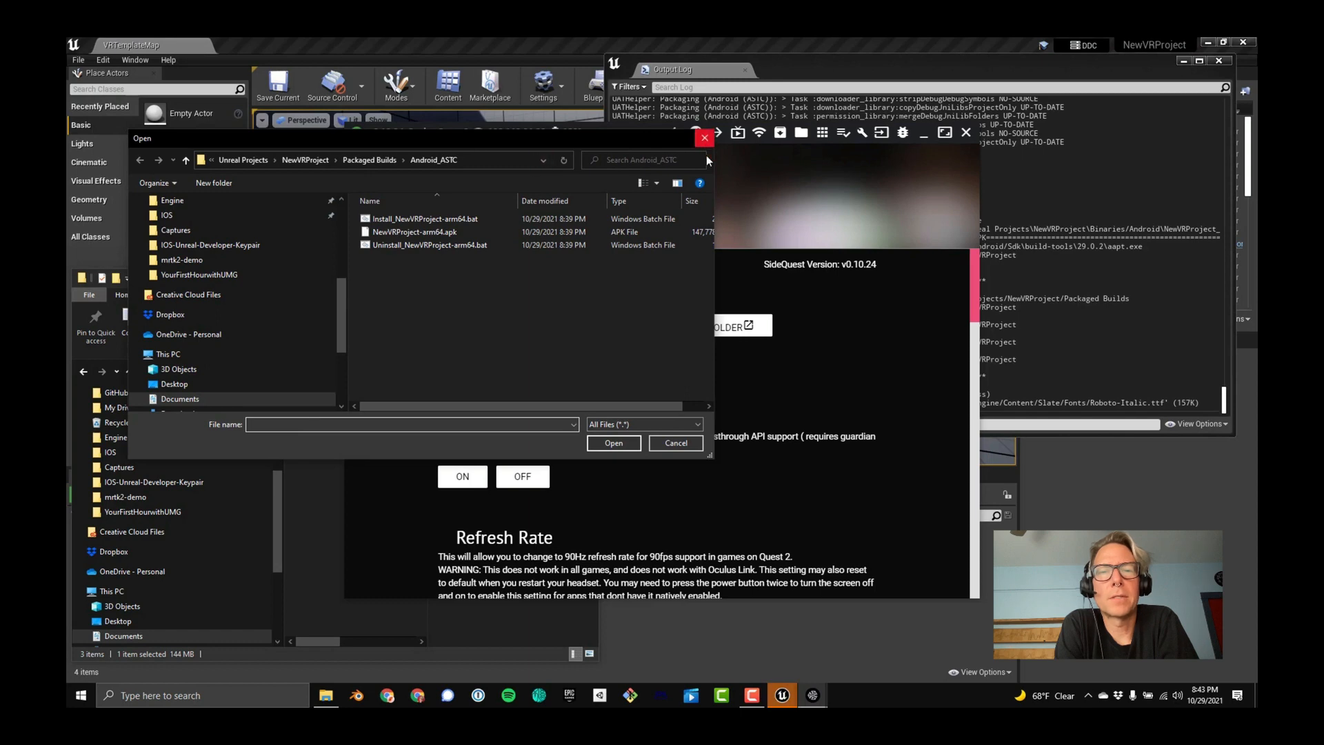
pyautogui.doubleClick(443, 233)
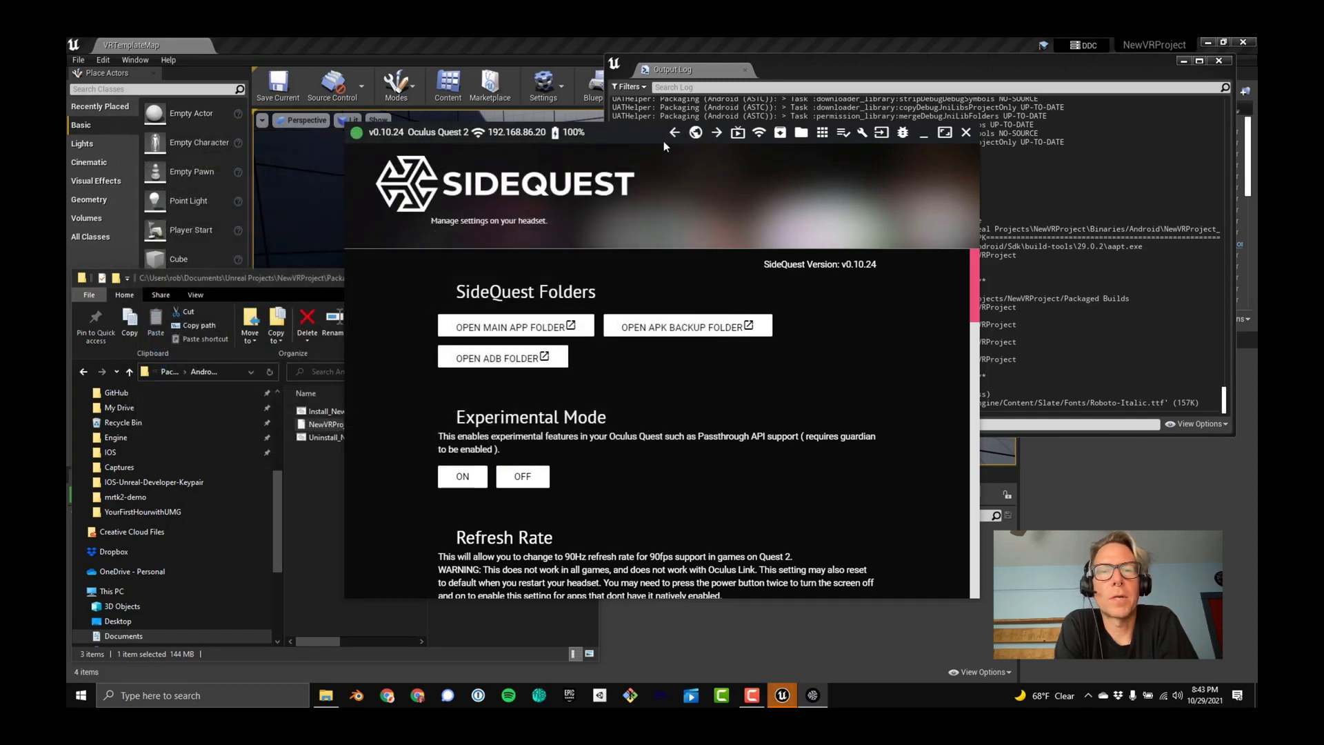
# Exit SideQuest and close the File Explorer window, the output log and the Unreal editor.
pyautogui.click(966, 133)
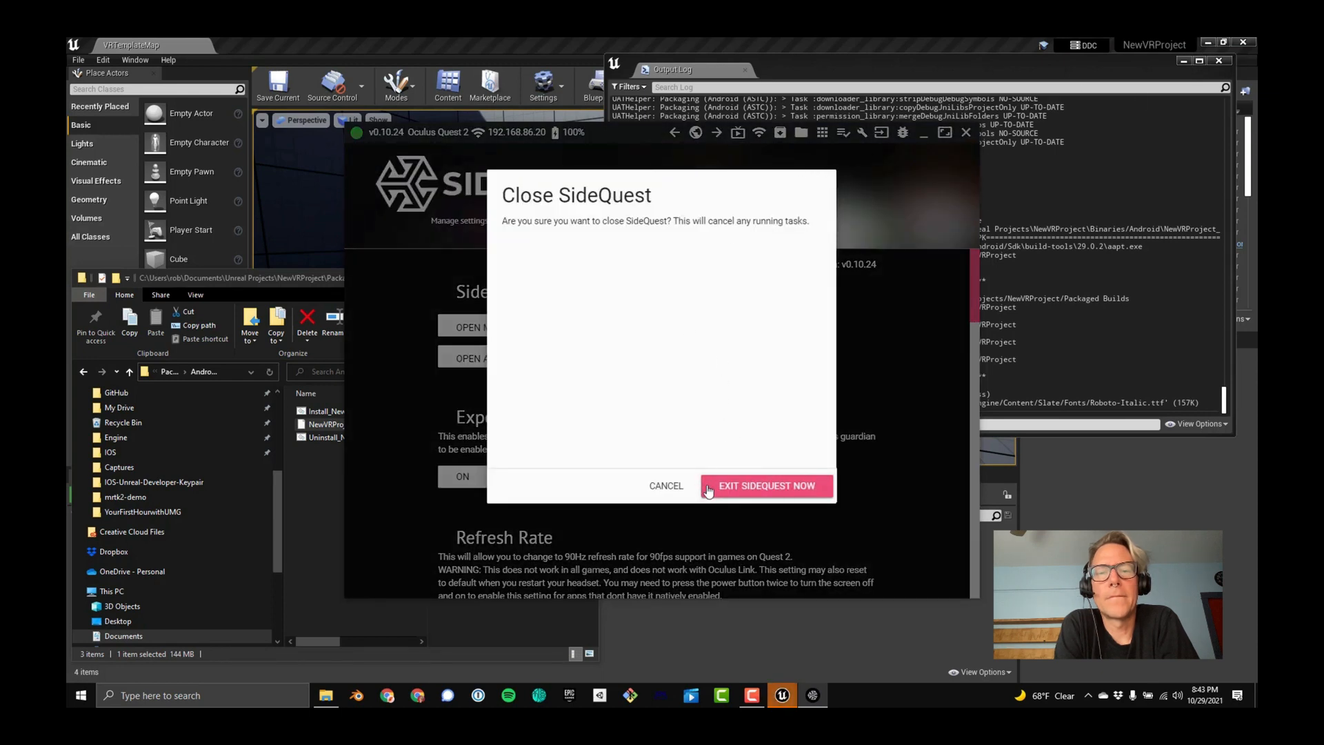
pyautogui.click(765, 486)
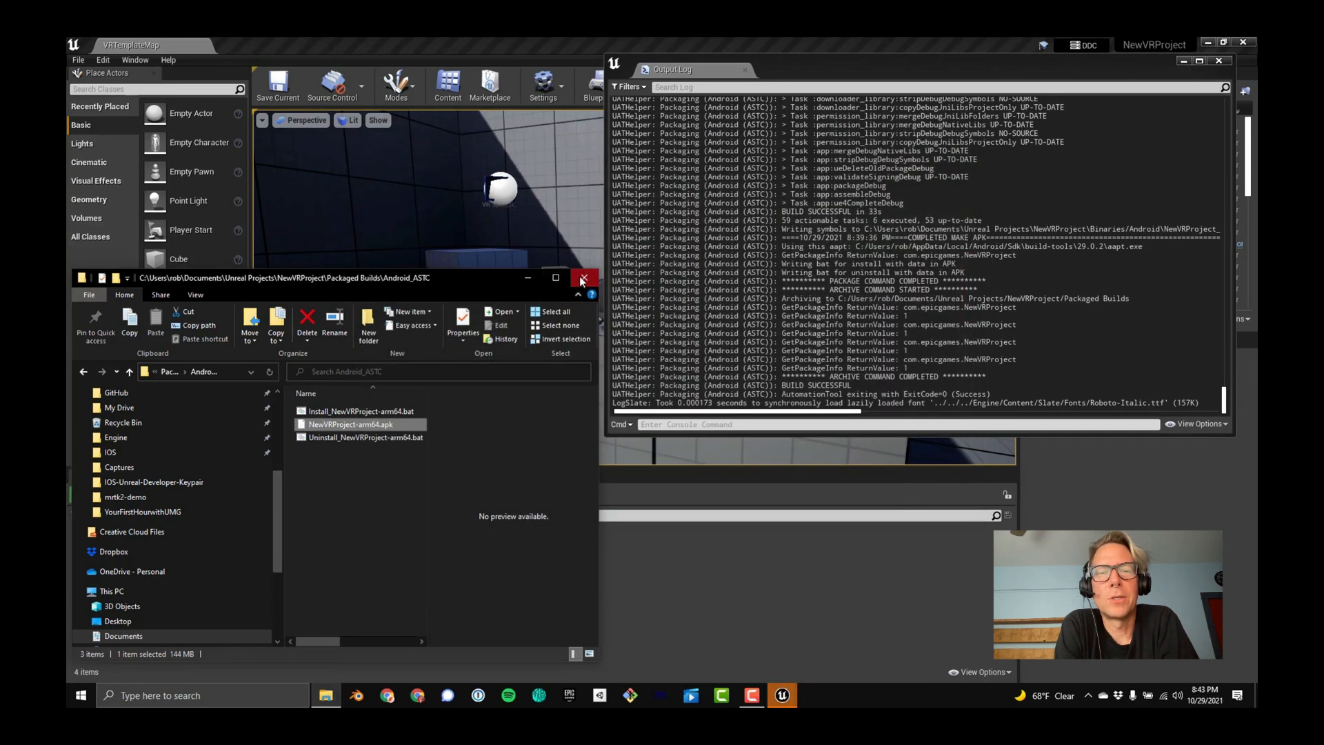
pyautogui.click(571, 280)
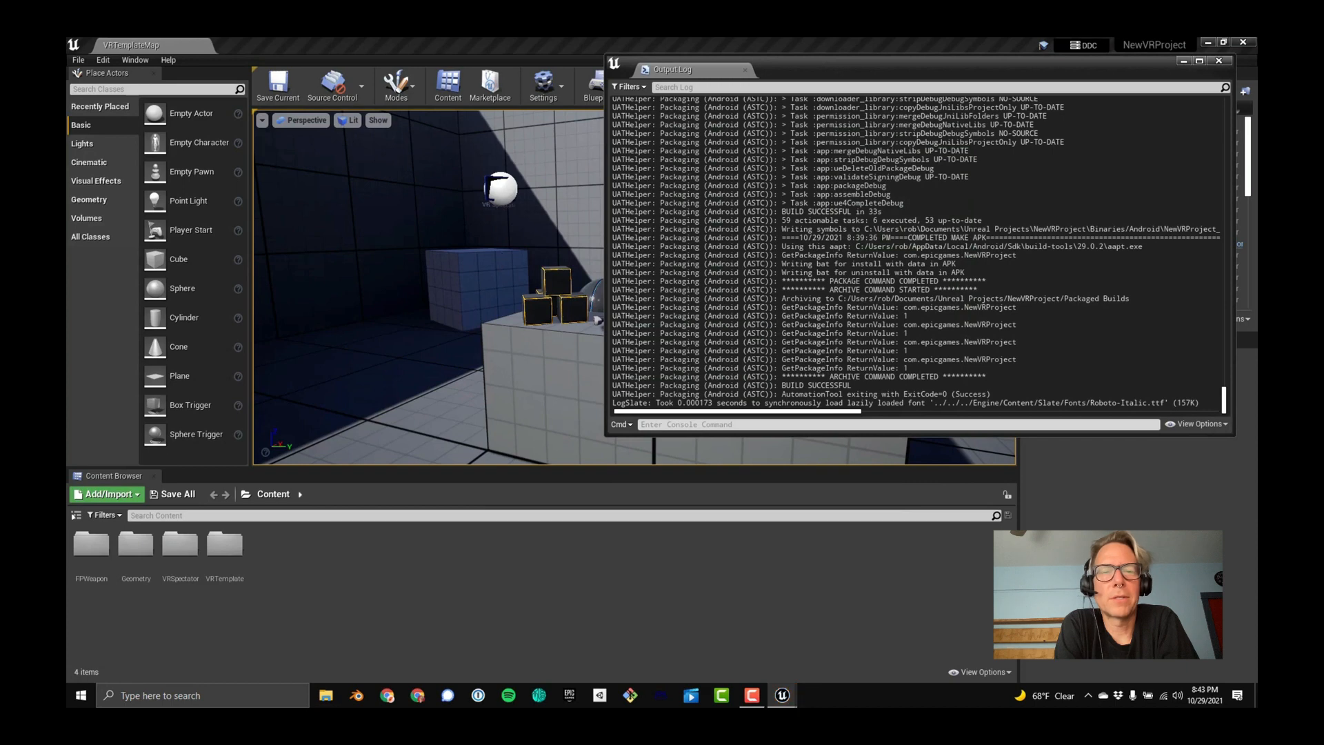
pyautogui.click(1219, 60)
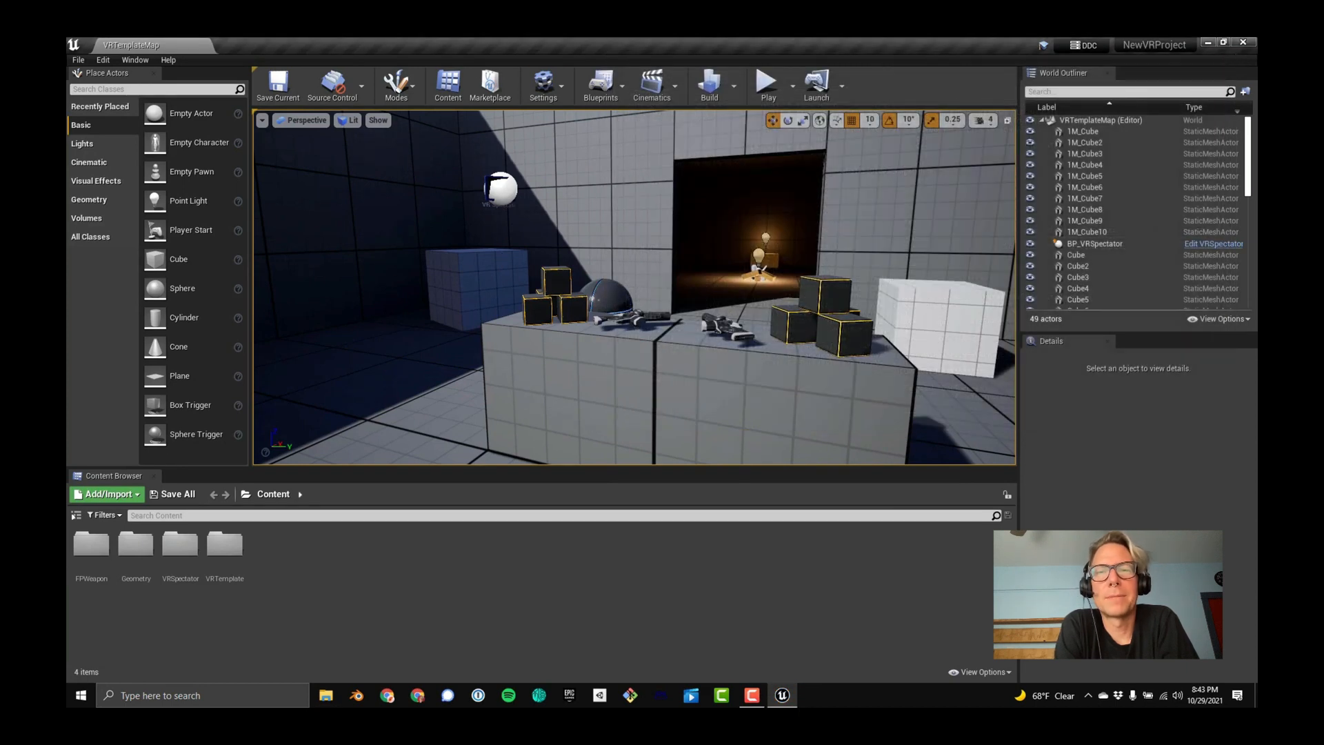
pyautogui.click(1243, 43)
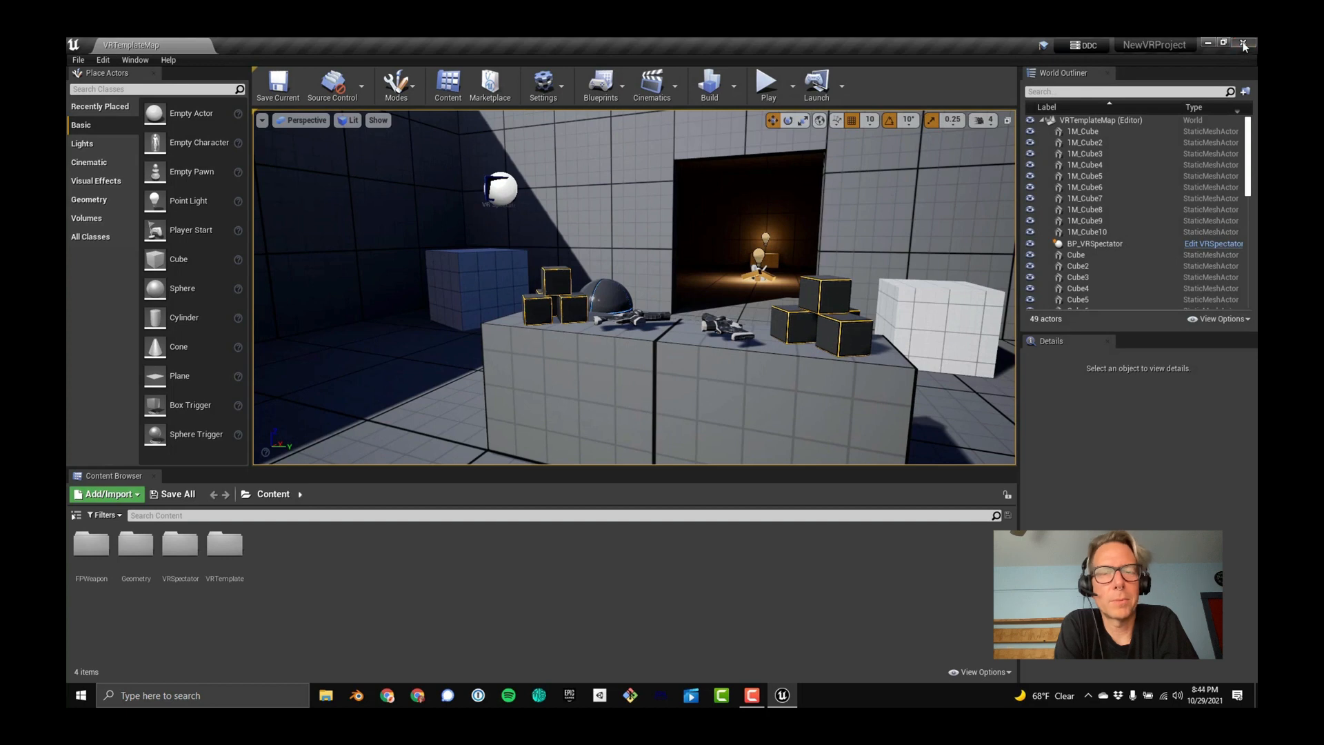